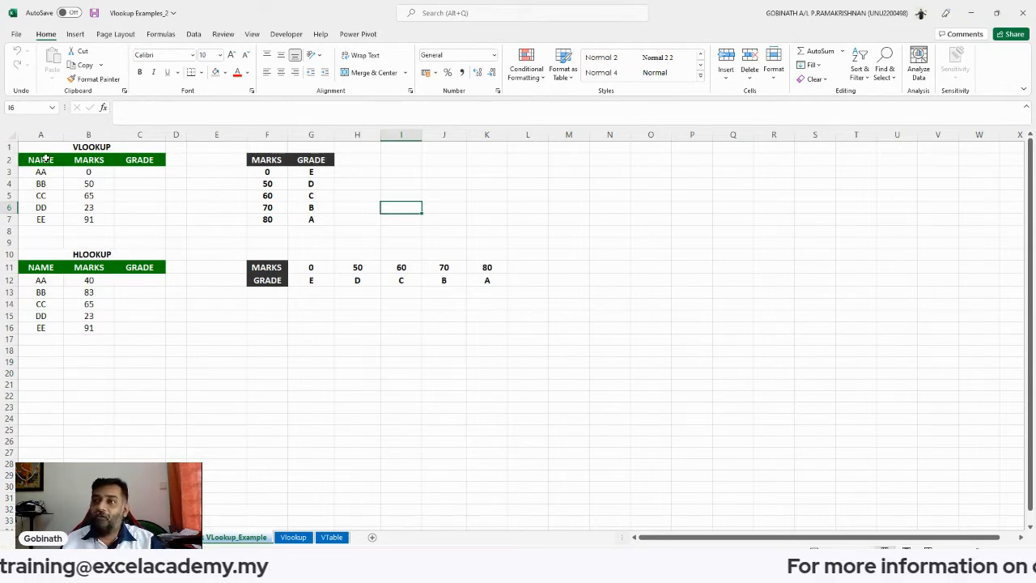
- Examine the VLOOKUP marks table and the vertical marks-to-grade lookup table beside it
{"action": "left_click_drag", "start_coordinate": [46, 159], "coordinate": [143, 220]}
{"action": "left_click_drag", "start_coordinate": [141, 172], "coordinate": [140, 220]}
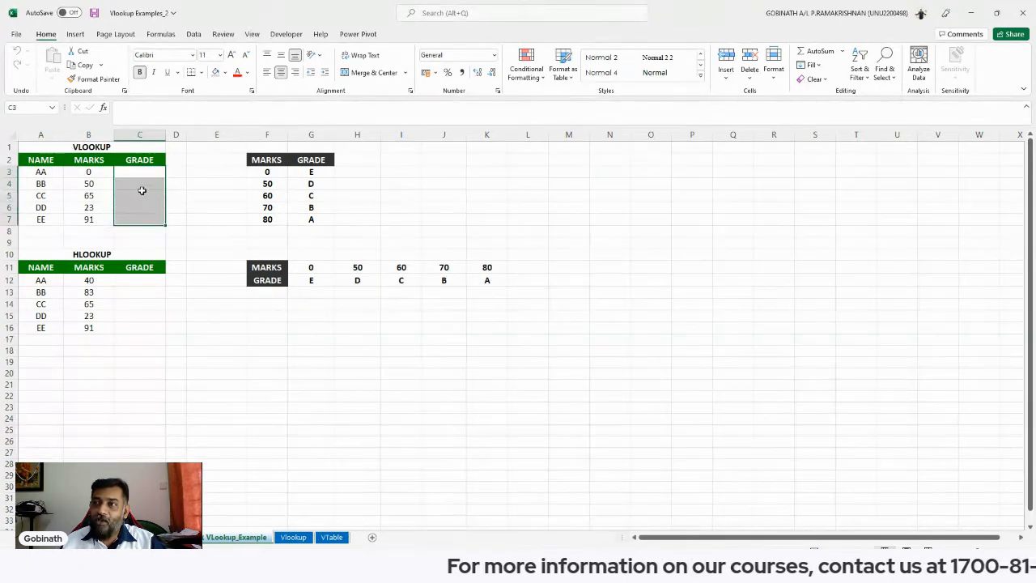
{"action": "left_click_drag", "start_coordinate": [256, 159], "coordinate": [308, 217]}
{"action": "left_click", "coordinate": [285, 208]}
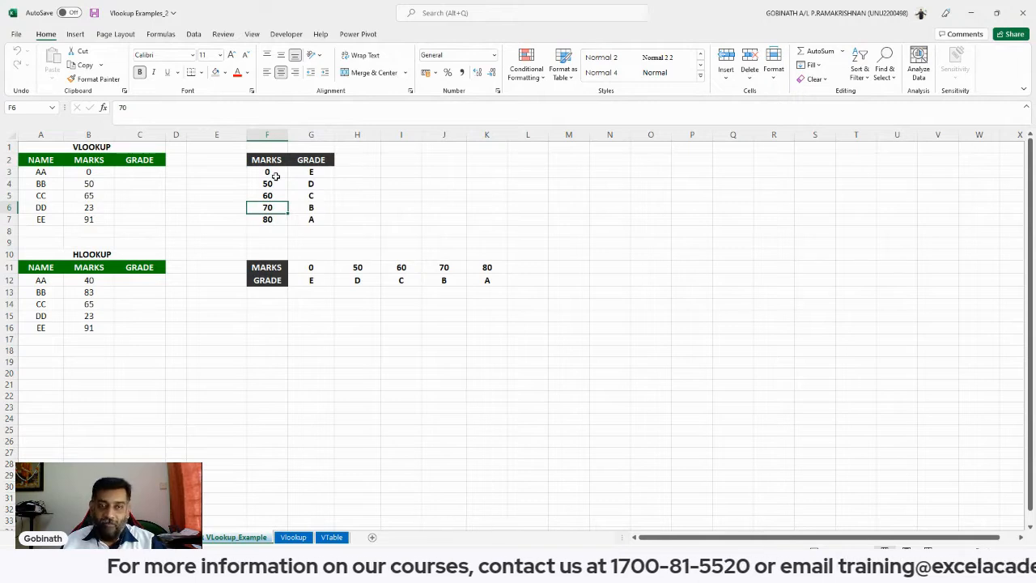
{"action": "left_click_drag", "start_coordinate": [264, 159], "coordinate": [313, 160]}
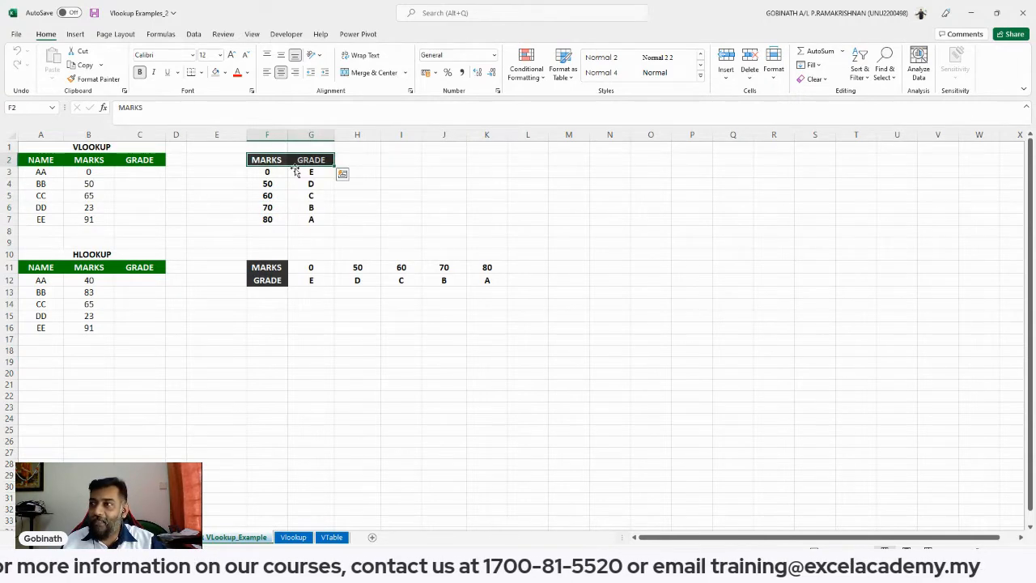
{"action": "left_click", "coordinate": [263, 134]}
{"action": "left_click", "coordinate": [310, 135]}
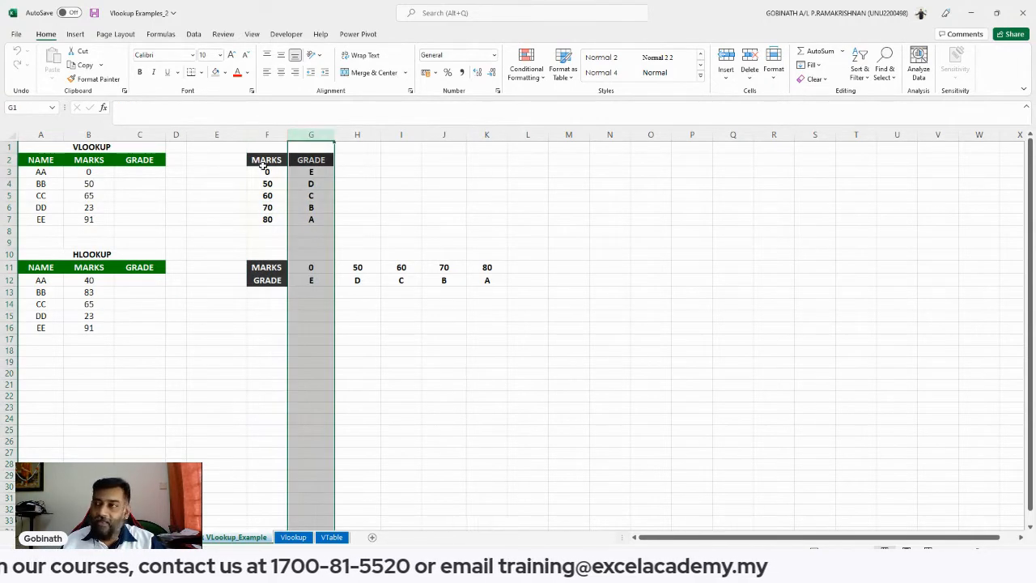
{"action": "left_click", "coordinate": [311, 160]}
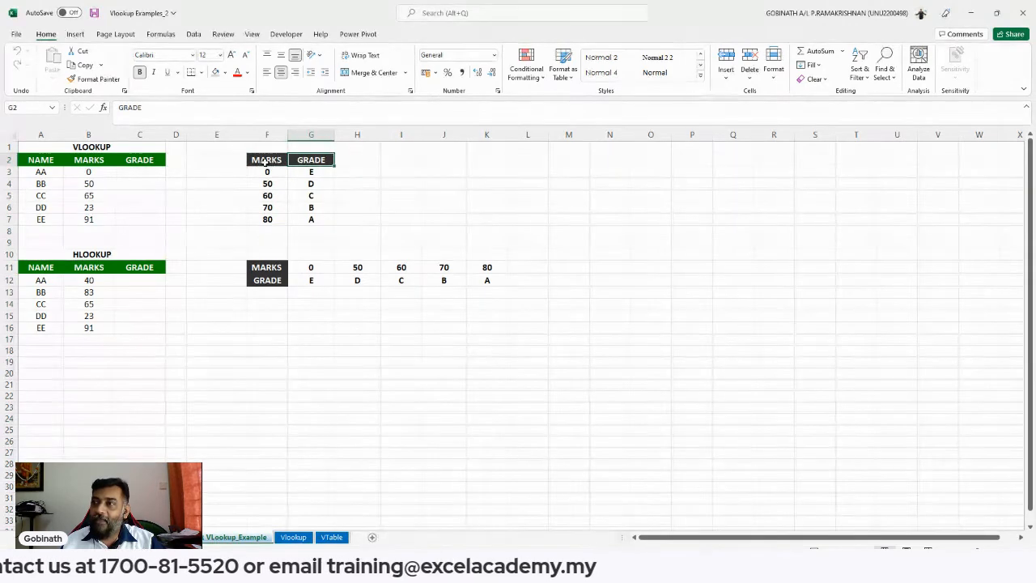
{"action": "left_click_drag", "start_coordinate": [265, 162], "coordinate": [266, 219]}
{"action": "left_click_drag", "start_coordinate": [306, 161], "coordinate": [309, 218]}
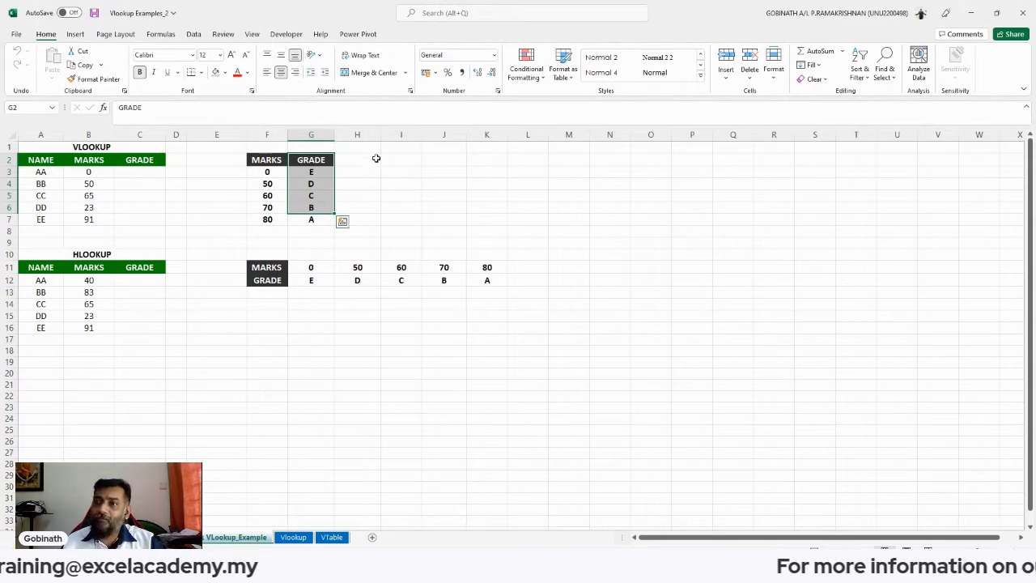
{"action": "left_click", "coordinate": [375, 159]}
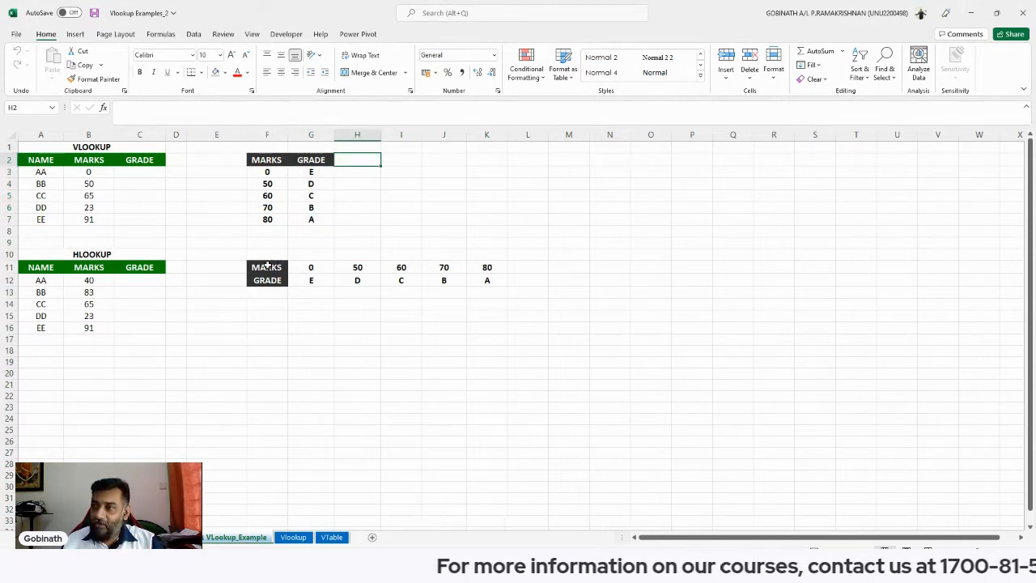
- Examine the HLOOKUP marks table and the horizontal marks-to-grade lookup table
{"action": "left_click_drag", "start_coordinate": [267, 266], "coordinate": [267, 281]}
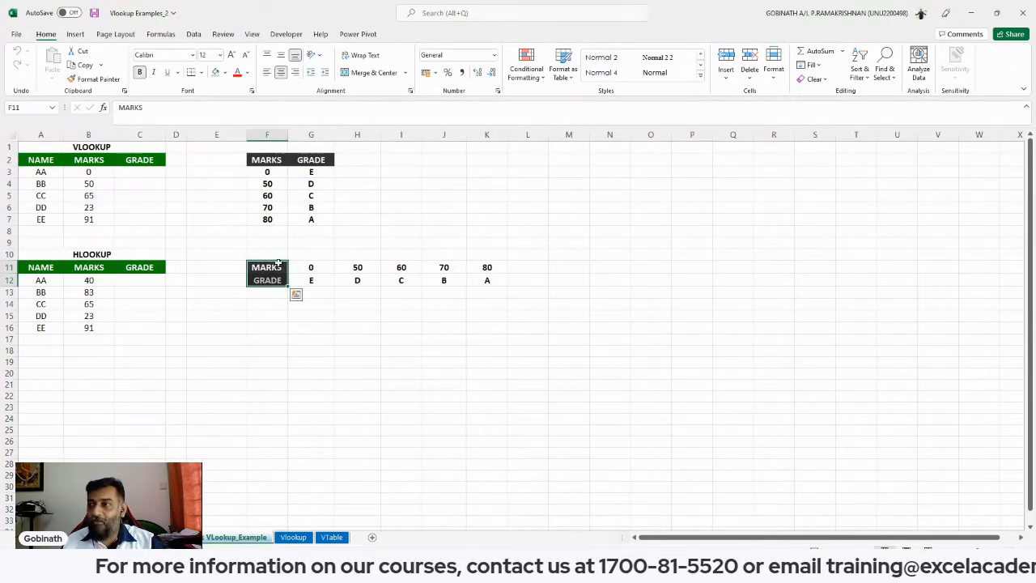
{"action": "left_click", "coordinate": [268, 267]}
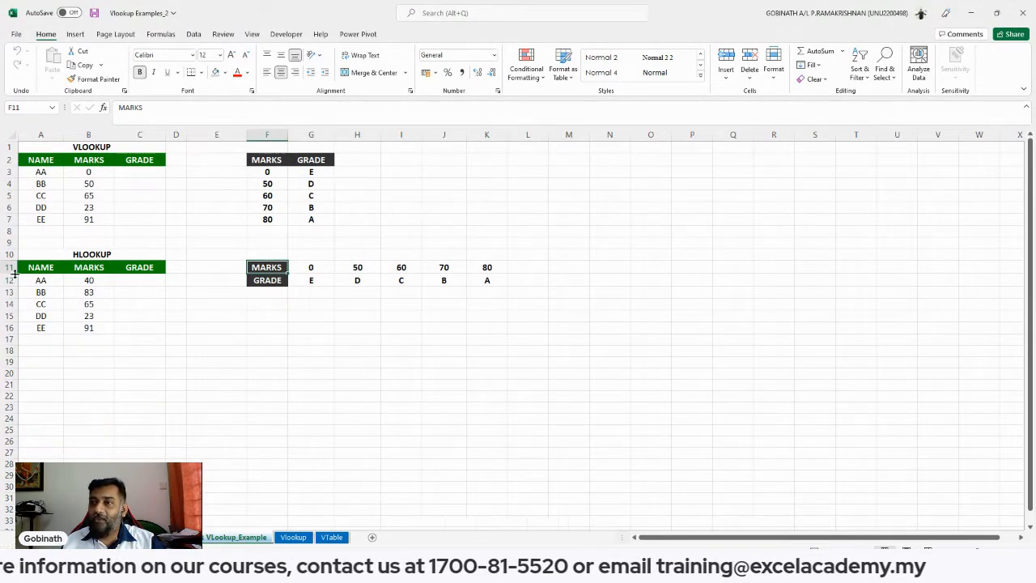
{"action": "left_click_drag", "start_coordinate": [10, 267], "coordinate": [9, 281]}
{"action": "left_click", "coordinate": [382, 289]}
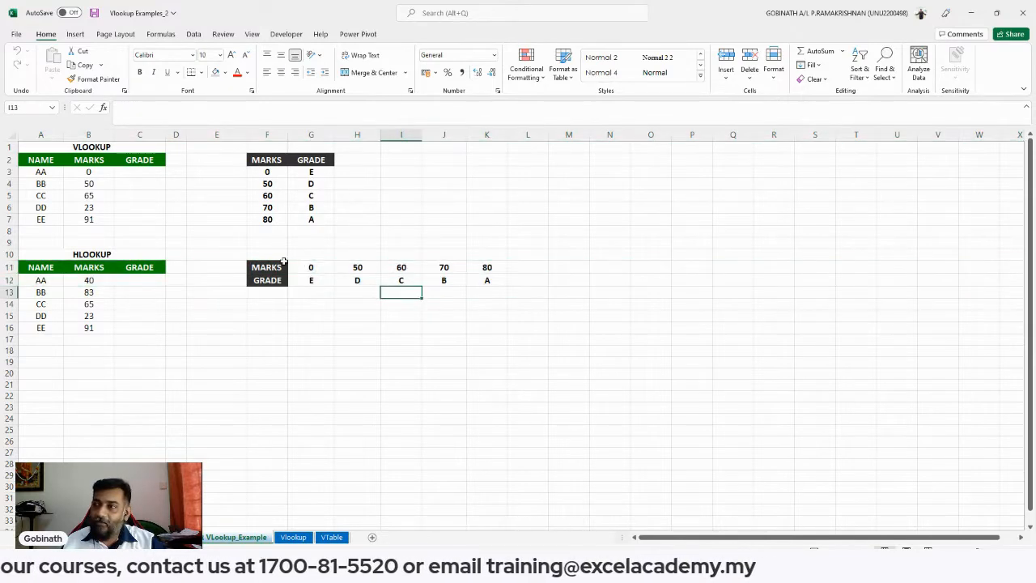
{"action": "left_click_drag", "start_coordinate": [267, 267], "coordinate": [469, 280]}
{"action": "left_click", "coordinate": [419, 273]}
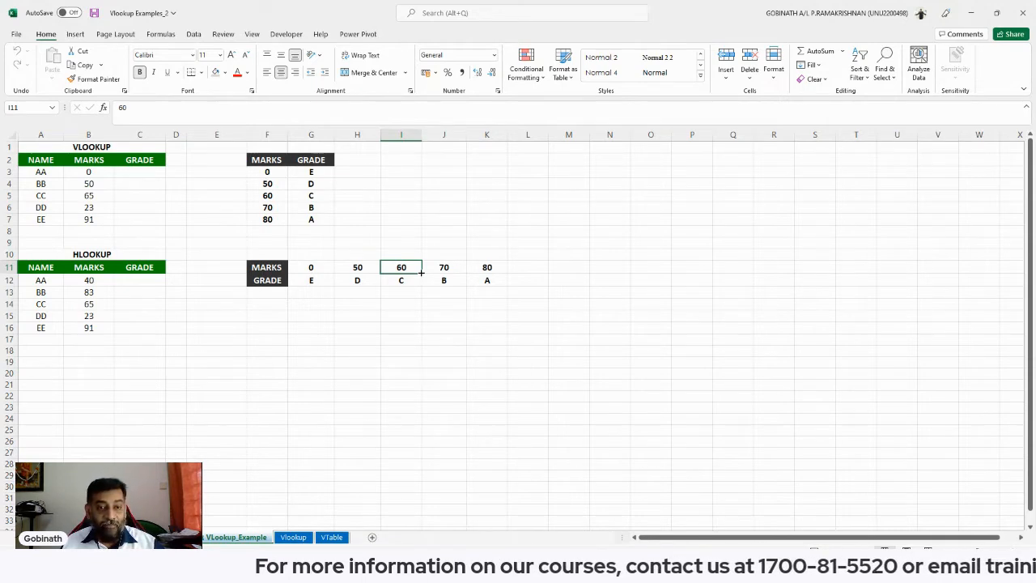
- Enter the label Lookup Range in cell K2
{"action": "left_click", "coordinate": [139, 171]}
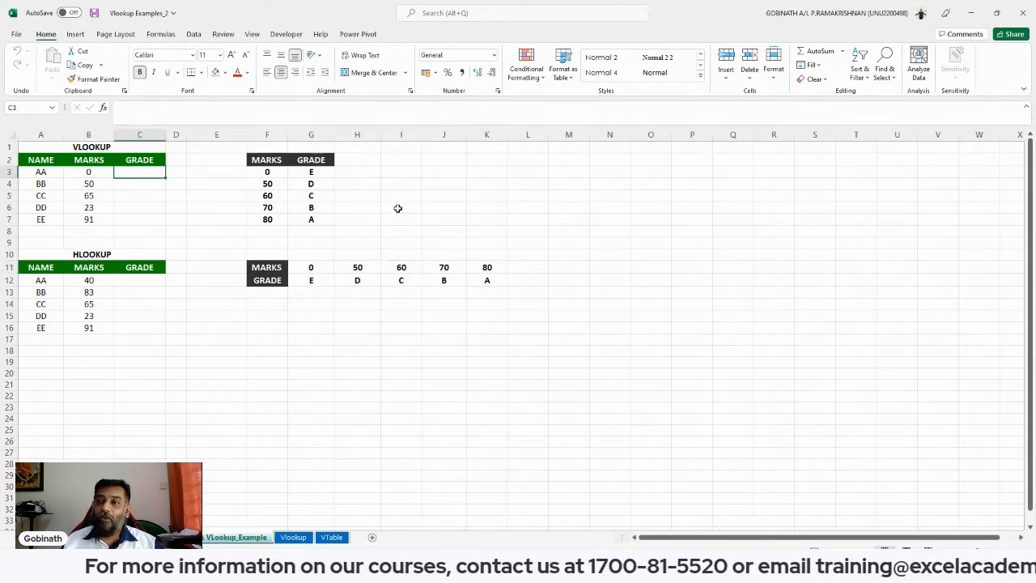
{"action": "left_click", "coordinate": [490, 161]}
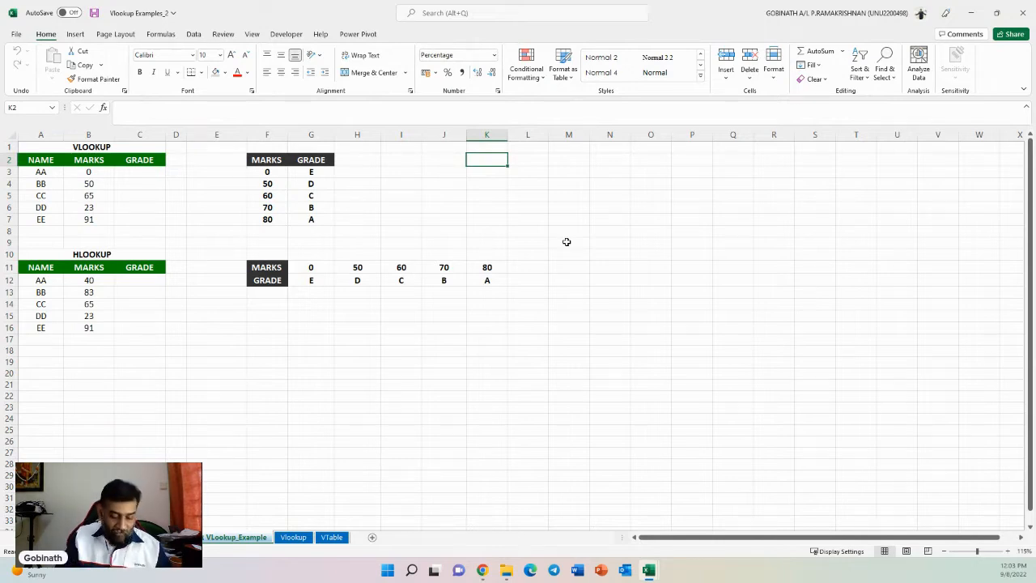
{"action": "type", "text": "Looku"}
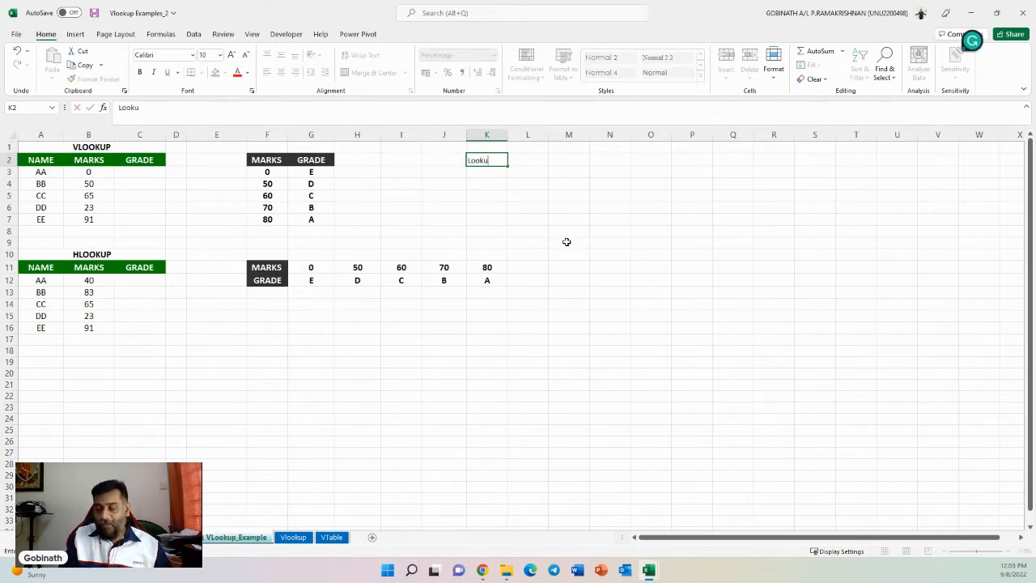
{"action": "type", "text": "p Range"}
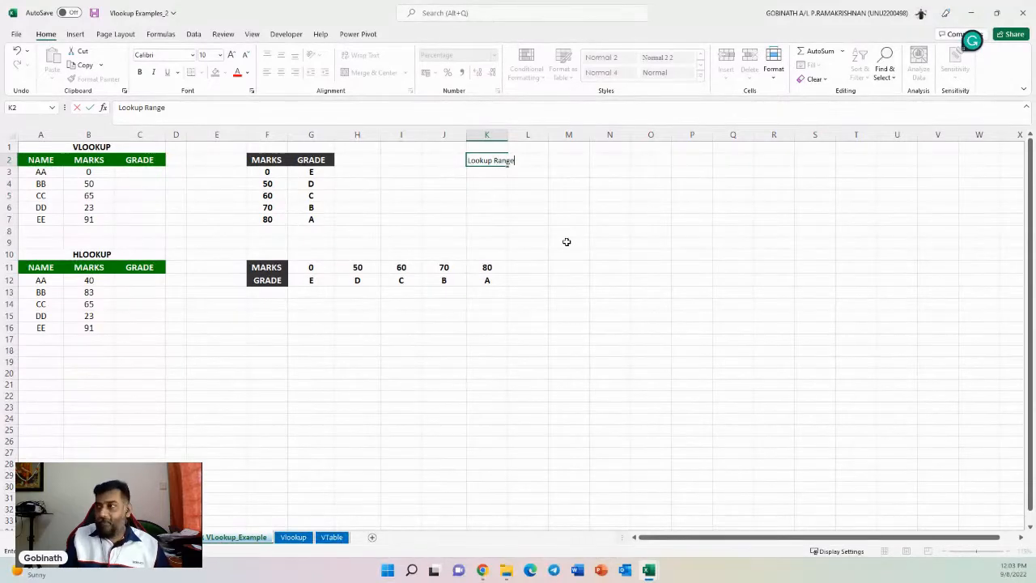
{"action": "key", "text": "Return"}
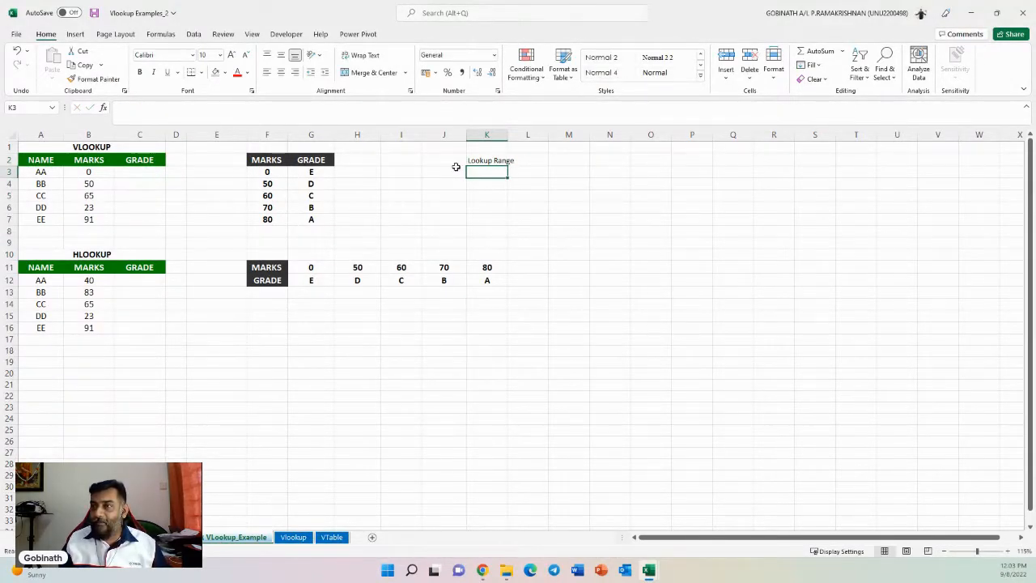
{"action": "left_click", "coordinate": [143, 172]}
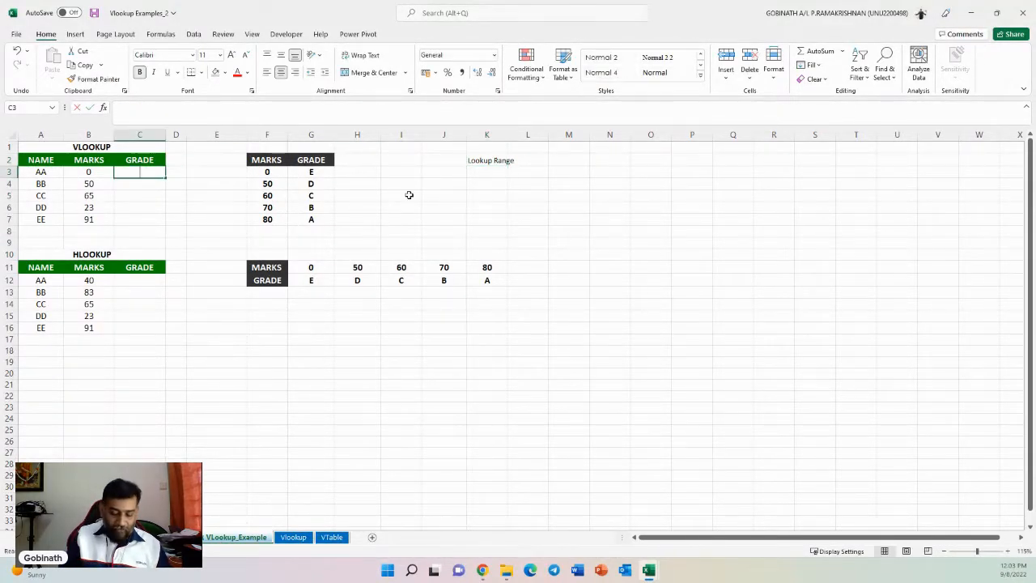
{"action": "type", "text": "=vl"}
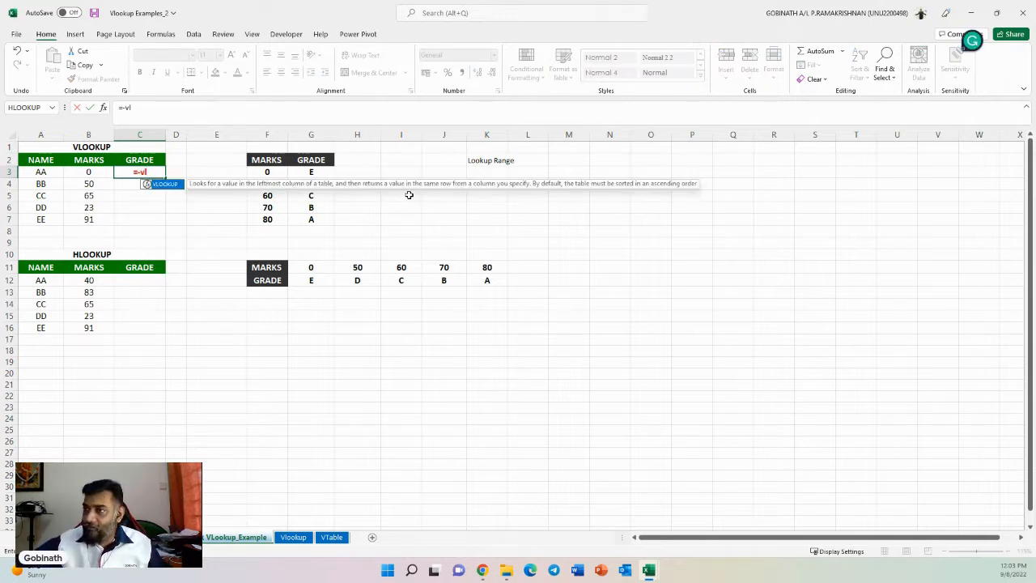
{"action": "key", "text": "Tab"}
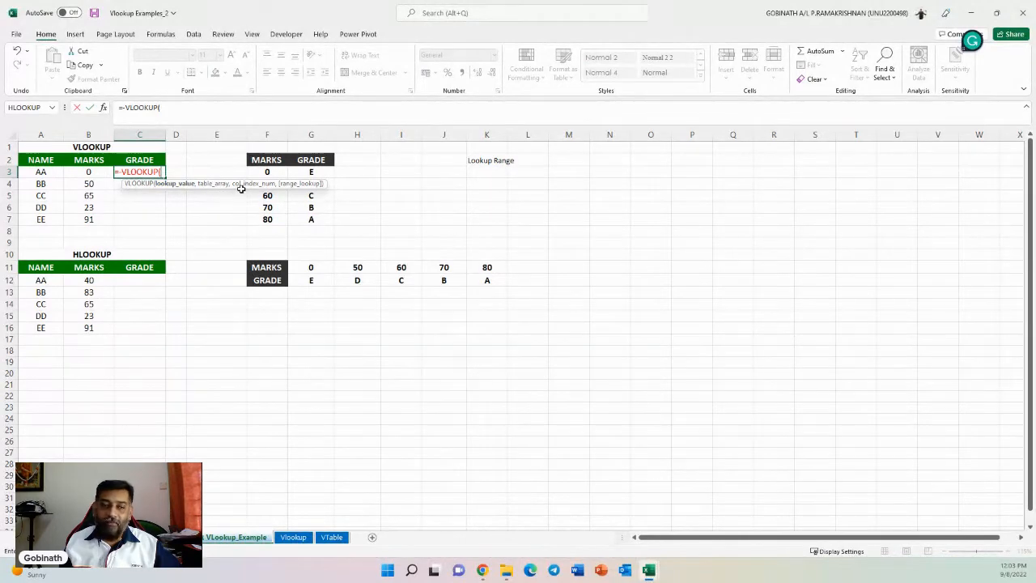
{"action": "left_click", "coordinate": [491, 160]}
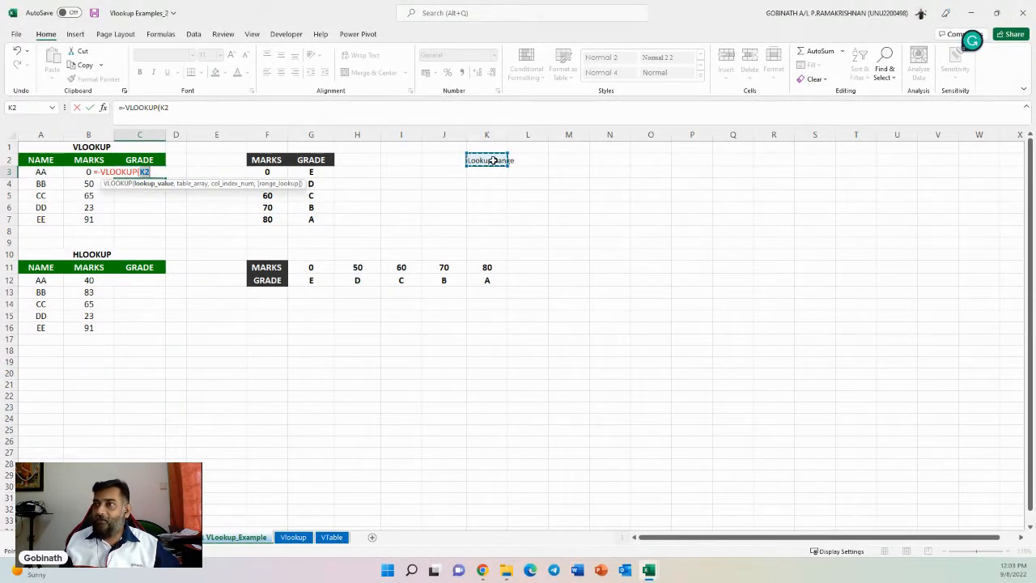
{"action": "key", "text": "Escape"}
{"action": "type", "text": "lo"}
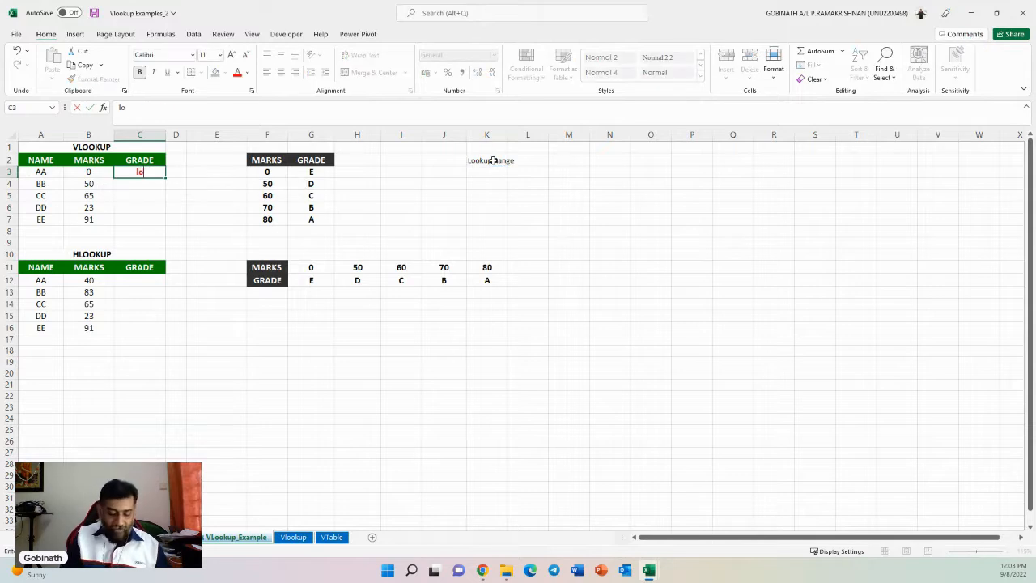
{"action": "type", "text": "okup"}
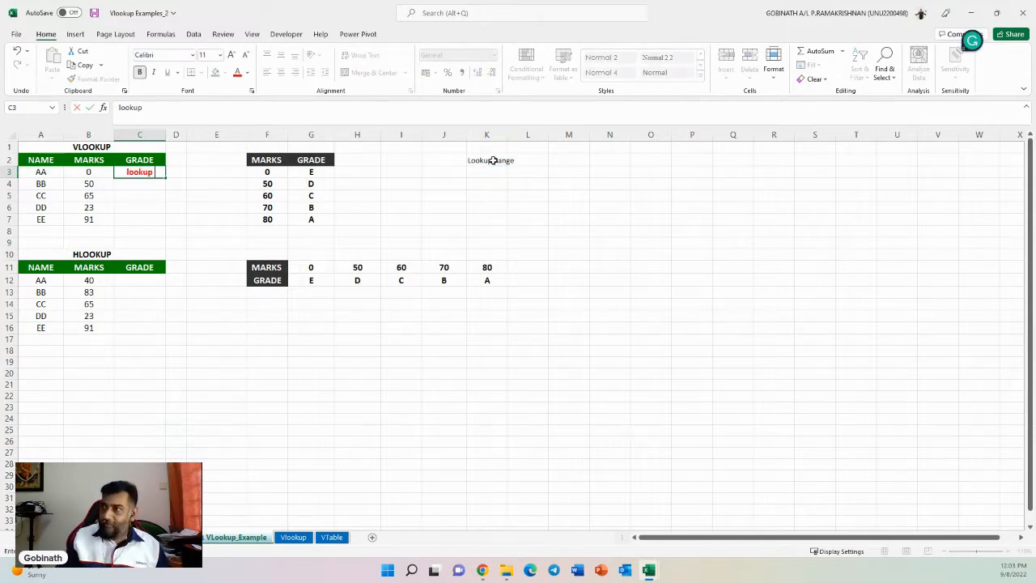
- Relabel cell K2 as Lookup values
{"action": "left_click", "coordinate": [492, 160]}
{"action": "type", "text": "Looku"}
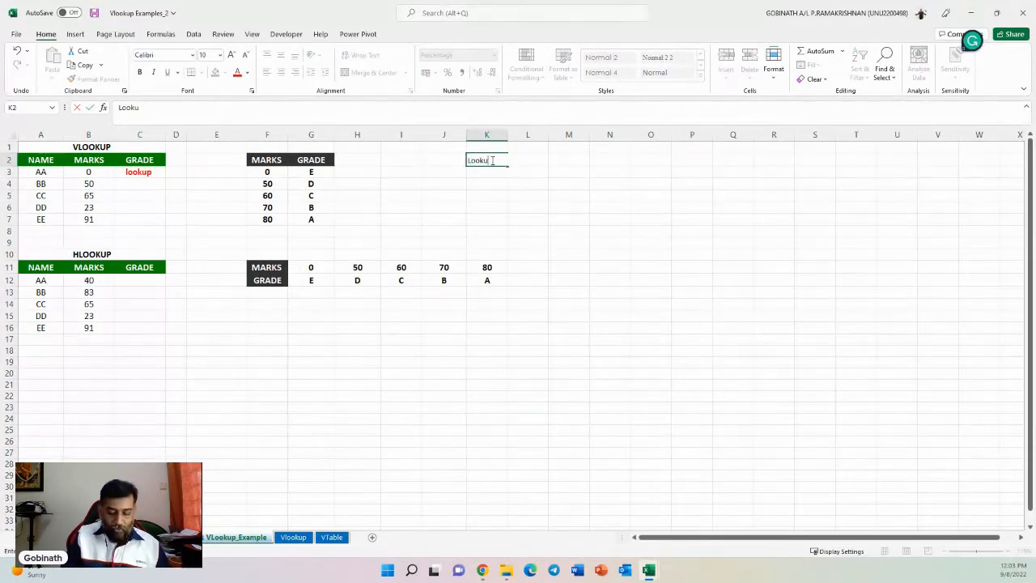
{"action": "type", "text": "p values"}
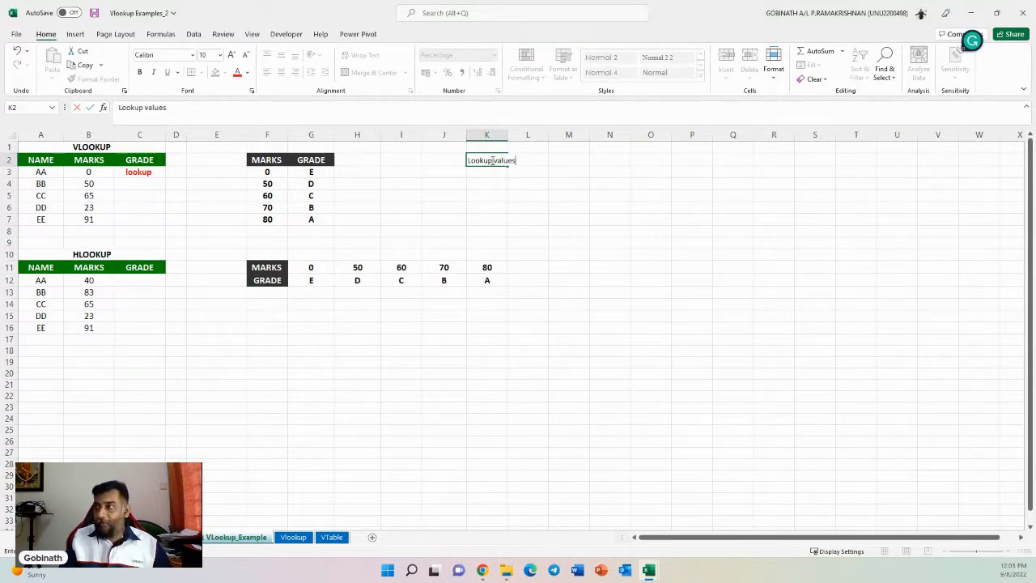
{"action": "key", "text": "Return"}
- Clear the stray text from grade cell C3
{"action": "left_click", "coordinate": [99, 178]}
{"action": "left_click", "coordinate": [134, 172]}
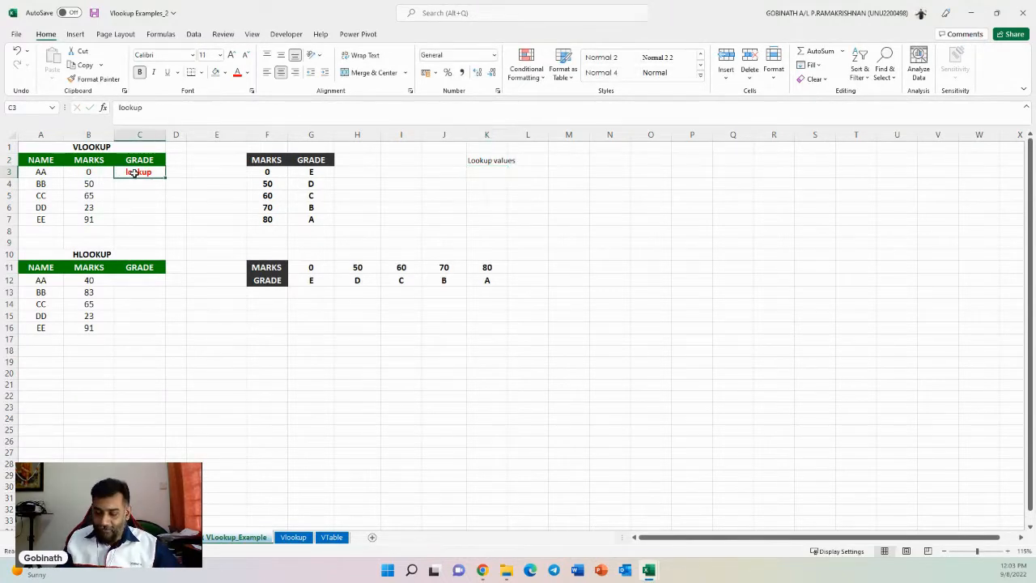
{"action": "key", "text": "Delete"}
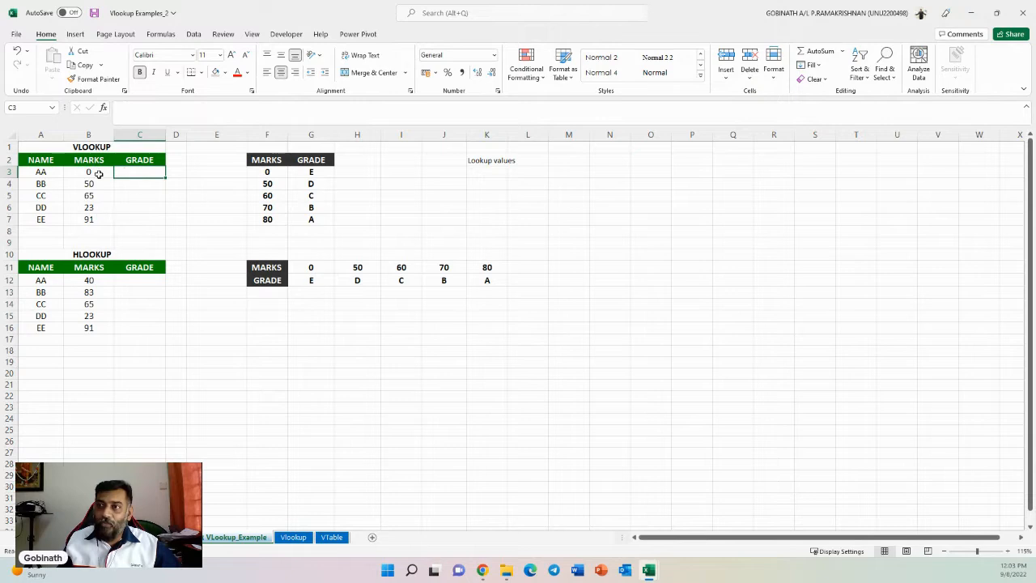
- Review the marks column, the grade lookup table and the Lookup values label
{"action": "left_click_drag", "start_coordinate": [49, 160], "coordinate": [136, 217]}
{"action": "left_click", "coordinate": [143, 174]}
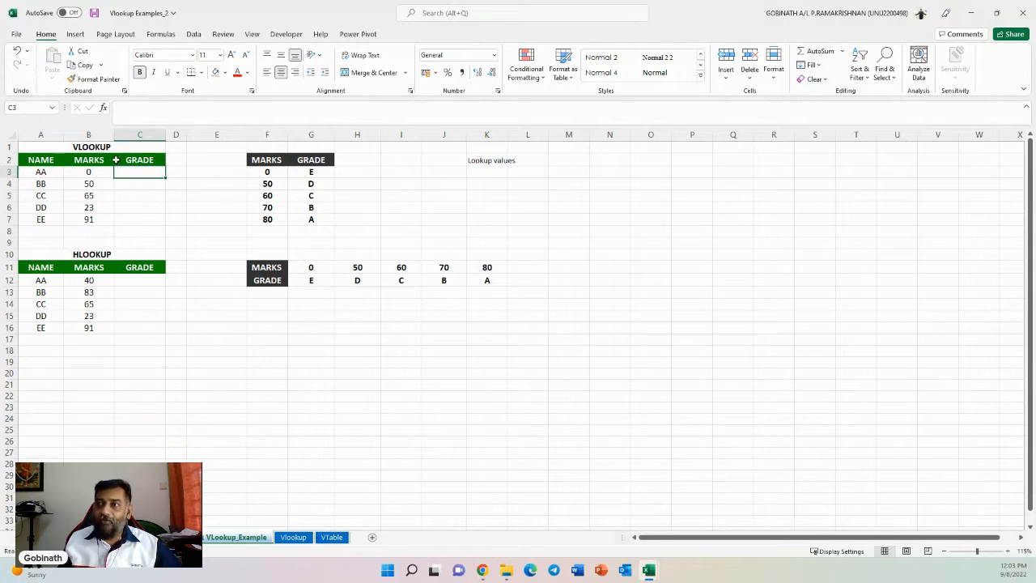
{"action": "left_click", "coordinate": [88, 173]}
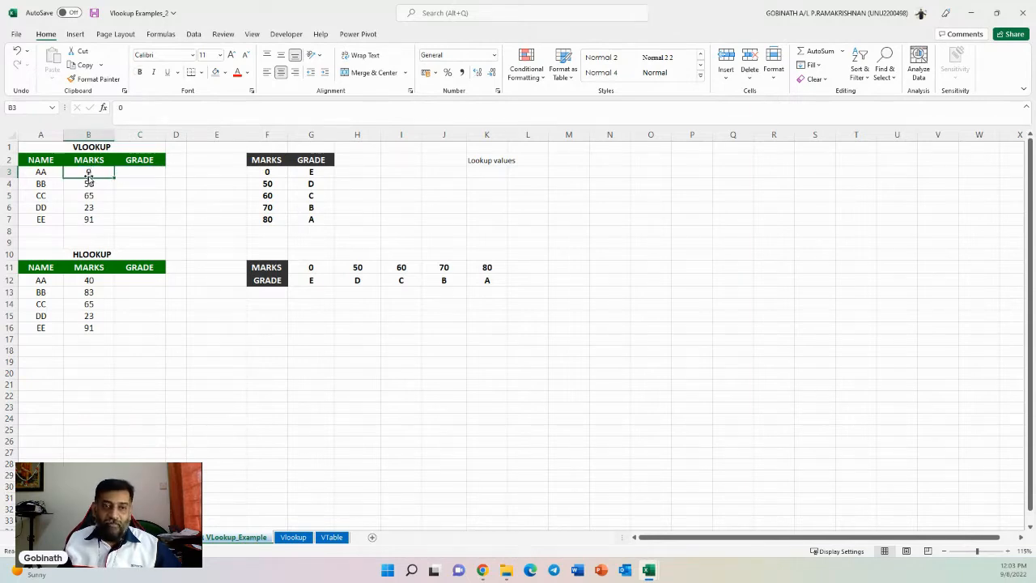
{"action": "left_click", "coordinate": [137, 173]}
{"action": "left_click_drag", "start_coordinate": [268, 159], "coordinate": [310, 217]}
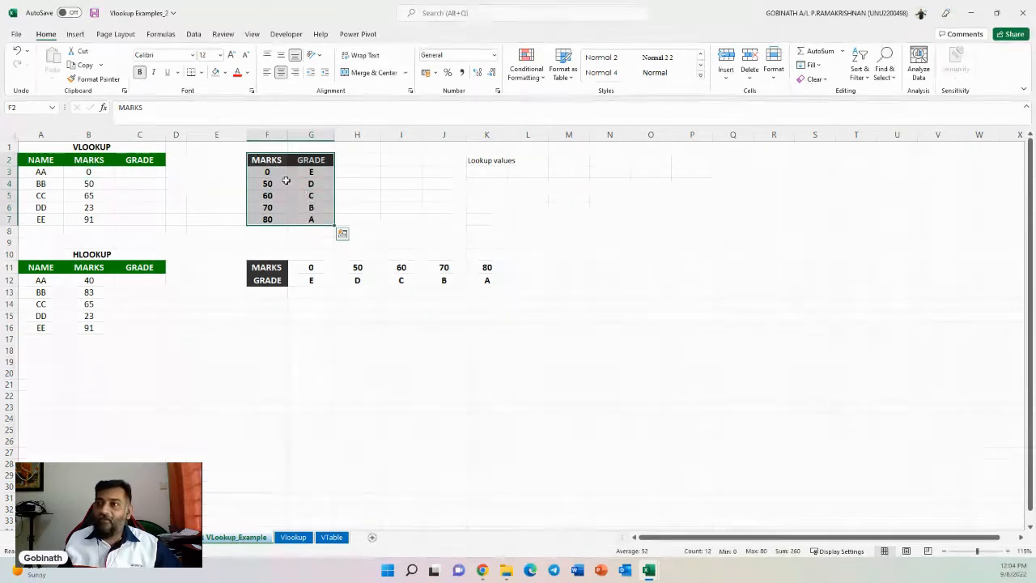
{"action": "left_click", "coordinate": [142, 174]}
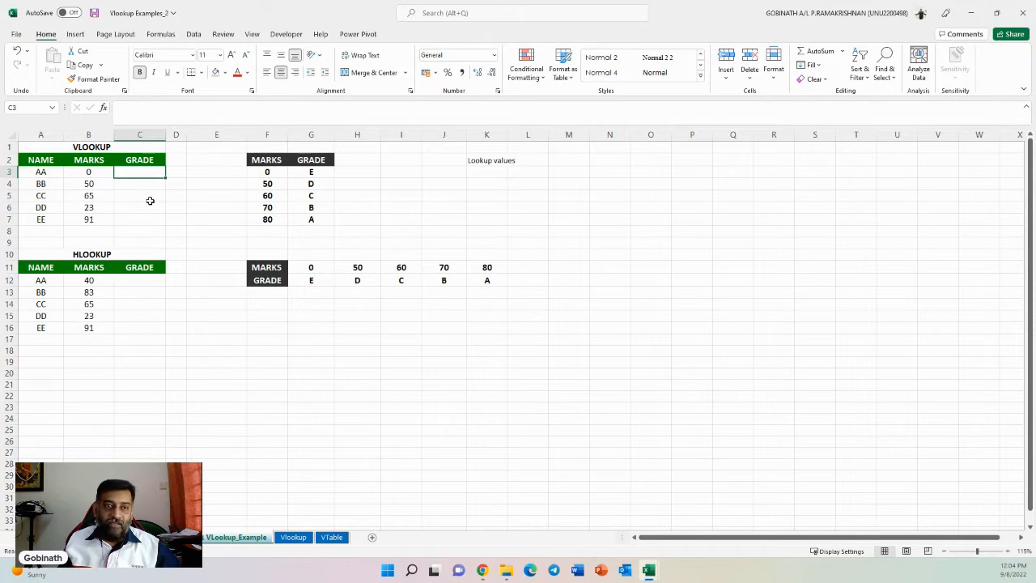
{"action": "left_click", "coordinate": [500, 159]}
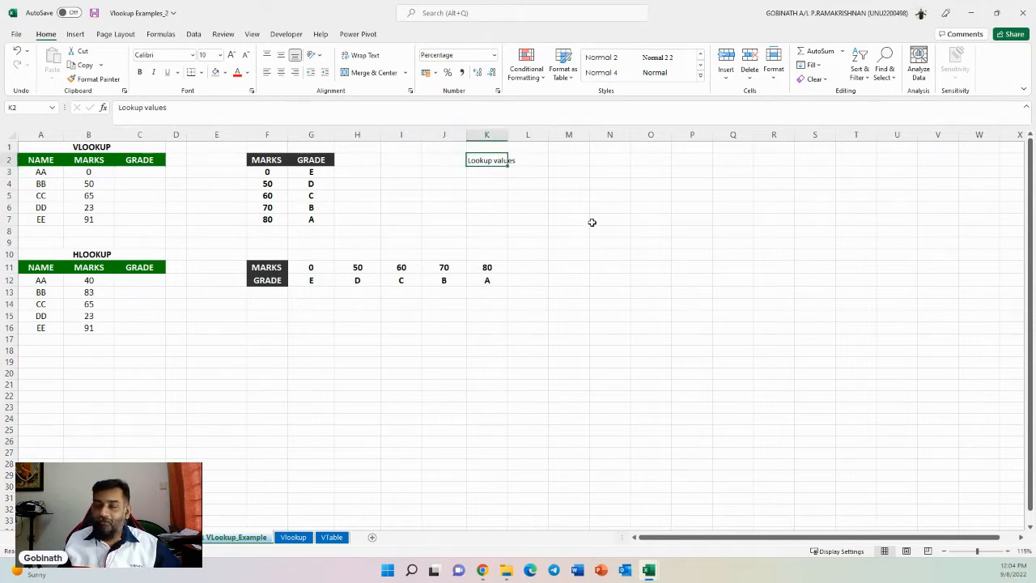
{"action": "left_click", "coordinate": [490, 171]}
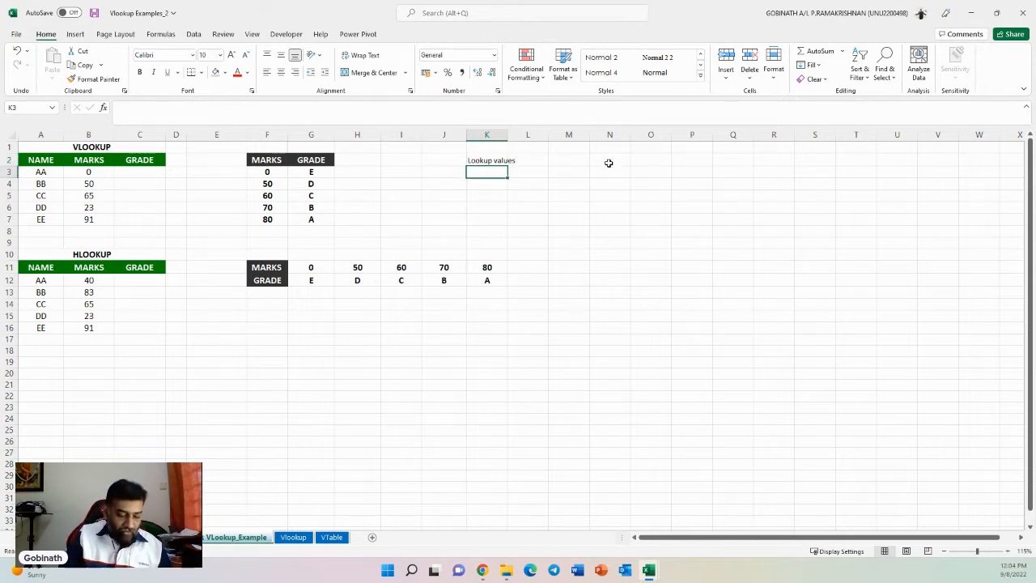
{"action": "left_click", "coordinate": [144, 169]}
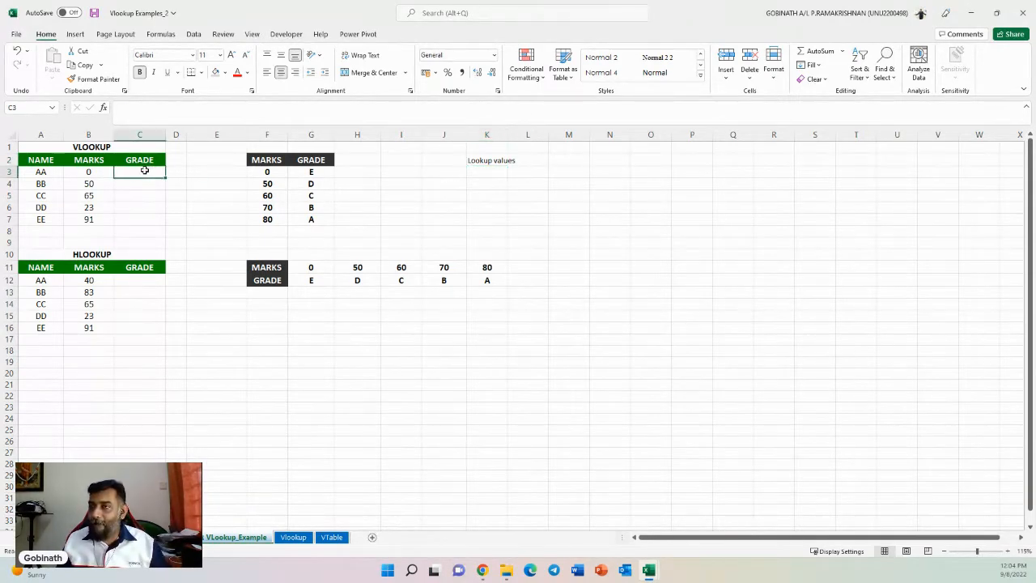
{"action": "type", "text": "=vloo"}
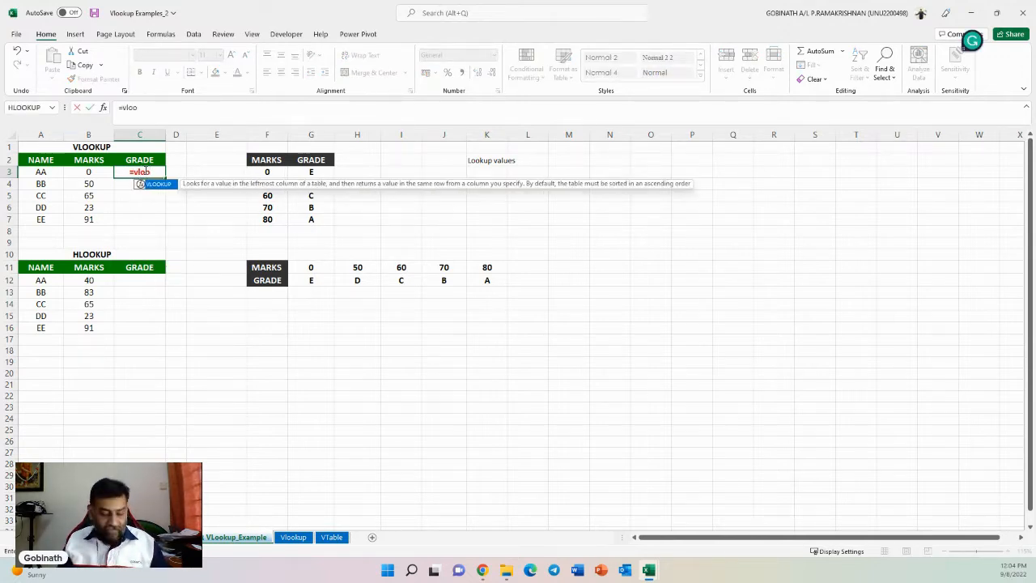
{"action": "key", "text": "Tab"}
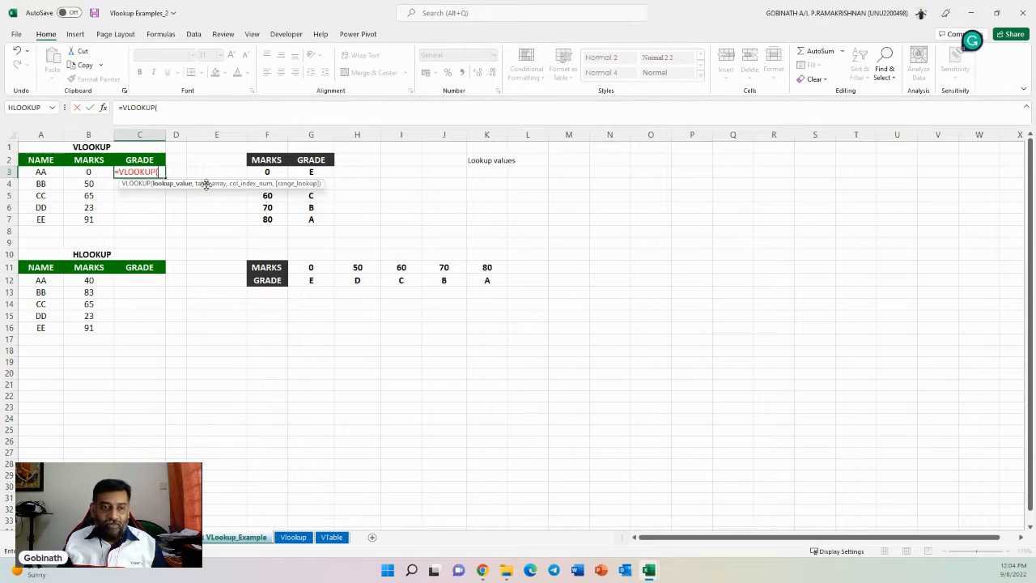
{"action": "key", "text": "Escape"}
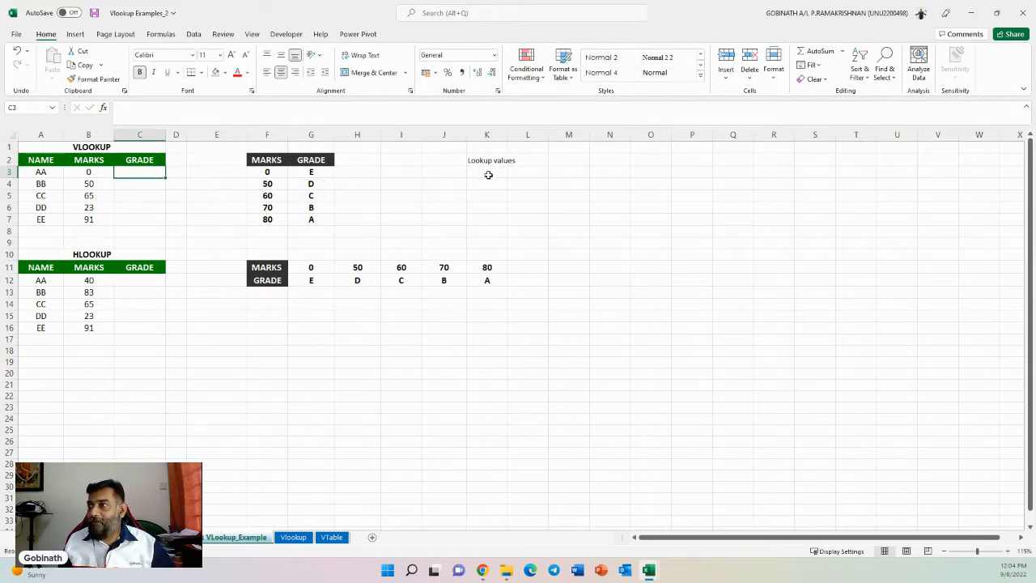
- Enter the label Table Array in cell K3 below Lookup values
{"action": "left_click", "coordinate": [488, 173]}
{"action": "type", "text": "RT"}
{"action": "key", "text": "BackSpace"}
{"action": "key", "text": "BackSpace"}
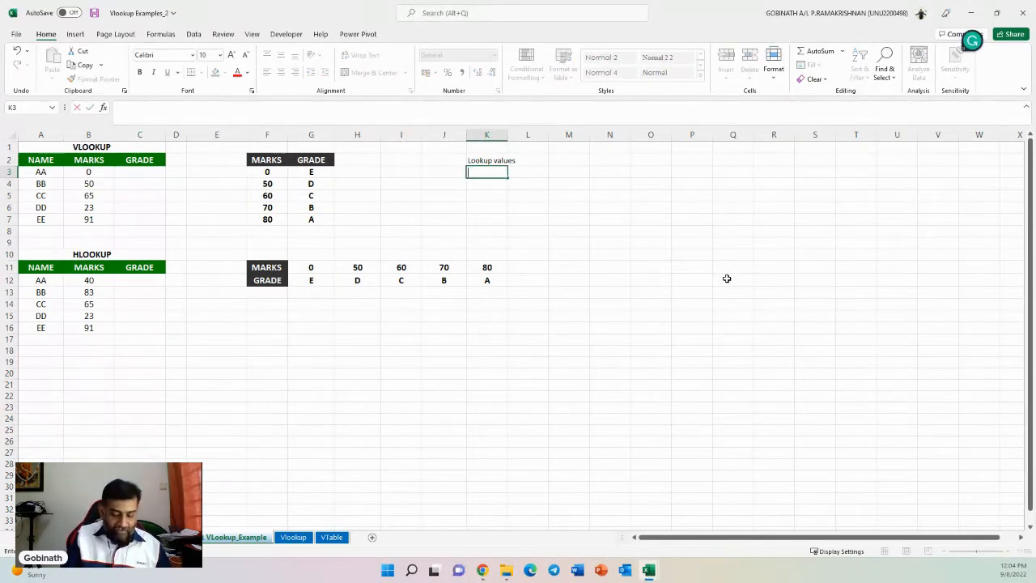
{"action": "type", "text": "Table Array"}
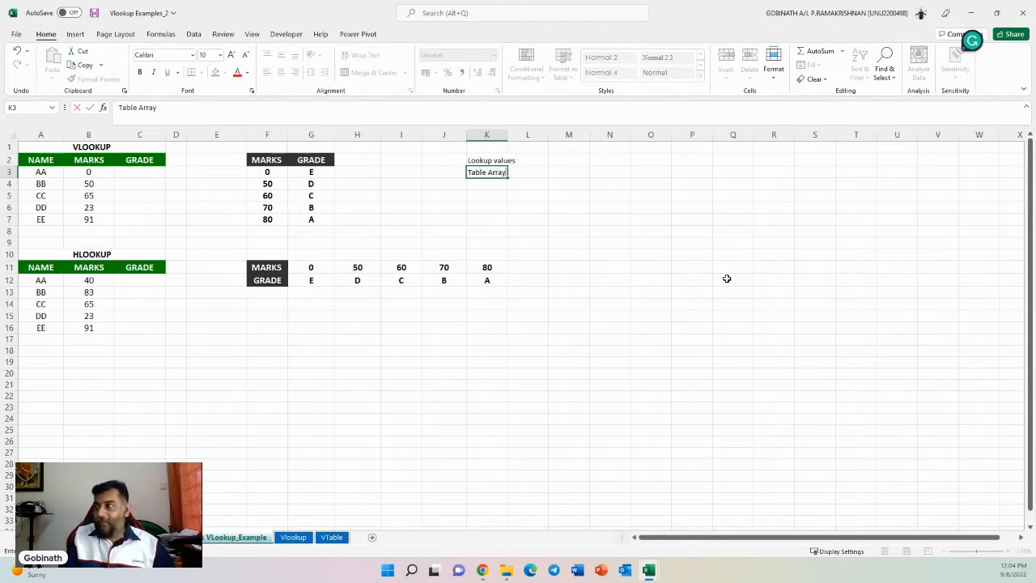
{"action": "key", "text": "Return"}
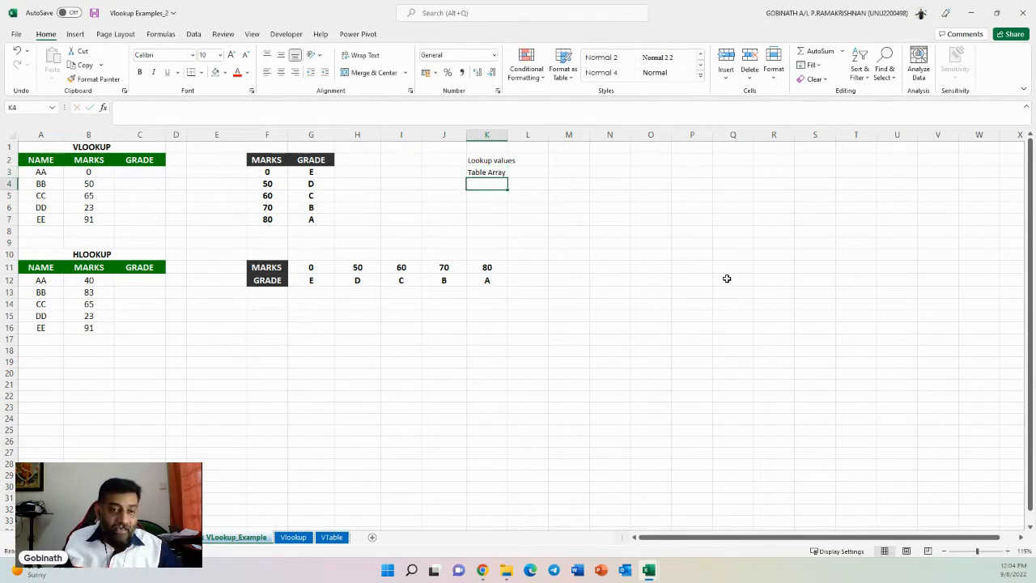
- Select the grade cells C3:C7 and the marks-to-grade table F2:G7 to point out the ranges involved
{"action": "left_click", "coordinate": [131, 167]}
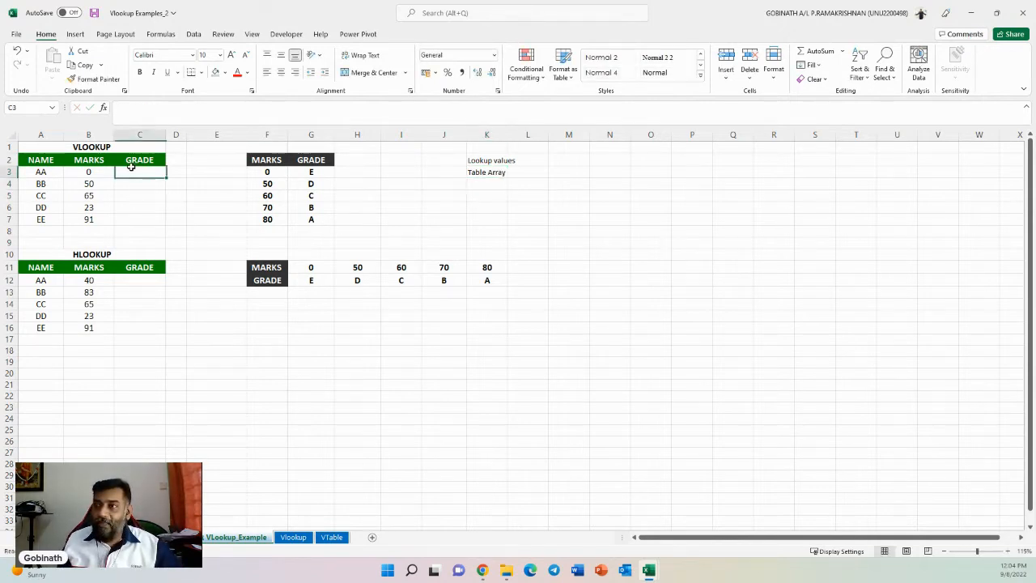
{"action": "left_click_drag", "start_coordinate": [131, 166], "coordinate": [131, 220]}
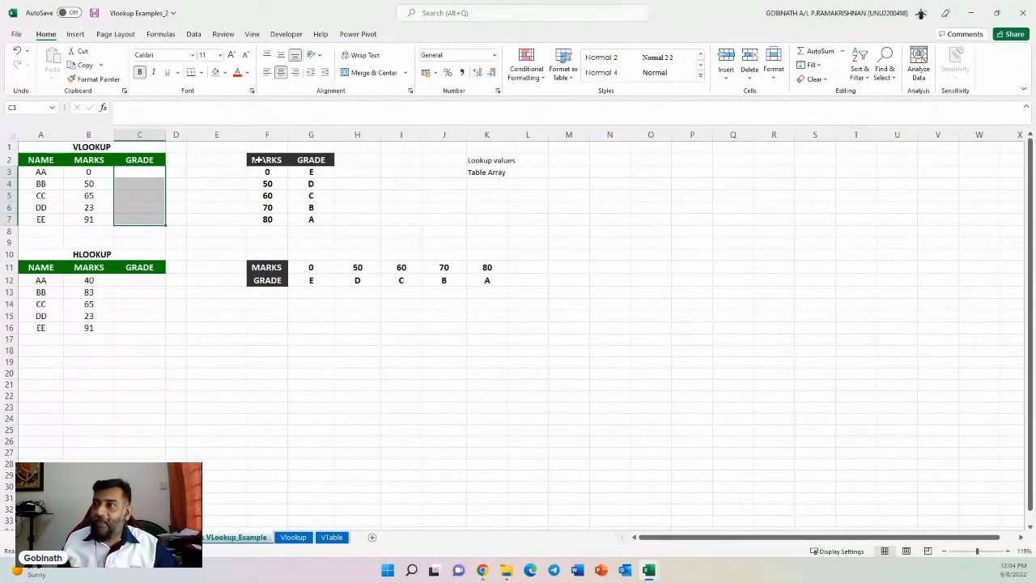
{"action": "left_click_drag", "start_coordinate": [261, 161], "coordinate": [315, 216]}
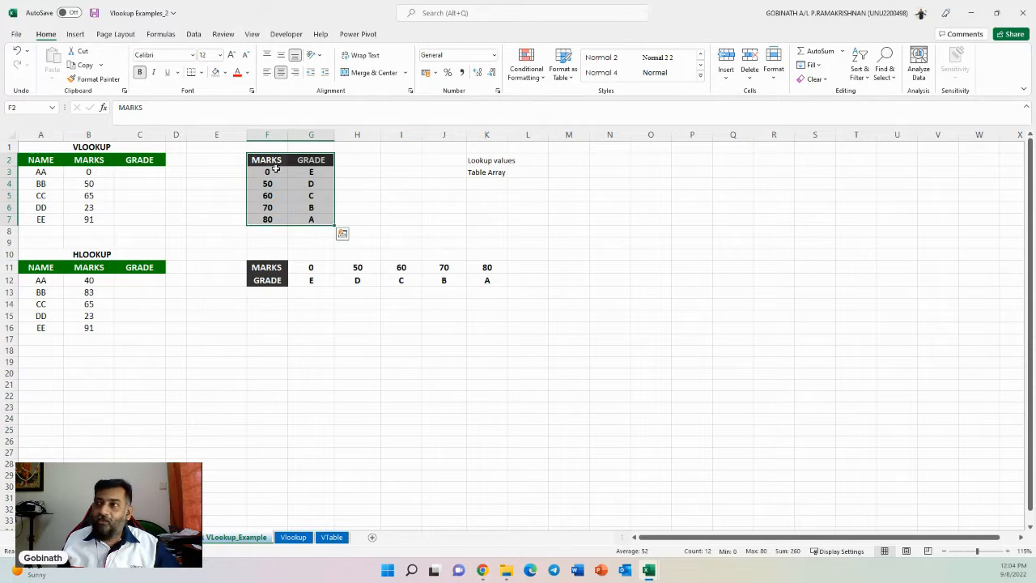
{"action": "left_click_drag", "start_coordinate": [264, 159], "coordinate": [308, 220]}
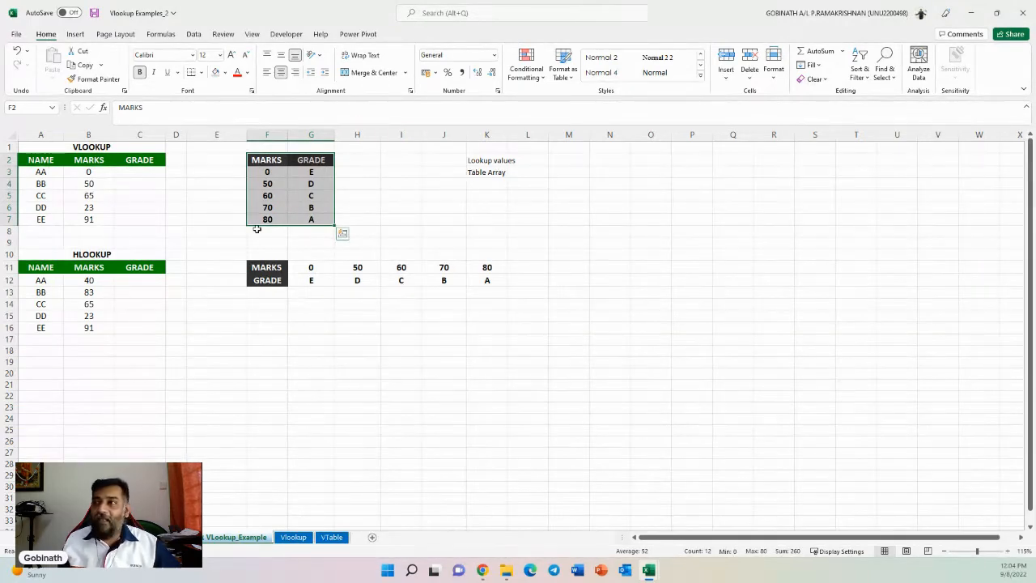
- Enter the label Col index Number in cell K4
{"action": "left_click", "coordinate": [477, 185]}
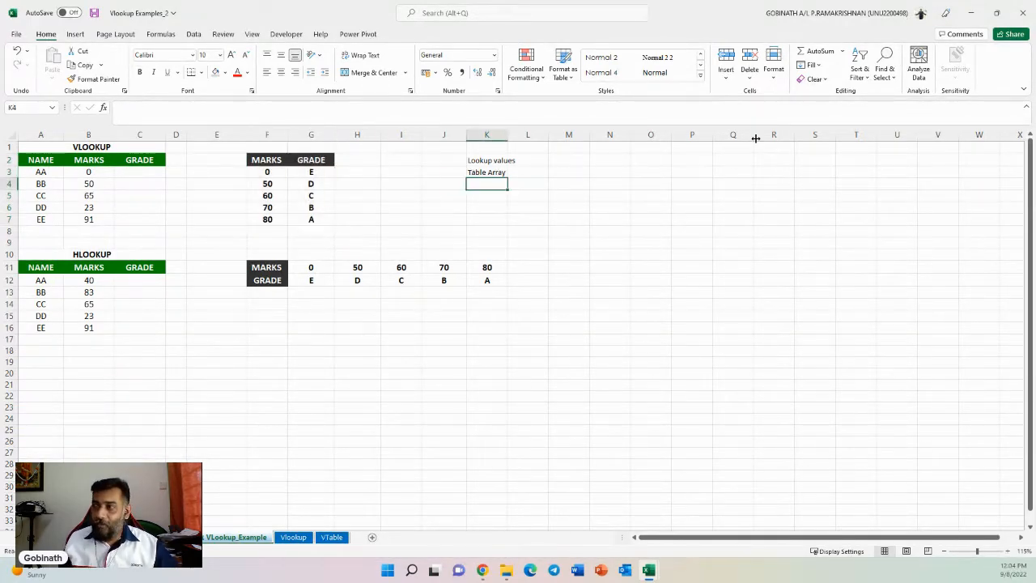
{"action": "type", "text": "Col inde"}
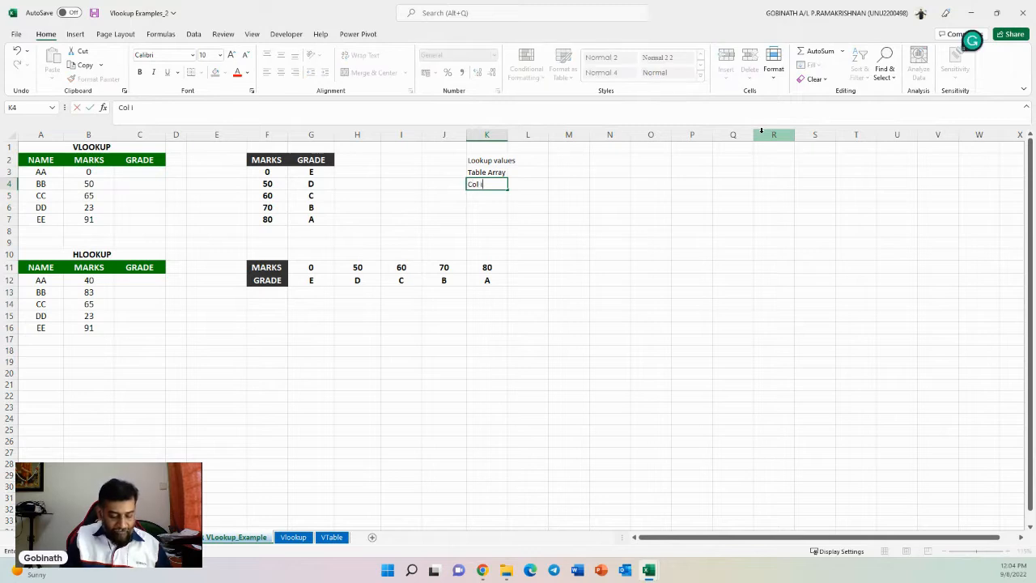
{"action": "type", "text": "x Number"}
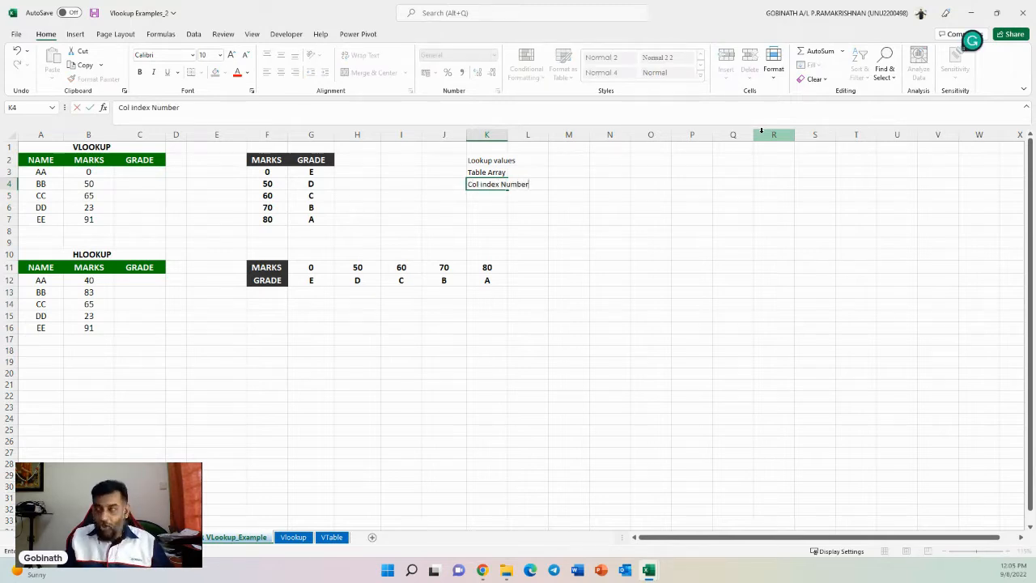
{"action": "key", "text": "Return"}
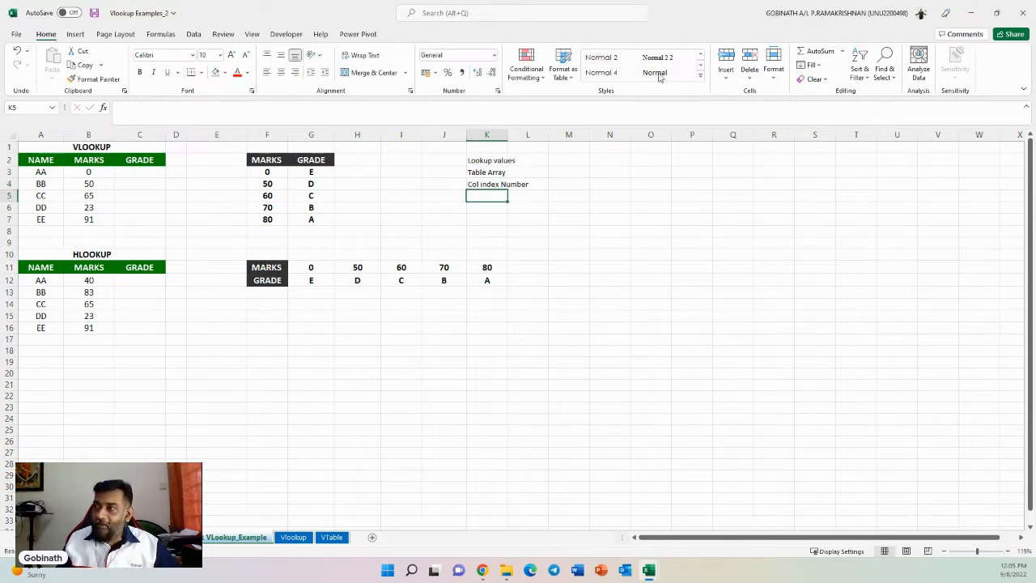
- Select the lookup table F2:G7 and then its MARKS and GRADE columns separately to examine column positions
{"action": "left_click", "coordinate": [495, 184]}
{"action": "left_click_drag", "start_coordinate": [261, 160], "coordinate": [311, 219]}
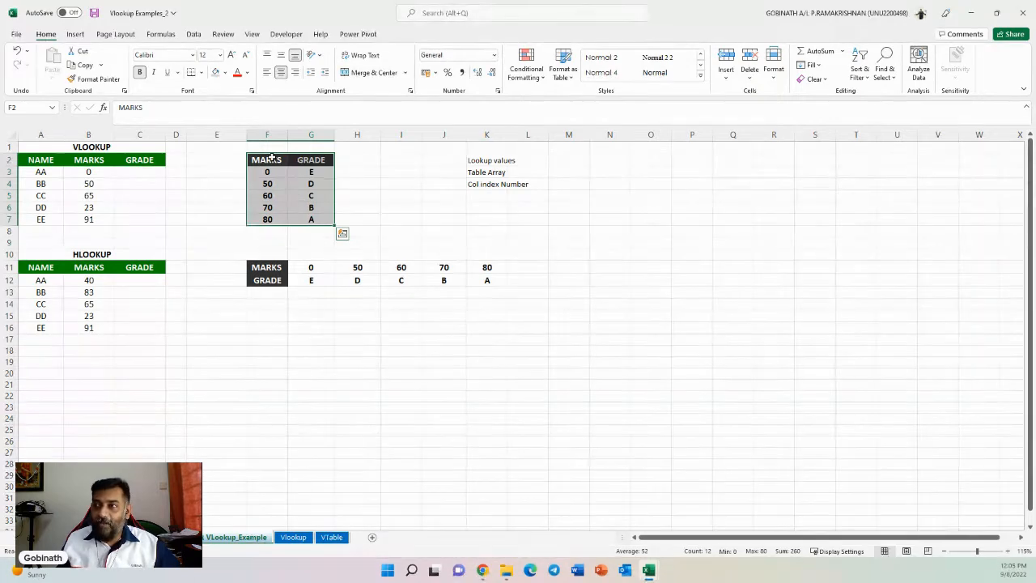
{"action": "left_click_drag", "start_coordinate": [272, 157], "coordinate": [274, 218]}
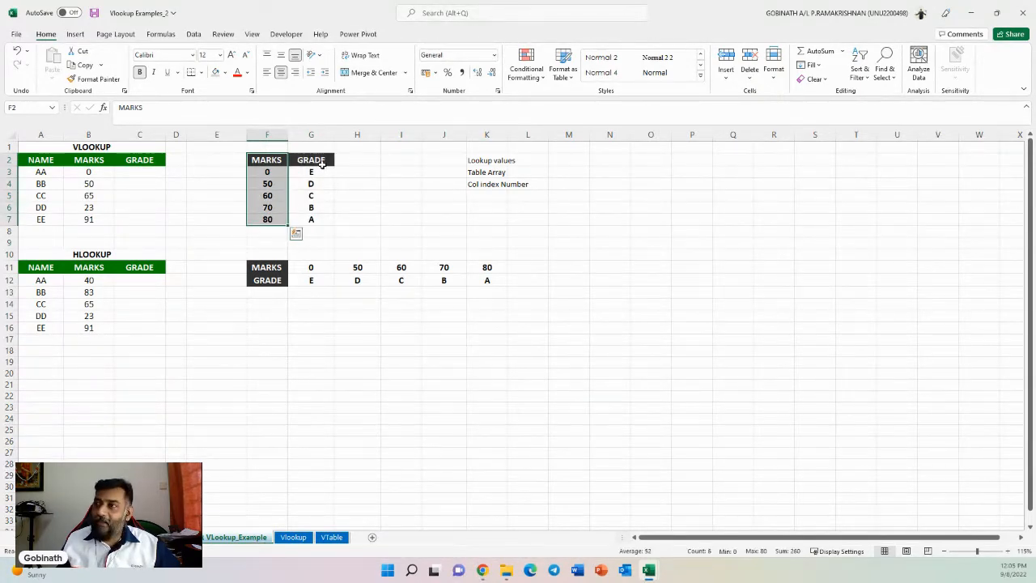
{"action": "left_click_drag", "start_coordinate": [322, 162], "coordinate": [318, 220]}
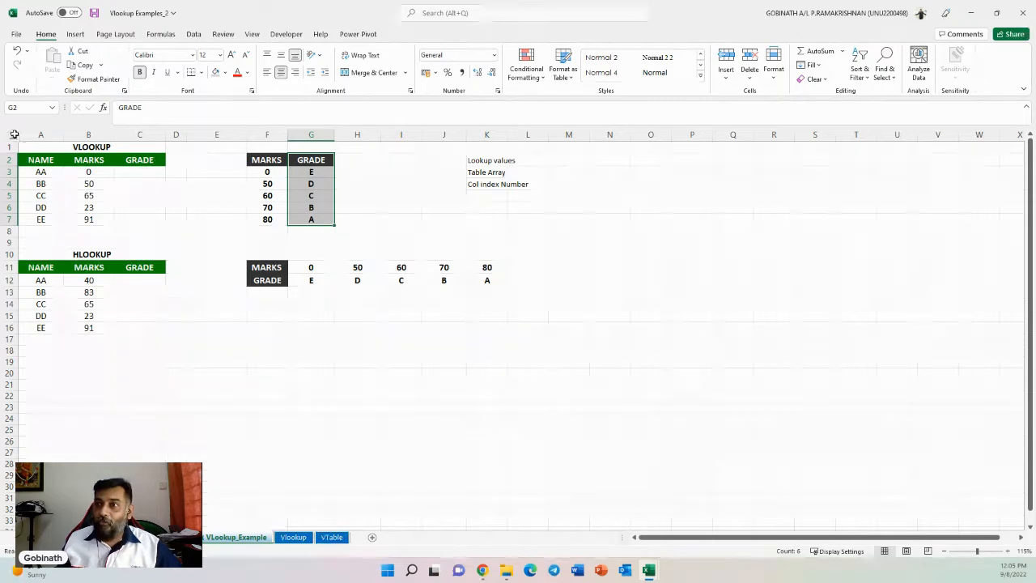
{"action": "left_click", "coordinate": [54, 134]}
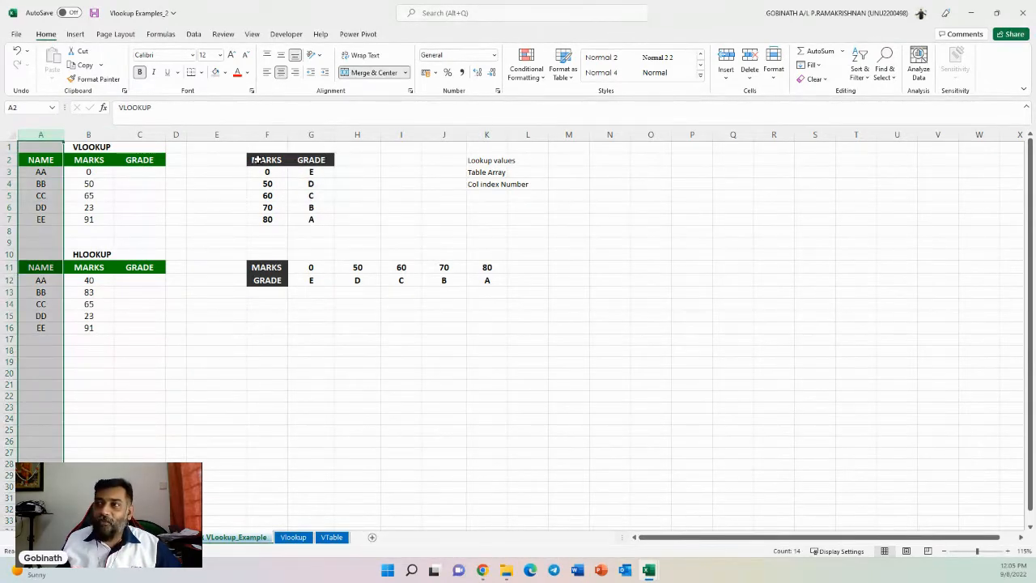
{"action": "left_click_drag", "start_coordinate": [261, 159], "coordinate": [312, 219]}
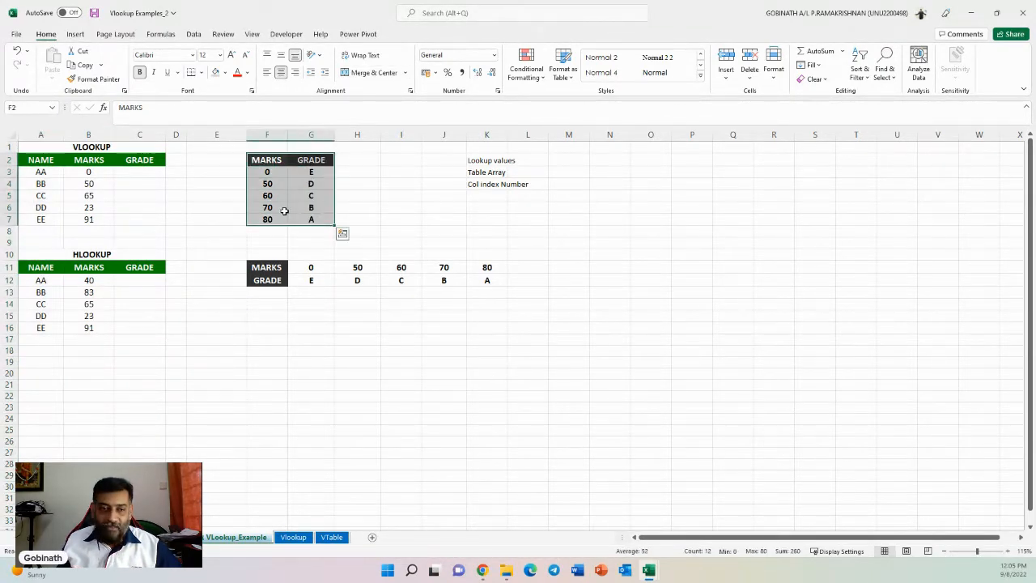
{"action": "left_click_drag", "start_coordinate": [266, 159], "coordinate": [268, 219]}
{"action": "left_click_drag", "start_coordinate": [326, 160], "coordinate": [318, 220]}
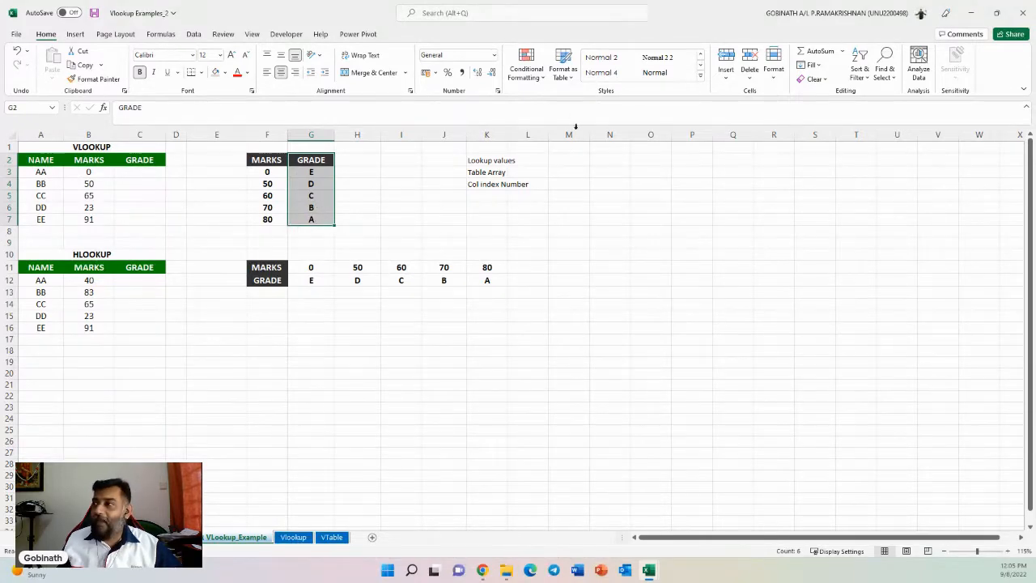
- Enter the label Range Lookup in cell K5
{"action": "left_click", "coordinate": [492, 196]}
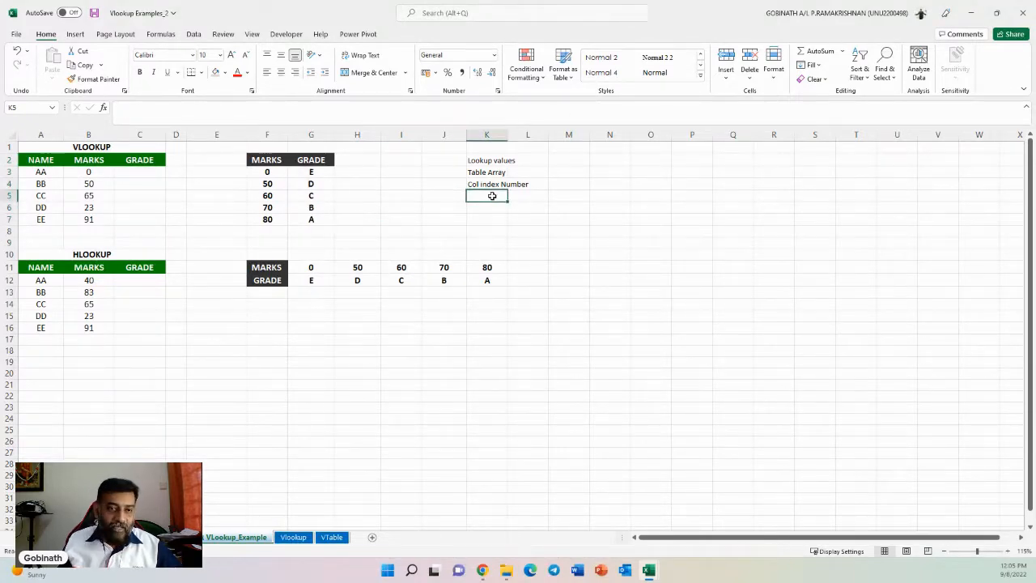
{"action": "type", "text": "Range"}
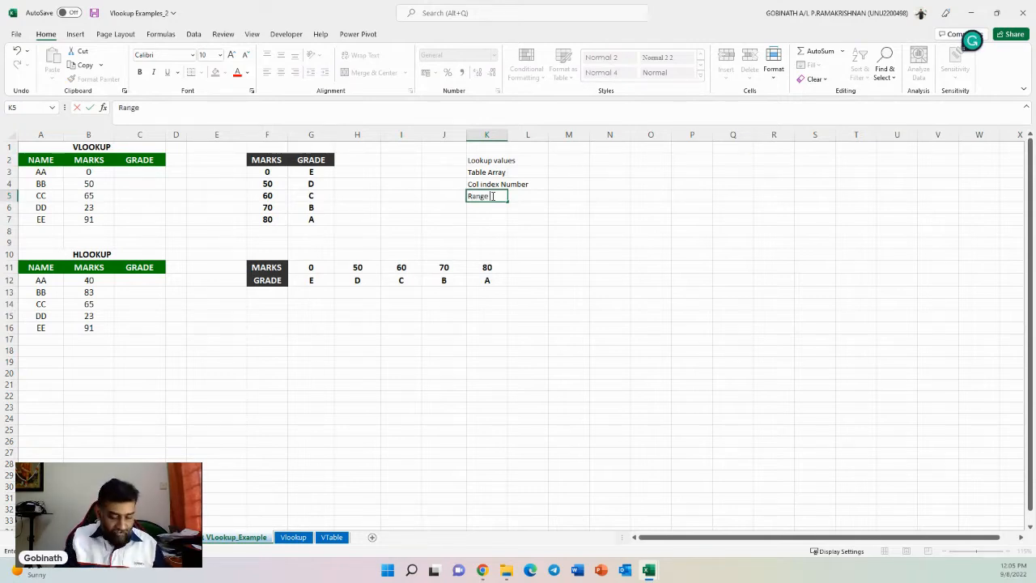
{"action": "type", "text": " Lookup"}
{"action": "key", "text": "Return"}
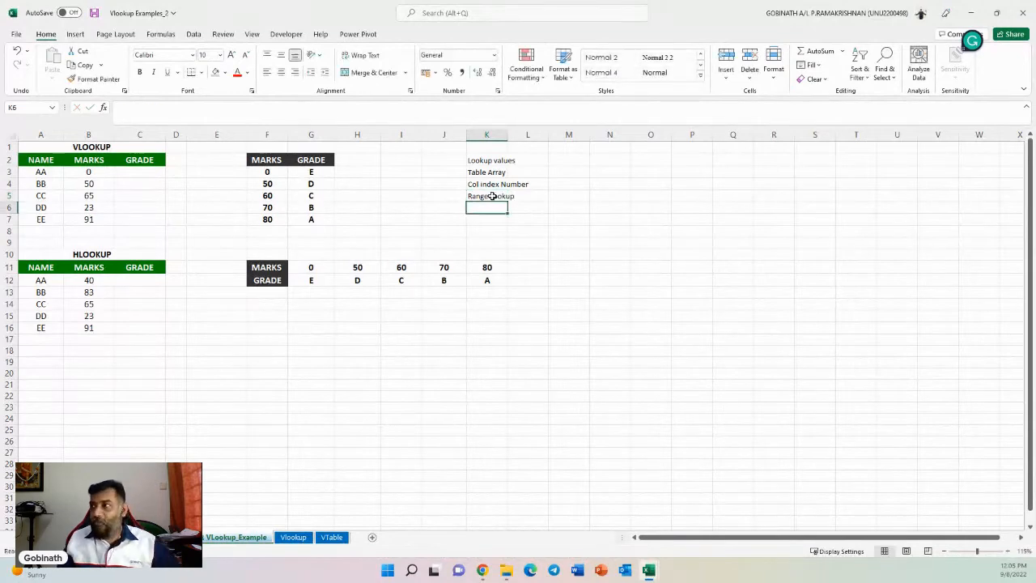
- Enter the values 1 in cell M5 and 0 in cell M6 beside the Range Lookup label
{"action": "left_click", "coordinate": [492, 196]}
{"action": "key", "text": "Right"}
{"action": "key", "text": "Right"}
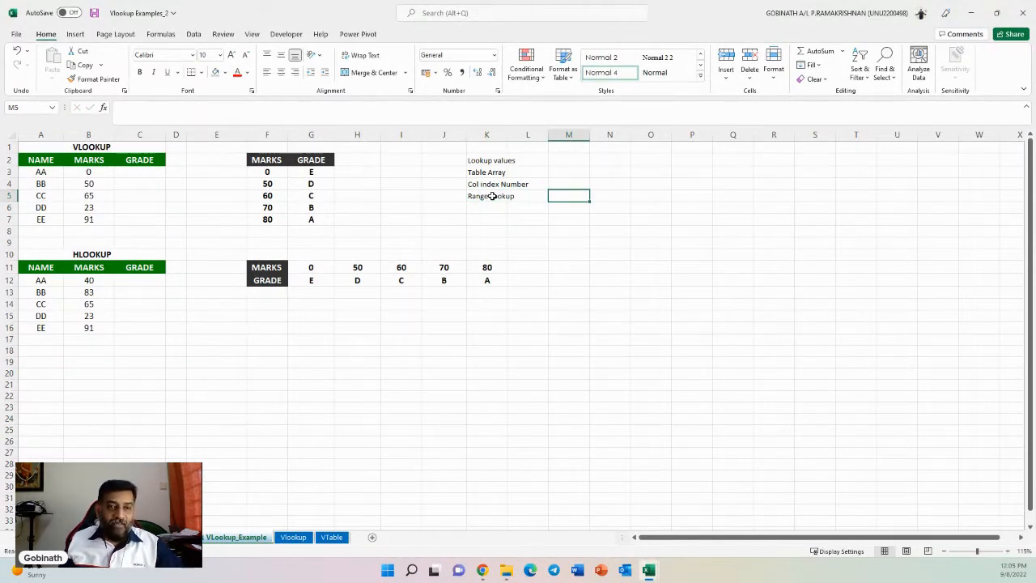
{"action": "type", "text": "1"}
{"action": "key", "text": "Return"}
{"action": "type", "text": "0"}
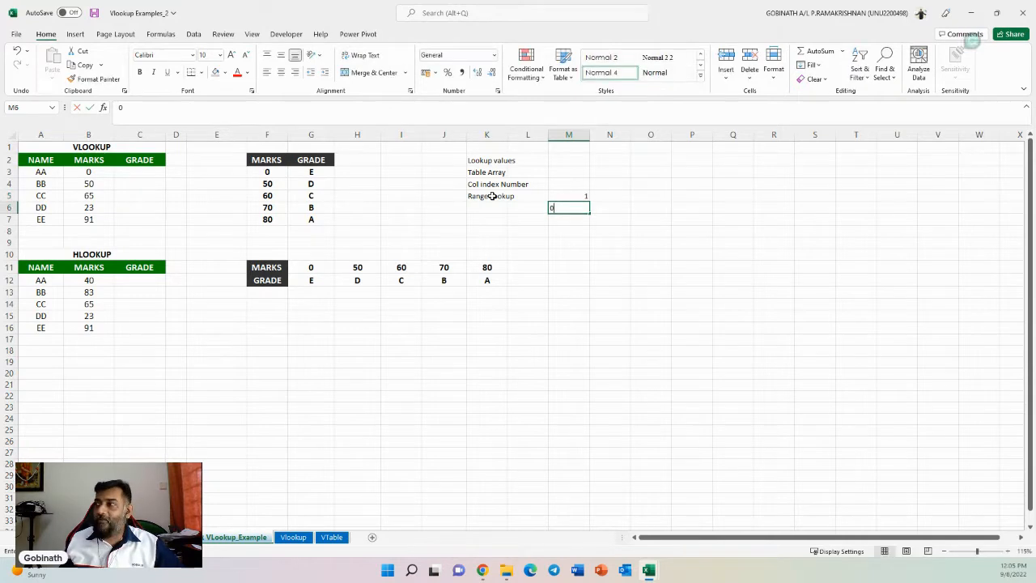
{"action": "key", "text": "Return"}
- Label the 1 as Approximate Match in N5 and the 0 as Exact Match in N6
{"action": "key", "text": "Up"}
{"action": "key", "text": "Right"}
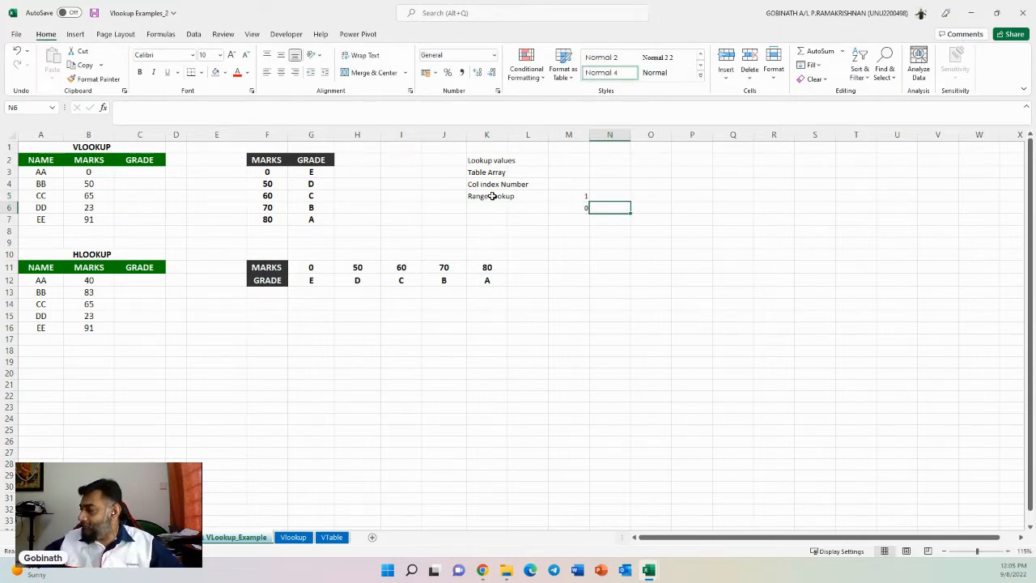
{"action": "key", "text": "Up"}
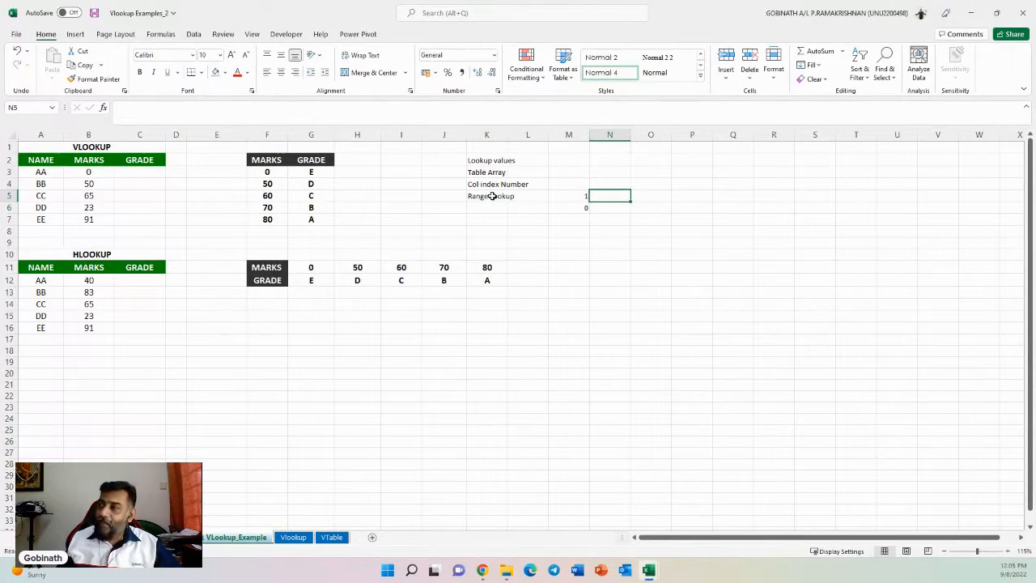
{"action": "type", "text": "Appro"}
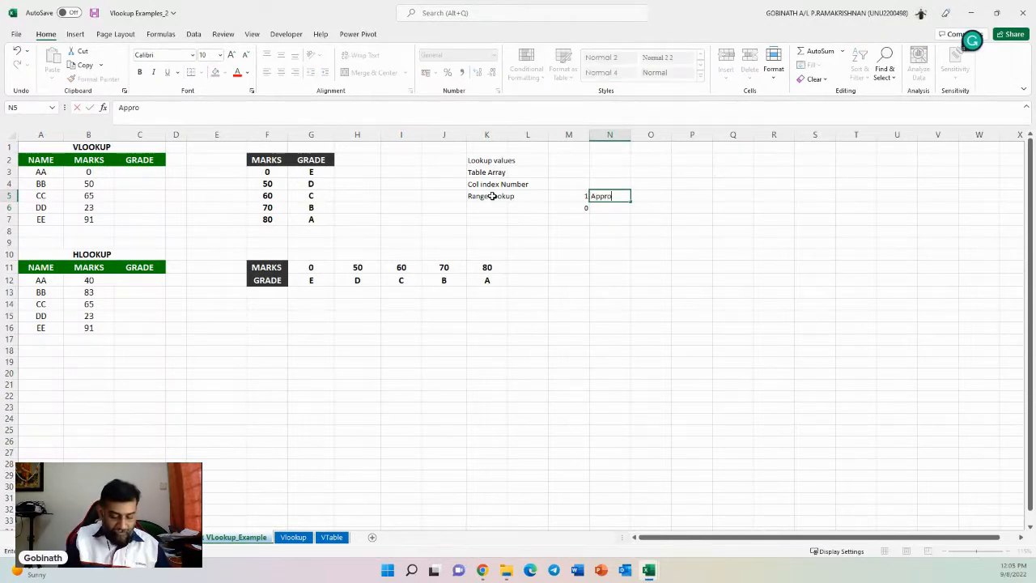
{"action": "type", "text": "ximate Match"}
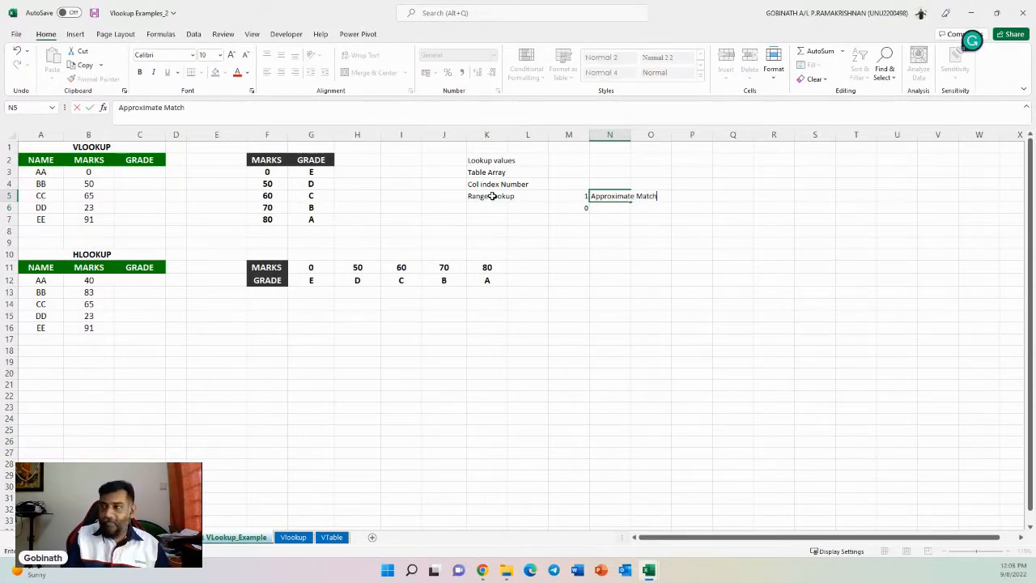
{"action": "key", "text": "Return"}
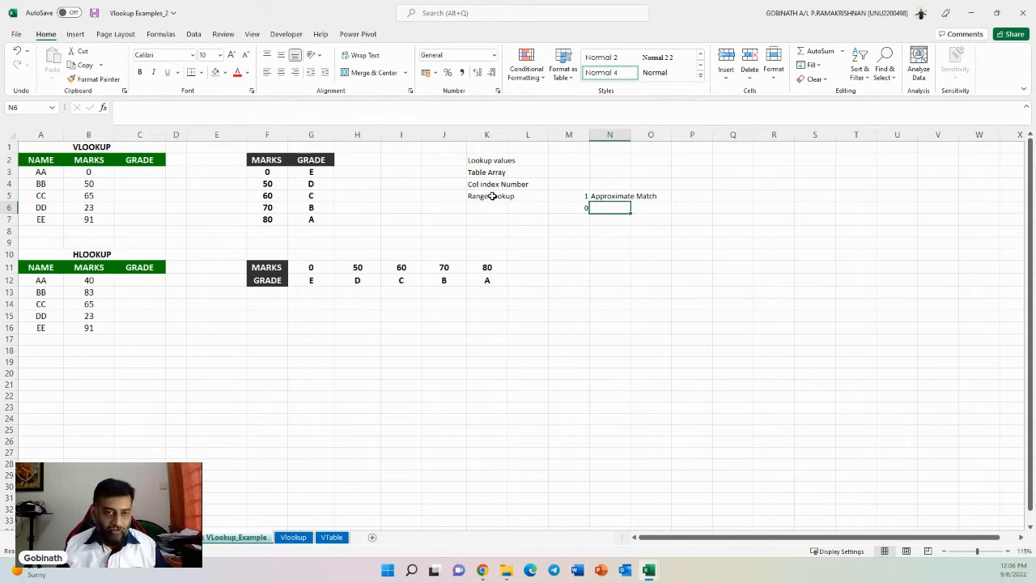
{"action": "type", "text": "E"}
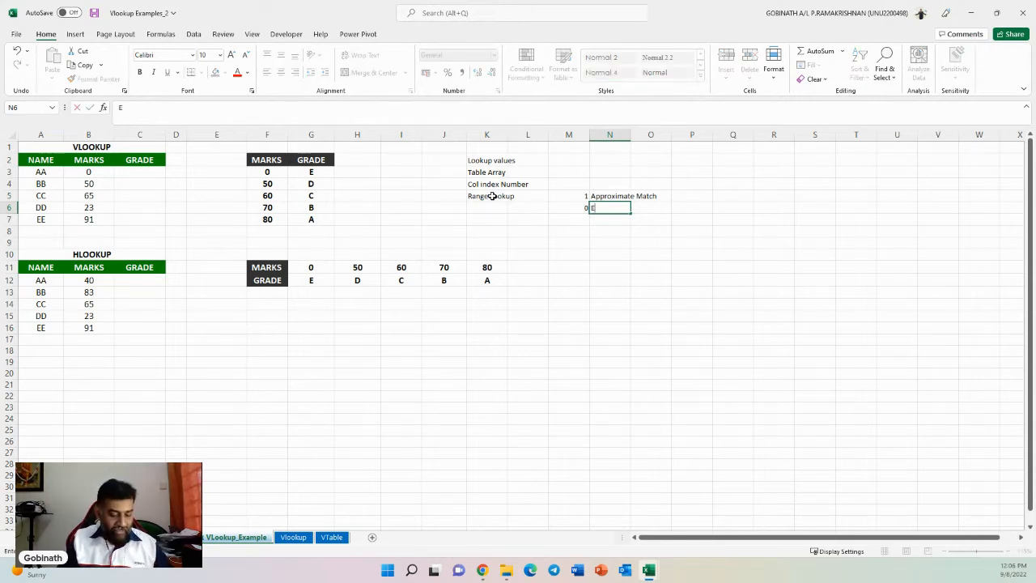
{"action": "type", "text": "xact Match"}
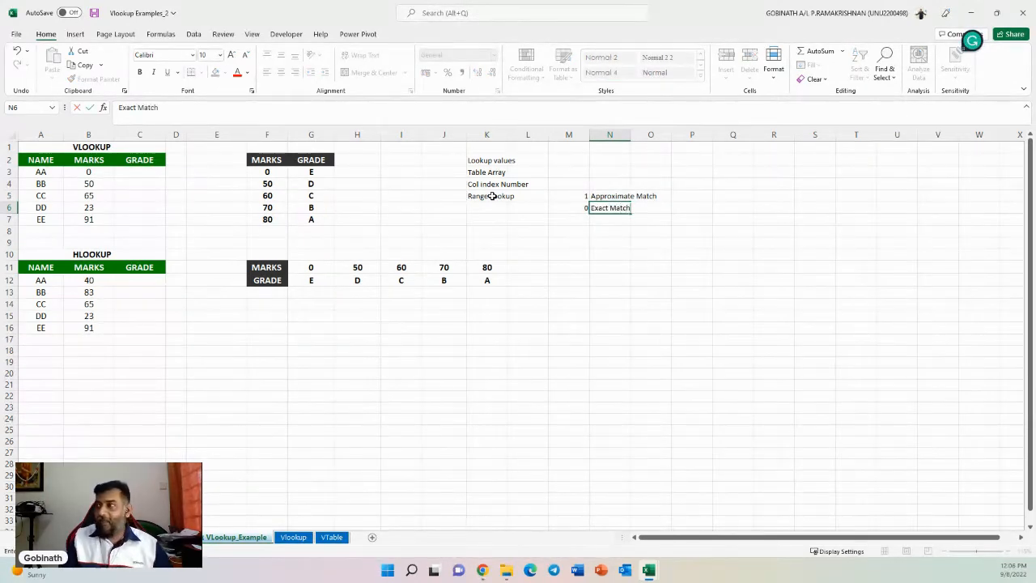
{"action": "key", "text": "Return"}
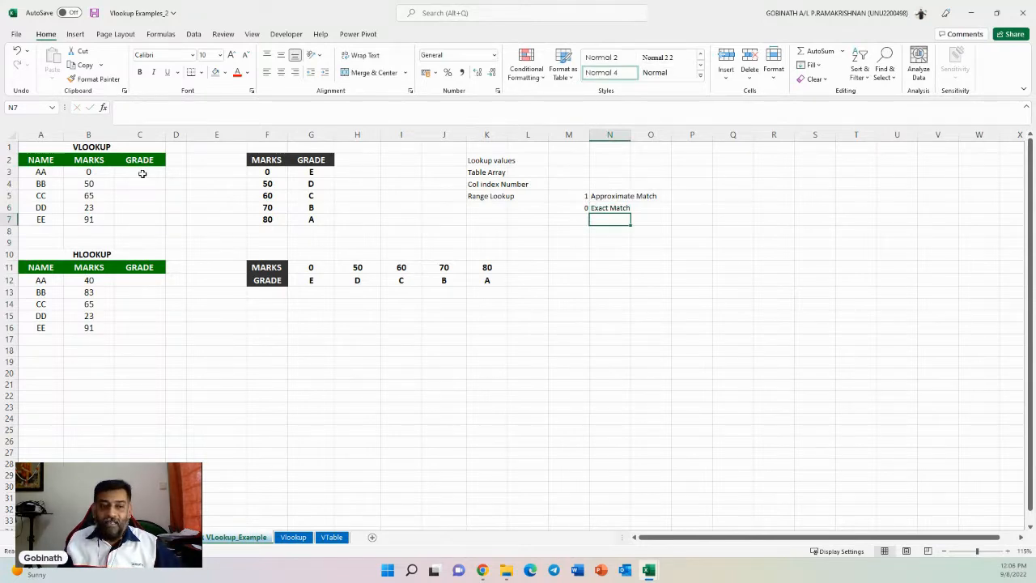
{"action": "left_click", "coordinate": [603, 208]}
{"action": "left_click", "coordinate": [569, 210]}
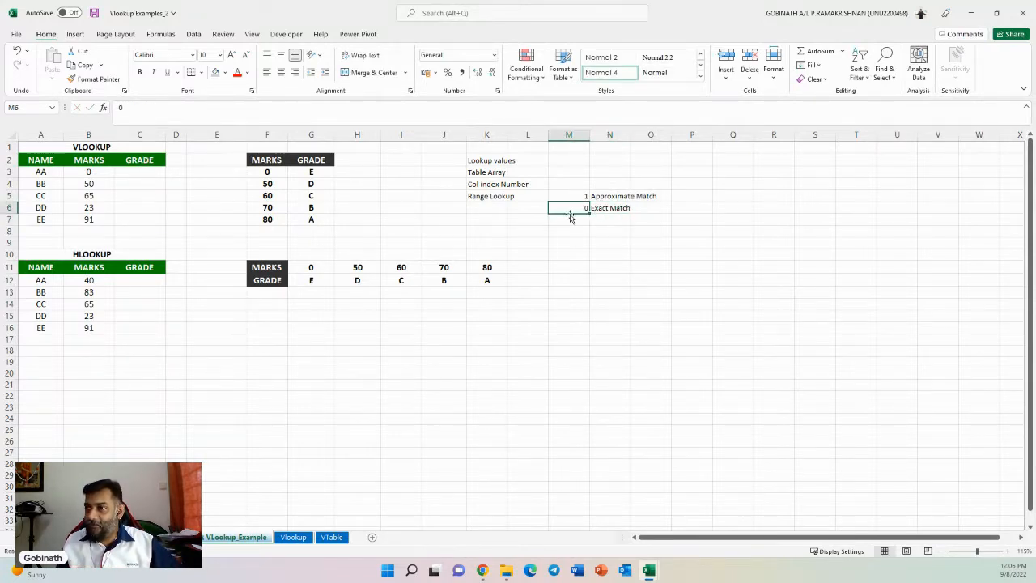
{"action": "left_click", "coordinate": [134, 175]}
{"action": "type", "text": "="}
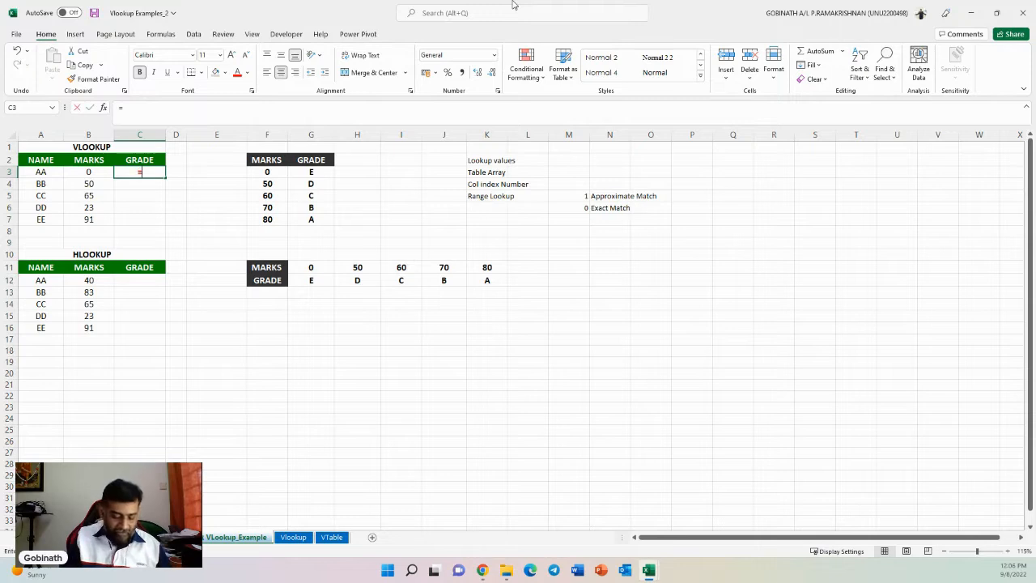
{"action": "type", "text": "vlookup"}
{"action": "key", "text": "Tab"}
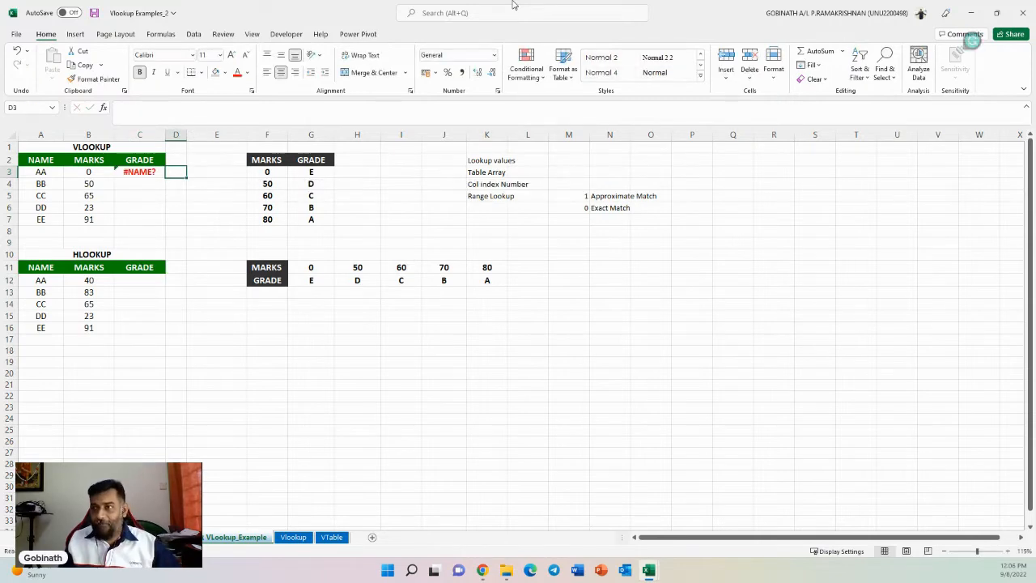
{"action": "key", "text": "Left"}
{"action": "key", "text": "Delete"}
{"action": "type", "text": "V"}
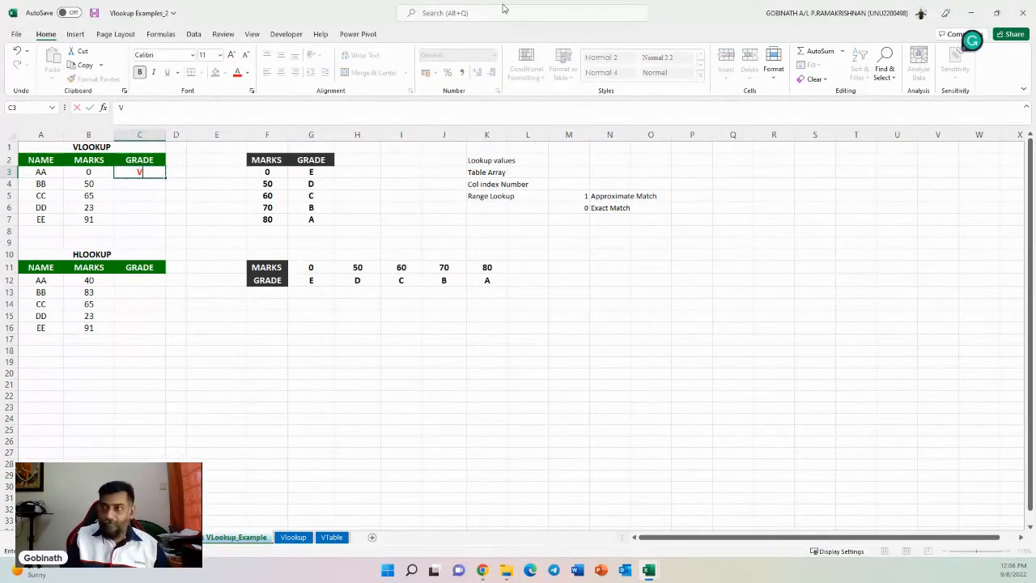
{"action": "type", "text": "loo"}
{"action": "key", "text": "BackSpace"}
{"action": "key", "text": "BackSpace"}
{"action": "key", "text": "BackSpace"}
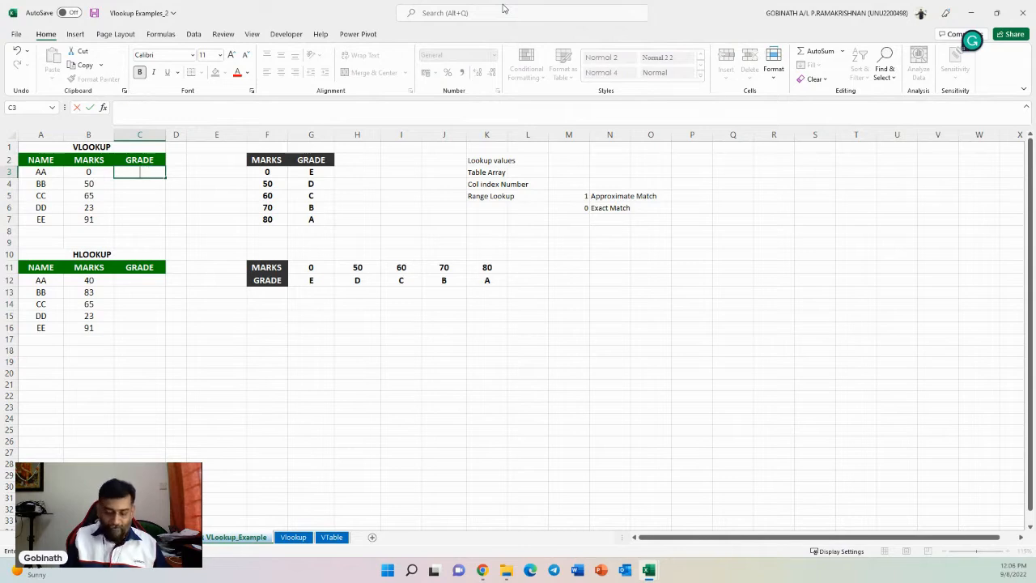
- Enter in C3 the formula =VLOOKUP(B3,$F$2:$G$7,2,0) using an absolute table array and exact match
{"action": "type", "text": "=vlo"}
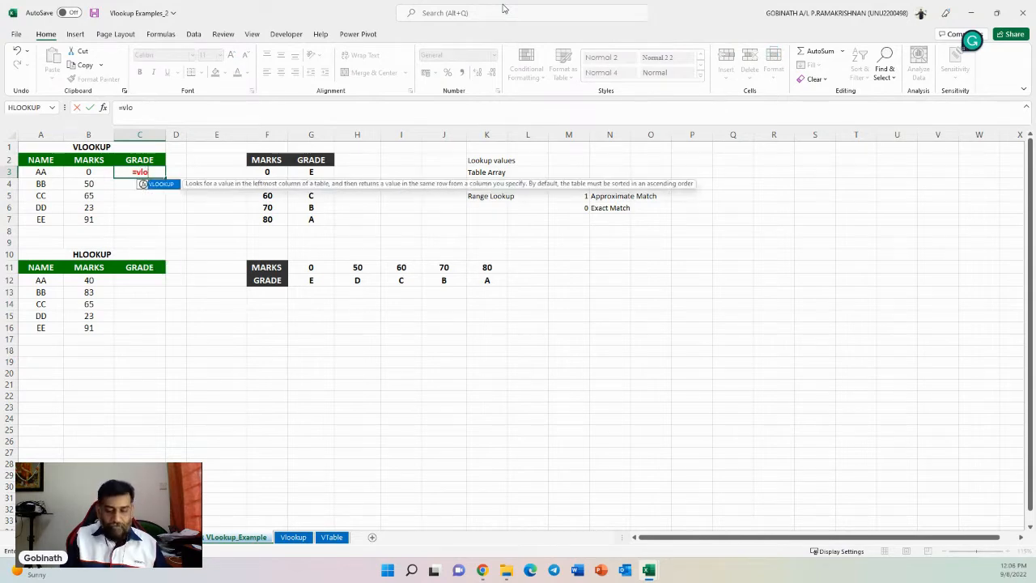
{"action": "key", "text": "Tab"}
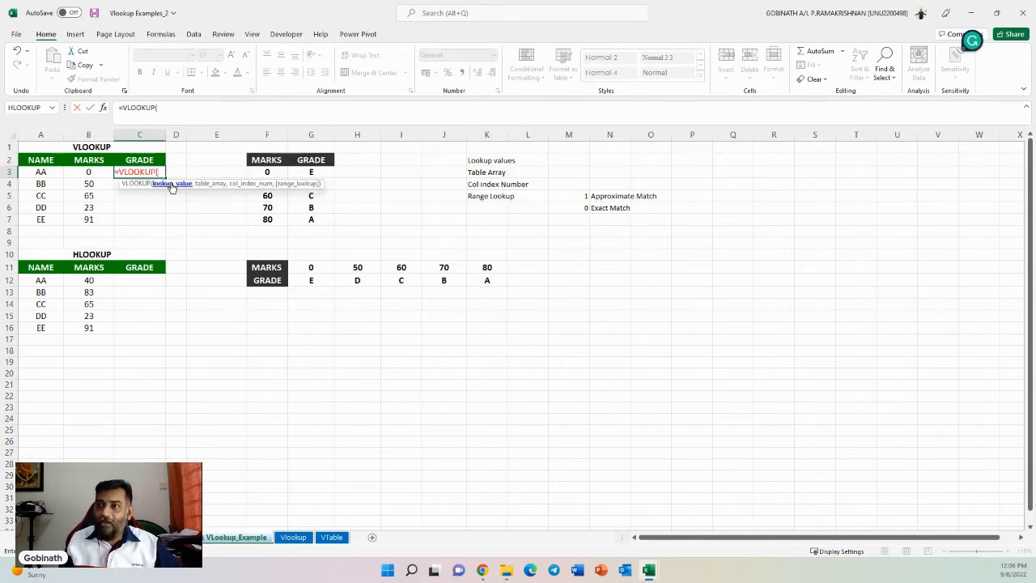
{"action": "left_click", "coordinate": [89, 173]}
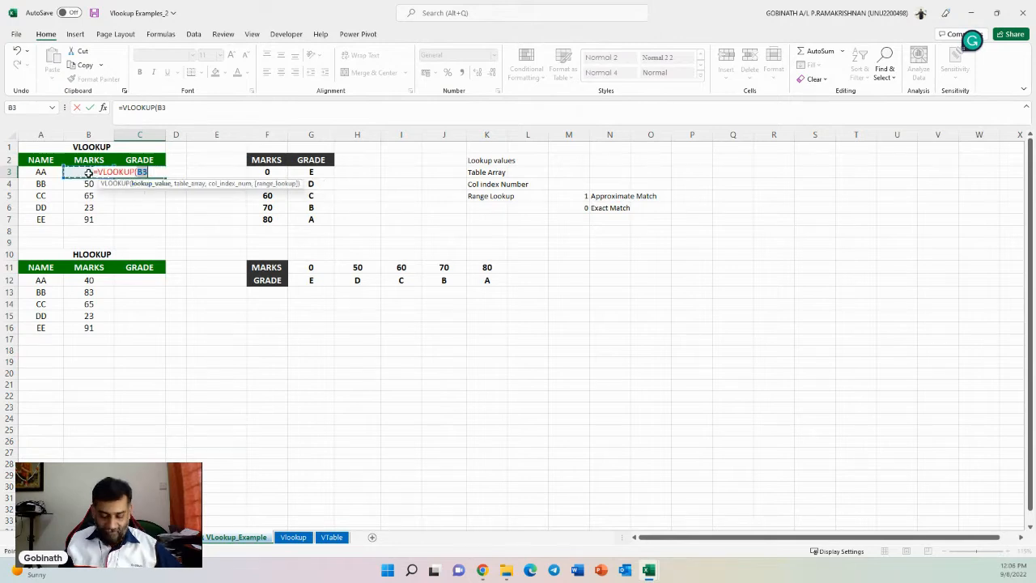
{"action": "type", "text": ","}
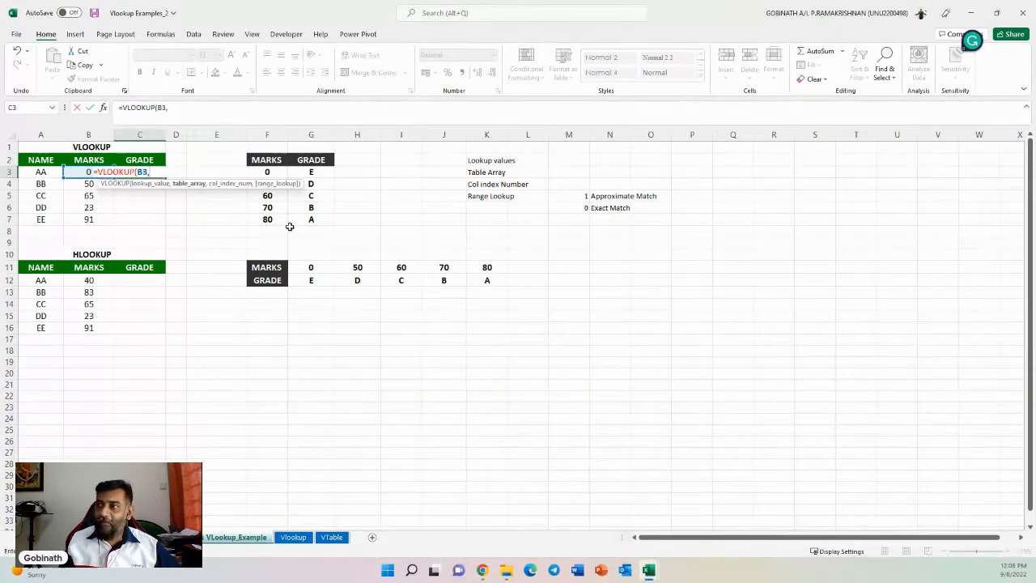
{"action": "left_click_drag", "start_coordinate": [255, 162], "coordinate": [313, 218]}
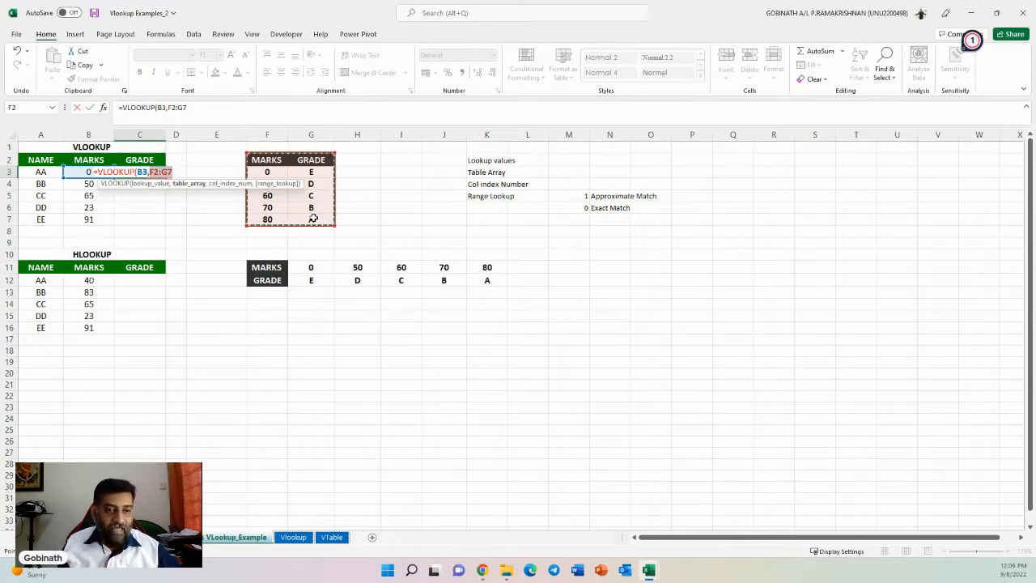
{"action": "key", "text": "F4"}
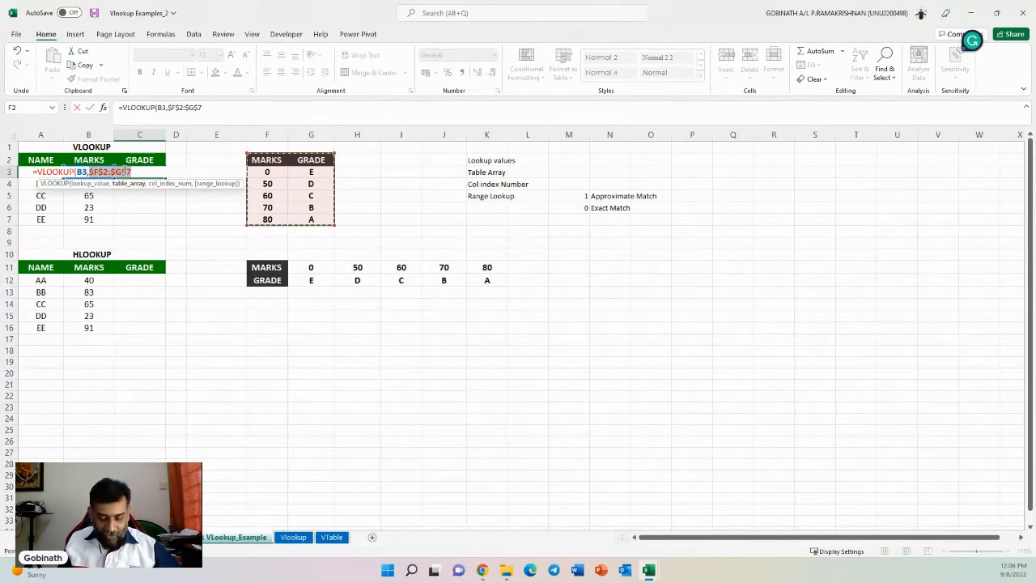
{"action": "type", "text": ","}
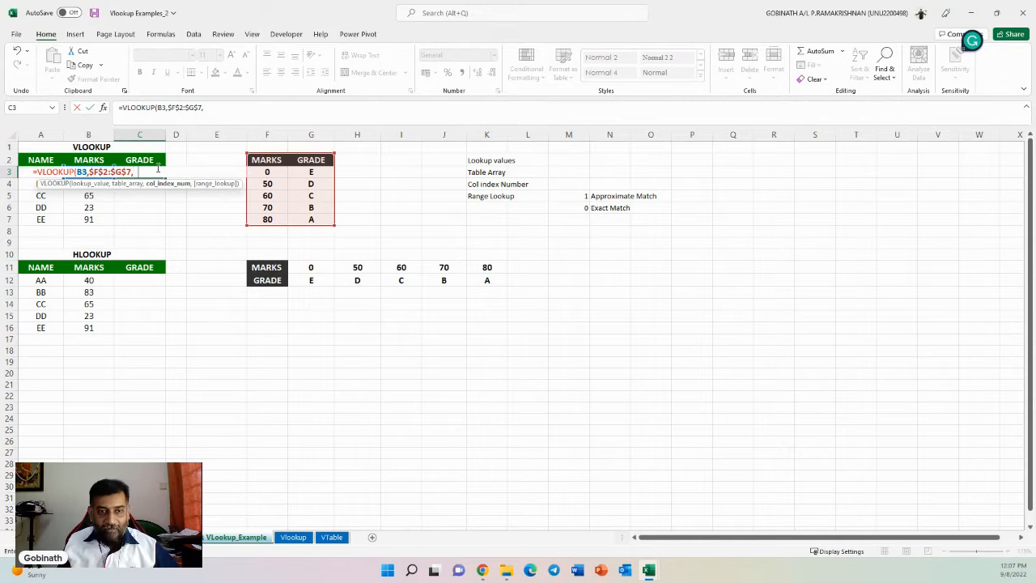
{"action": "type", "text": "2,"}
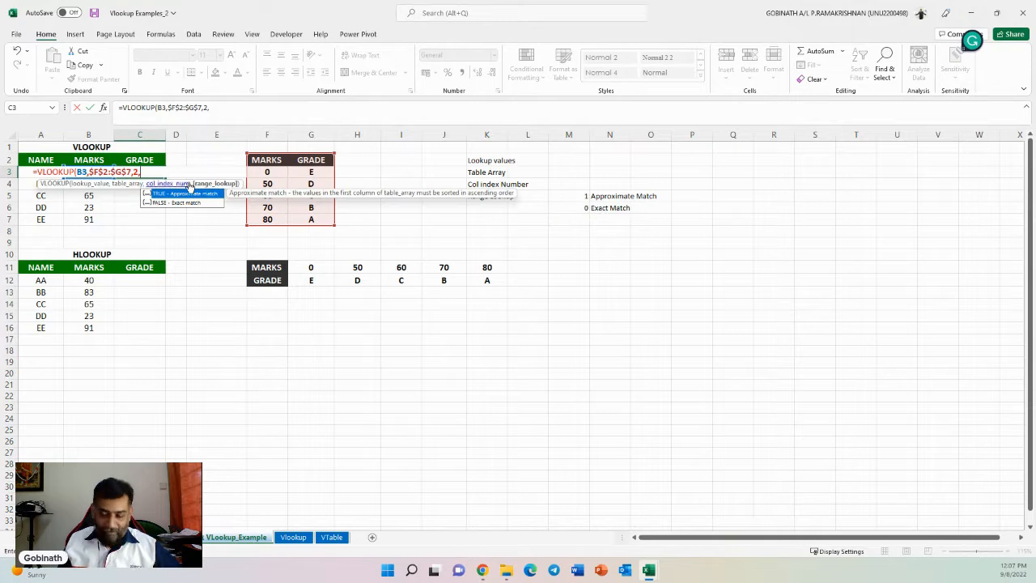
{"action": "type", "text": "0"}
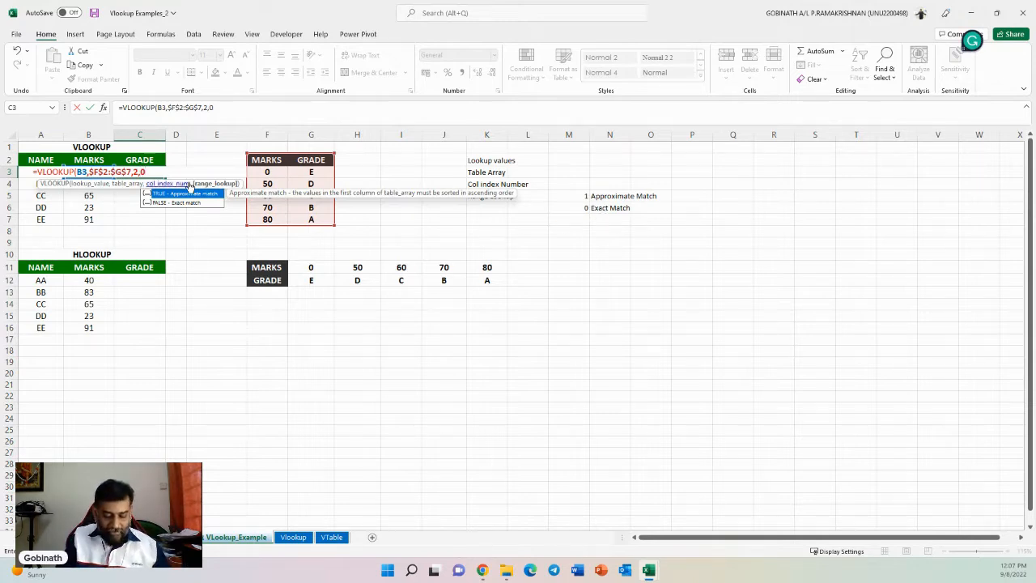
{"action": "type", "text": ")"}
{"action": "key", "text": "Return"}
- Fill the C3 grade formula down through C7
{"action": "left_click", "coordinate": [151, 171]}
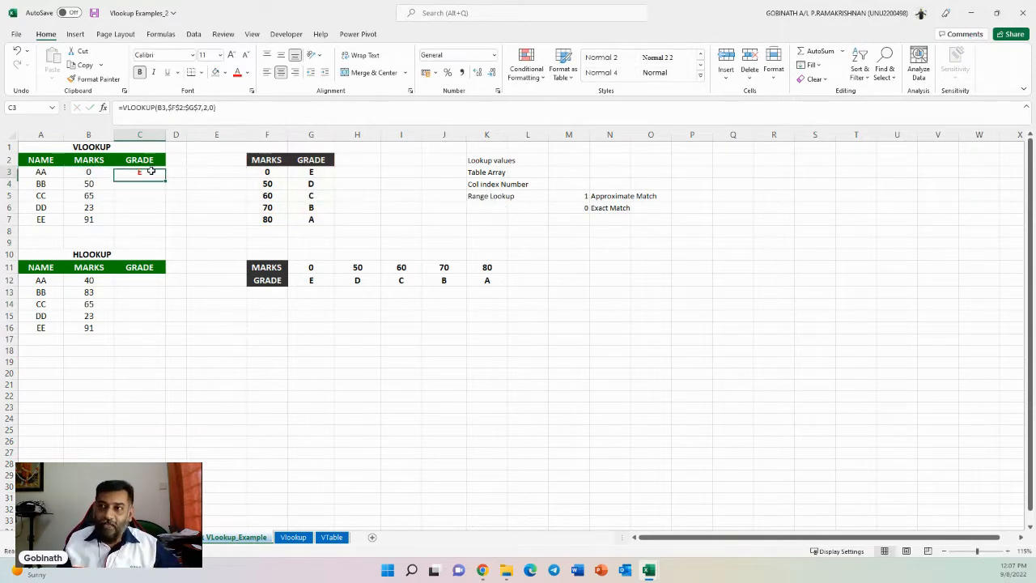
{"action": "left_click_drag", "start_coordinate": [166, 179], "coordinate": [139, 220]}
{"action": "left_click", "coordinate": [184, 198]}
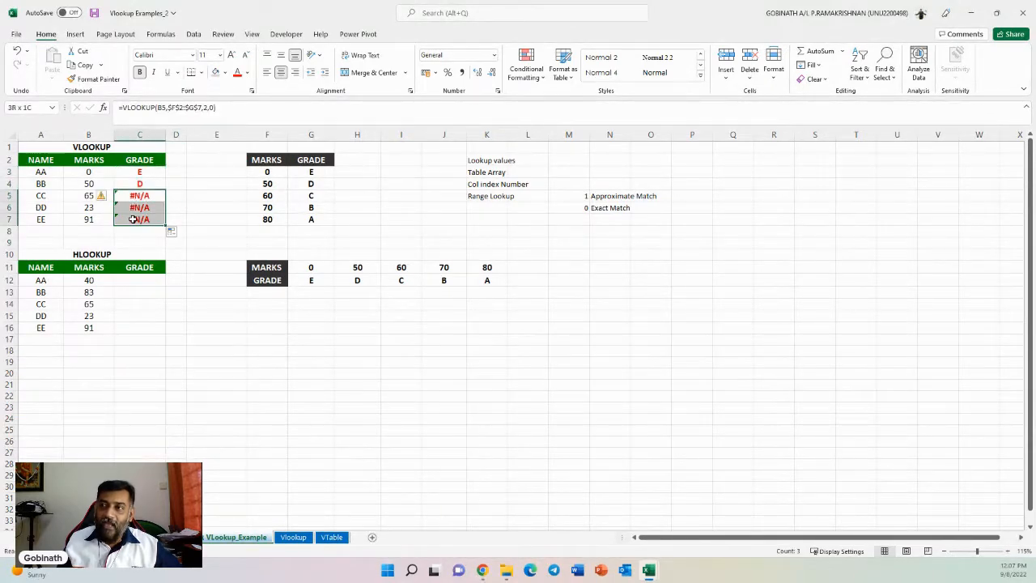
{"action": "left_click", "coordinate": [202, 198]}
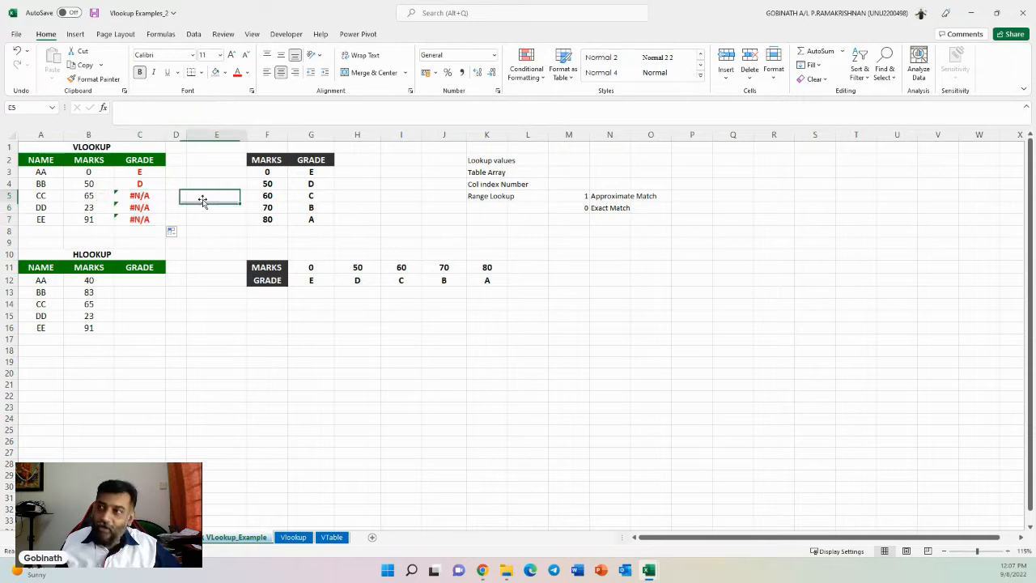
- Compare each student's marks in column B with the MARKS and GRADE rows of the lookup table
{"action": "left_click", "coordinate": [86, 170]}
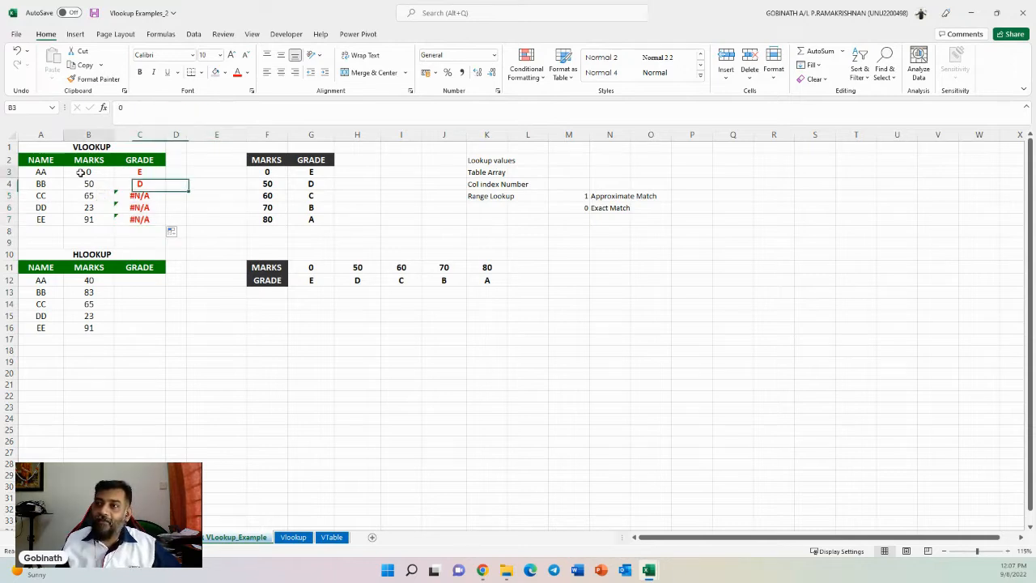
{"action": "left_click", "coordinate": [276, 173]}
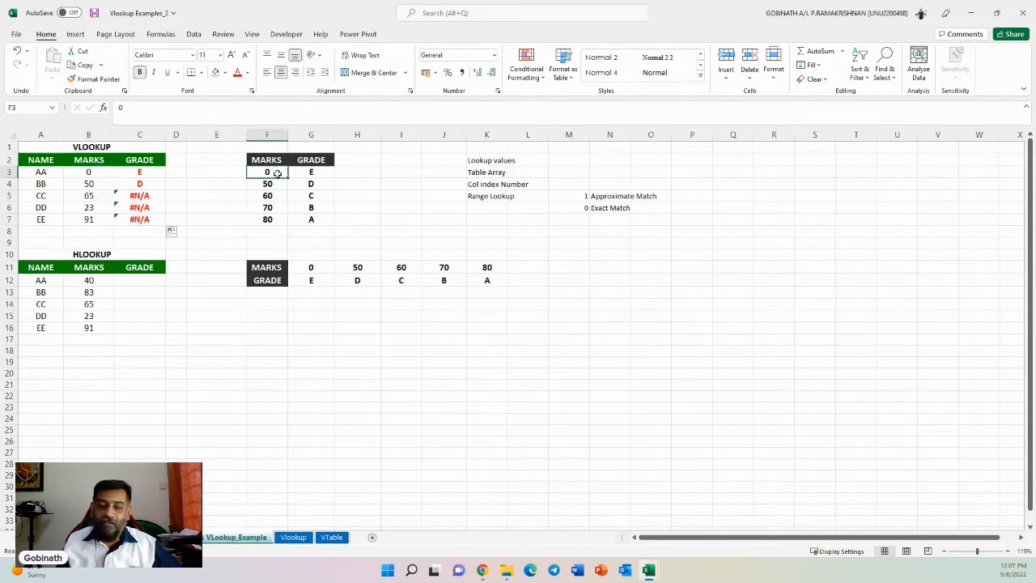
{"action": "left_click_drag", "start_coordinate": [277, 173], "coordinate": [311, 173]}
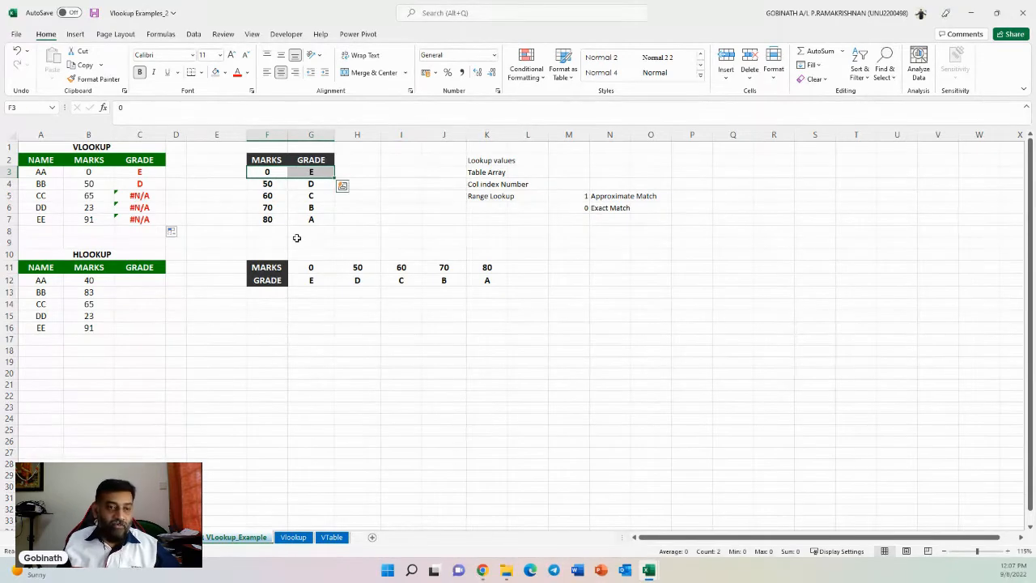
{"action": "left_click", "coordinate": [83, 184]}
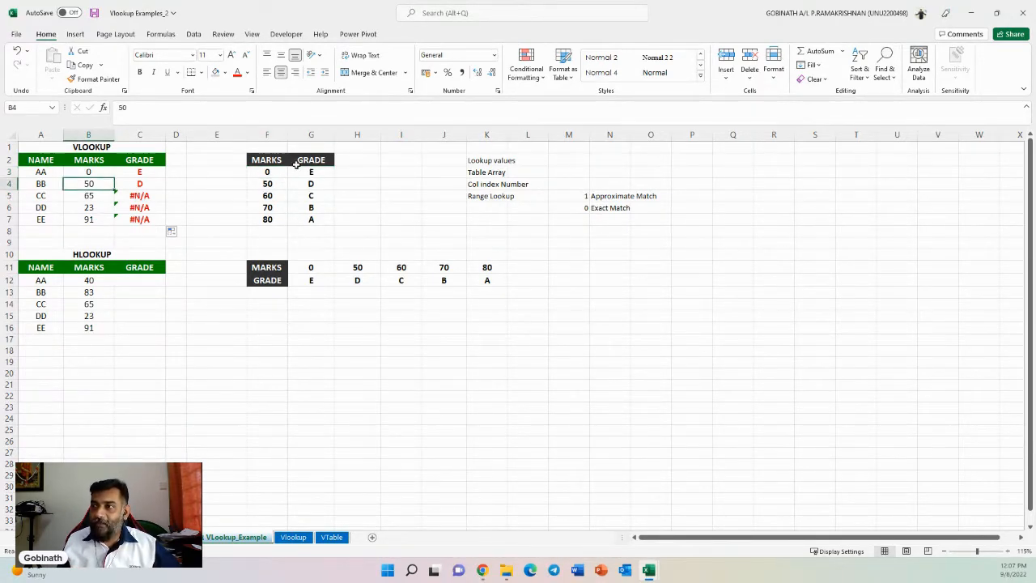
{"action": "left_click", "coordinate": [279, 185]}
{"action": "left_click_drag", "start_coordinate": [279, 186], "coordinate": [310, 184]}
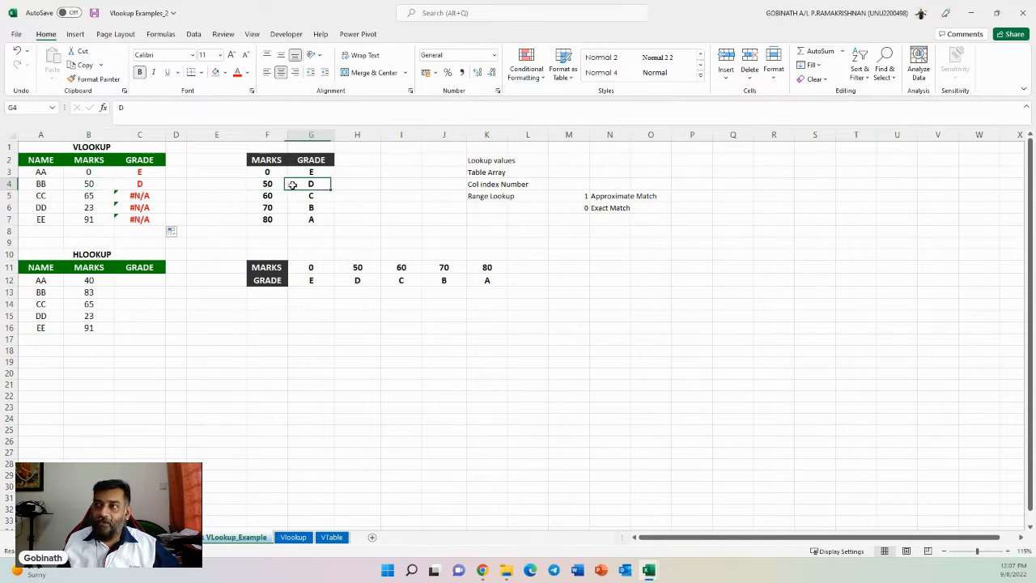
{"action": "left_click", "coordinate": [150, 185]}
{"action": "left_click", "coordinate": [77, 200]}
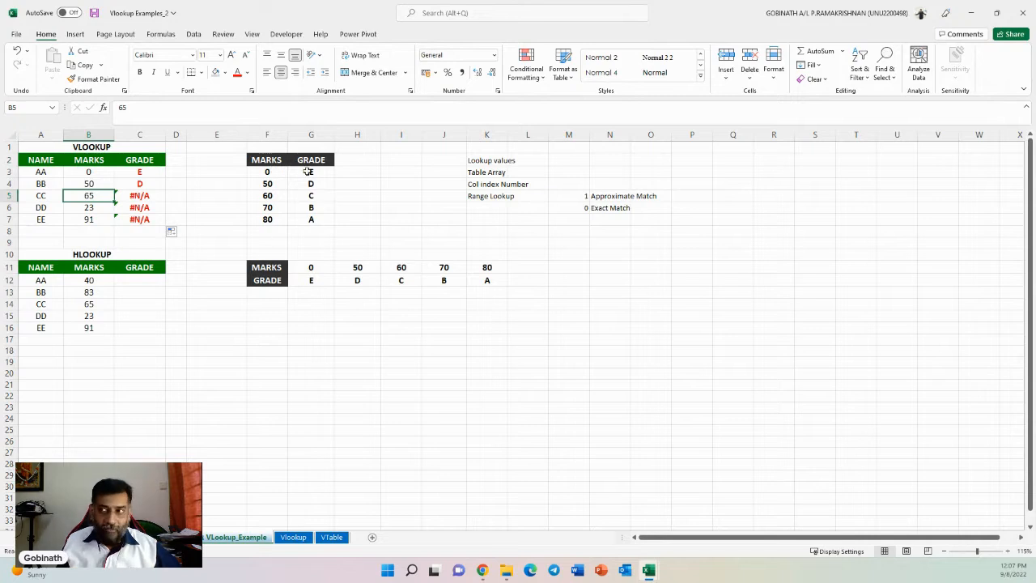
{"action": "left_click", "coordinate": [87, 208]}
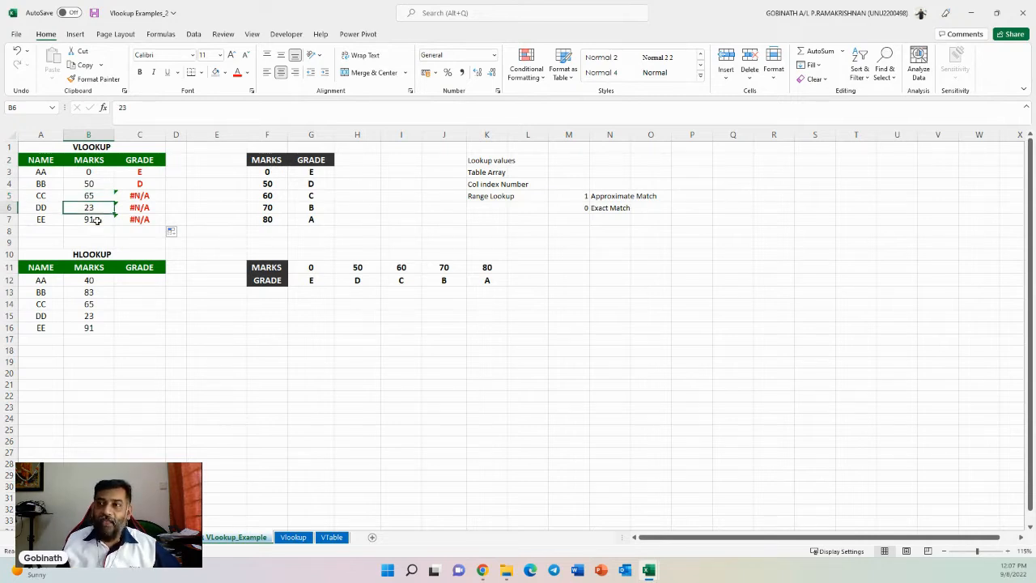
{"action": "left_click_drag", "start_coordinate": [147, 196], "coordinate": [148, 228]}
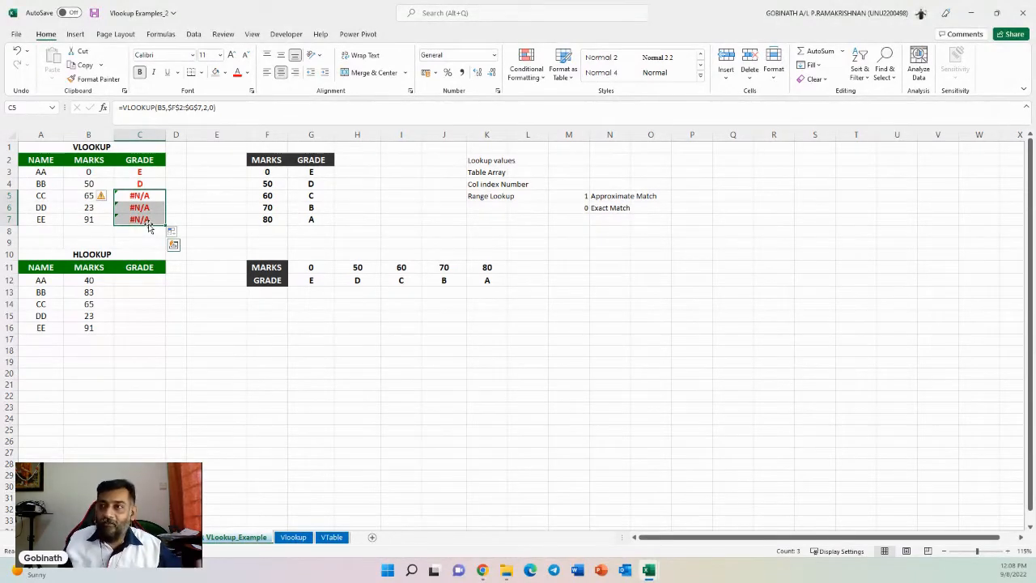
- Change the range lookup argument of the C3 formula from exact to approximate match by setting it to 1
{"action": "left_click", "coordinate": [142, 172]}
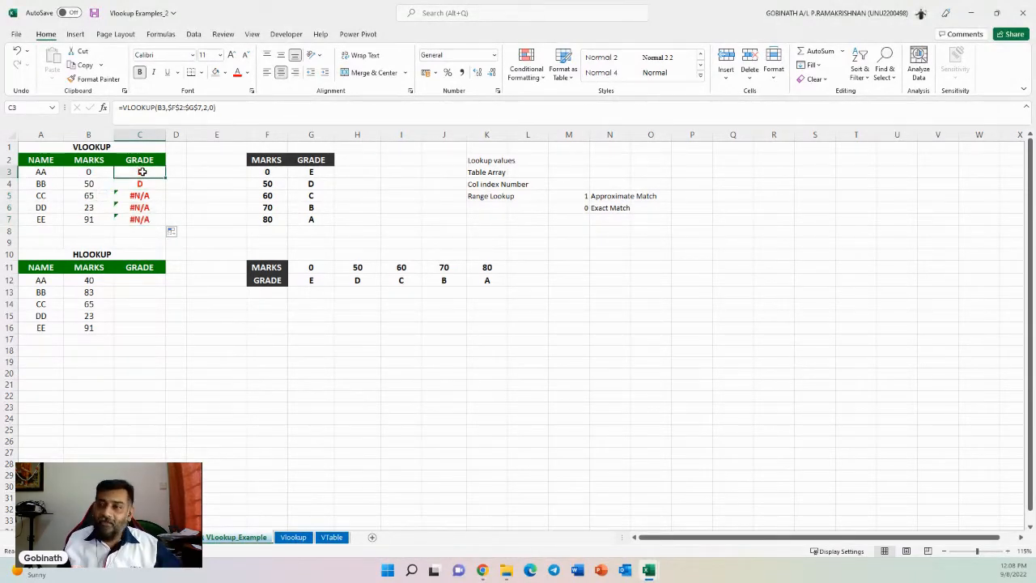
{"action": "double_click", "coordinate": [141, 172]}
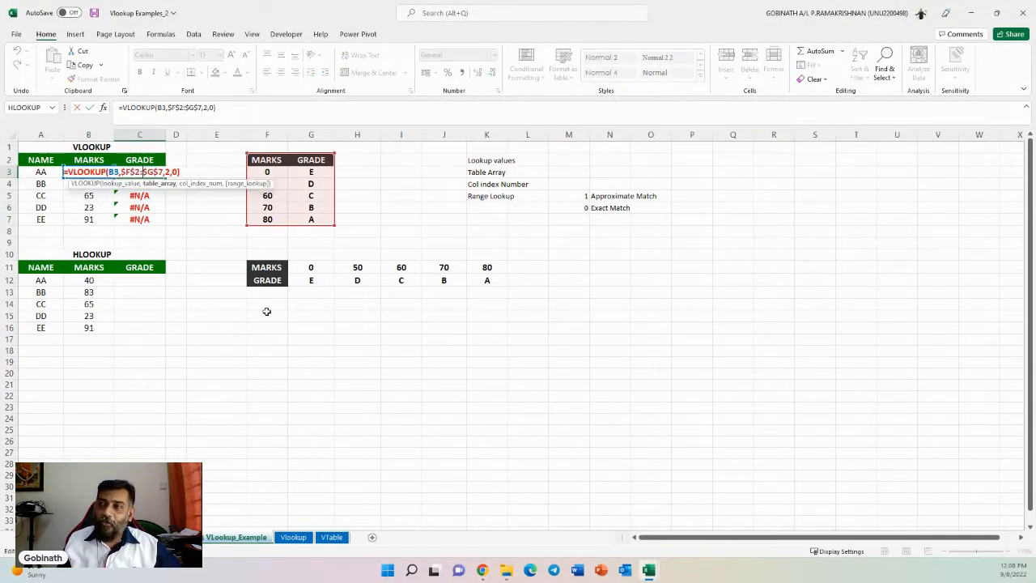
{"action": "left_click", "coordinate": [175, 172]}
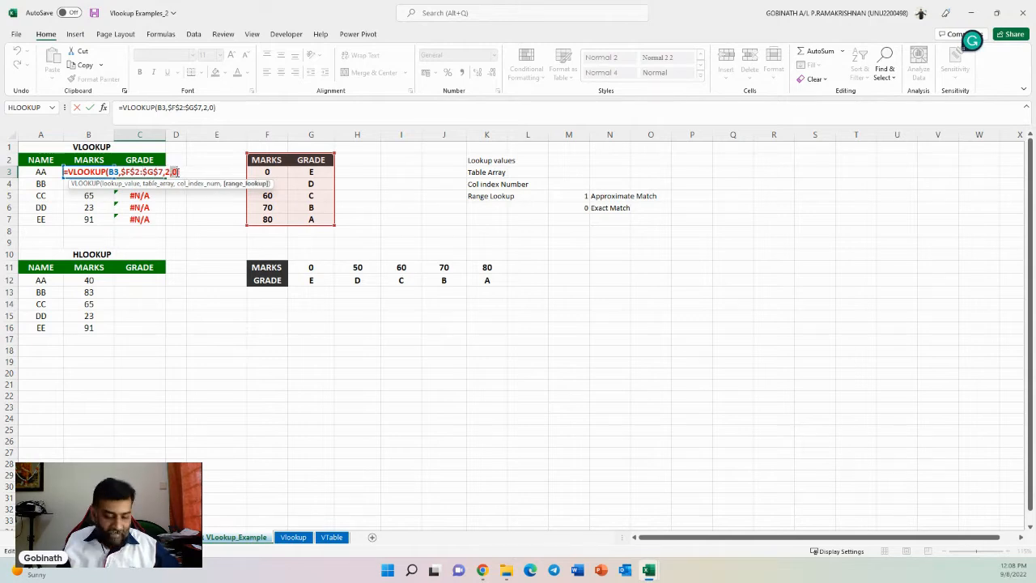
{"action": "left_click", "coordinate": [177, 171]}
{"action": "key", "text": "BackSpace"}
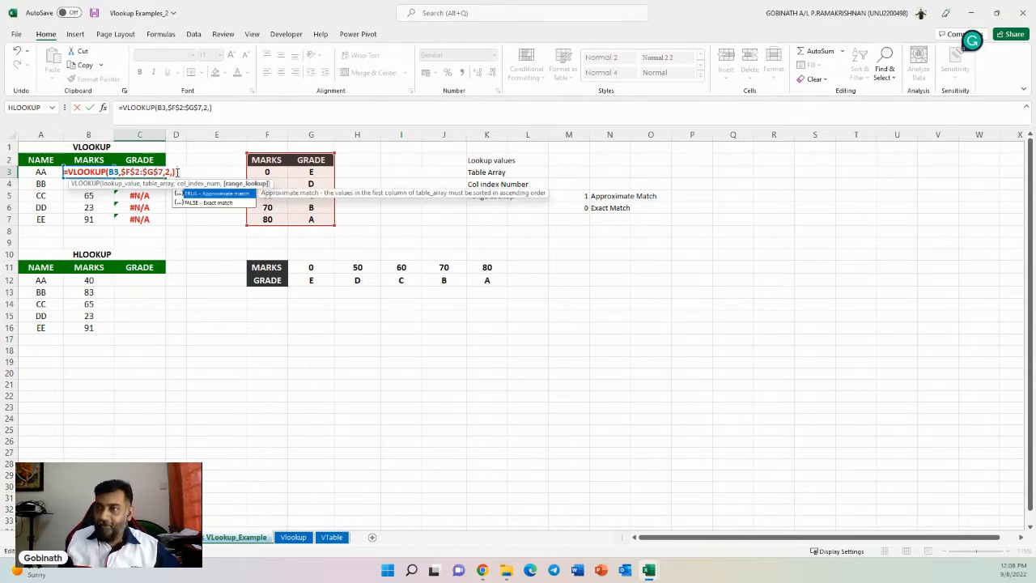
{"action": "type", "text": "1"}
{"action": "key", "text": "Return"}
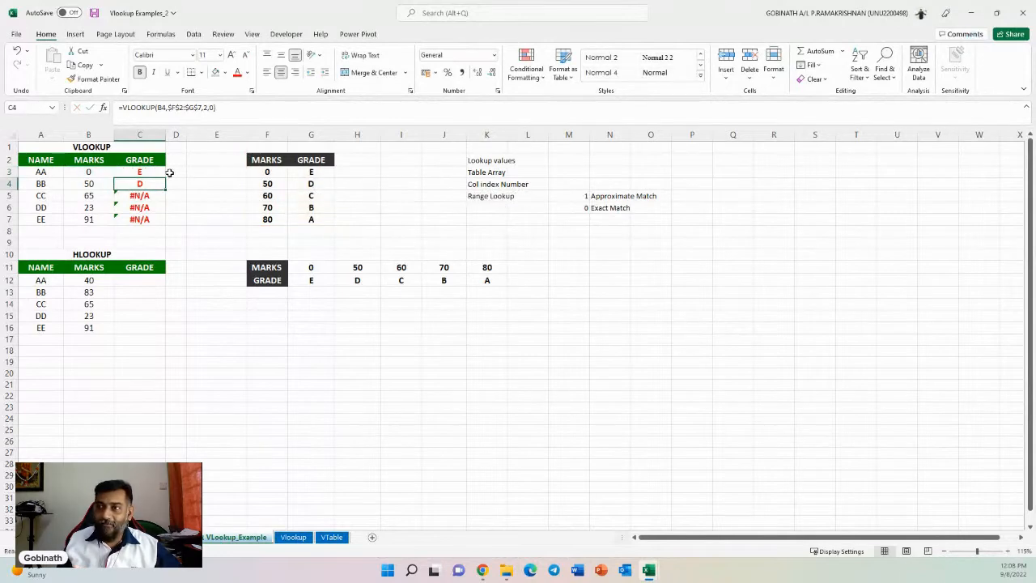
- Copy the updated C3 formula down through C7 and check the resulting grades
{"action": "left_click", "coordinate": [160, 174]}
{"action": "left_click_drag", "start_coordinate": [166, 177], "coordinate": [166, 225]}
{"action": "left_click", "coordinate": [143, 198]}
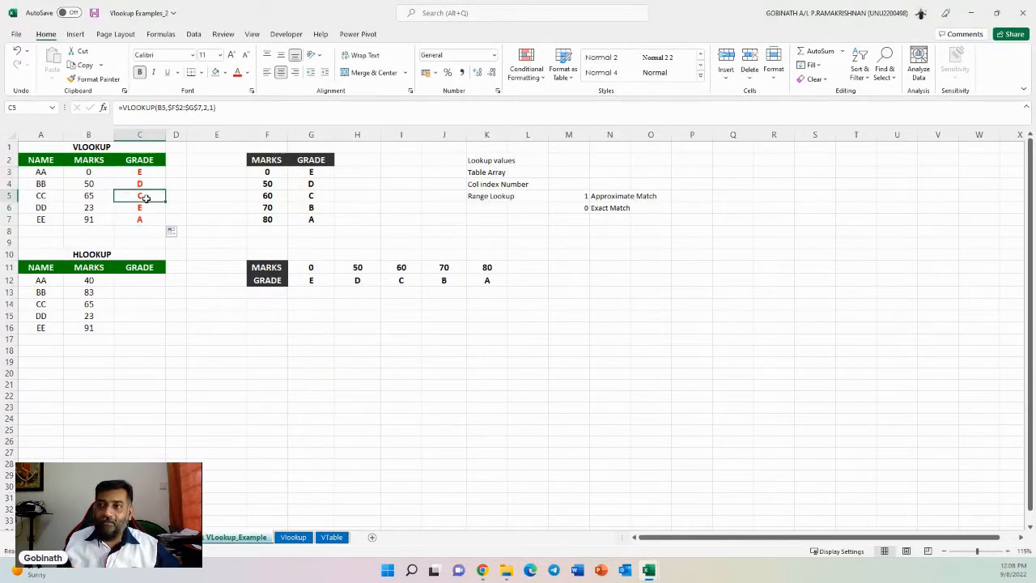
{"action": "left_click", "coordinate": [144, 210]}
{"action": "left_click", "coordinate": [145, 217]}
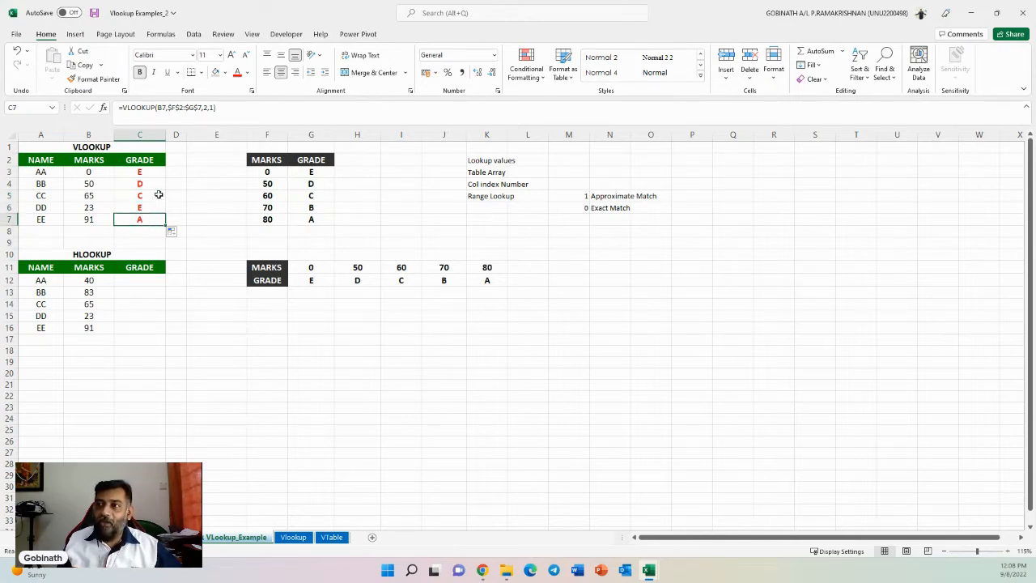
{"action": "left_click_drag", "start_coordinate": [159, 194], "coordinate": [144, 217]}
{"action": "left_click", "coordinate": [146, 208]}
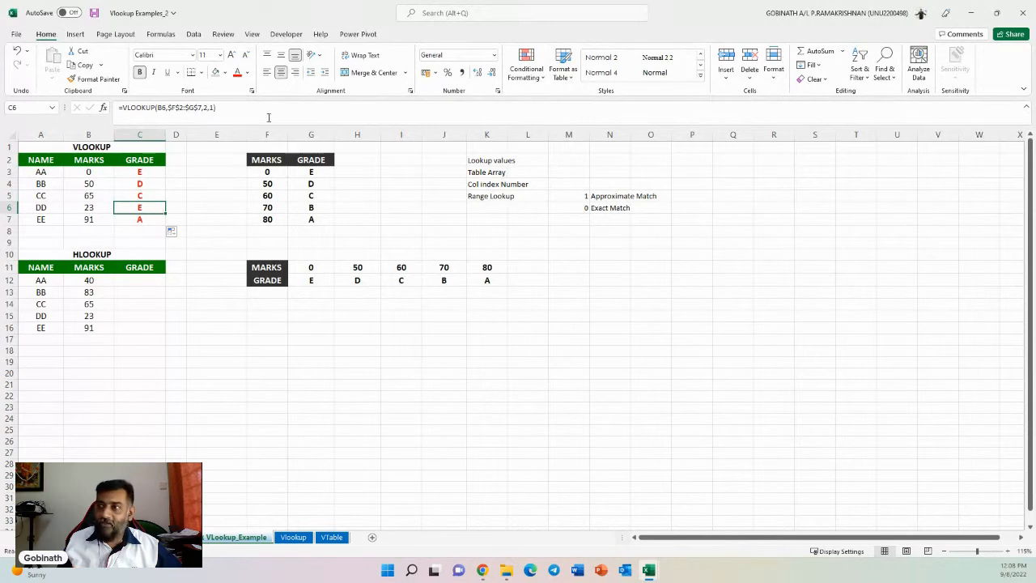
- Enter the mark ranges 0-49, 50-59, 60-69, 70-79 and 80-100 in E3 through E7 beside the lookup table
{"action": "left_click", "coordinate": [215, 173]}
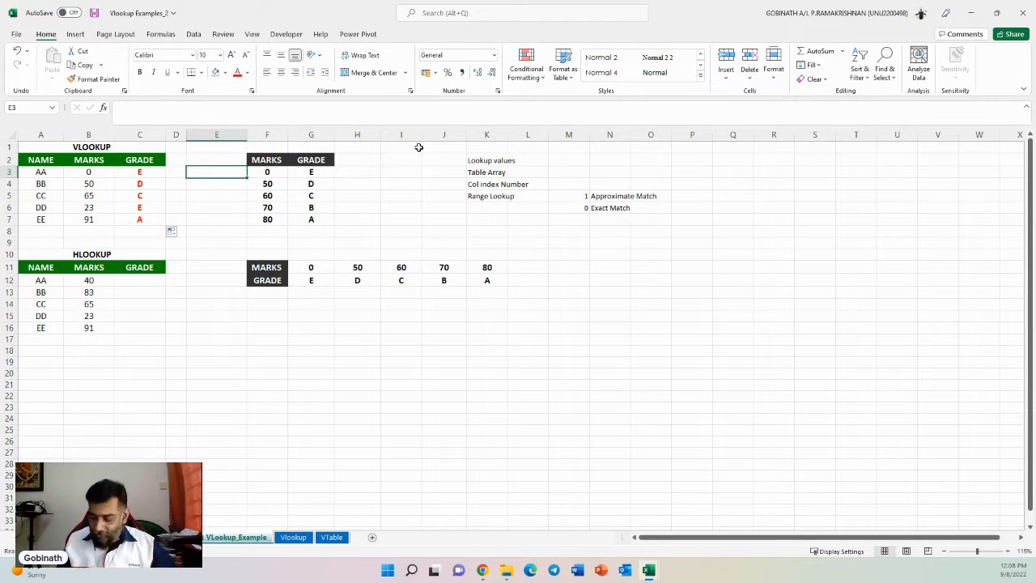
{"action": "type", "text": "0-49"}
{"action": "key", "text": "Return"}
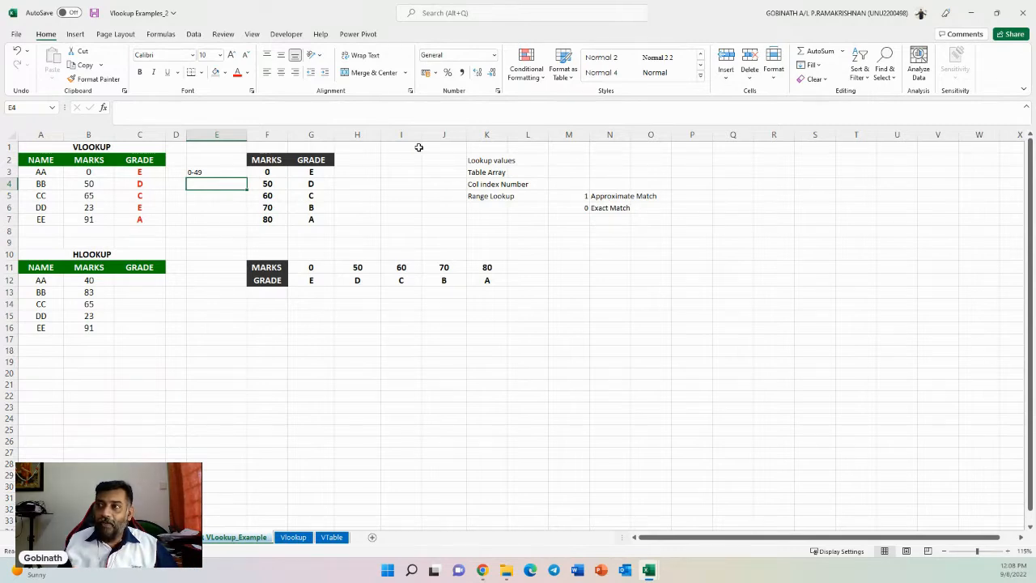
{"action": "type", "text": "50-49"}
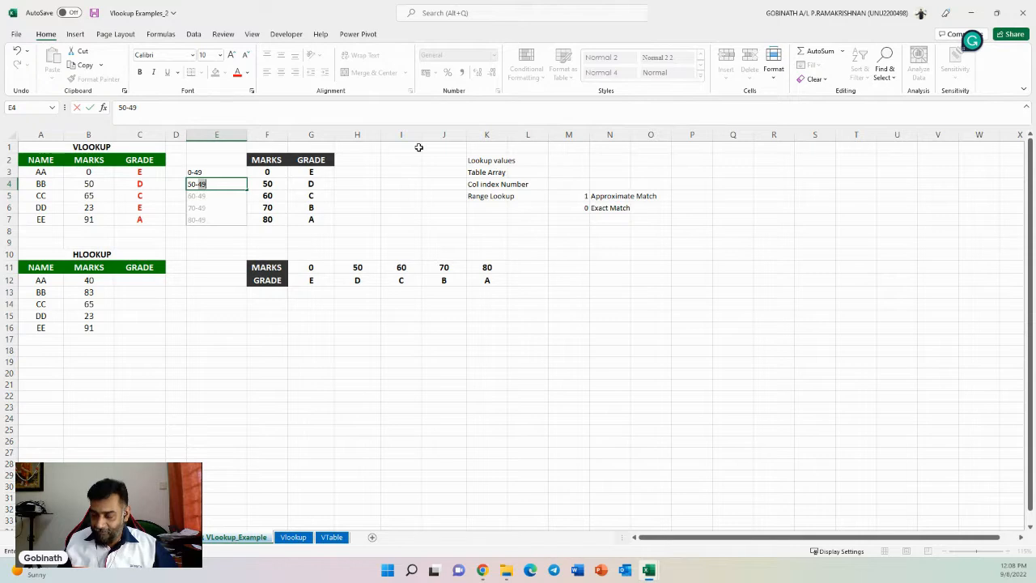
{"action": "type", "text": "59"}
{"action": "key", "text": "Return"}
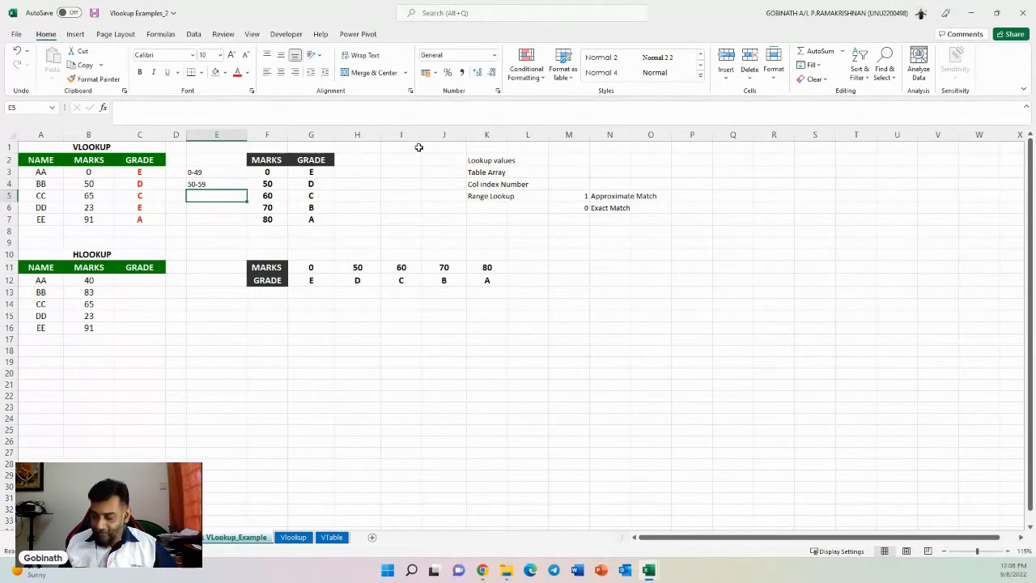
{"action": "type", "text": "60-69"}
{"action": "key", "text": "Return"}
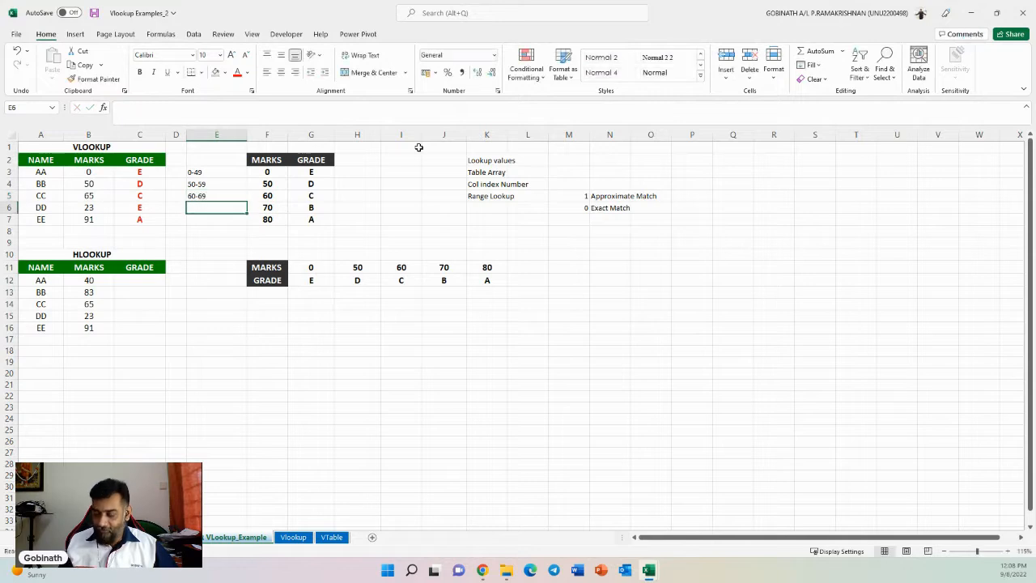
{"action": "type", "text": "70-"}
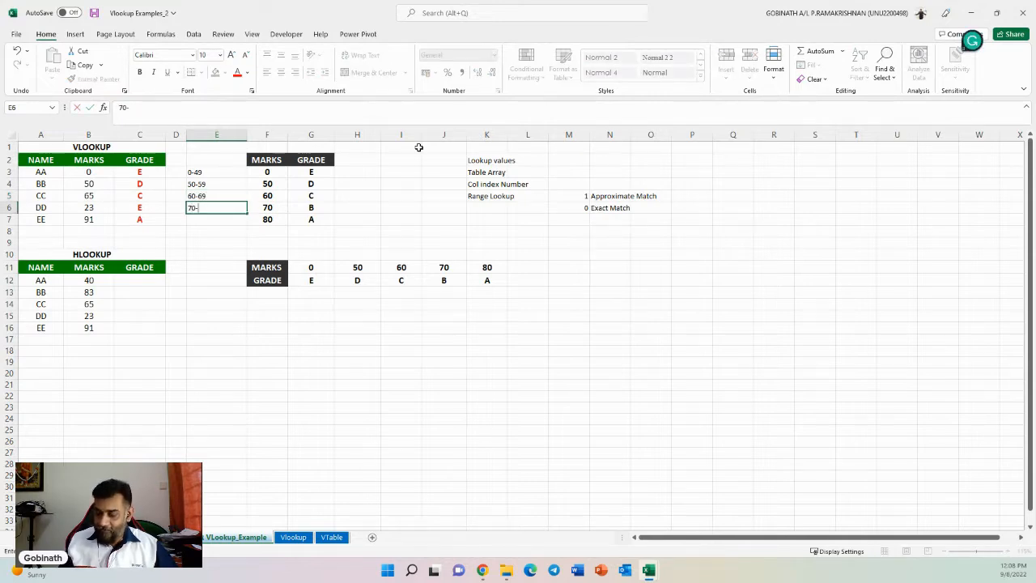
{"action": "type", "text": "79"}
{"action": "key", "text": "Return"}
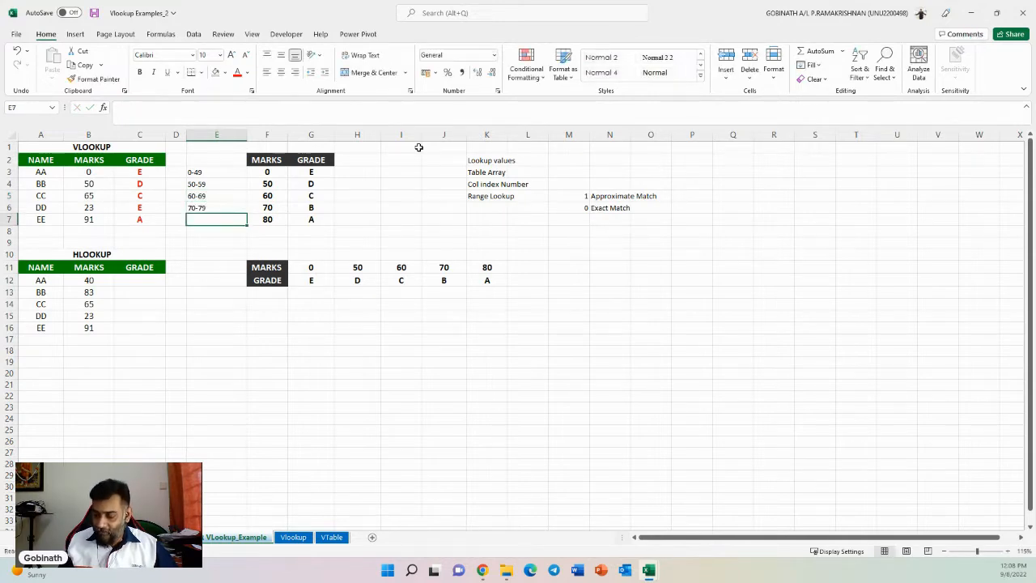
{"action": "type", "text": "80-100"}
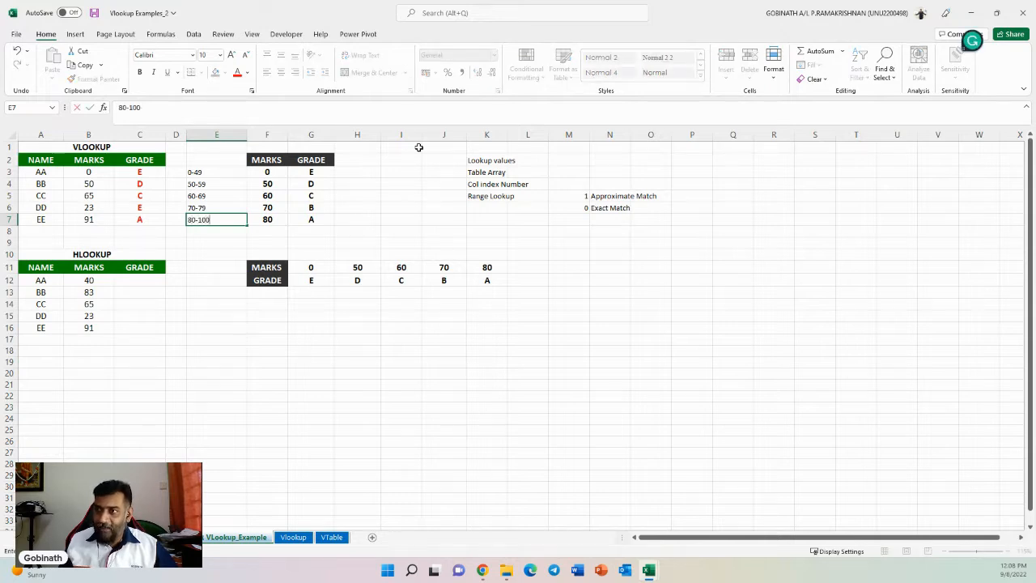
{"action": "key", "text": "Return"}
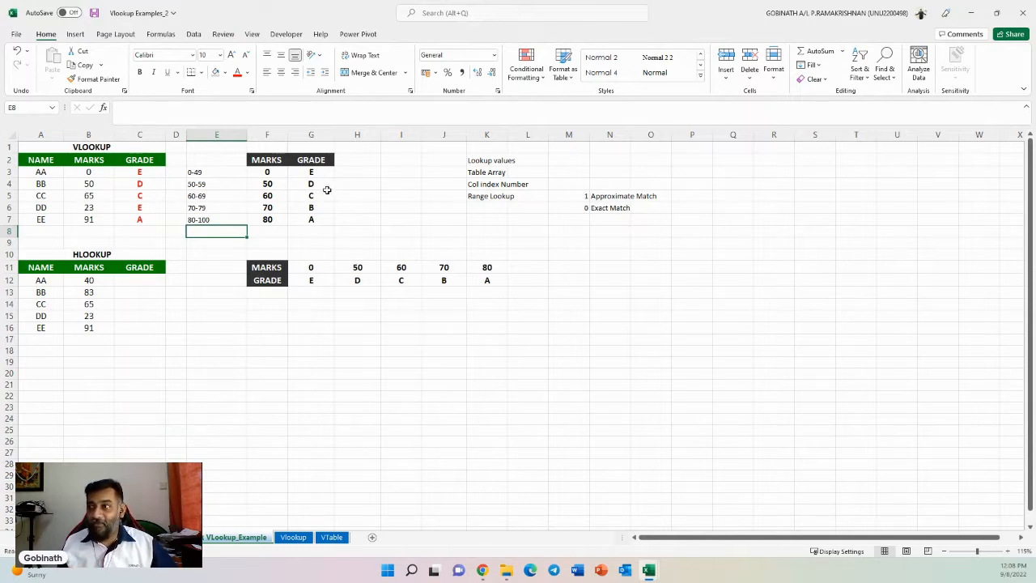
- Compare the students' marks with the mark ranges and with the vertical and horizontal lookup tables
{"action": "left_click", "coordinate": [271, 173]}
{"action": "left_click_drag", "start_coordinate": [271, 173], "coordinate": [267, 220]}
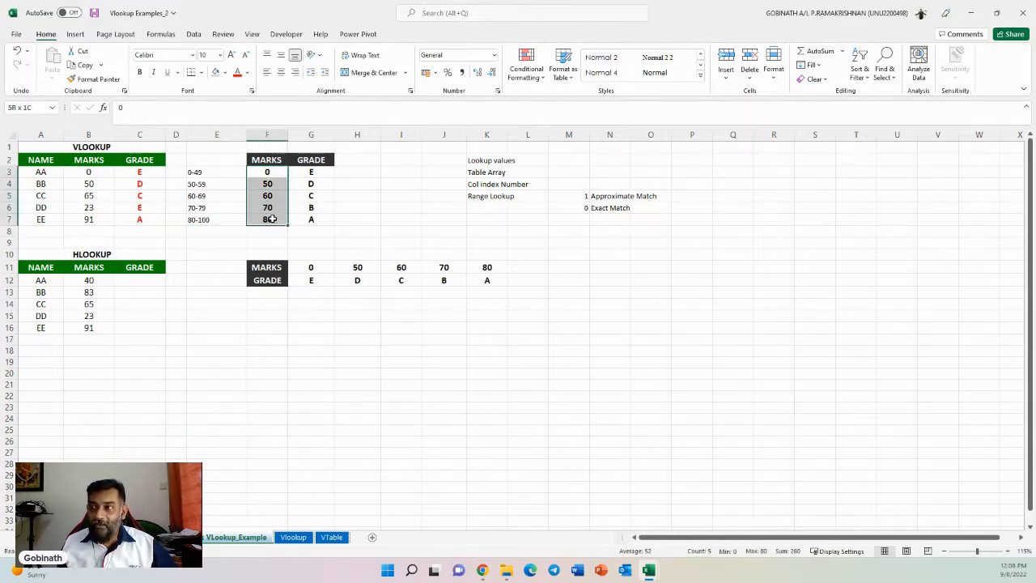
{"action": "left_click", "coordinate": [311, 196]}
{"action": "left_click_drag", "start_coordinate": [202, 173], "coordinate": [208, 219]}
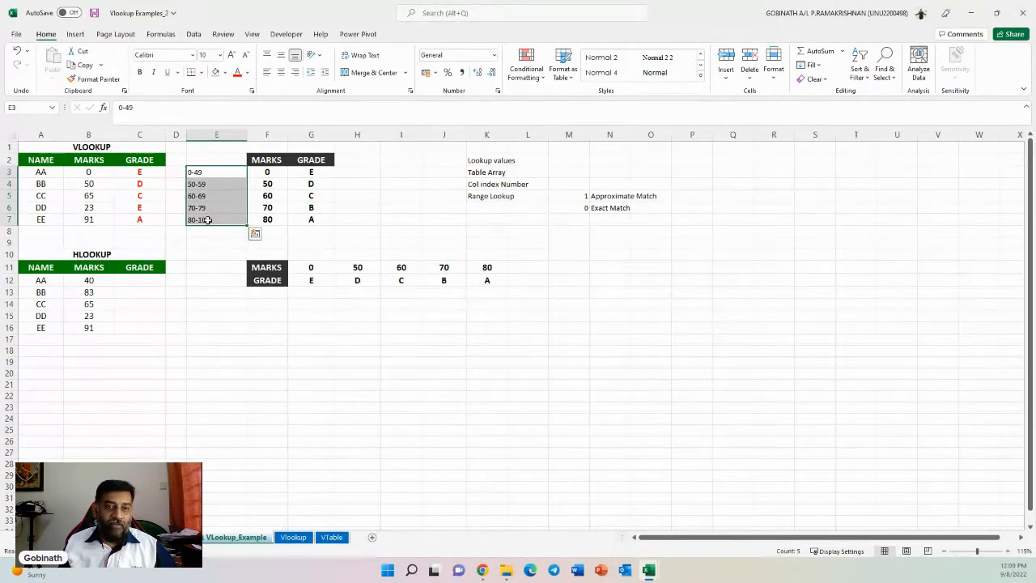
{"action": "left_click", "coordinate": [85, 198]}
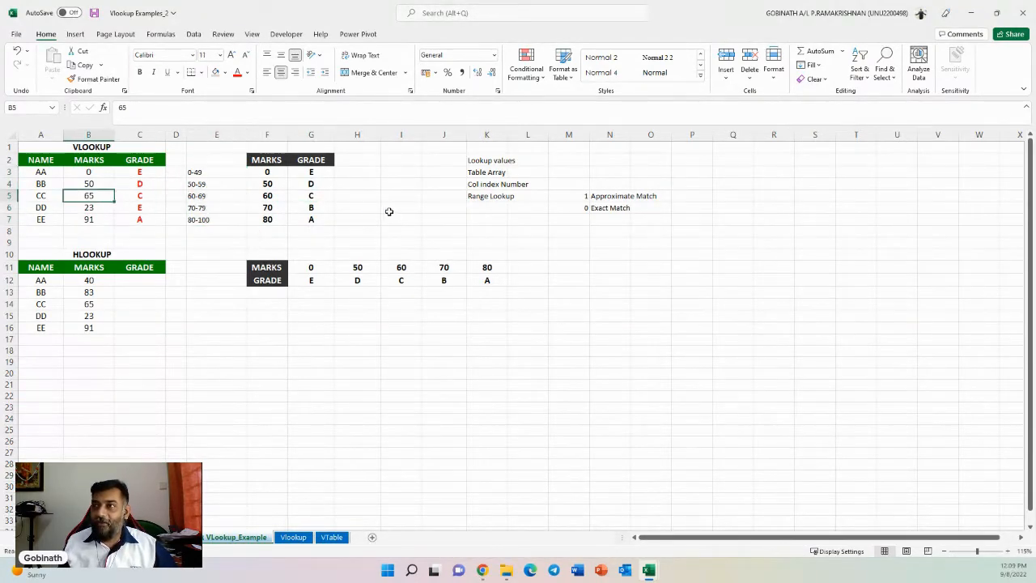
{"action": "left_click", "coordinate": [217, 195]}
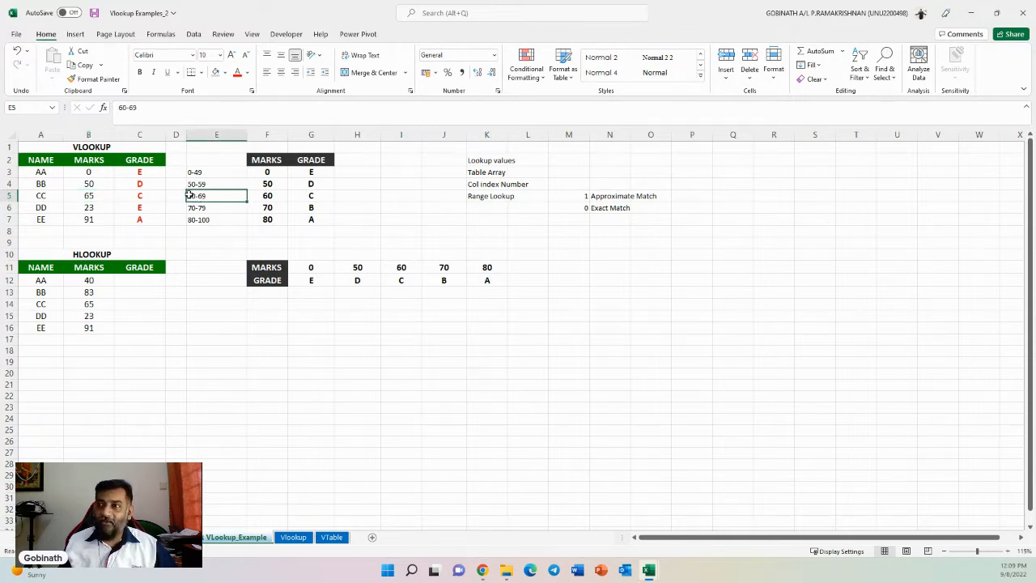
{"action": "left_click", "coordinate": [297, 199]}
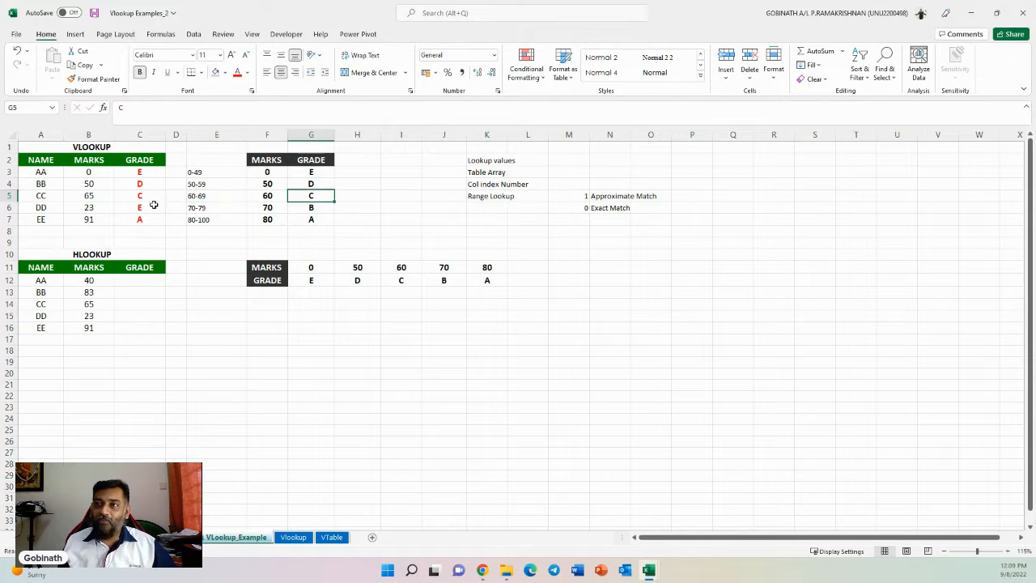
{"action": "left_click", "coordinate": [151, 202]}
{"action": "left_click", "coordinate": [89, 207]}
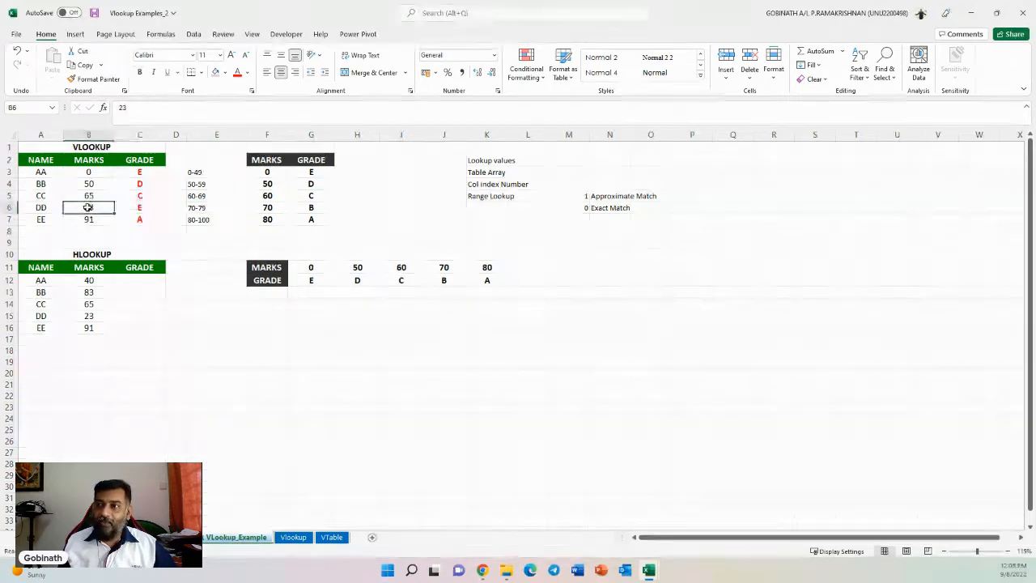
{"action": "left_click", "coordinate": [208, 171]}
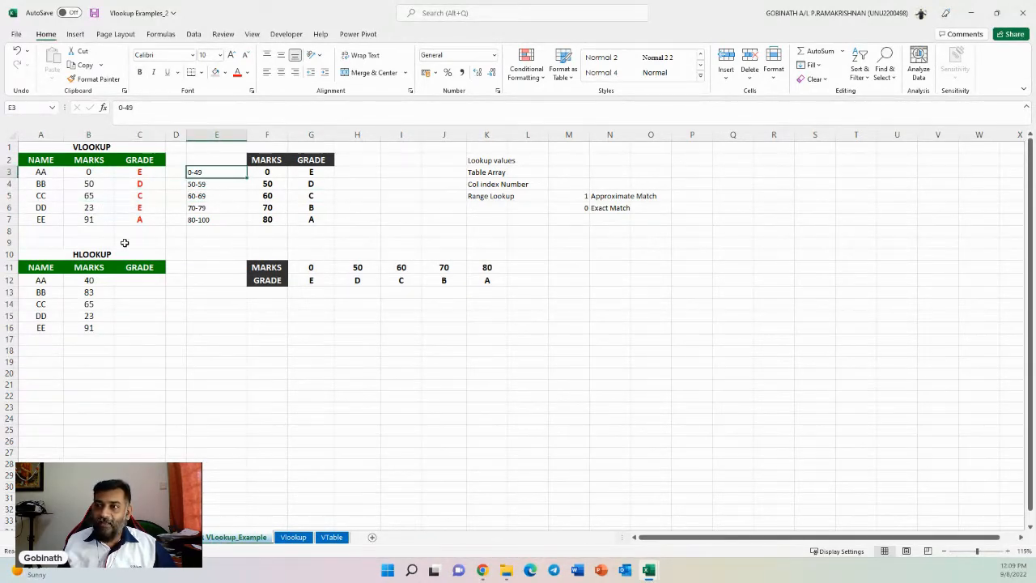
{"action": "left_click", "coordinate": [91, 220]}
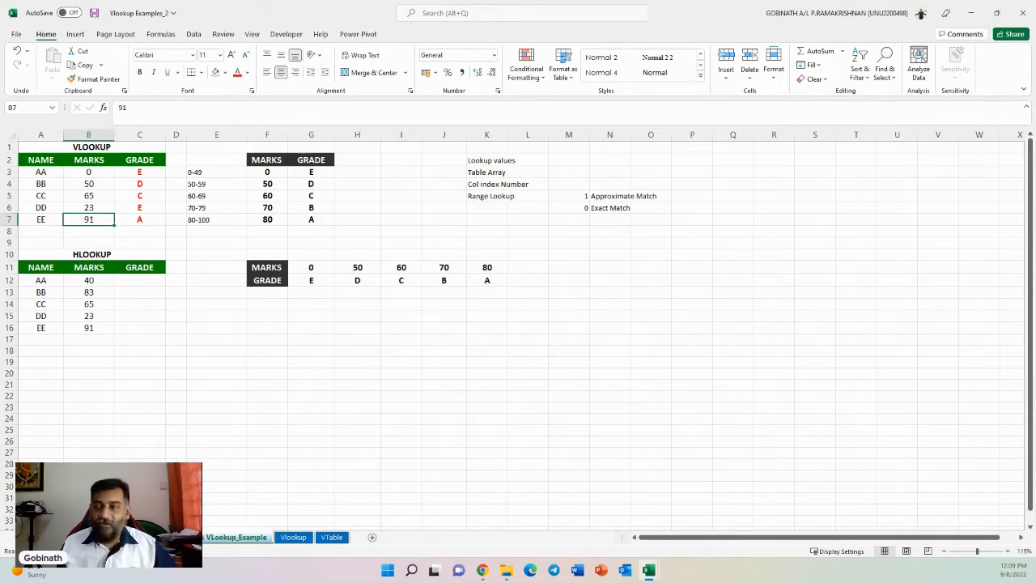
{"action": "left_click", "coordinate": [145, 280]}
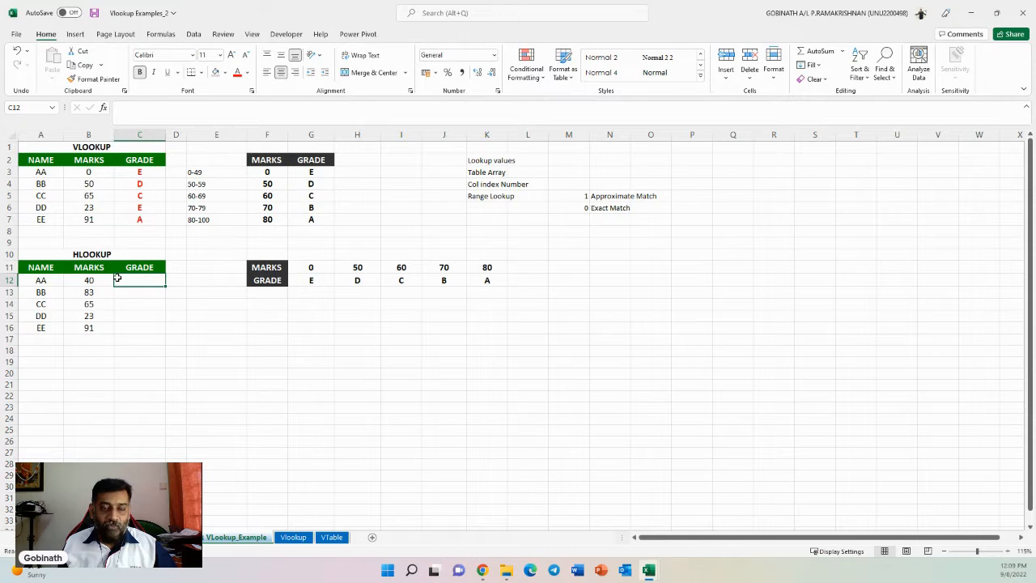
{"action": "left_click_drag", "start_coordinate": [274, 162], "coordinate": [302, 217]}
{"action": "left_click", "coordinate": [264, 273]}
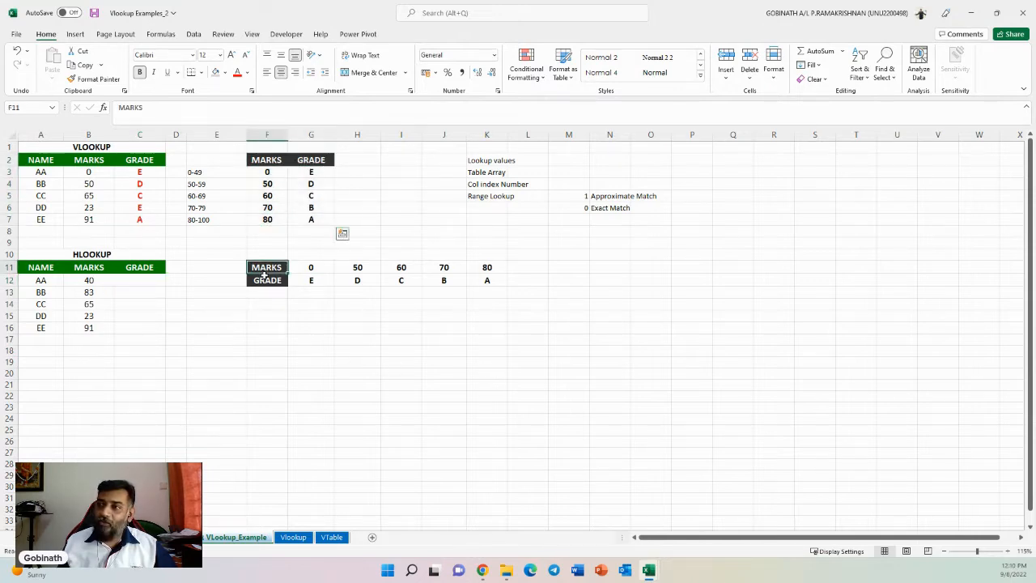
{"action": "left_click_drag", "start_coordinate": [264, 275], "coordinate": [491, 281]}
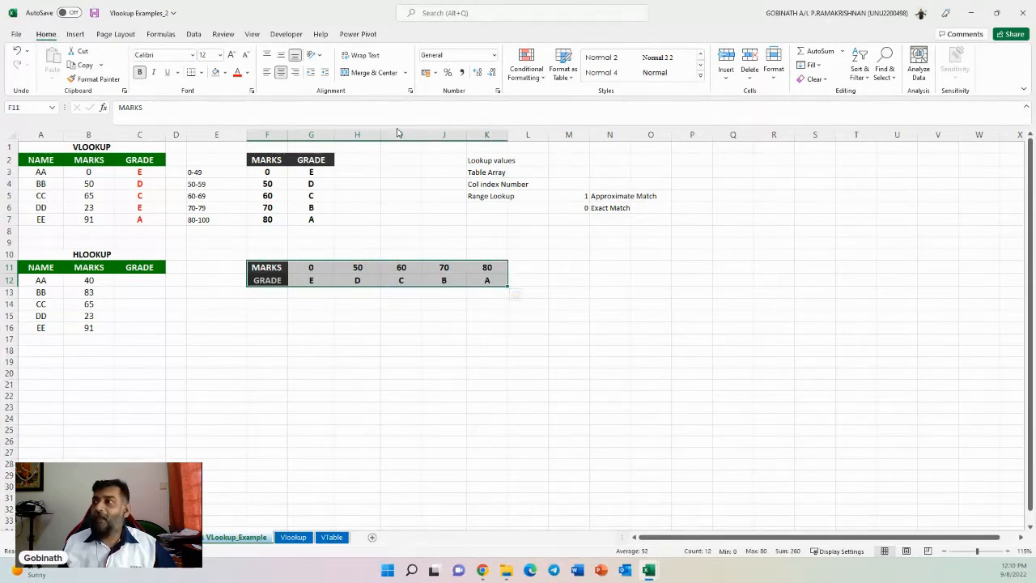
- Rename the Col Index Number label in K4 to Col / Row Index Number
{"action": "left_click", "coordinate": [478, 183]}
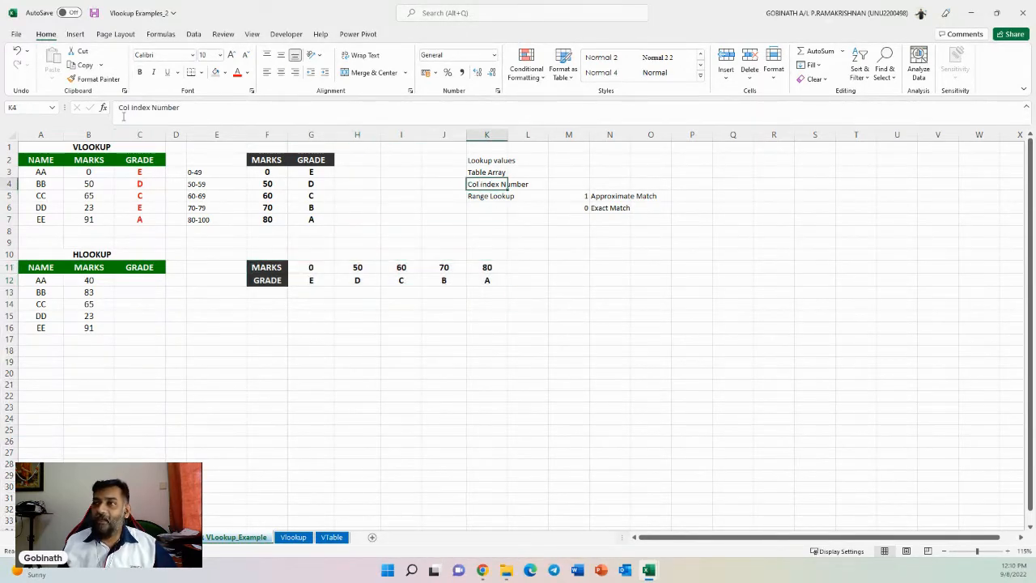
{"action": "left_click", "coordinate": [130, 107]}
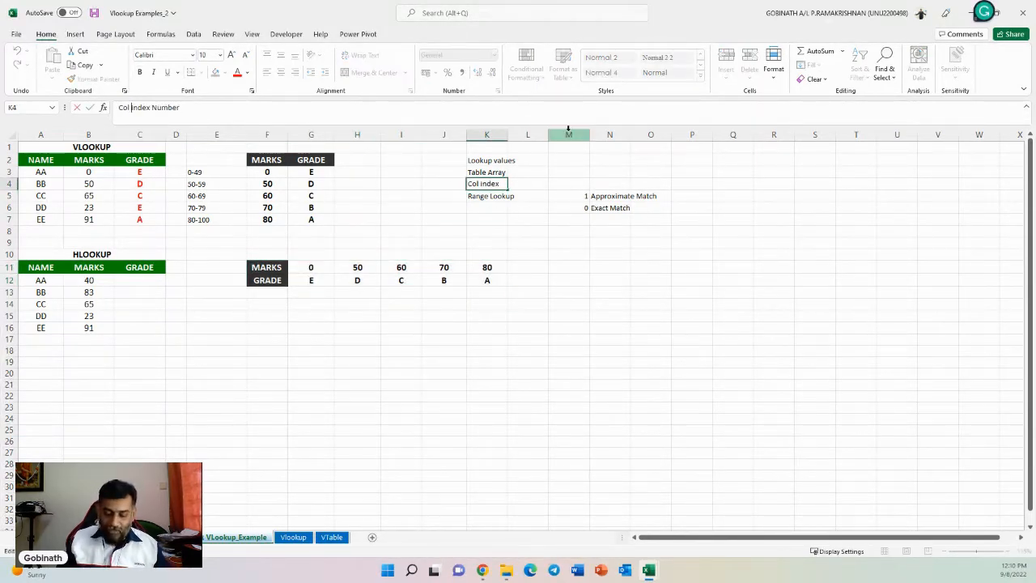
{"action": "type", "text": "/ "}
{"action": "type", "text": "Row"}
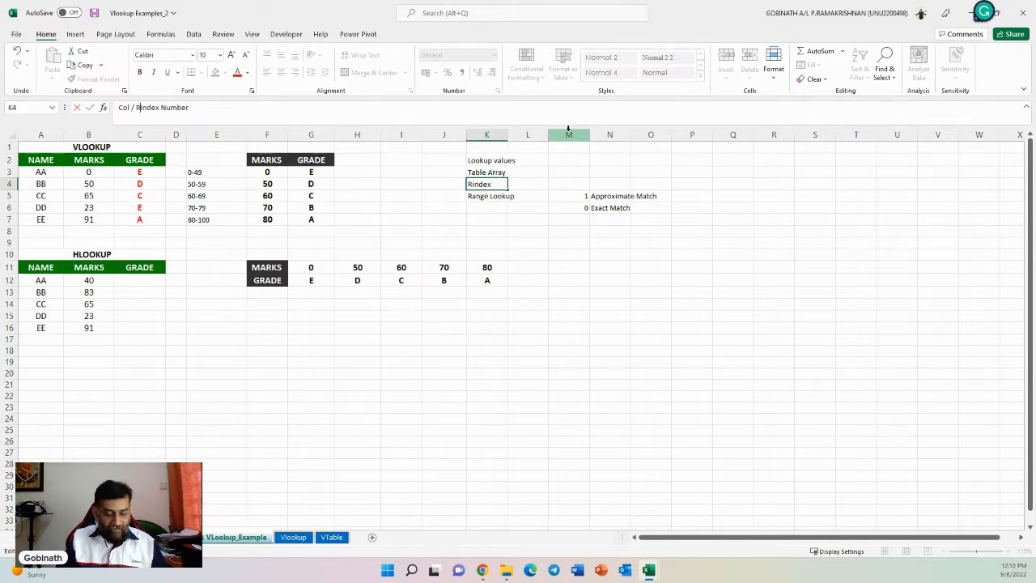
{"action": "key", "text": "Return"}
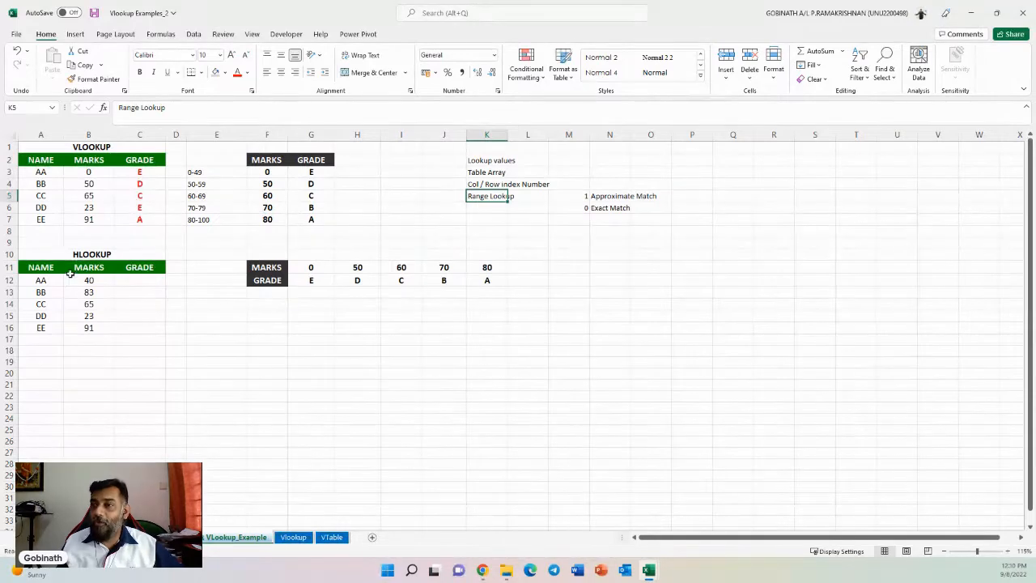
{"action": "left_click", "coordinate": [484, 182]}
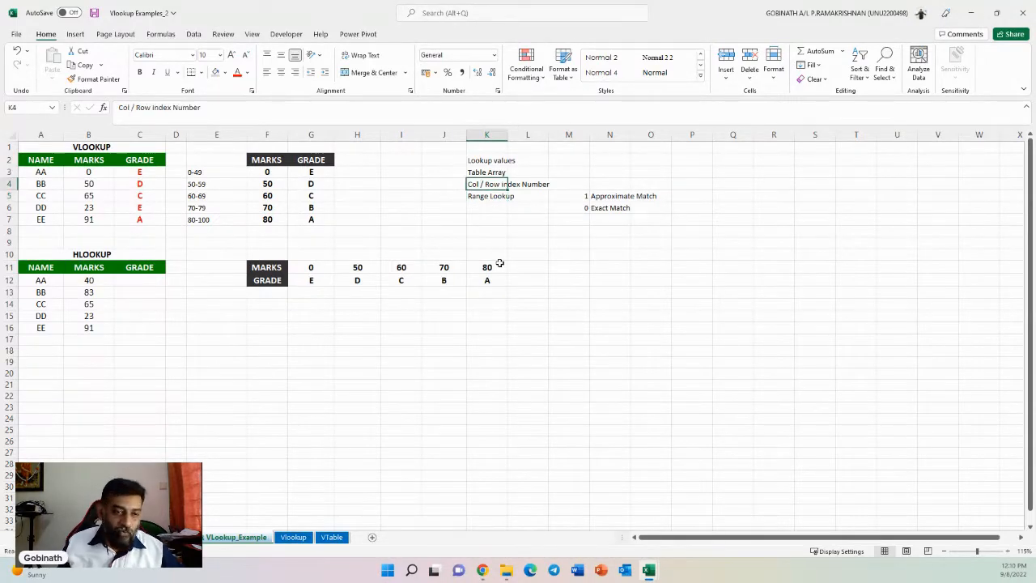
- Enter =HLOOKUP(B12,$F$11:$K$12,2,1) in C12 to look up the first student's grade from the horizontal table
{"action": "left_click", "coordinate": [121, 280]}
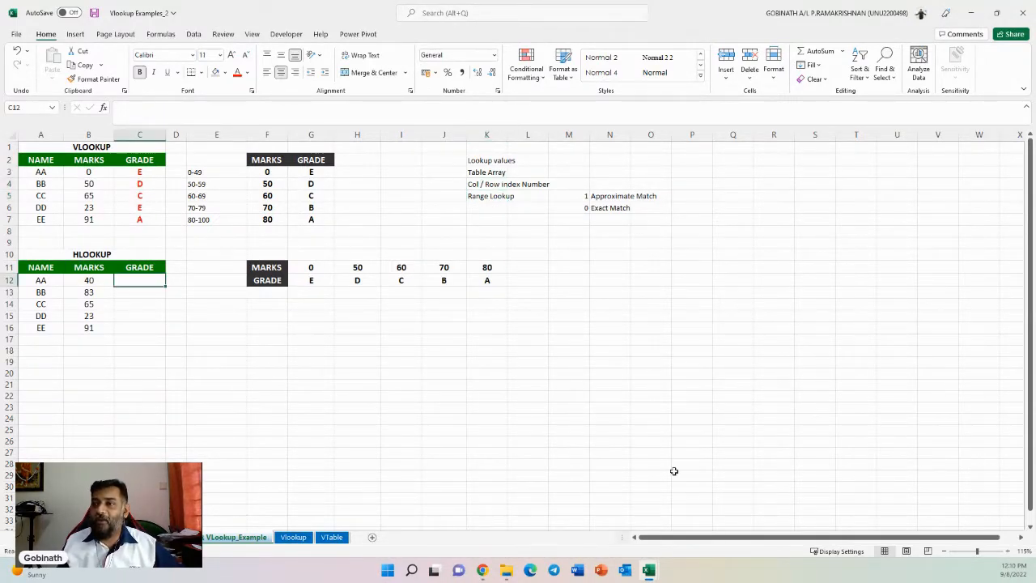
{"action": "type", "text": "=HLOOKUP("}
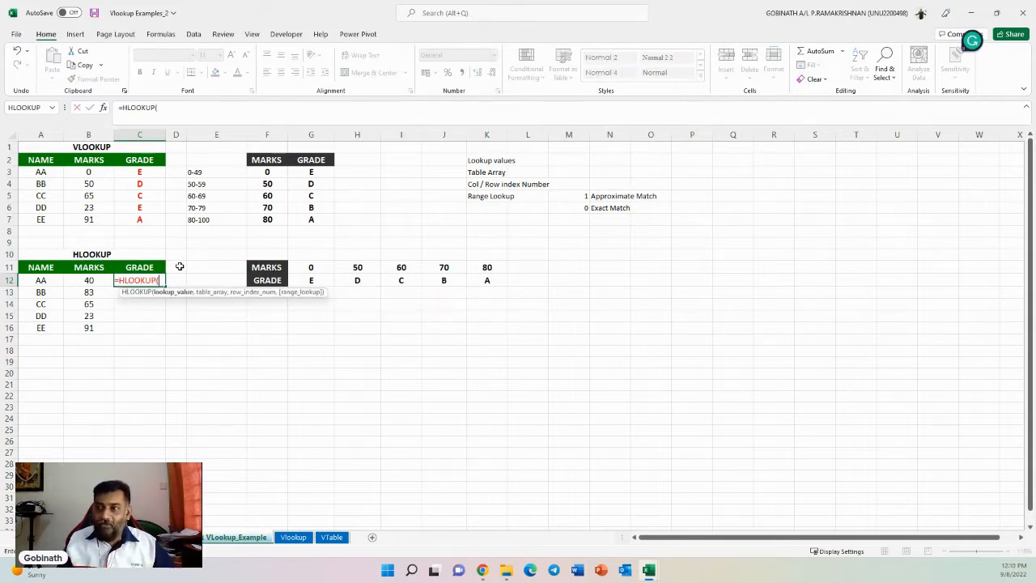
{"action": "left_click", "coordinate": [87, 281]}
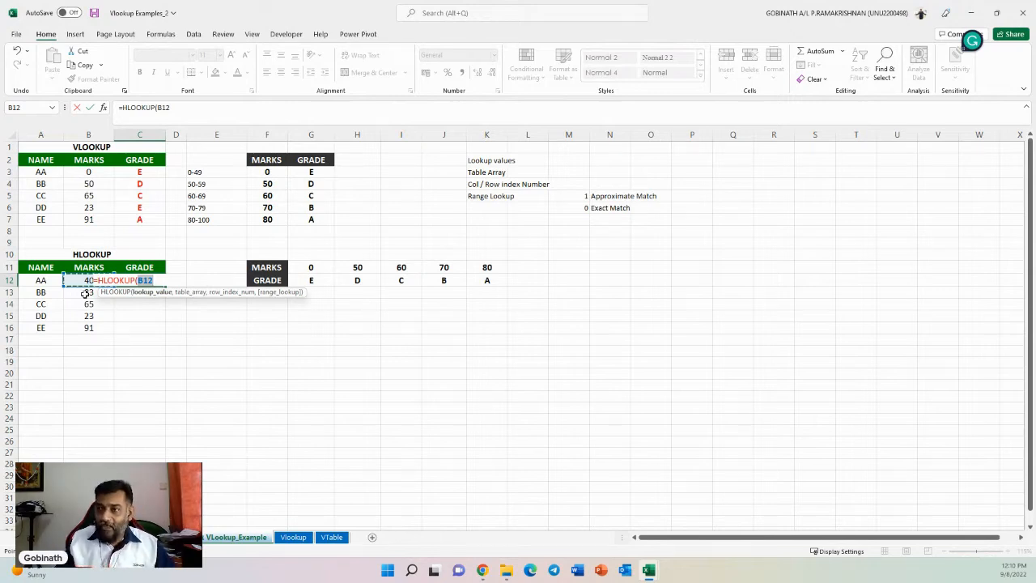
{"action": "type", "text": ","}
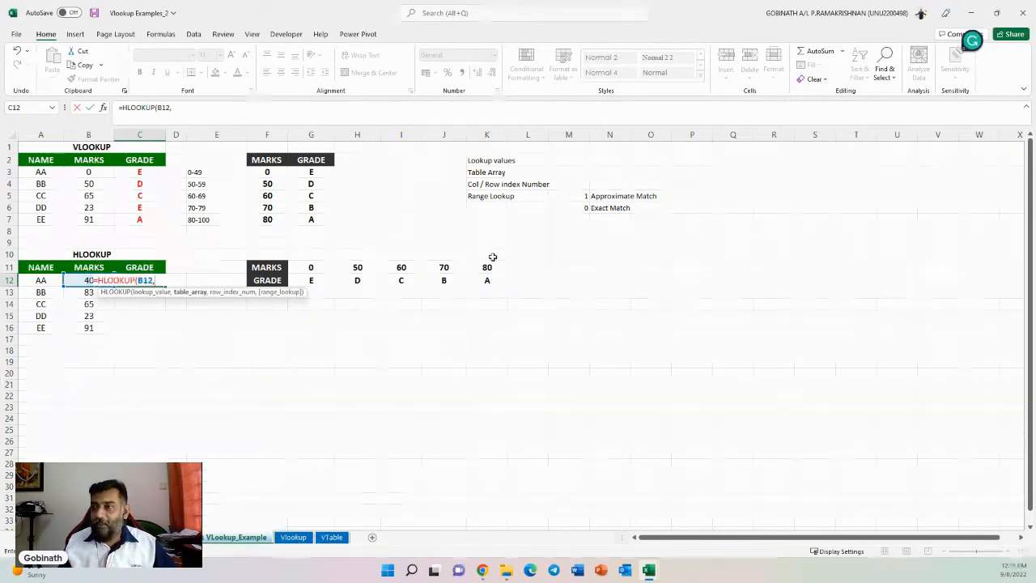
{"action": "left_click_drag", "start_coordinate": [271, 268], "coordinate": [479, 276]}
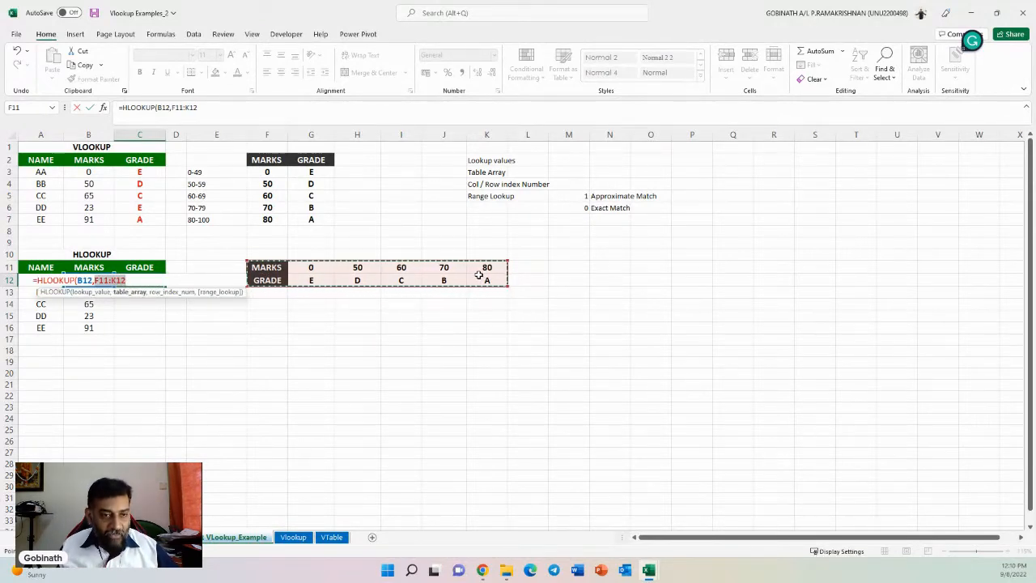
{"action": "key", "text": "F4"}
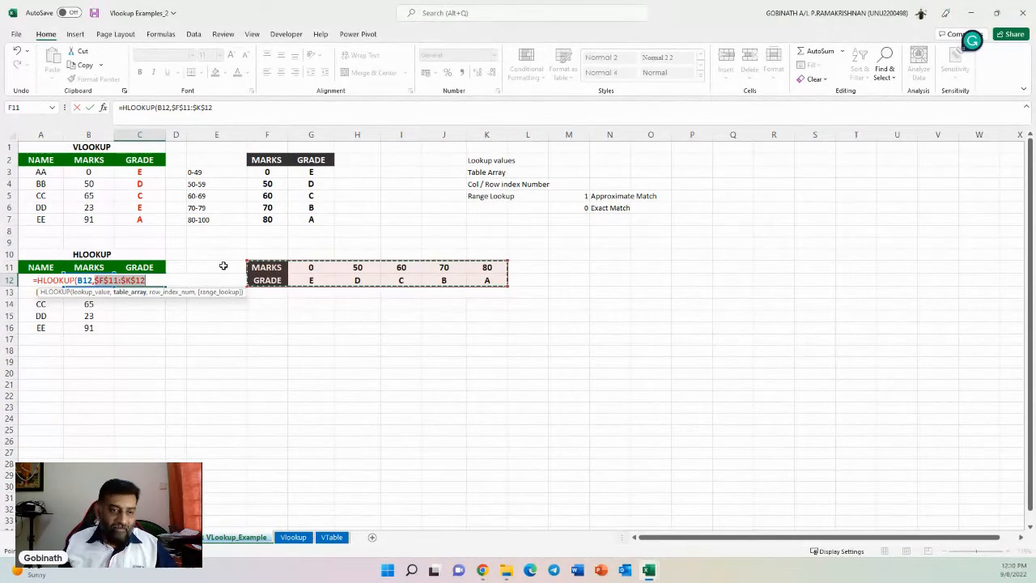
{"action": "type", "text": ",2"}
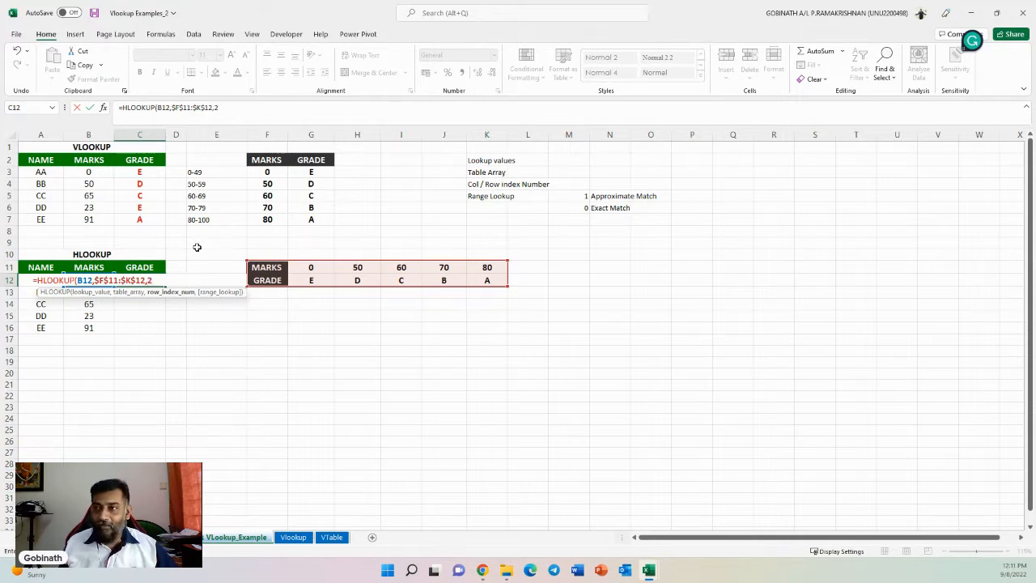
{"action": "type", "text": ","}
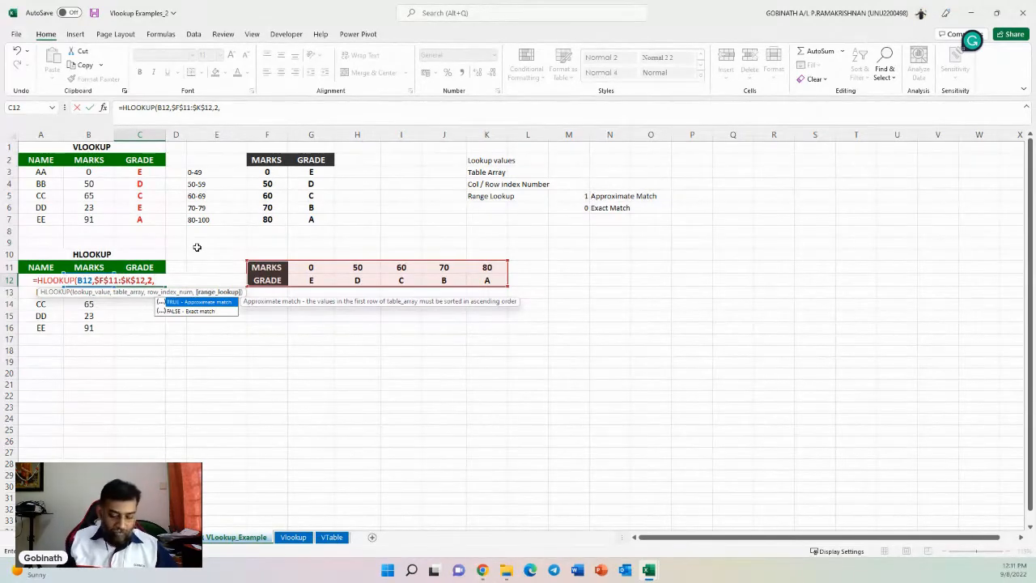
{"action": "type", "text": ")"}
{"action": "key", "text": "Return"}
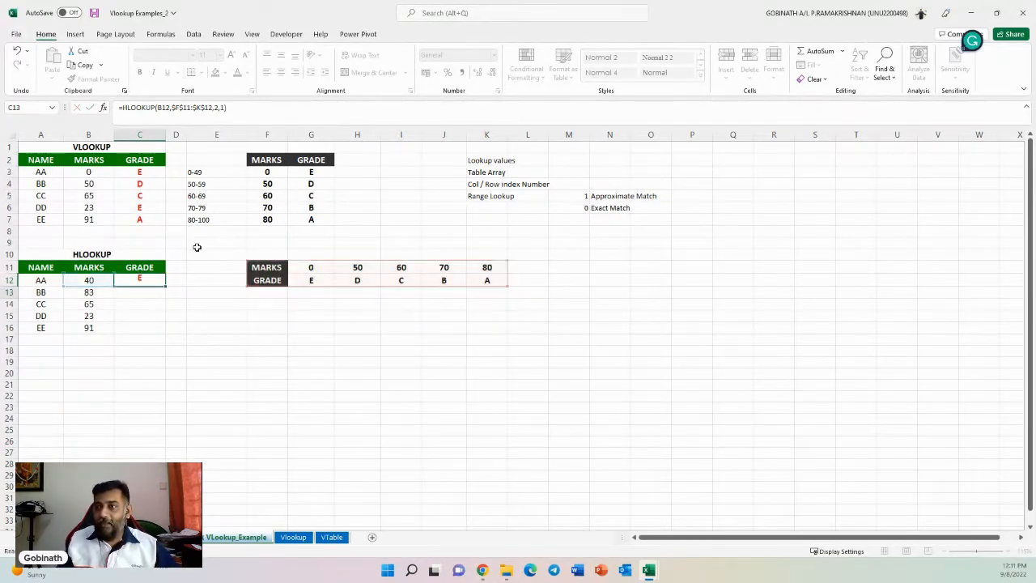
{"action": "left_click", "coordinate": [161, 278]}
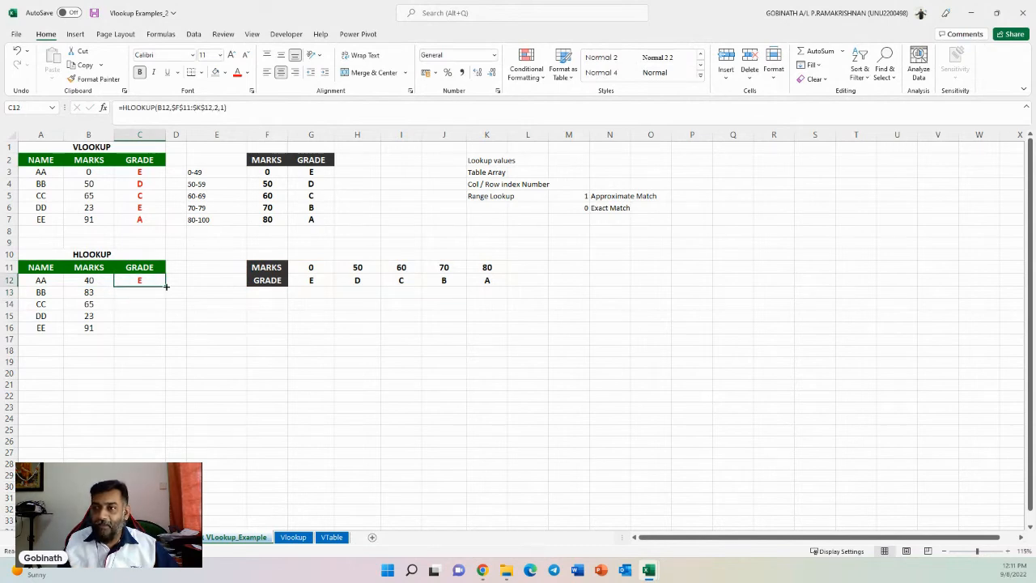
- Fill the HLOOKUP grade formula from C12 down to C16 for the remaining students
{"action": "double_click", "coordinate": [166, 285]}
{"action": "left_click", "coordinate": [216, 339]}
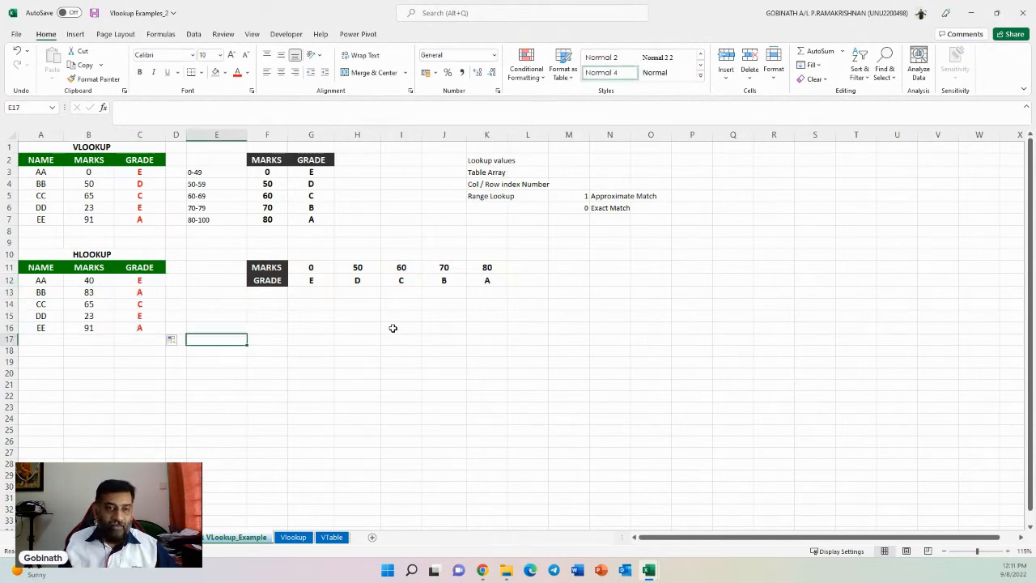
{"action": "scroll", "coordinate": [392, 328], "scroll_direction": "up", "scroll_amount": 2}
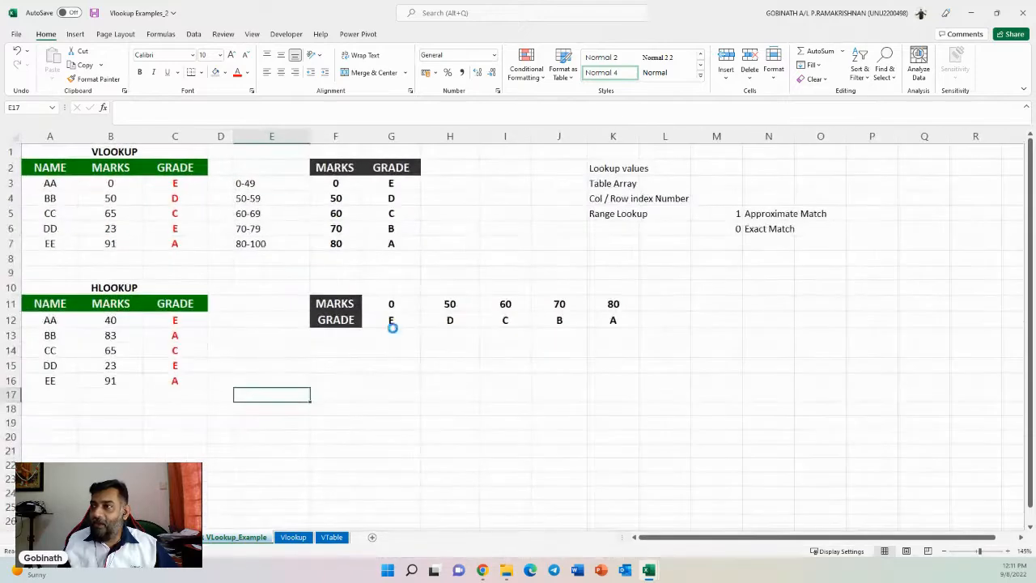
{"action": "scroll", "coordinate": [392, 327], "scroll_direction": "up", "scroll_amount": 1}
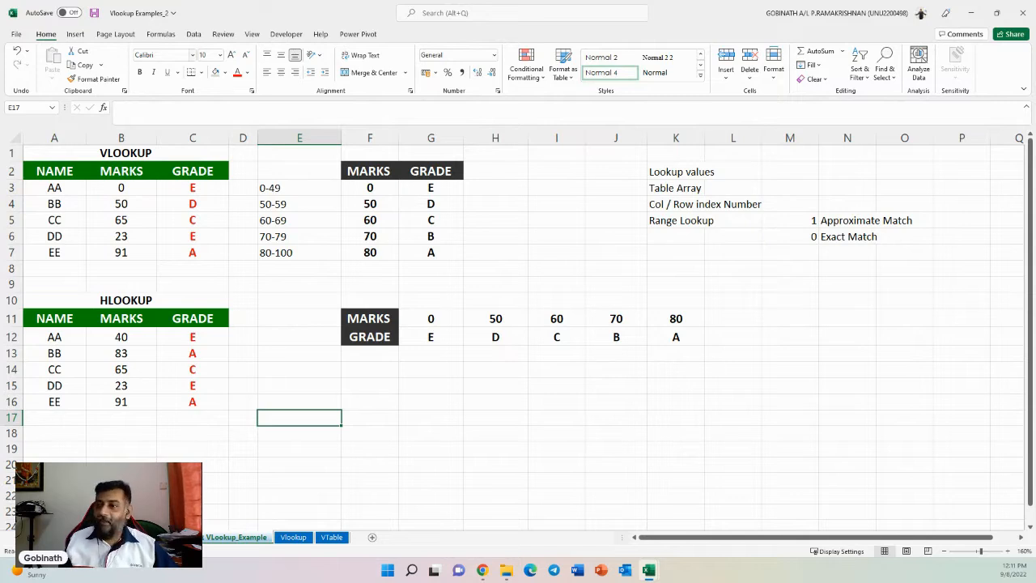
- Examine the item codes on the Vlookup sheet and the price/description and discount tables on the VTable sheet
{"action": "left_click", "coordinate": [293, 537]}
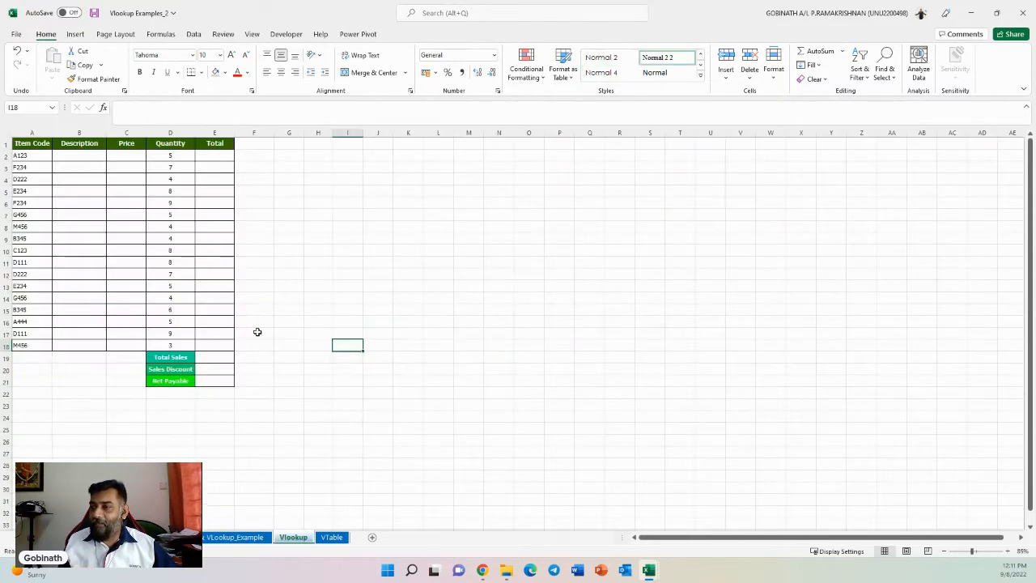
{"action": "left_click_drag", "start_coordinate": [24, 159], "coordinate": [36, 344]}
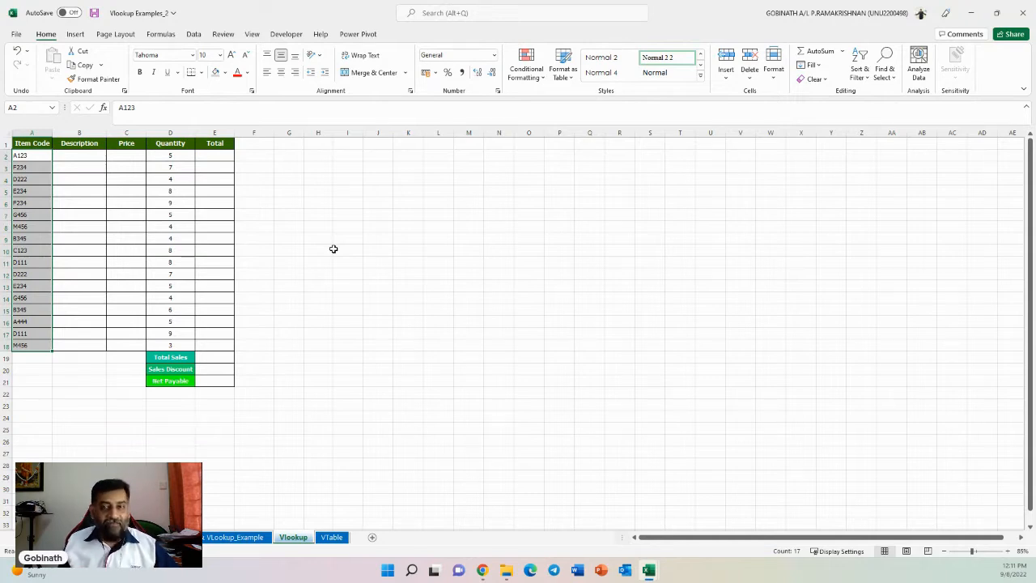
{"action": "left_click", "coordinate": [85, 155]}
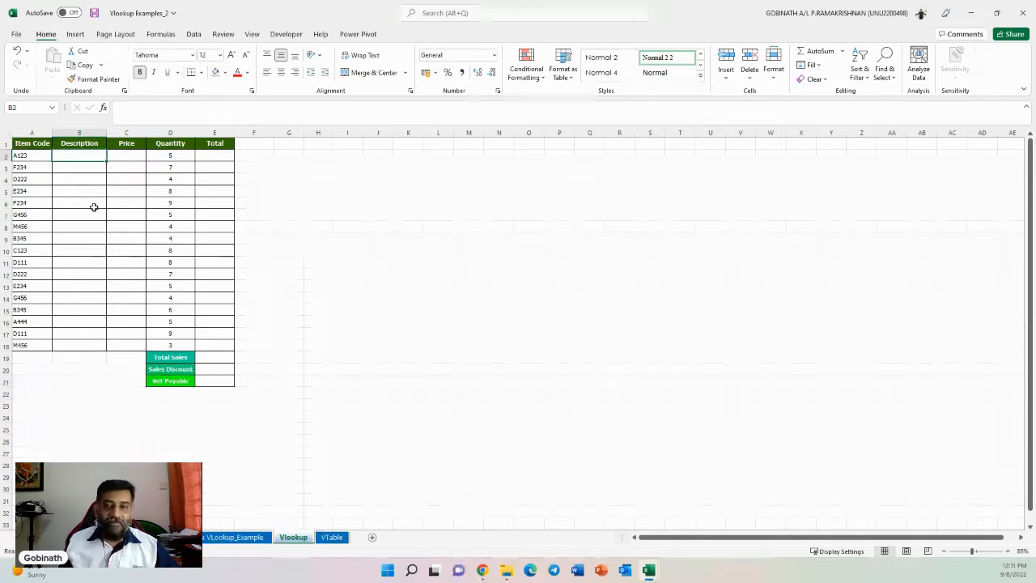
{"action": "left_click", "coordinate": [332, 538]}
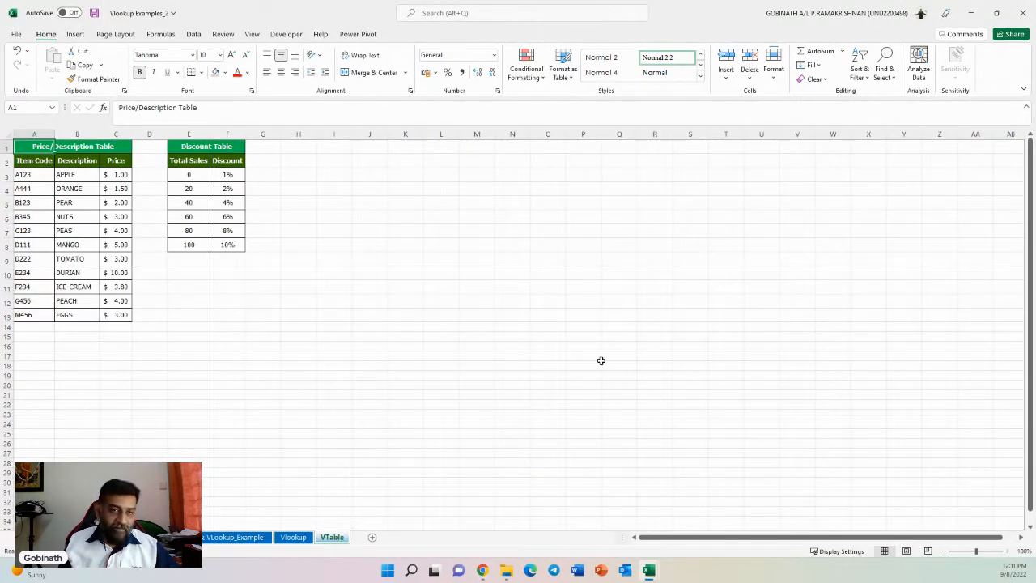
{"action": "left_click", "coordinate": [293, 537]}
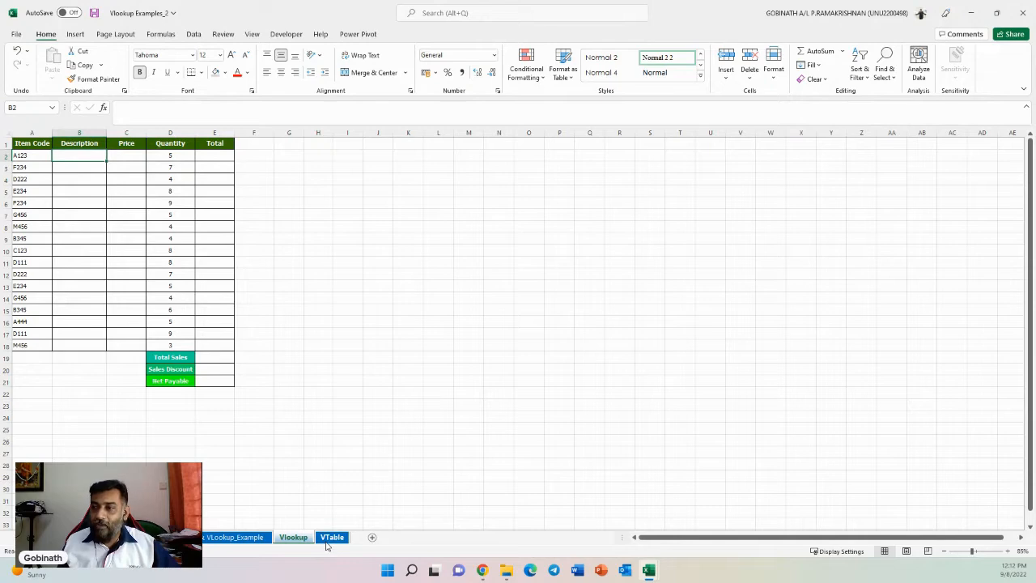
{"action": "left_click", "coordinate": [330, 539]}
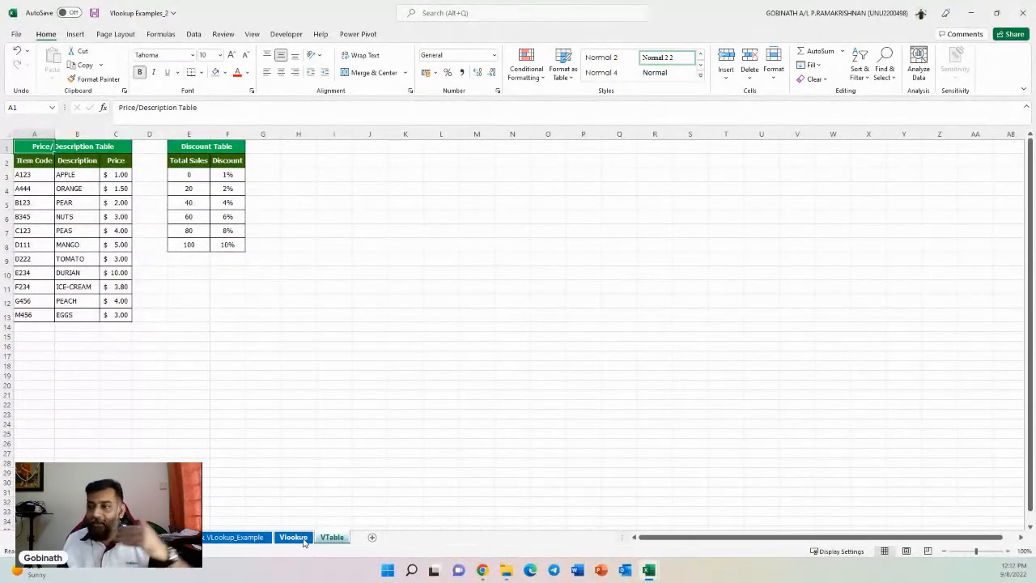
{"action": "left_click", "coordinate": [332, 537]}
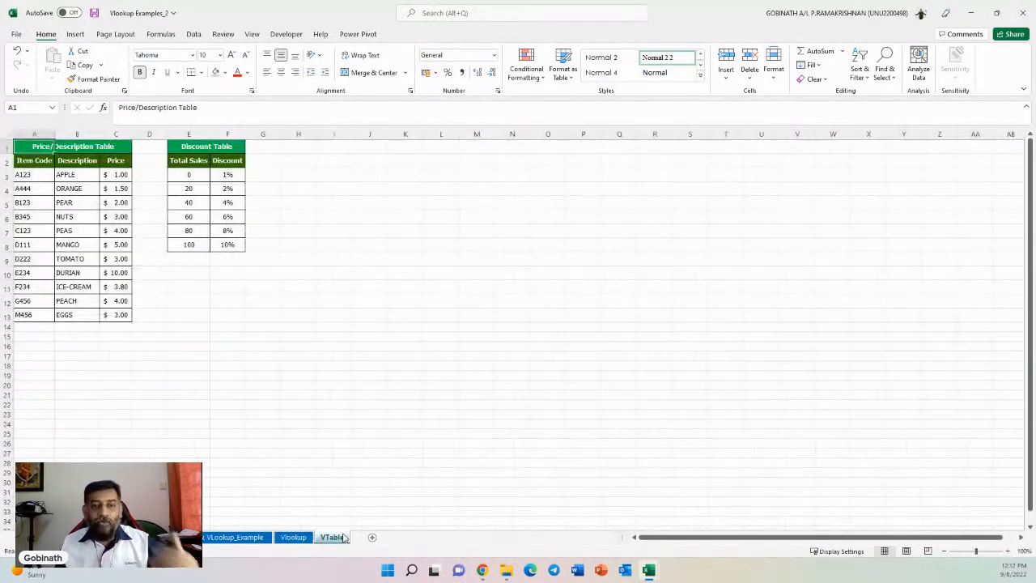
{"action": "left_click", "coordinate": [295, 538]}
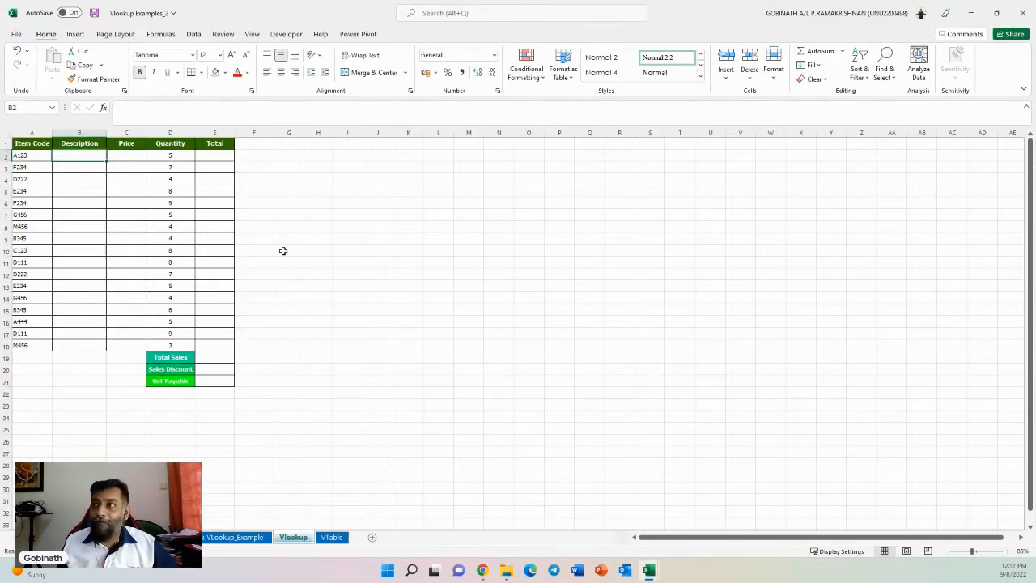
- Open a new window of the workbook, arrange the windows vertically, and minimize the other open workbook
{"action": "left_click", "coordinate": [253, 34]}
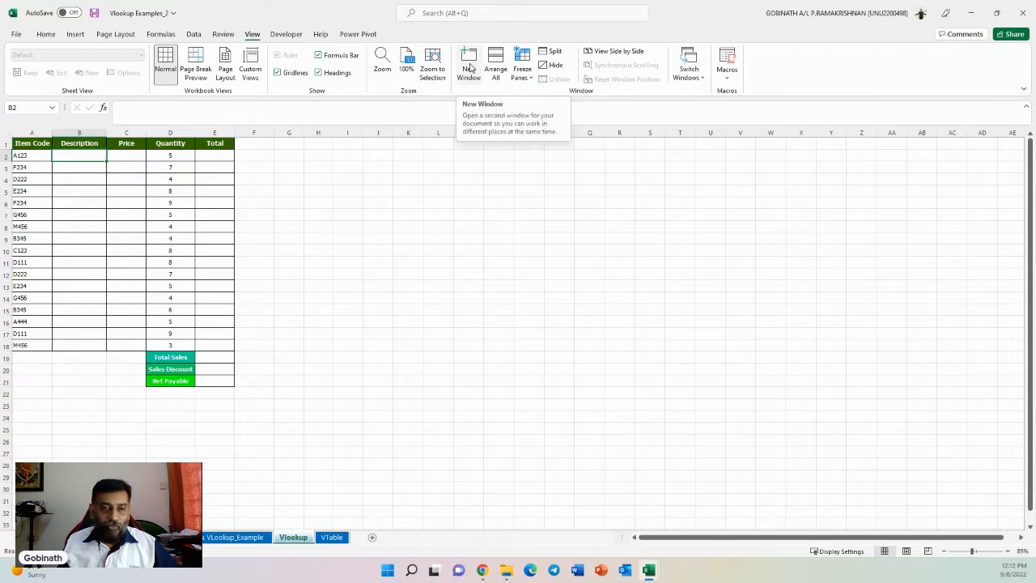
{"action": "left_click", "coordinate": [470, 68]}
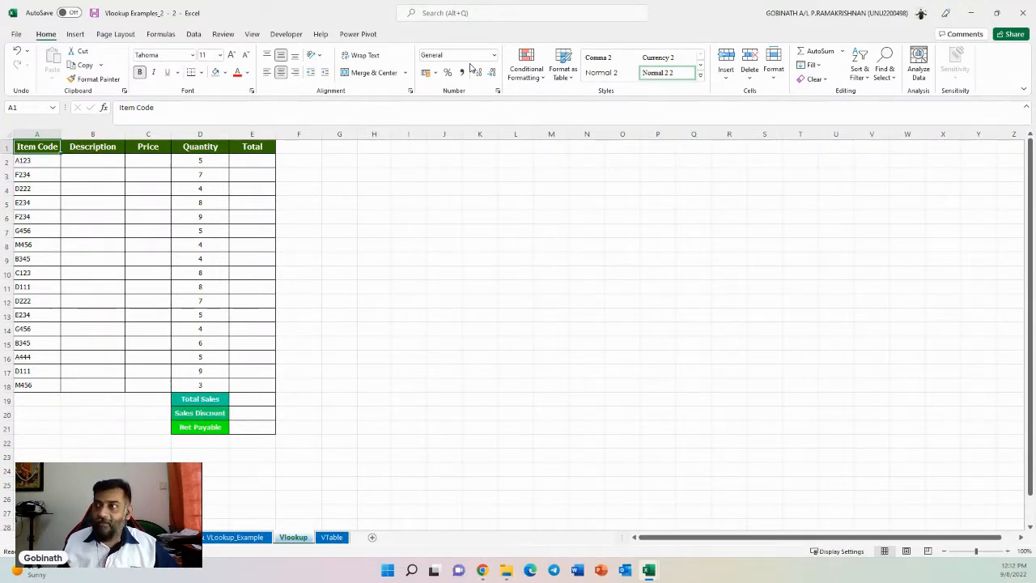
{"action": "left_click", "coordinate": [251, 34]}
{"action": "left_click", "coordinate": [496, 69]}
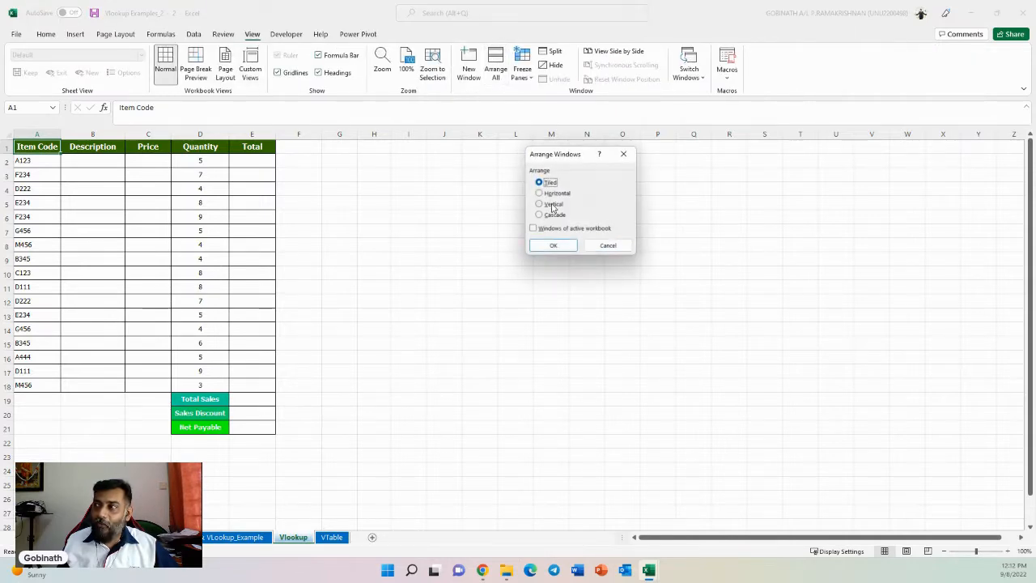
{"action": "left_click", "coordinate": [552, 205]}
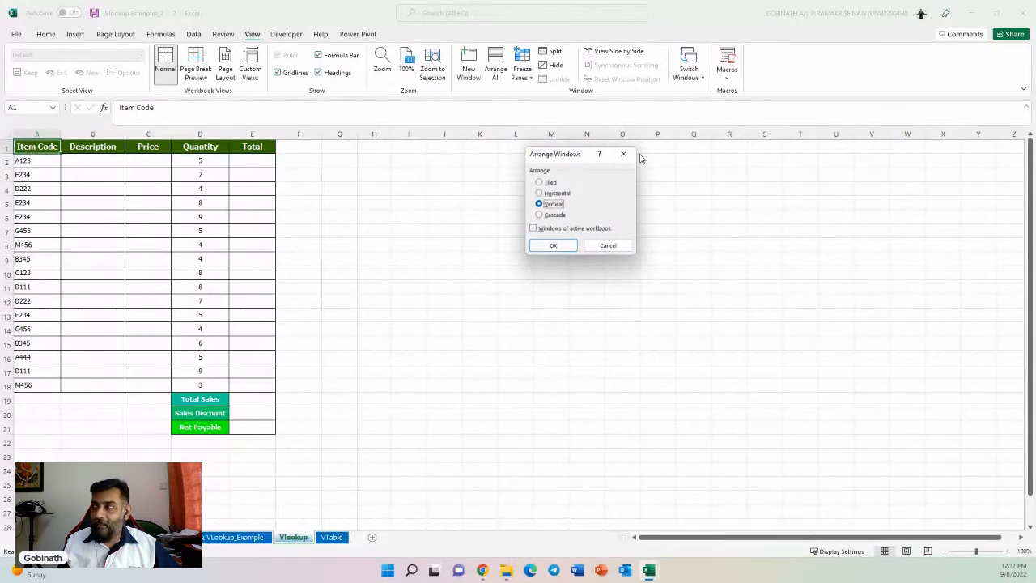
{"action": "left_click", "coordinate": [554, 245]}
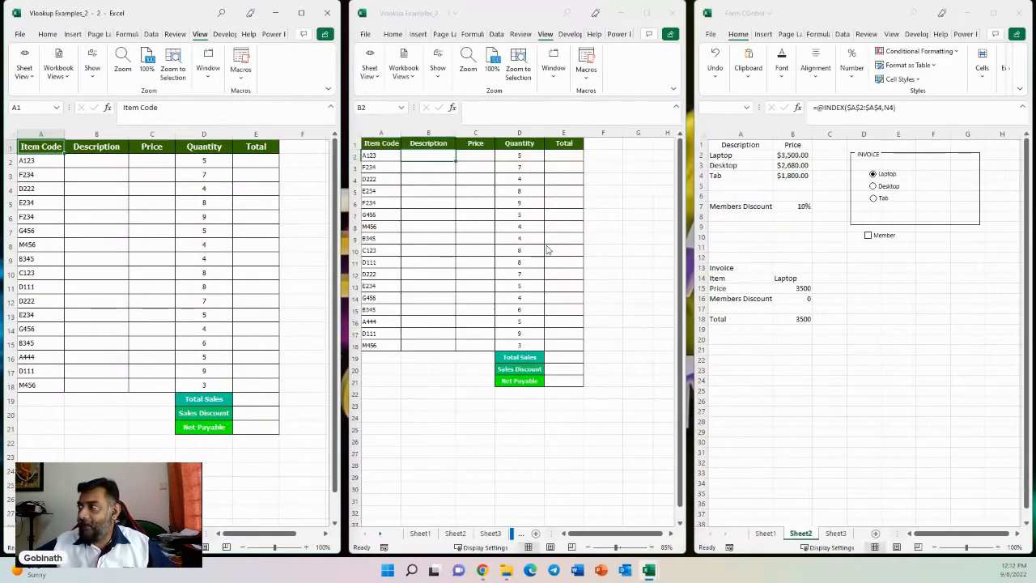
{"action": "left_click", "coordinate": [968, 14]}
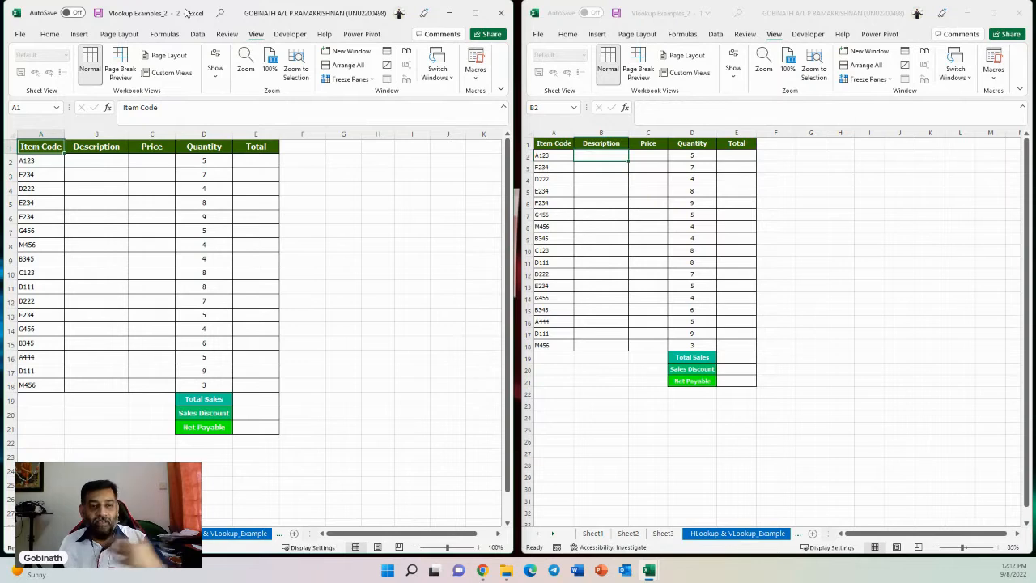
- Show the VTable sheet in the second window beside the Vlookup sheet
{"action": "left_click", "coordinate": [287, 323]}
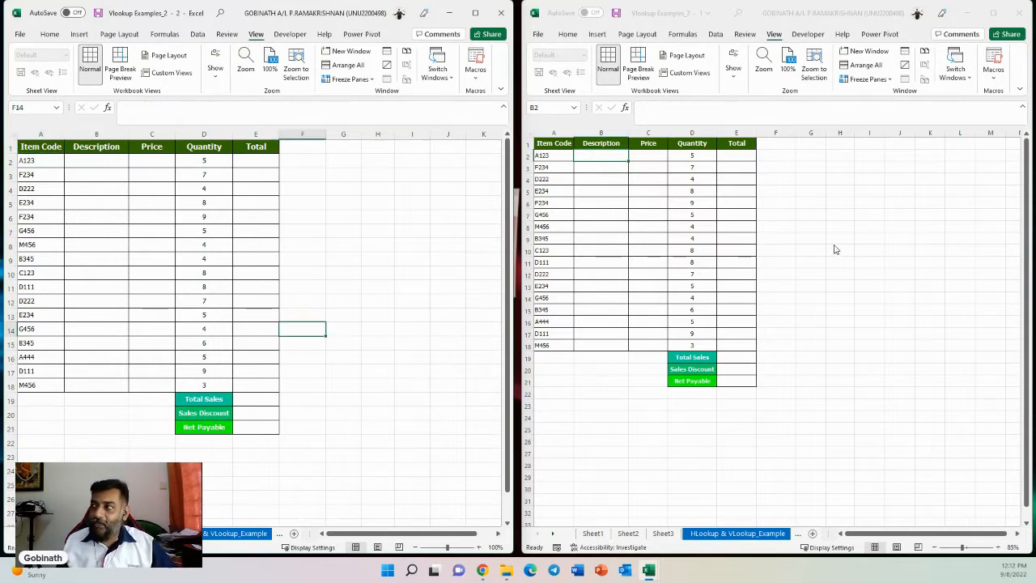
{"action": "left_click", "coordinate": [765, 251]}
{"action": "left_click", "coordinate": [221, 236]}
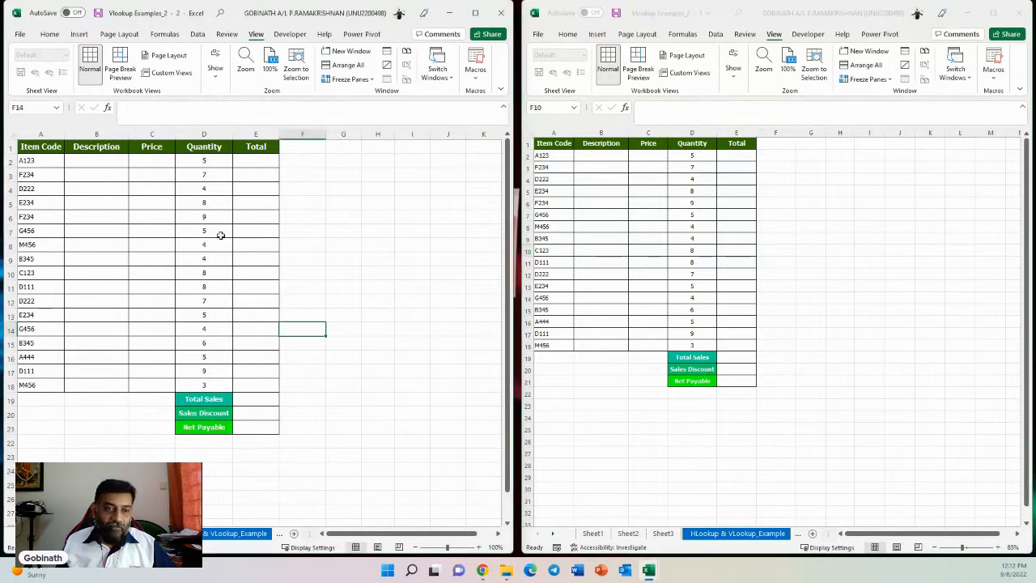
{"action": "left_click", "coordinate": [554, 534]}
{"action": "left_click", "coordinate": [554, 534]}
{"action": "left_click", "coordinate": [554, 534]}
{"action": "left_click", "coordinate": [554, 534]}
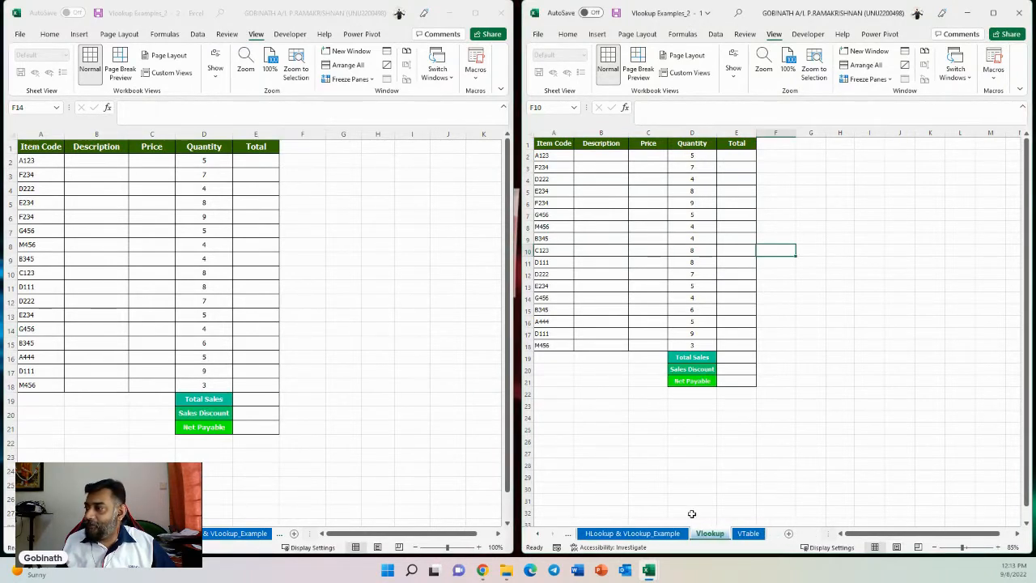
{"action": "left_click", "coordinate": [757, 534]}
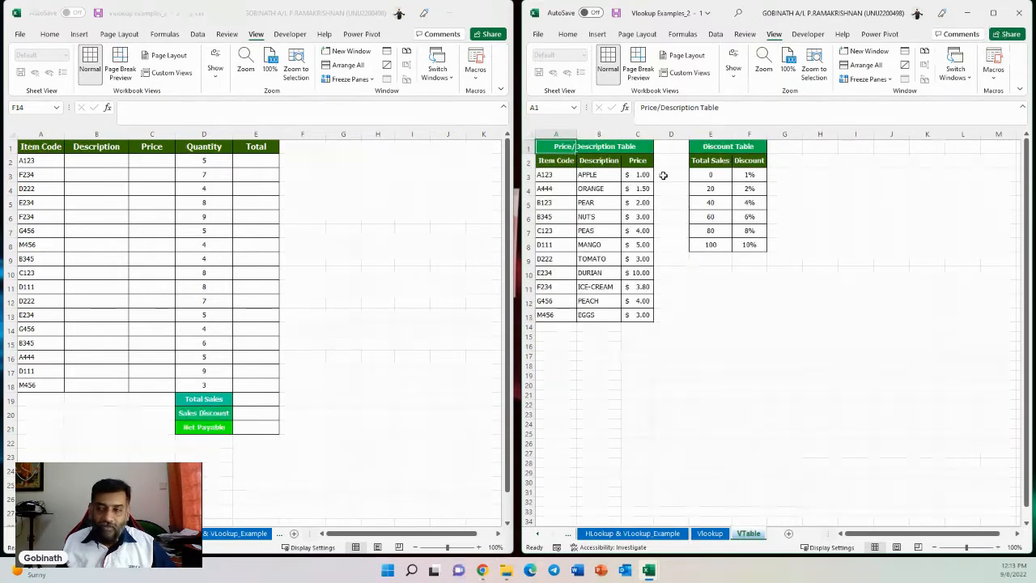
{"action": "left_click", "coordinate": [218, 259]}
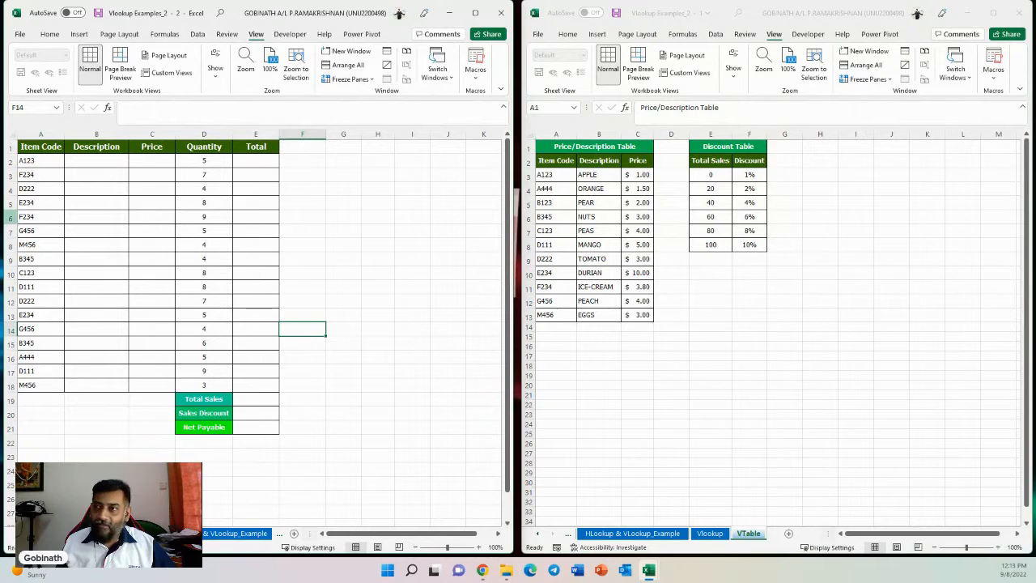
- Enter =VLOOKUP(A2,VTable!$A$1:$C$13,2,0) in B2 to look up the first item's description
{"action": "left_click", "coordinate": [101, 161]}
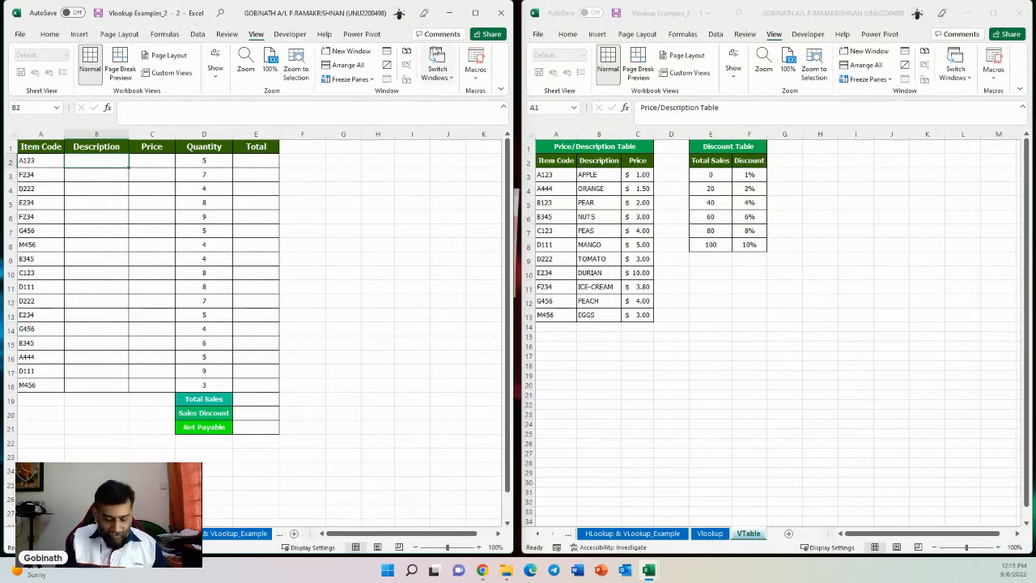
{"action": "type", "text": "=vlookup"}
{"action": "key", "text": "Tab"}
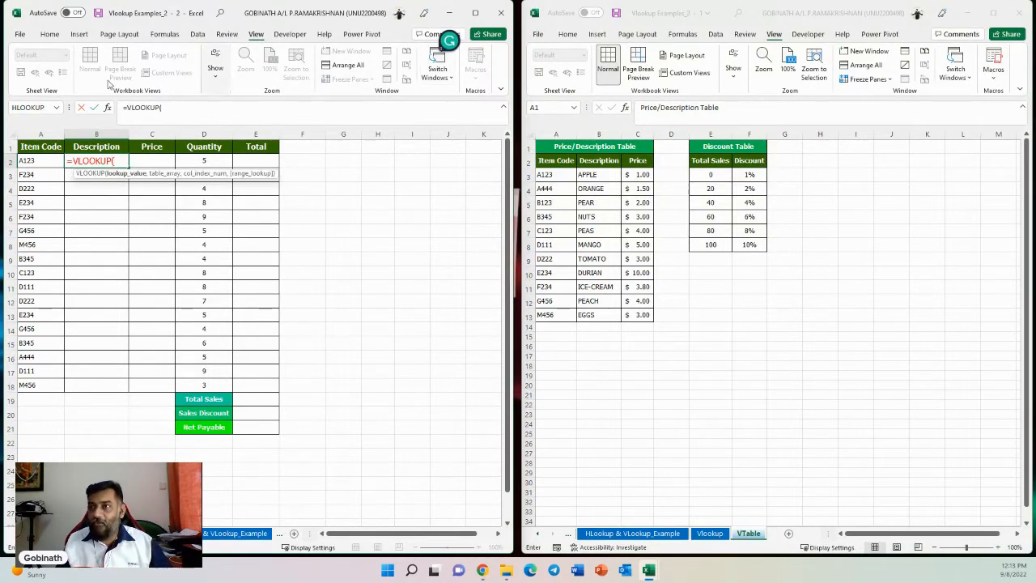
{"action": "left_click", "coordinate": [29, 161]}
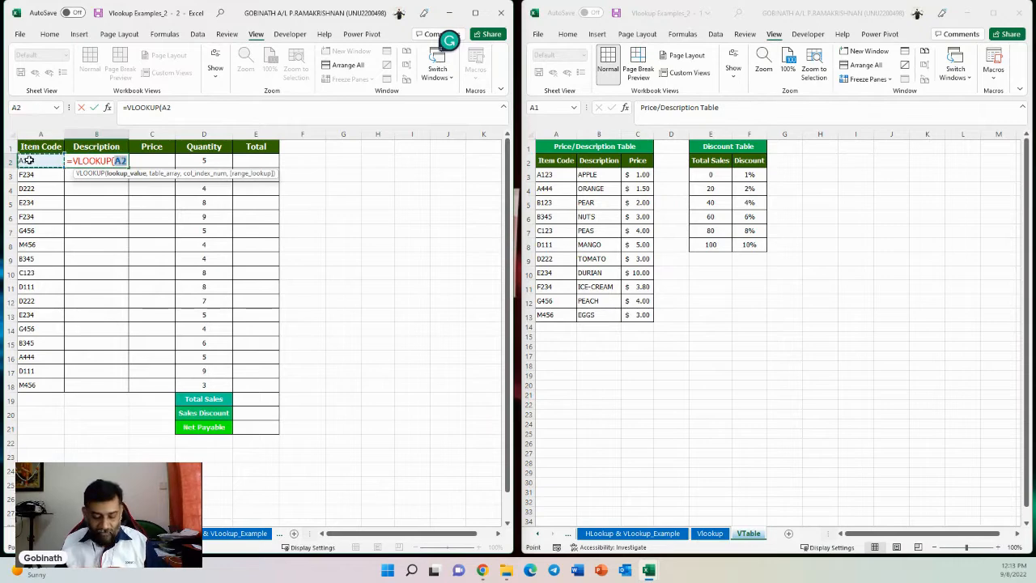
{"action": "type", "text": ","}
{"action": "left_click_drag", "start_coordinate": [558, 148], "coordinate": [637, 315]}
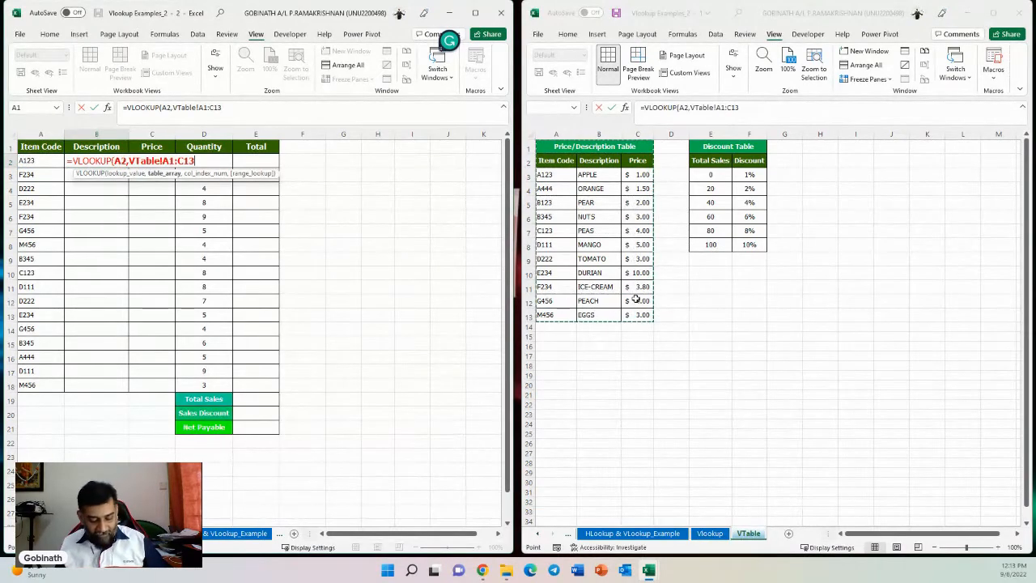
{"action": "key", "text": "F4"}
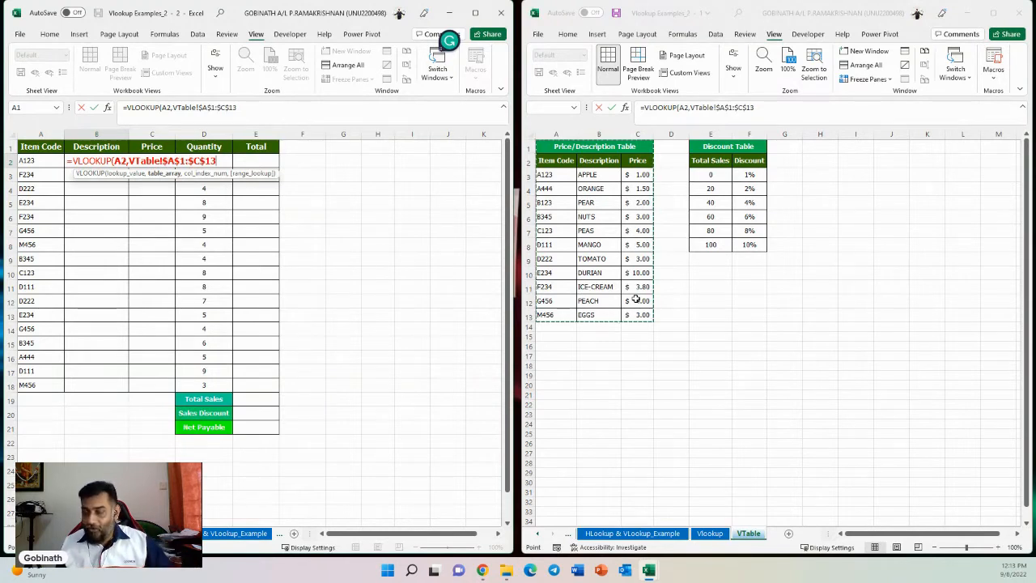
{"action": "type", "text": ","}
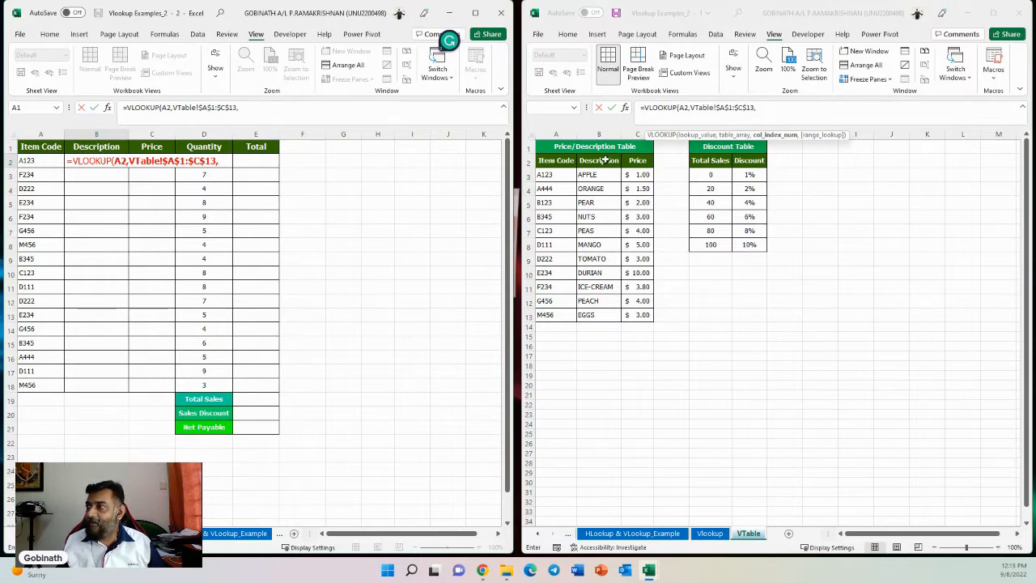
{"action": "type", "text": "2"}
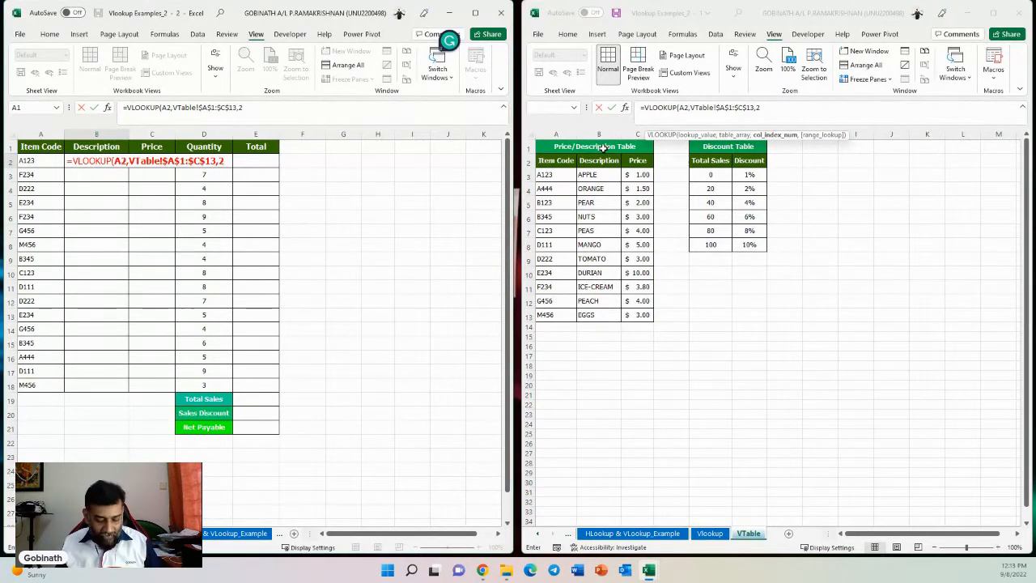
{"action": "type", "text": ","}
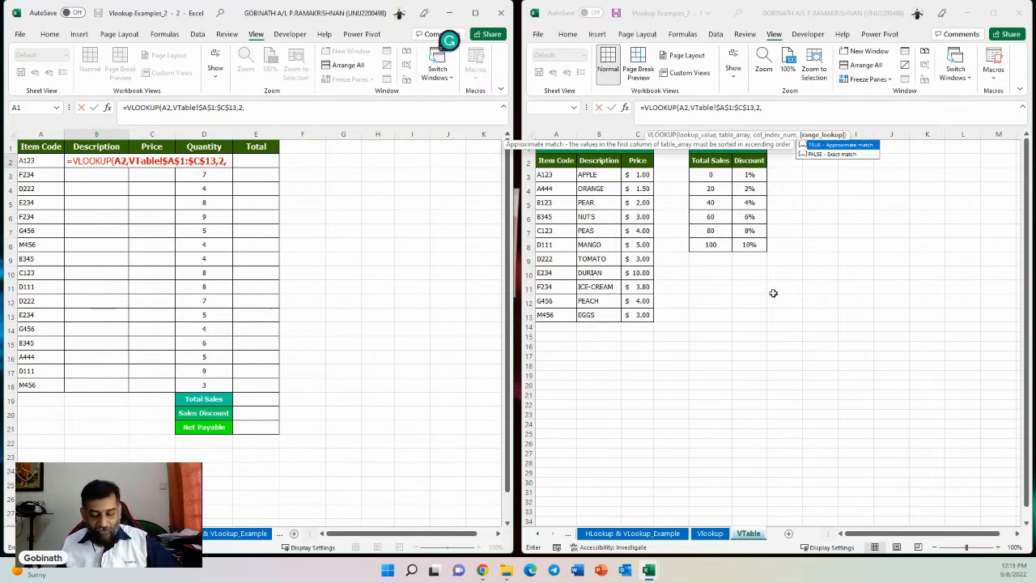
{"action": "type", "text": "0)"}
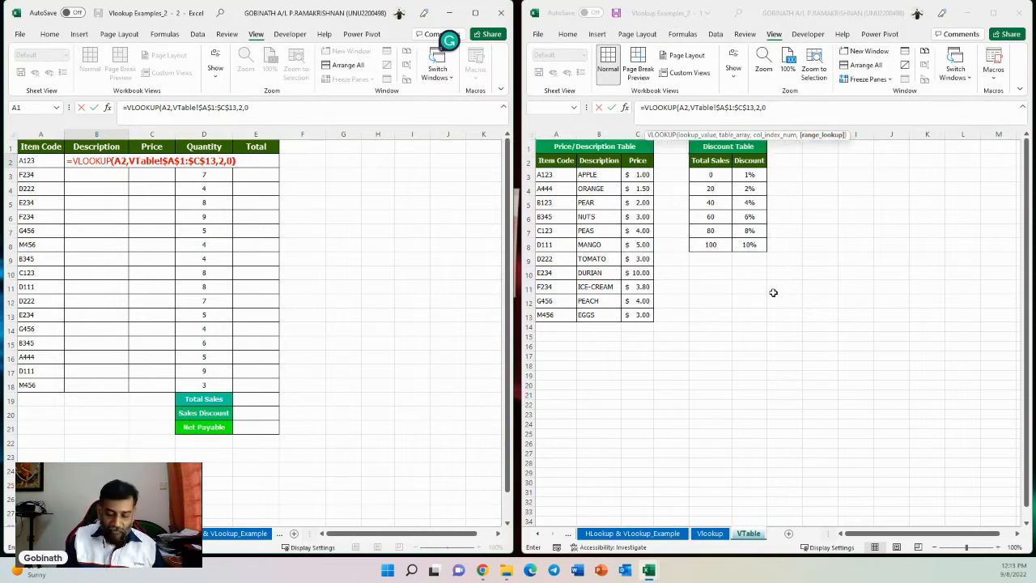
{"action": "key", "text": "Return"}
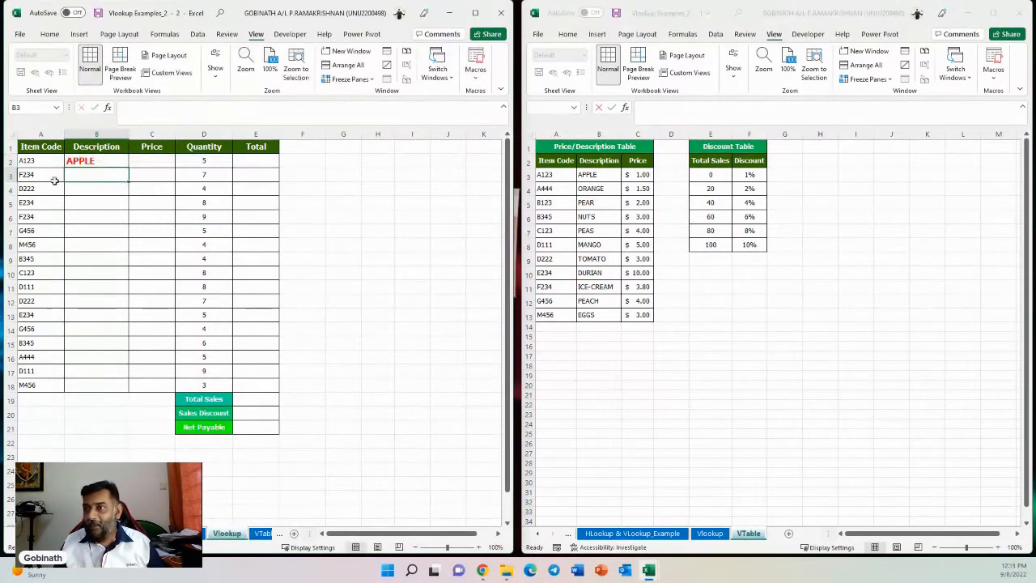
- Fill the description formula down from B2 to B18
{"action": "left_click", "coordinate": [124, 166]}
{"action": "left_click_drag", "start_coordinate": [127, 167], "coordinate": [127, 388]}
{"action": "left_click", "coordinate": [295, 313]}
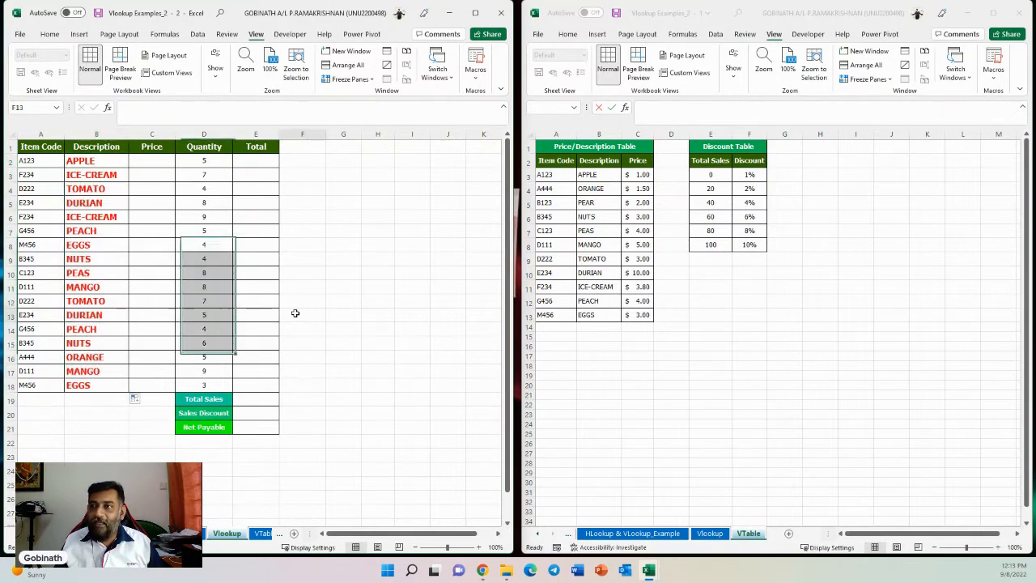
- Inspect the prices in the Price column of the price/description table
{"action": "left_click", "coordinate": [153, 172]}
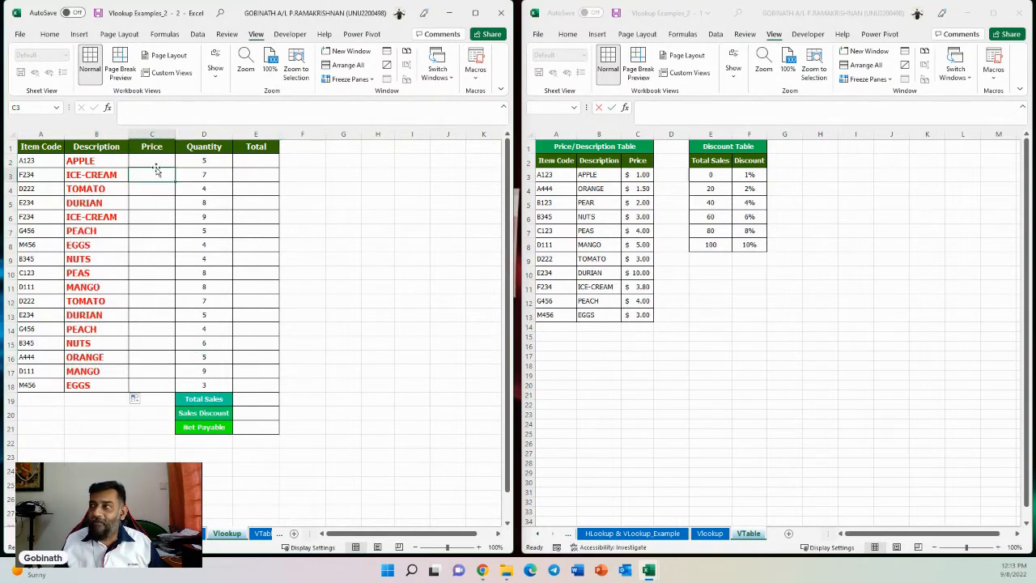
{"action": "left_click", "coordinate": [640, 180]}
{"action": "left_click_drag", "start_coordinate": [640, 188], "coordinate": [647, 312]}
{"action": "left_click", "coordinate": [635, 230]}
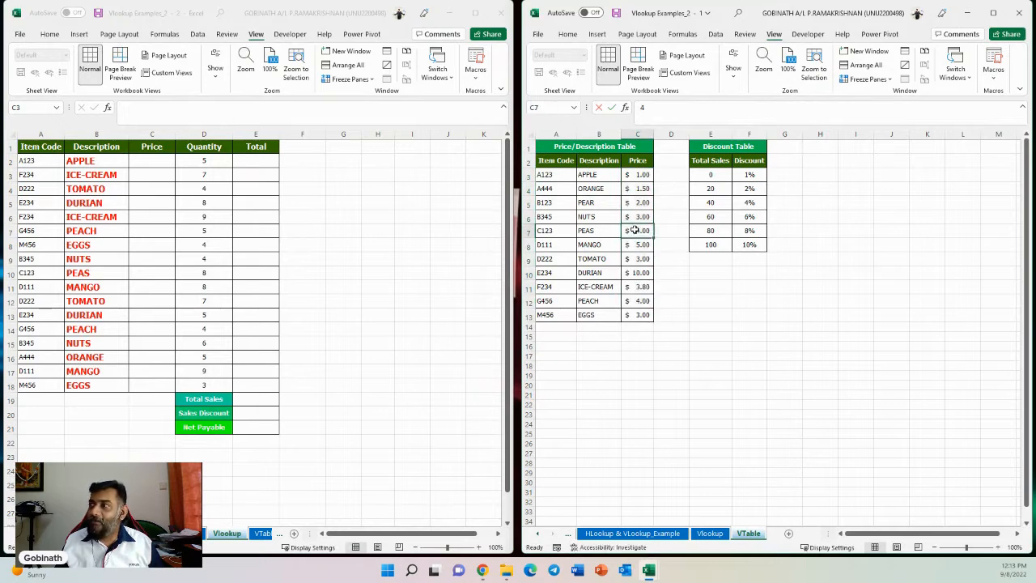
- Copy the description formula into C2 as =VLOOKUP(A2,VTable!$A$1:$C$13,3,0) for price, and fill it down to C18
{"action": "left_click", "coordinate": [147, 164]}
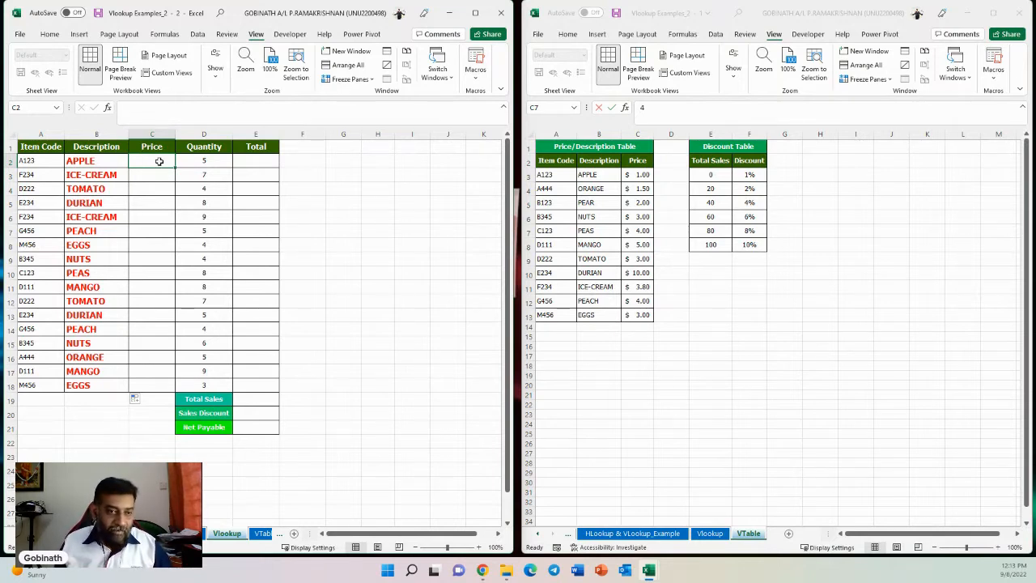
{"action": "double_click", "coordinate": [98, 164]}
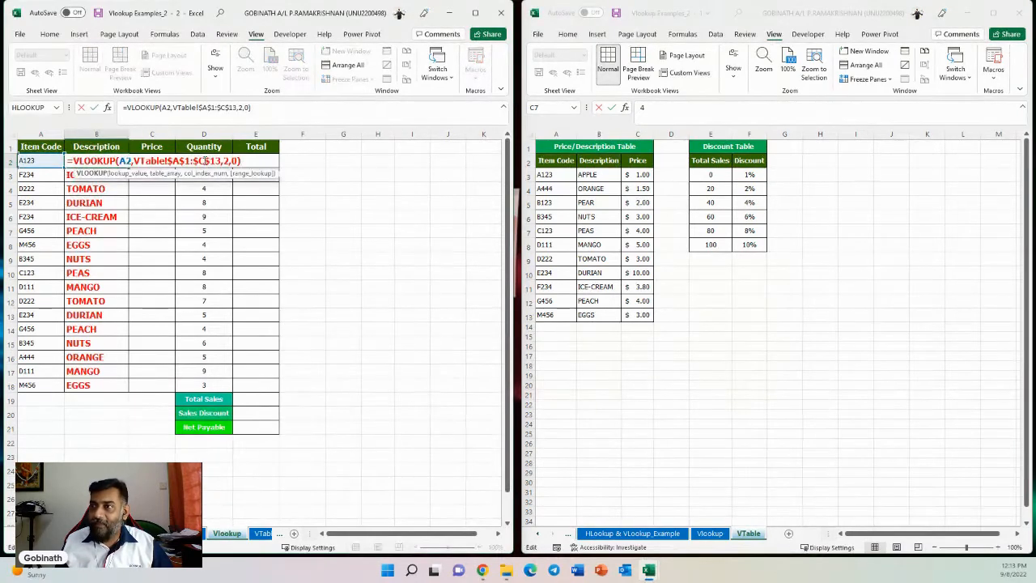
{"action": "left_click_drag", "start_coordinate": [245, 161], "coordinate": [72, 160]}
{"action": "key", "text": "ctrl+c"}
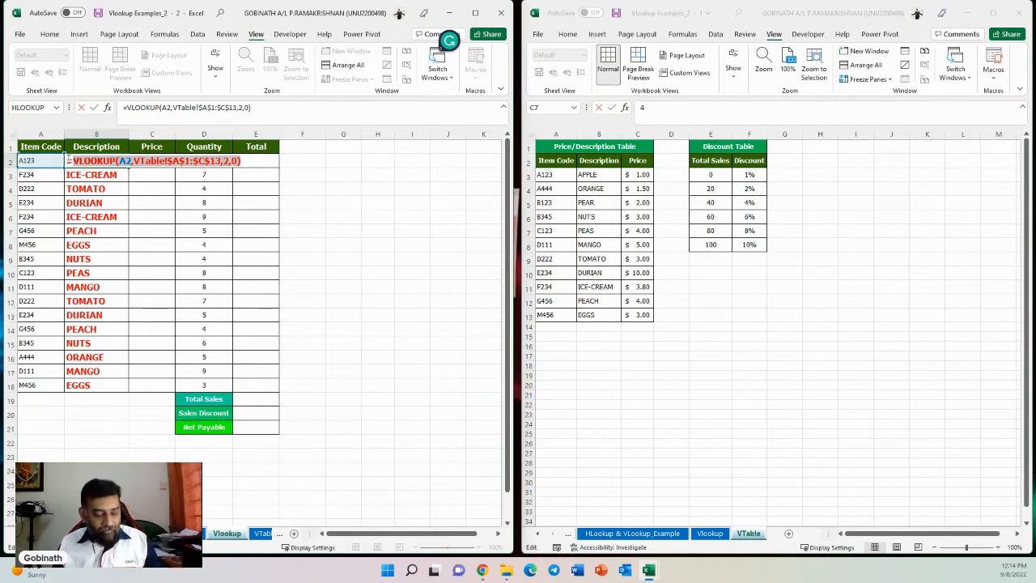
{"action": "key", "text": "Escape"}
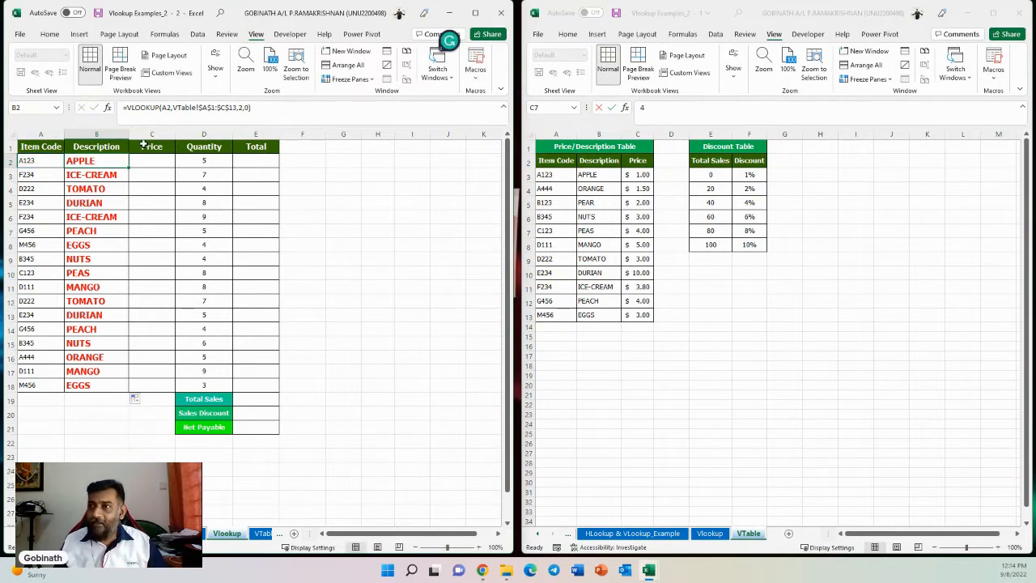
{"action": "left_click", "coordinate": [144, 160]}
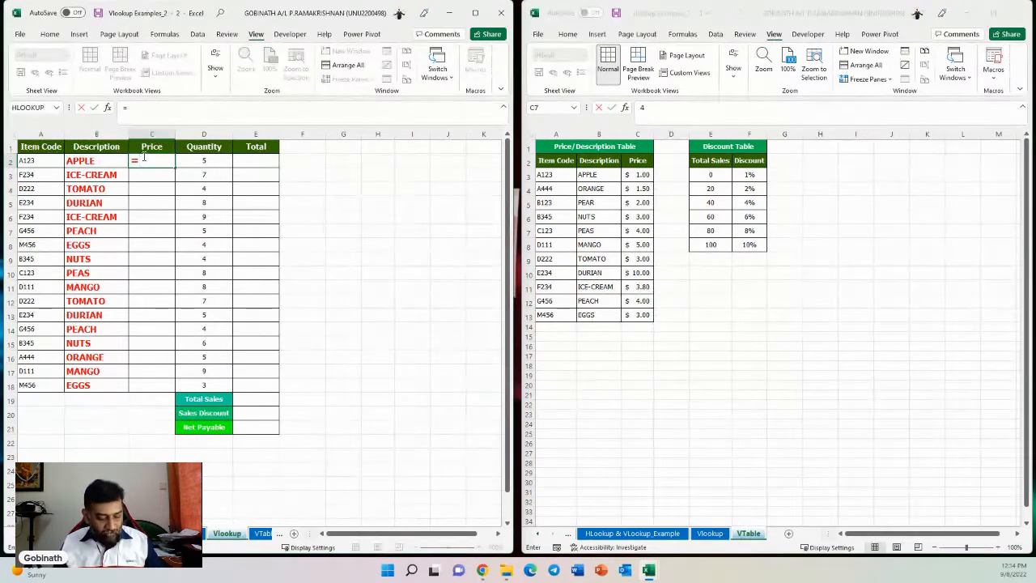
{"action": "type", "text": "="}
{"action": "key", "text": "ctrl+v"}
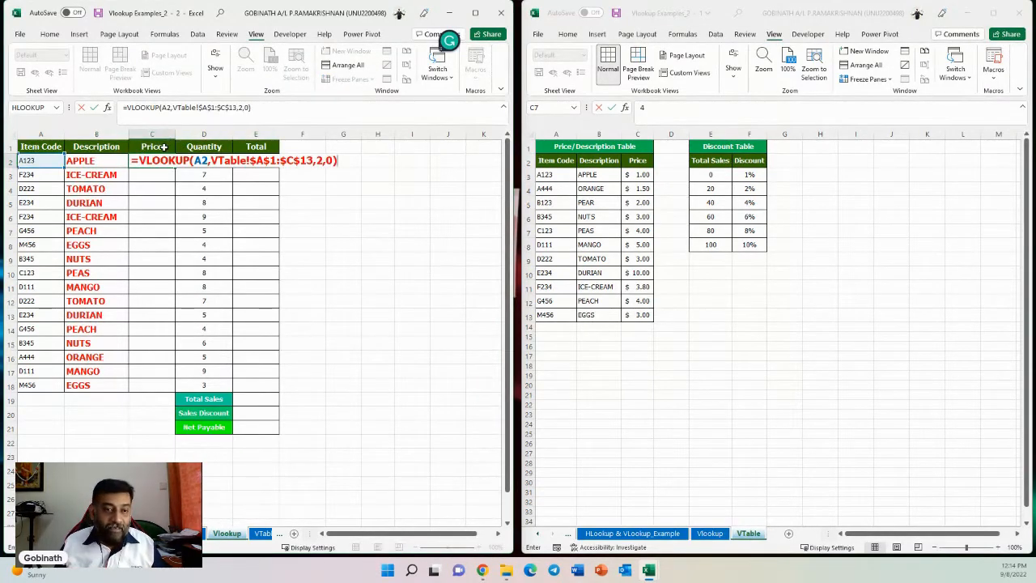
{"action": "left_click", "coordinate": [320, 161]}
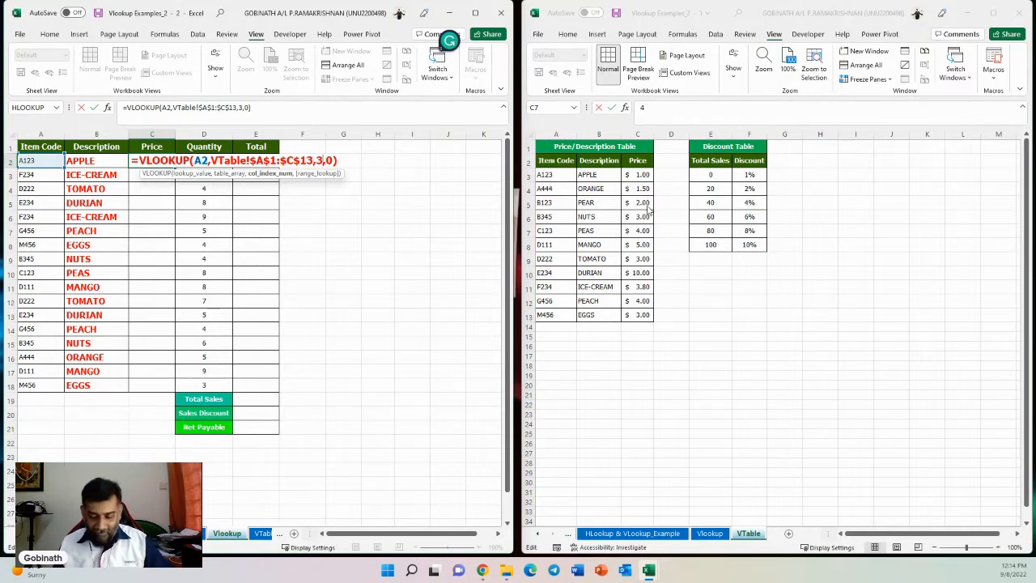
{"action": "key", "text": "Return"}
{"action": "left_click", "coordinate": [170, 159]}
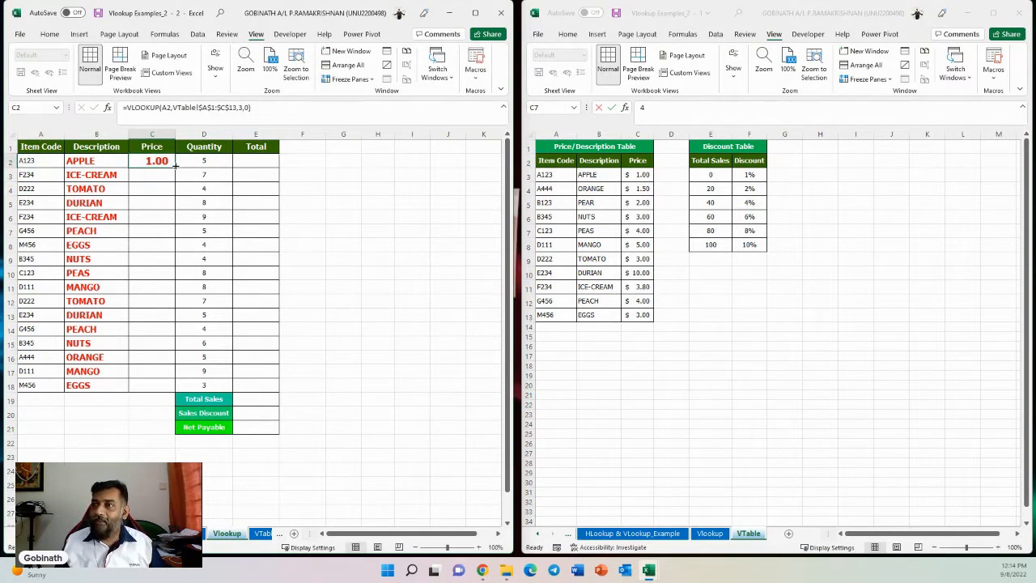
{"action": "left_click_drag", "start_coordinate": [175, 167], "coordinate": [154, 392]}
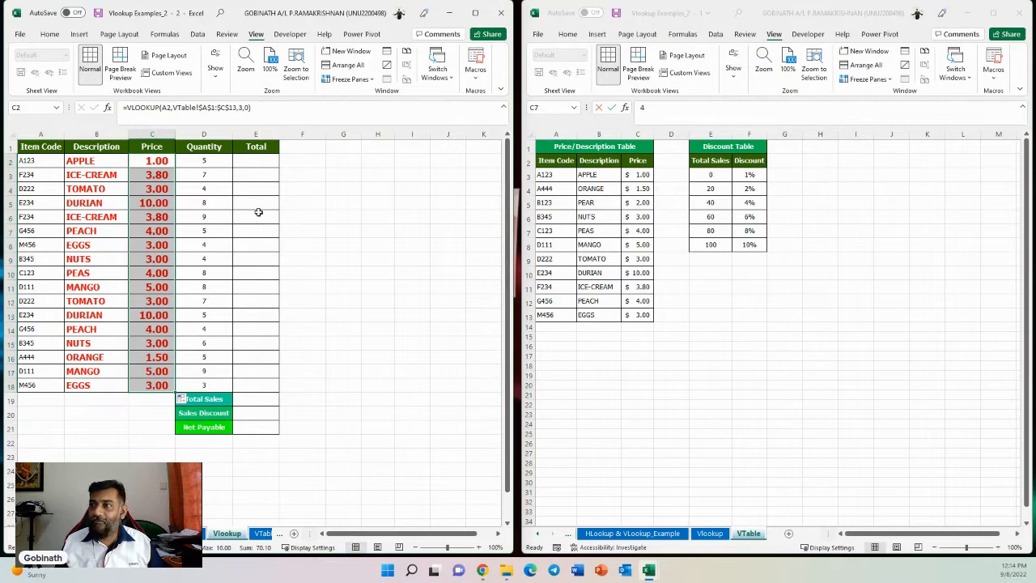
- Enter =C2*D2 into all Total cells E2:E18 at once
{"action": "left_click_drag", "start_coordinate": [255, 160], "coordinate": [264, 383]}
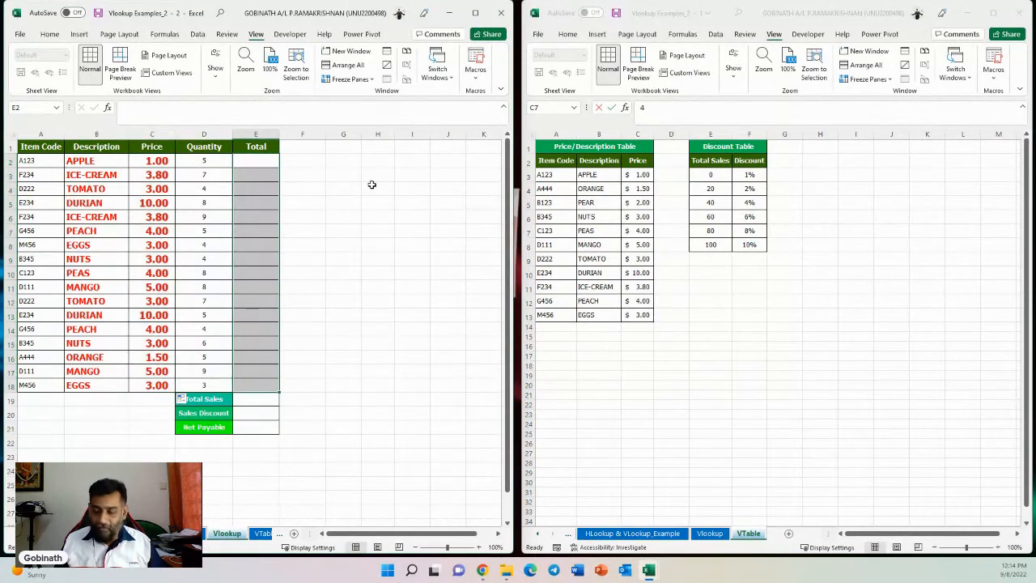
{"action": "type", "text": "="}
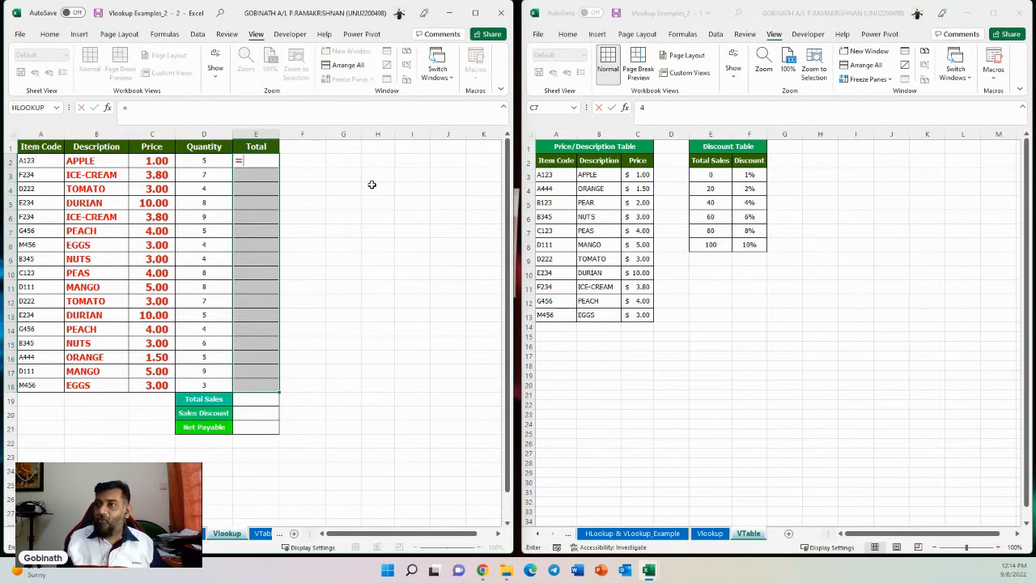
{"action": "left_click", "coordinate": [142, 159]}
{"action": "type", "text": "*"}
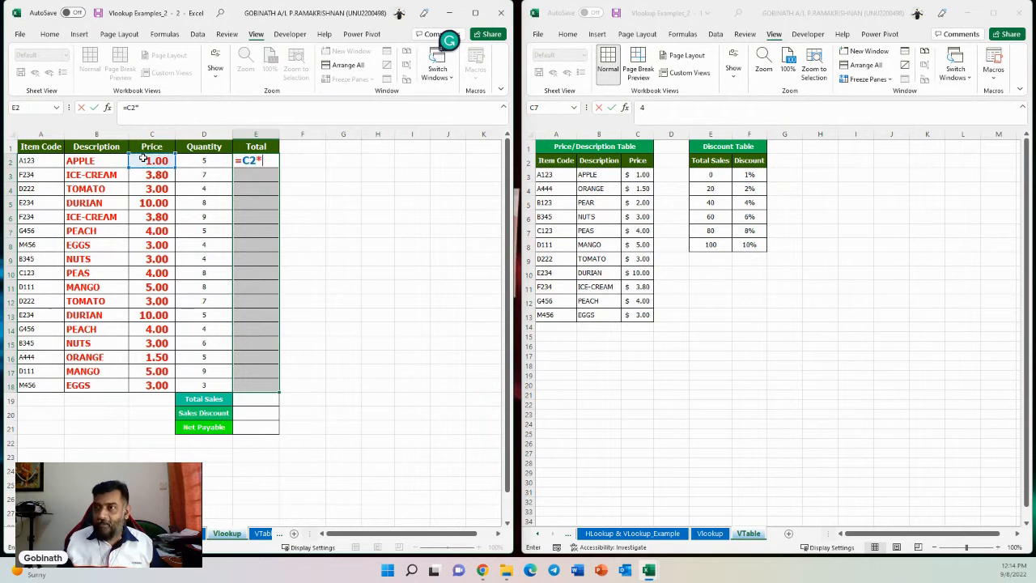
{"action": "left_click", "coordinate": [202, 162]}
{"action": "key", "text": "ctrl+Return"}
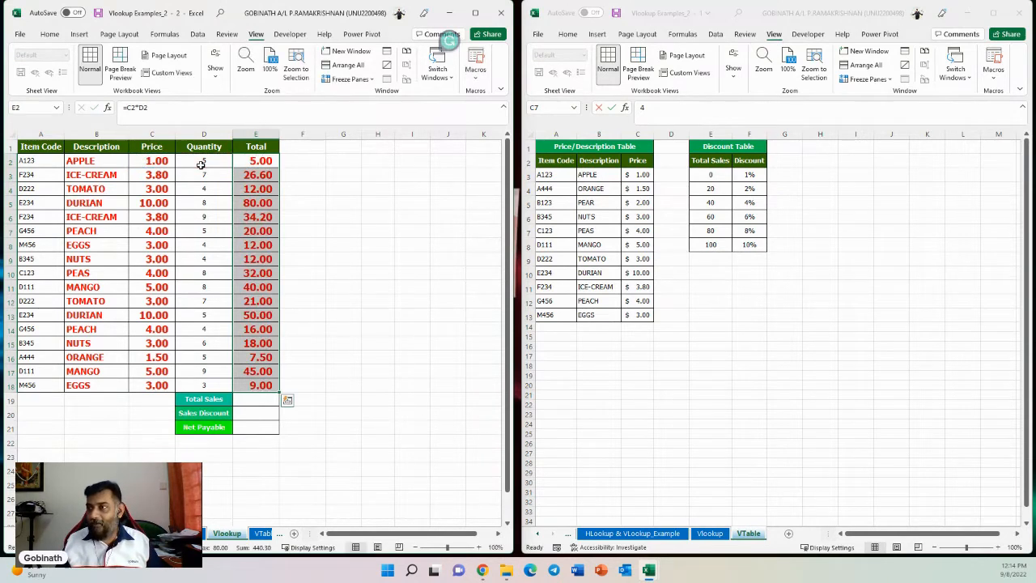
- AutoSum the Total column into E19 for Total Sales
{"action": "left_click", "coordinate": [240, 401]}
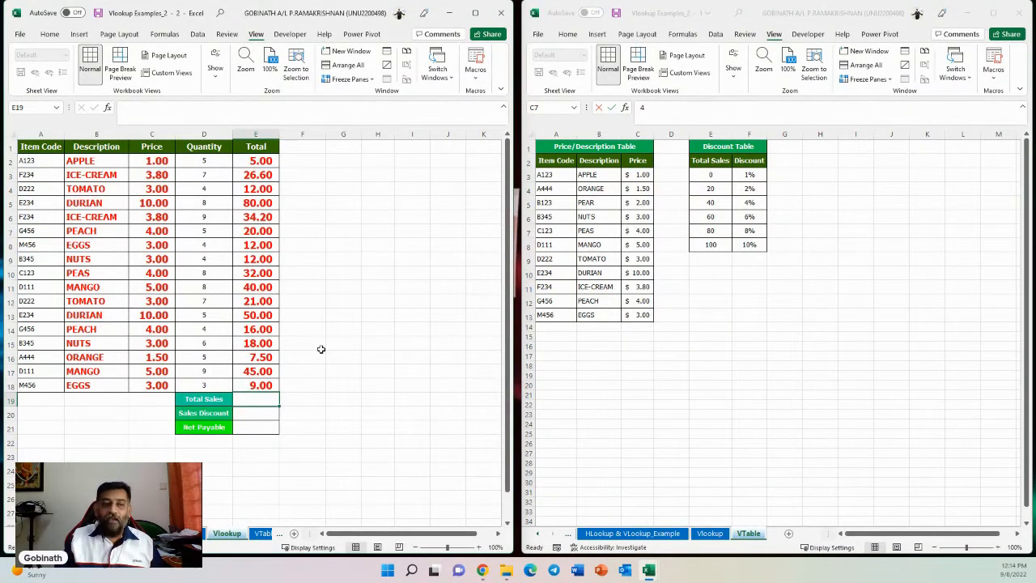
{"action": "key", "text": "alt+equal"}
{"action": "key", "text": "Return"}
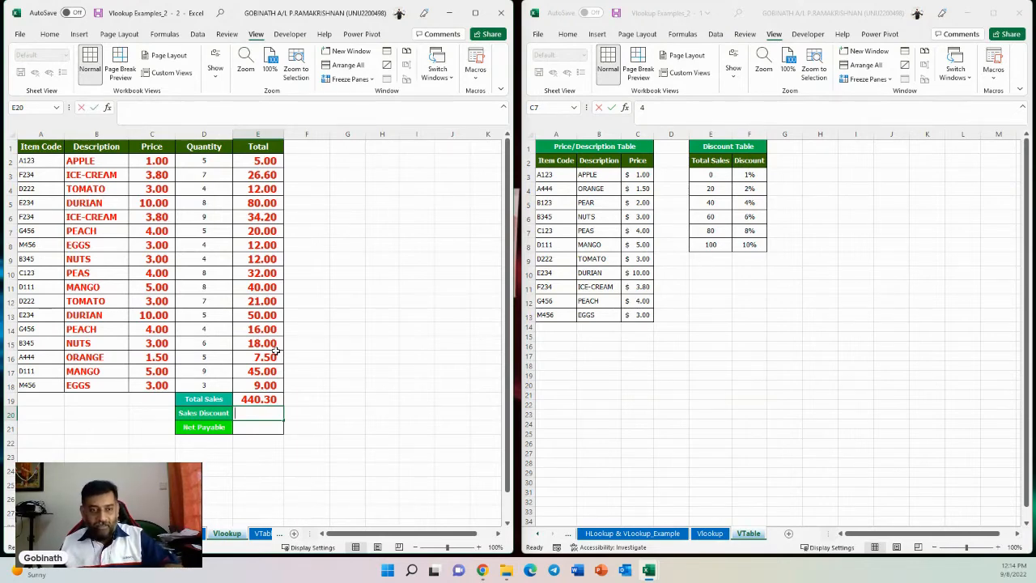
- Enter =VLOOKUP(E19,VTable!E1:F8,2,1) in E20 to look up the discount rate approximately from the Discount Table
{"action": "type", "text": "=vl"}
{"action": "key", "text": "Tab"}
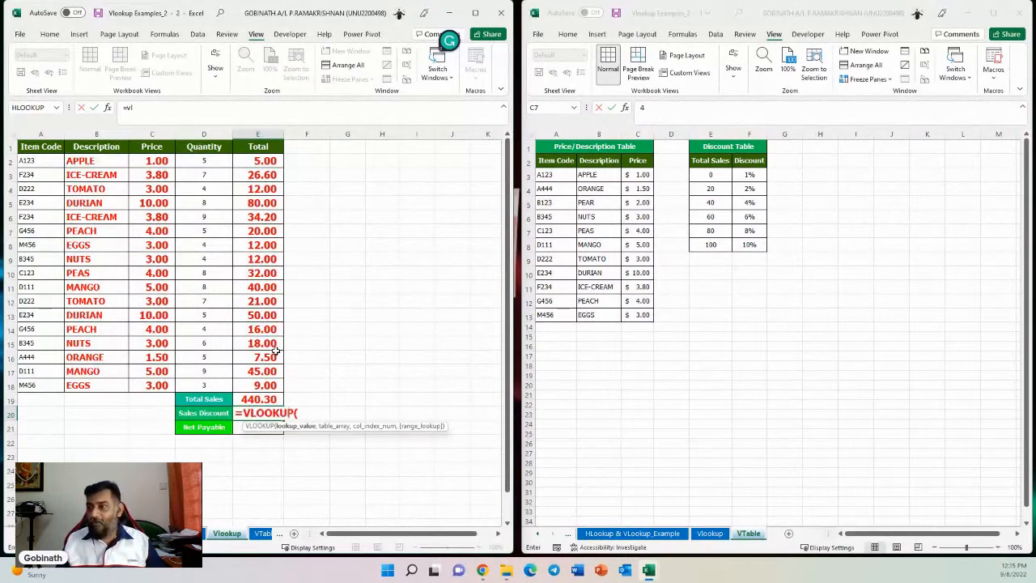
{"action": "left_click", "coordinate": [258, 399]}
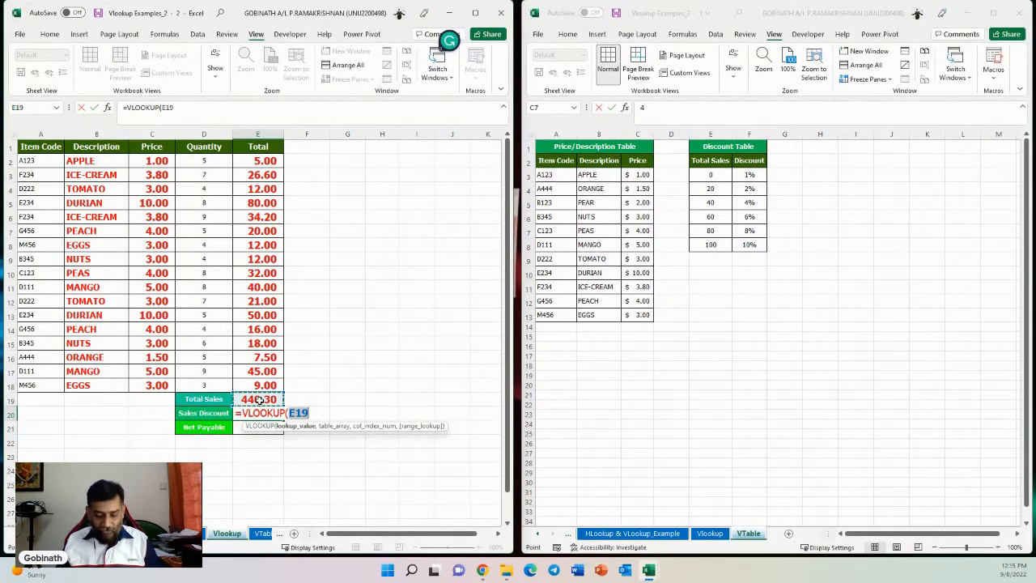
{"action": "type", "text": ","}
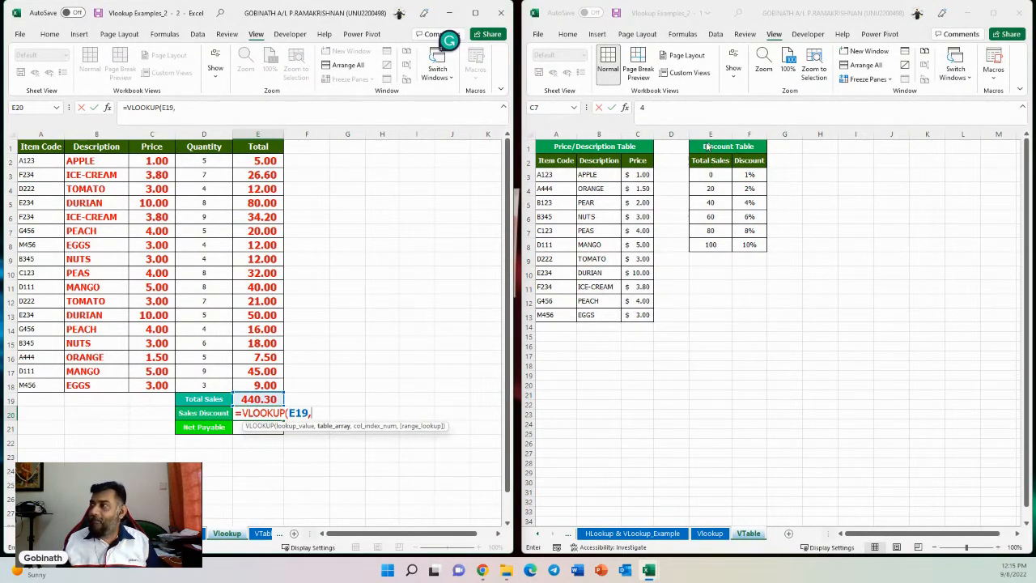
{"action": "left_click_drag", "start_coordinate": [706, 146], "coordinate": [751, 247]}
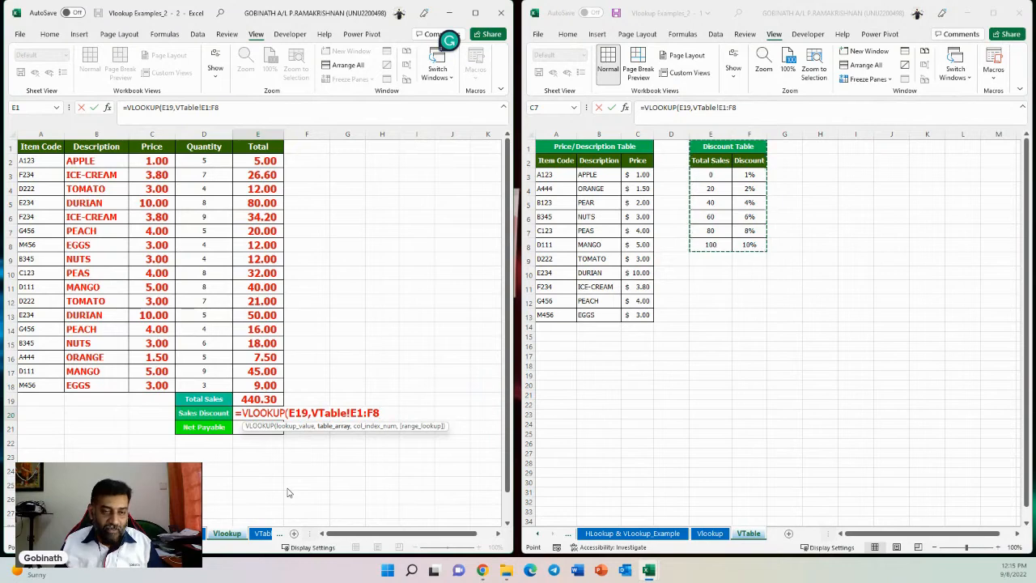
{"action": "type", "text": ","}
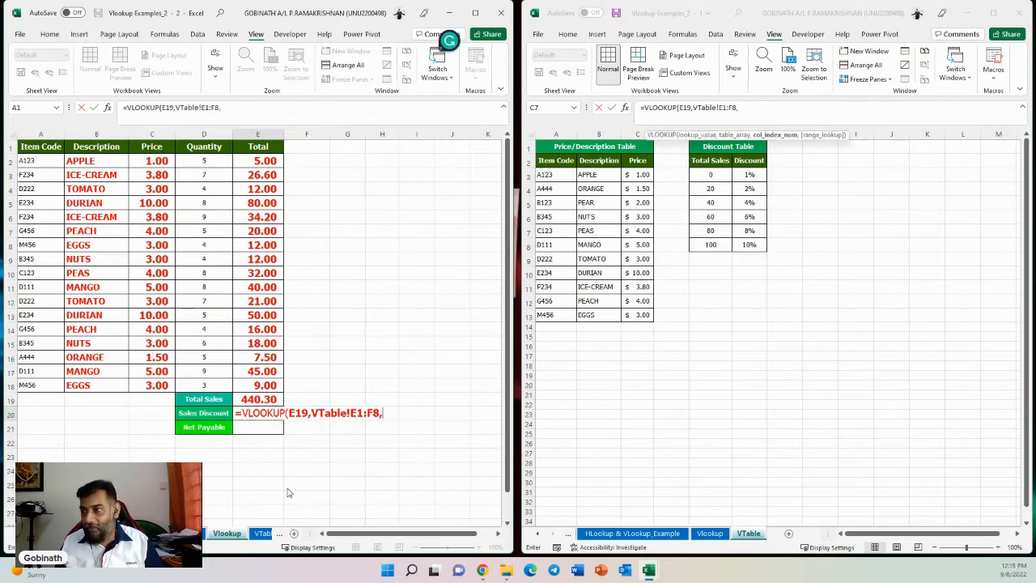
{"action": "type", "text": "2"}
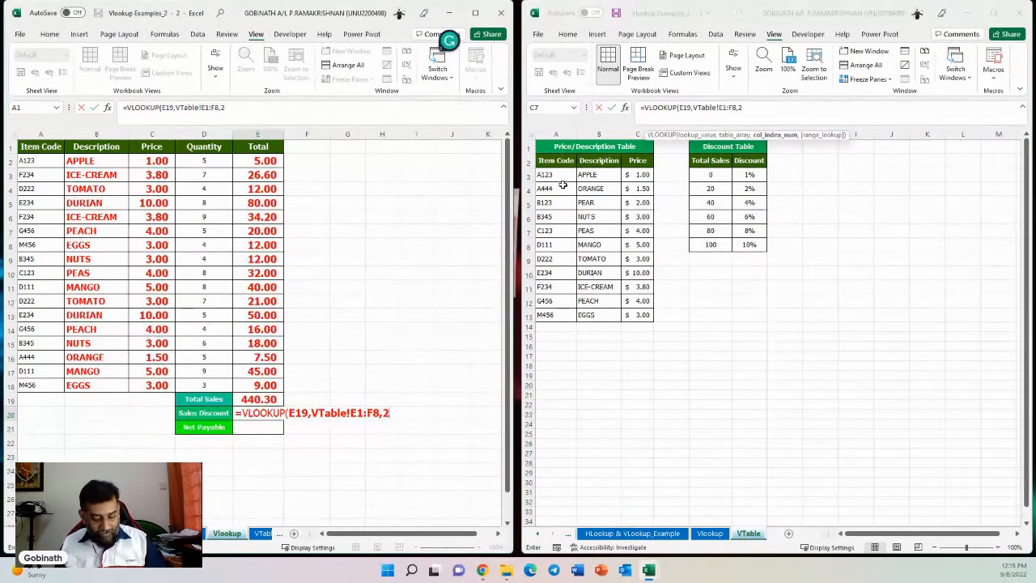
{"action": "type", "text": ",1"}
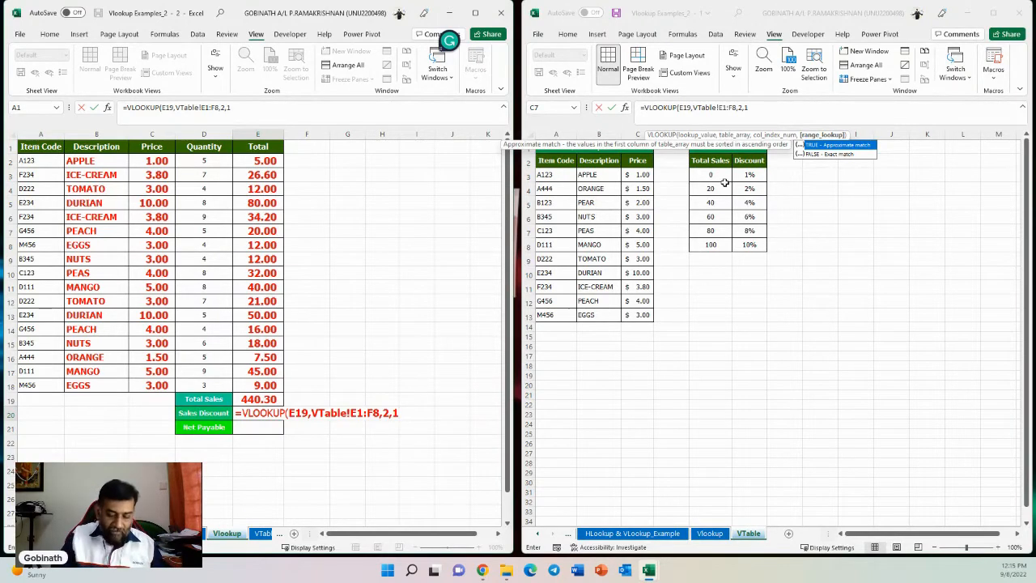
{"action": "type", "text": ")"}
{"action": "key", "text": "Return"}
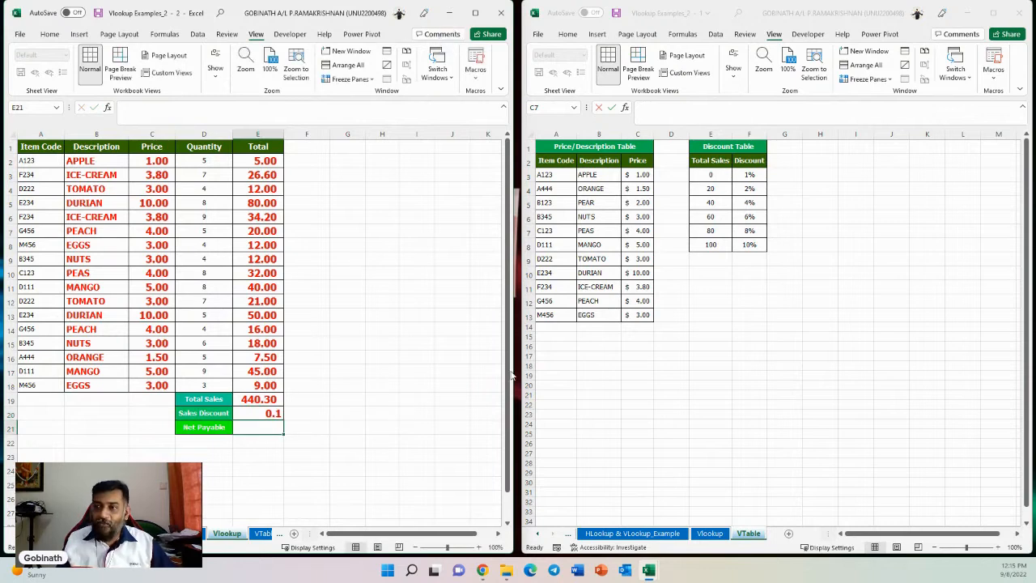
- Edit the E20 formula to multiply the looked-up rate by E19 for the Sales Discount amount
{"action": "left_click", "coordinate": [270, 415]}
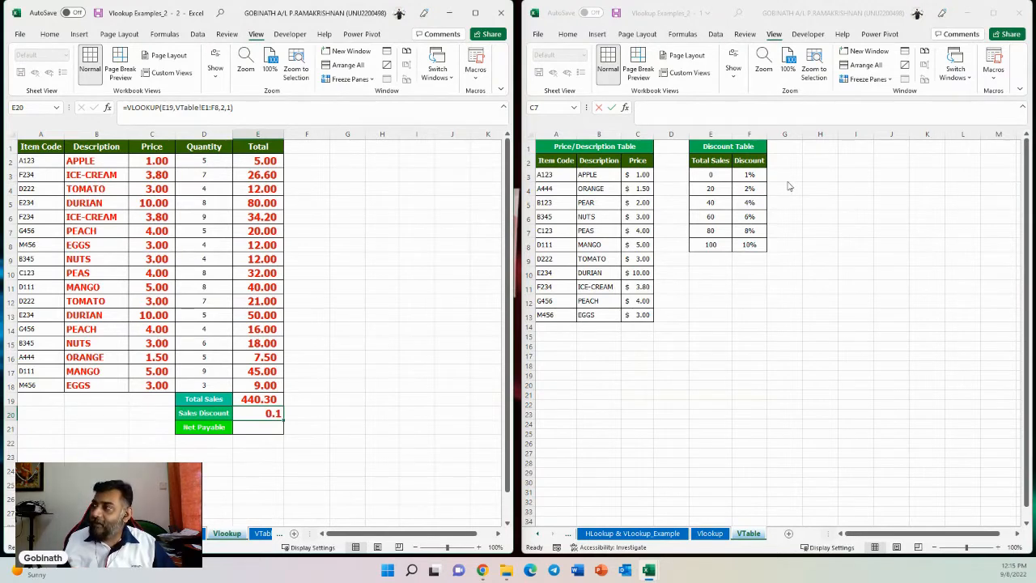
{"action": "double_click", "coordinate": [259, 413]}
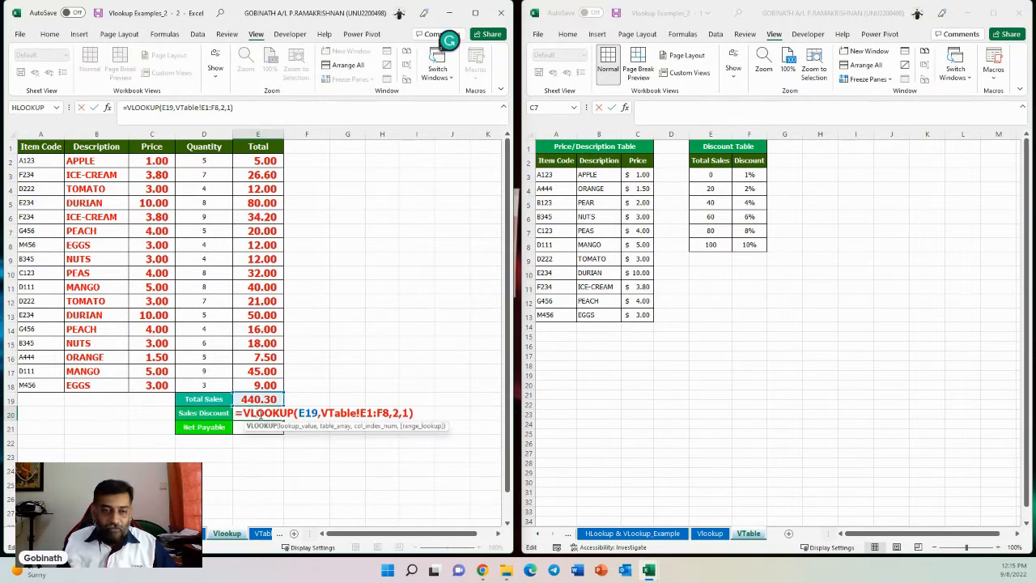
{"action": "left_click", "coordinate": [415, 411]}
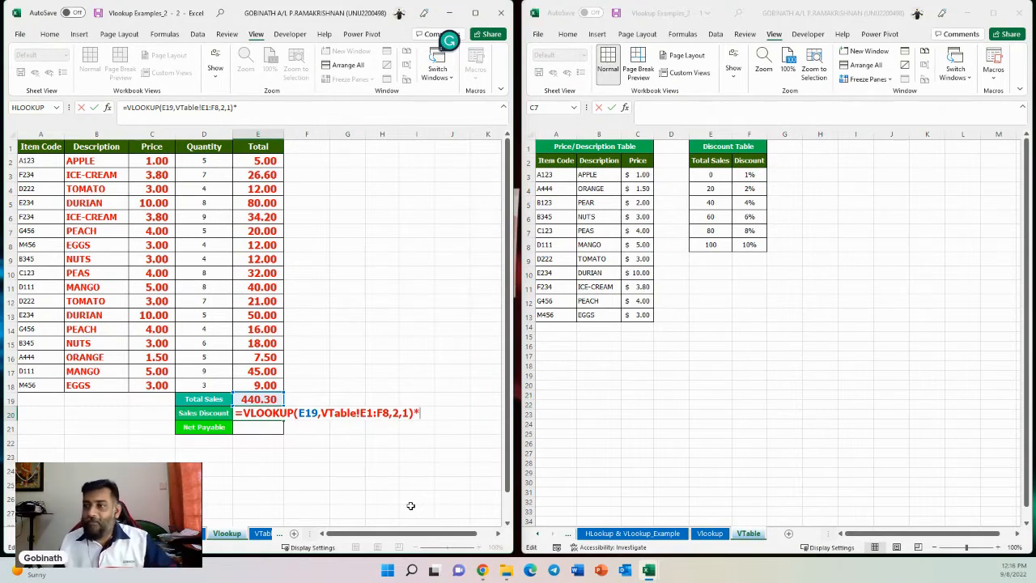
{"action": "left_click", "coordinate": [245, 399]}
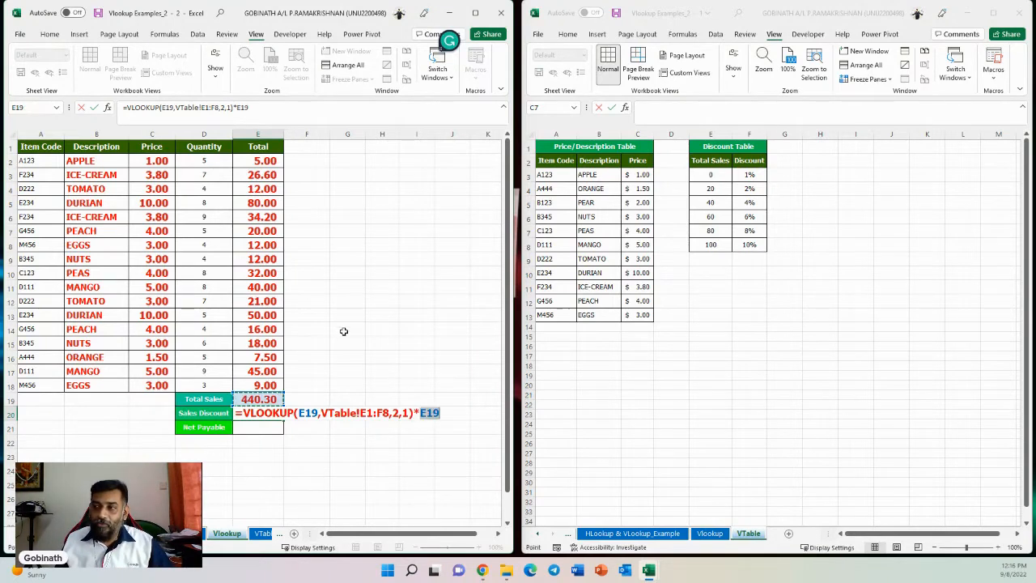
{"action": "key", "text": "Return"}
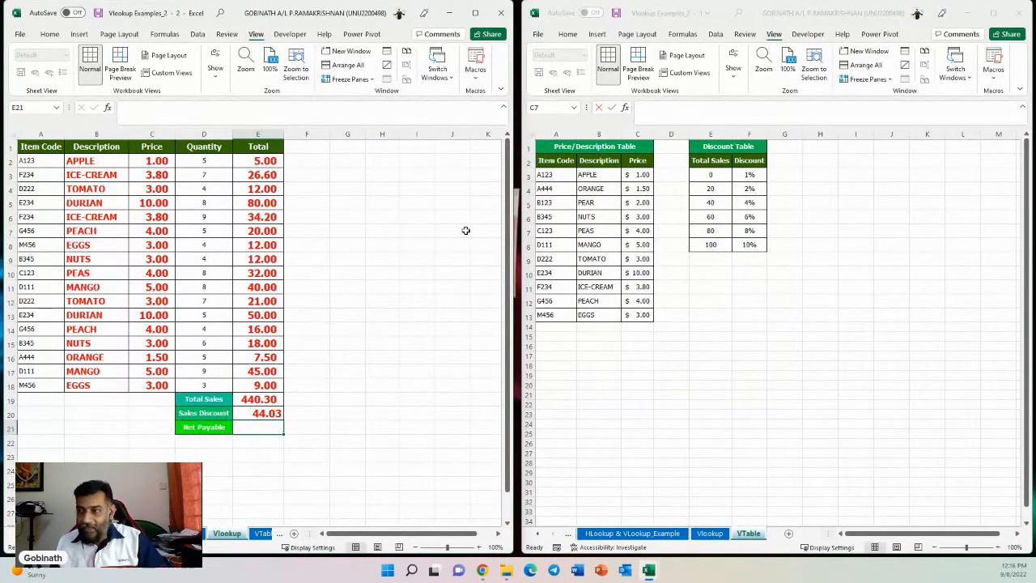
- Enter =E19-E20 in E21 for Net Payable
{"action": "type", "text": "="}
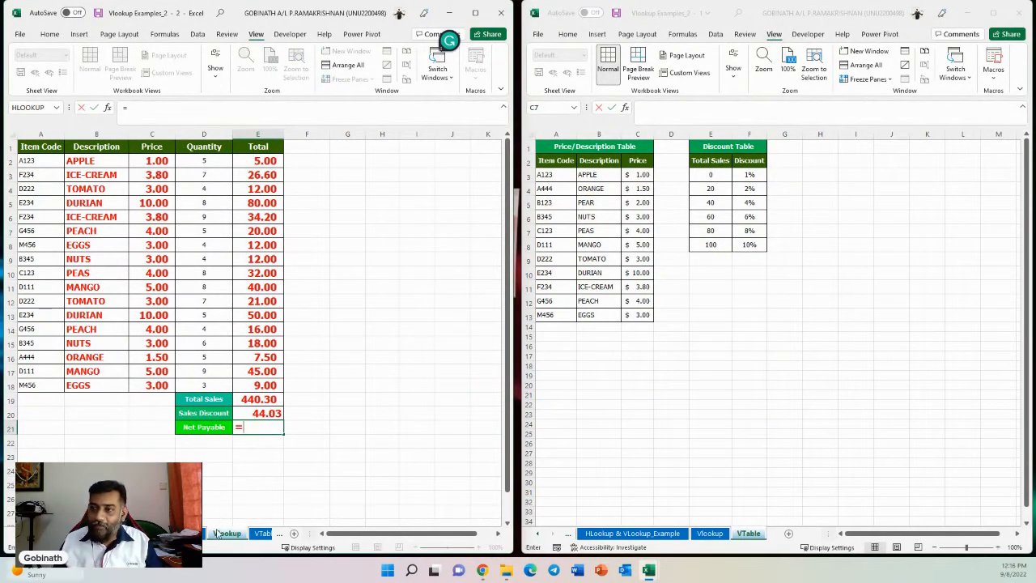
{"action": "left_click", "coordinate": [272, 399]}
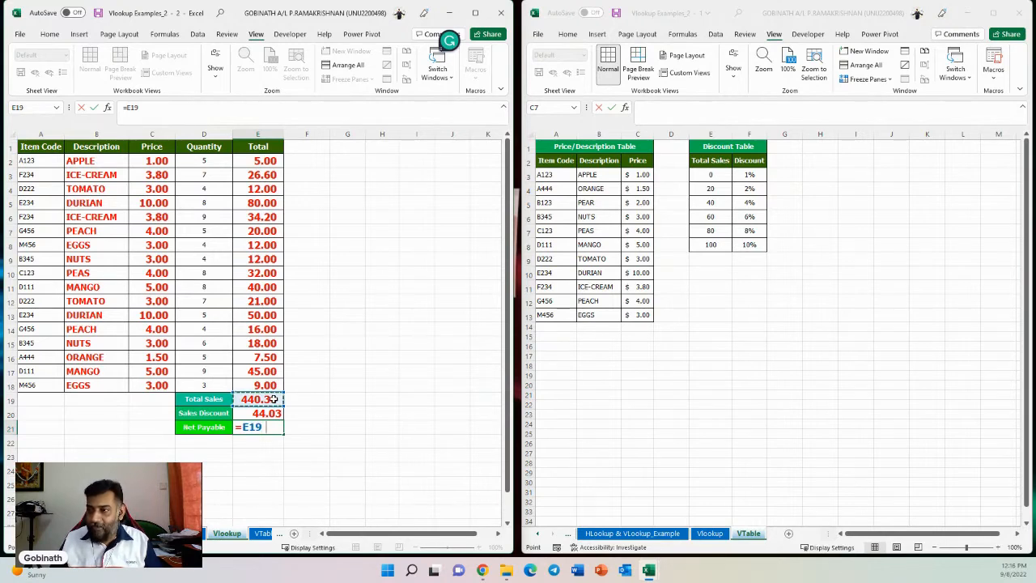
{"action": "type", "text": "-"}
{"action": "left_click", "coordinate": [268, 413]}
{"action": "key", "text": "Return"}
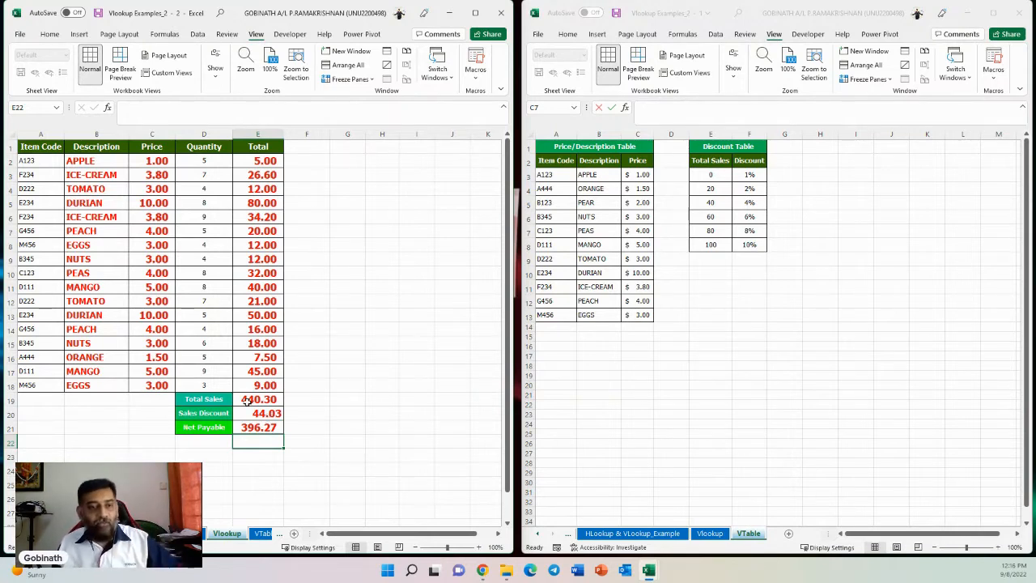
- Close the second workbook window and maximize the remaining window
{"action": "left_click", "coordinate": [322, 345]}
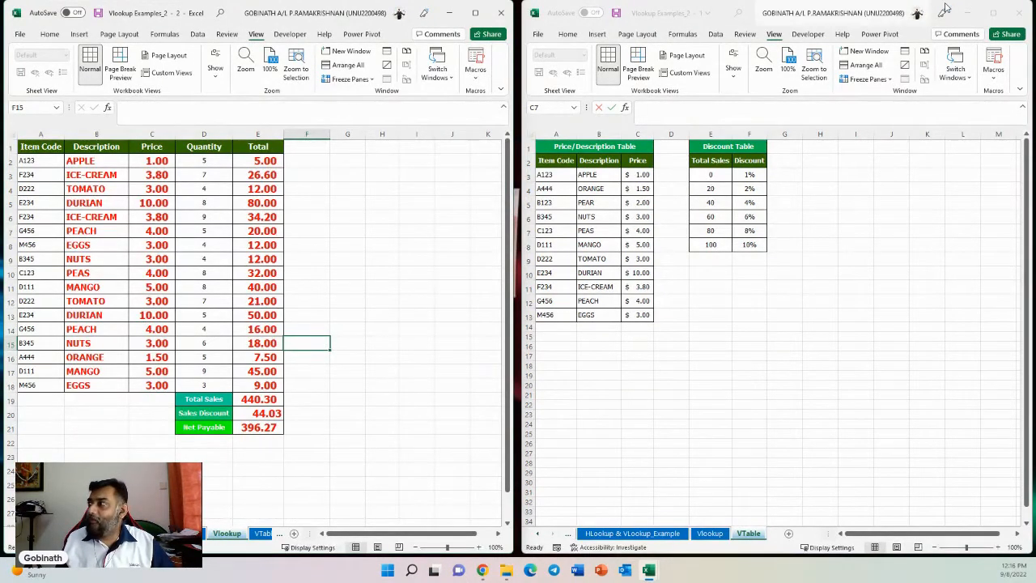
{"action": "left_click", "coordinate": [1019, 13]}
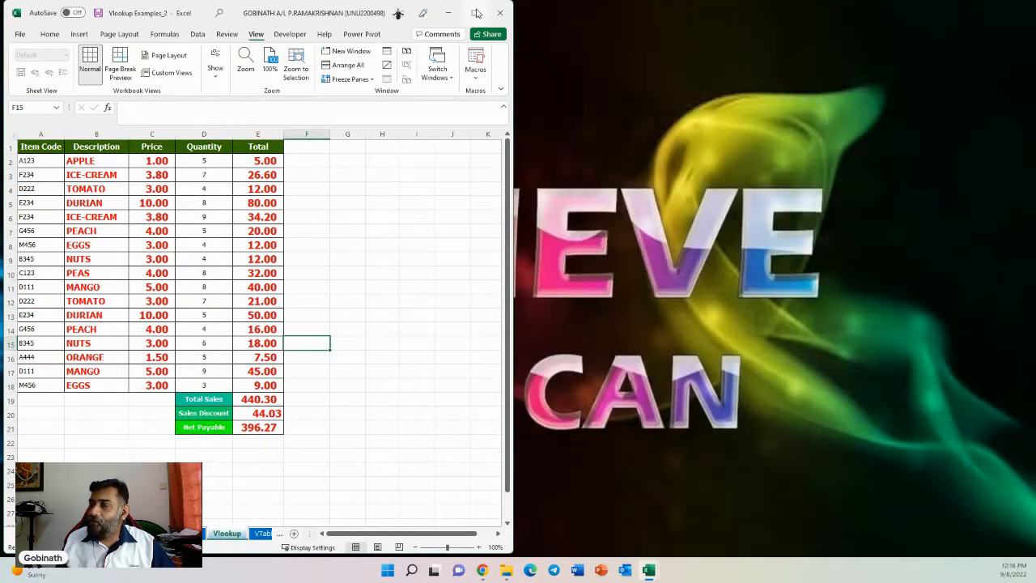
{"action": "left_click", "coordinate": [475, 13]}
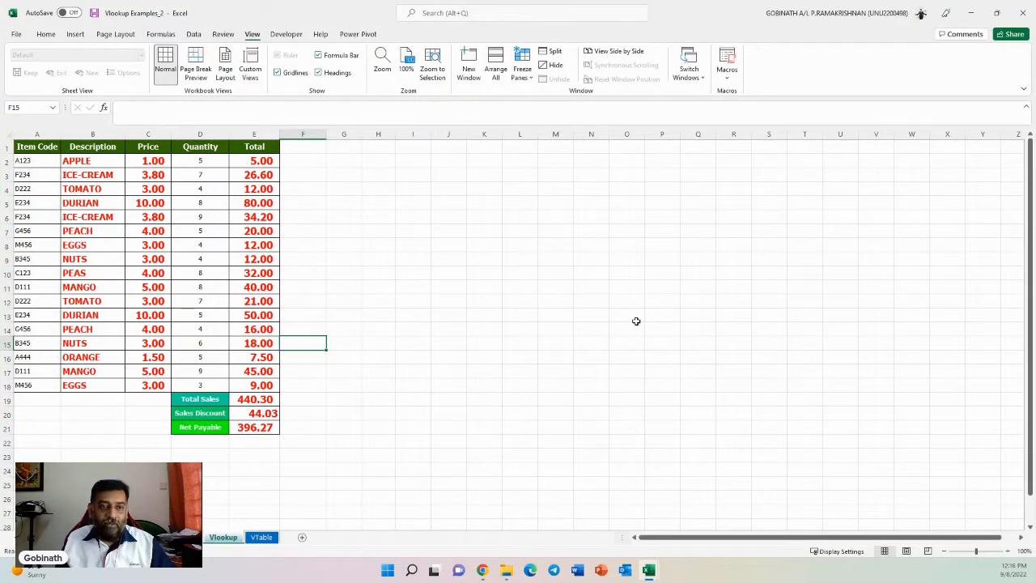
{"action": "left_click", "coordinate": [473, 244]}
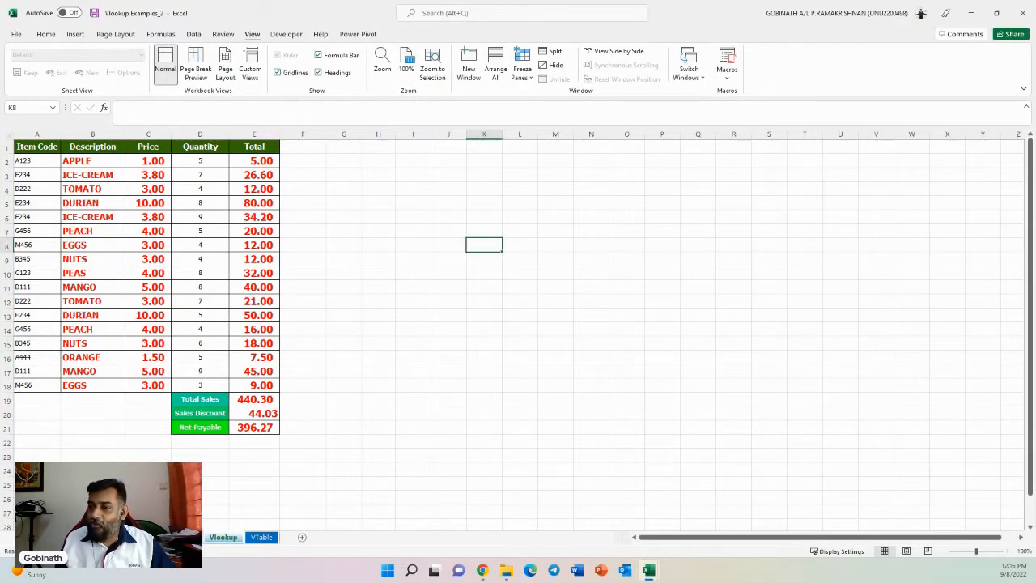
- Browse the workbook's sheets to examine the employee details form and the employee data tables
{"action": "left_click", "coordinate": [16, 537]}
{"action": "left_click", "coordinate": [17, 537]}
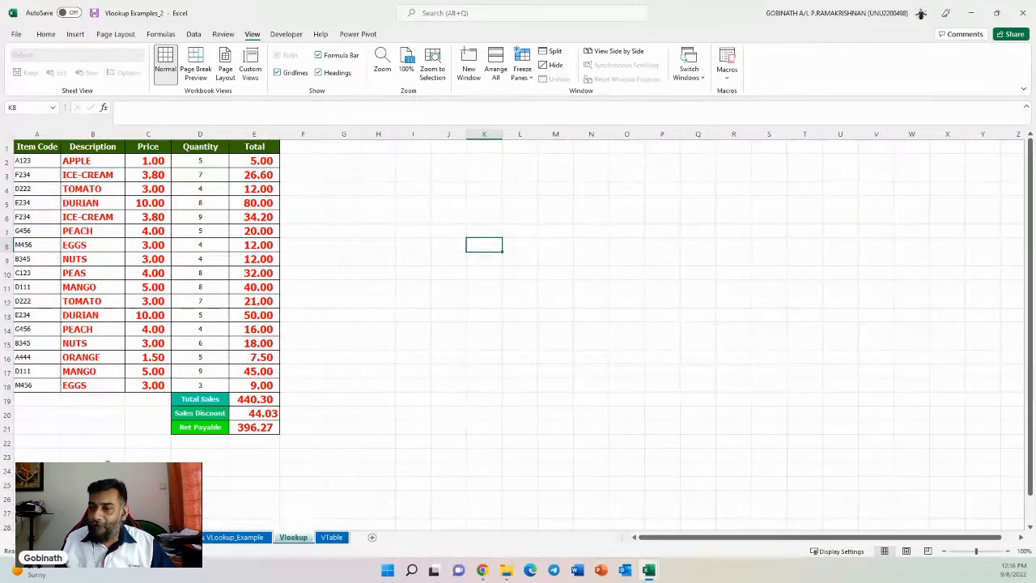
{"action": "left_click", "coordinate": [89, 537]}
{"action": "left_click", "coordinate": [146, 537]}
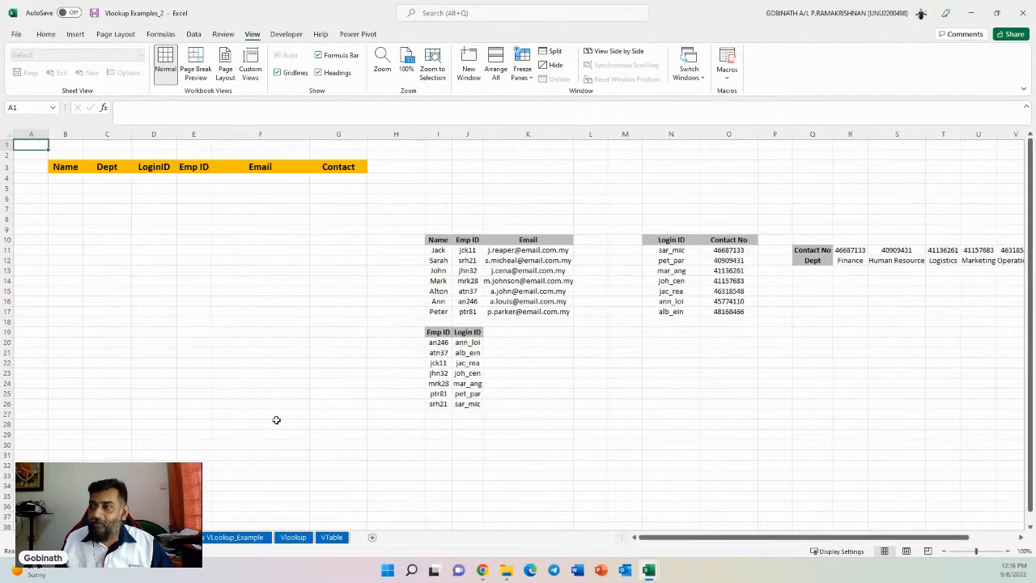
{"action": "left_click", "coordinate": [89, 537]}
{"action": "left_click", "coordinate": [401, 338]}
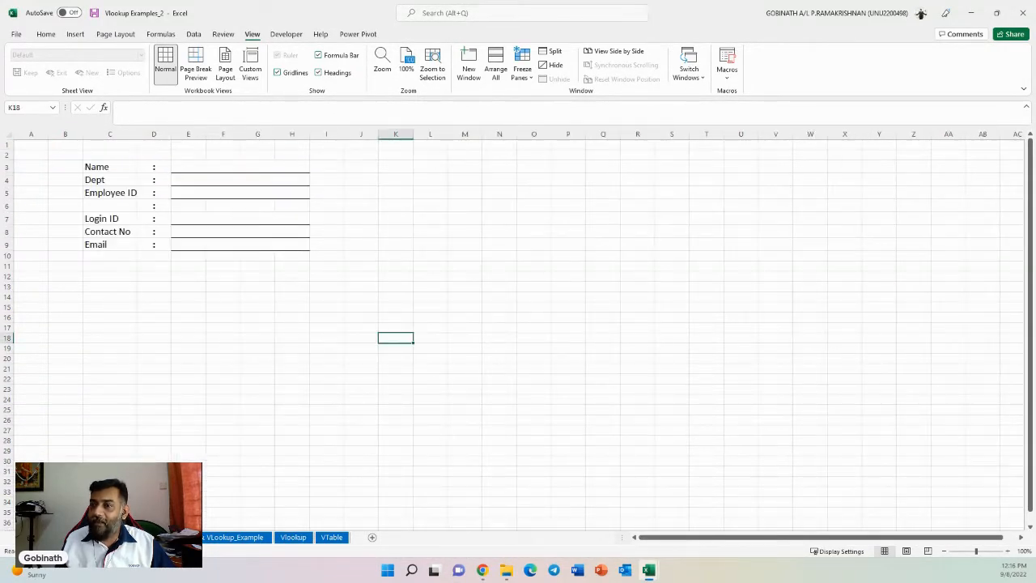
{"action": "left_click", "coordinate": [139, 537]}
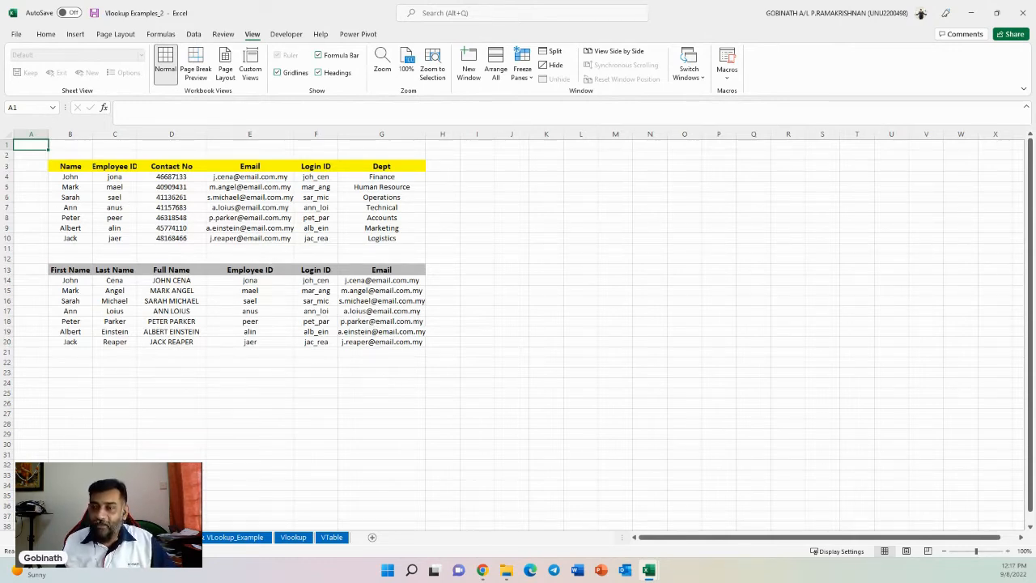
{"action": "left_click", "coordinate": [89, 537]}
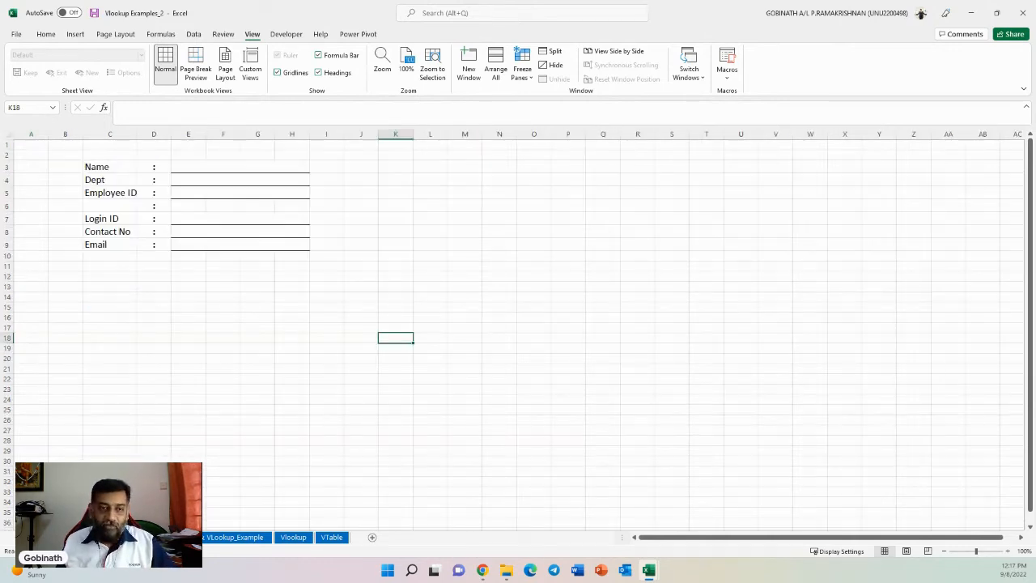
- Enter the first employee's name from the Sheet2 table into the Name field in E3 of the form
{"action": "left_click", "coordinate": [246, 167]}
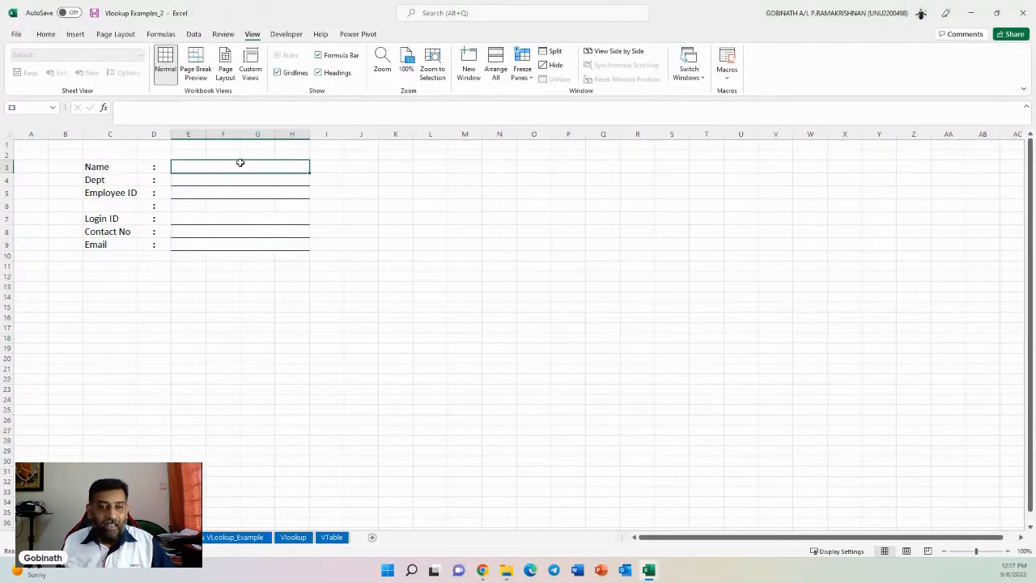
{"action": "left_click", "coordinate": [73, 538]}
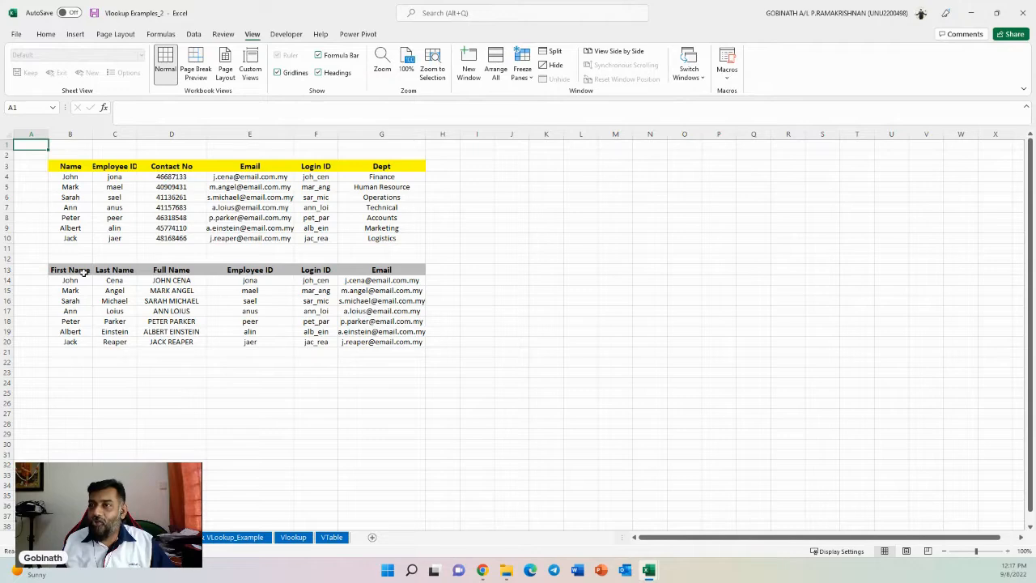
{"action": "left_click", "coordinate": [72, 176]}
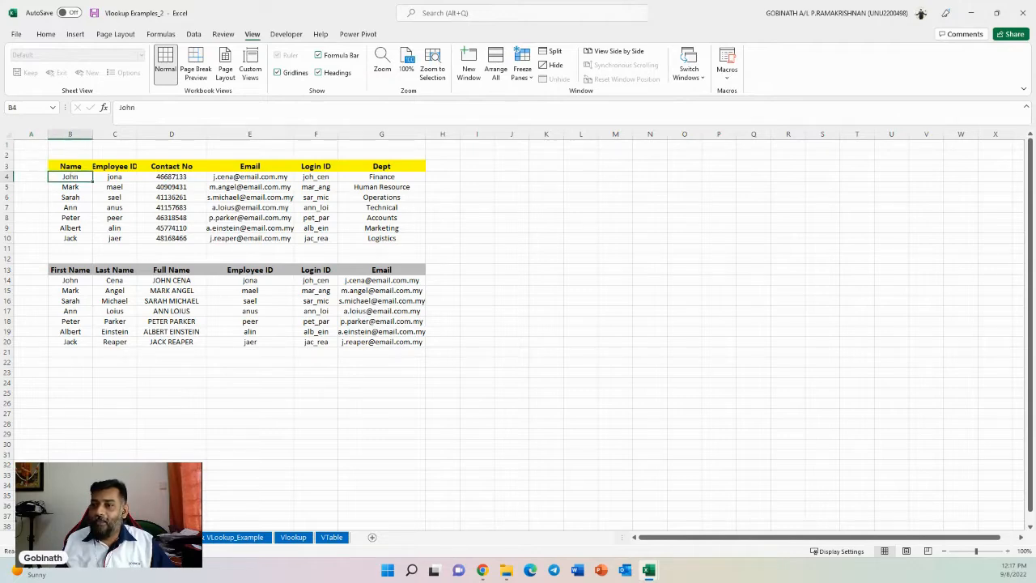
{"action": "left_click", "coordinate": [61, 537]}
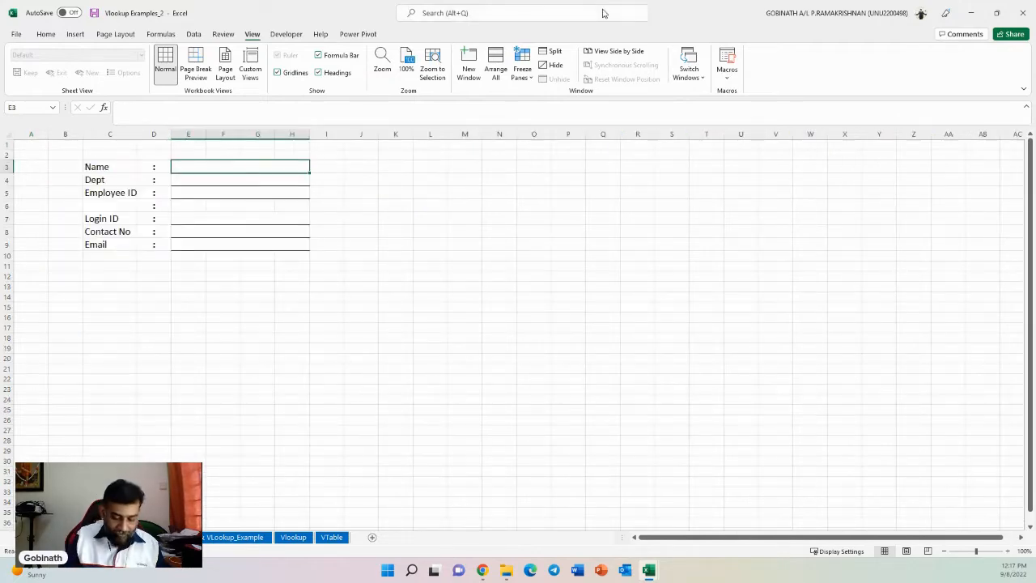
{"action": "type", "text": "John"}
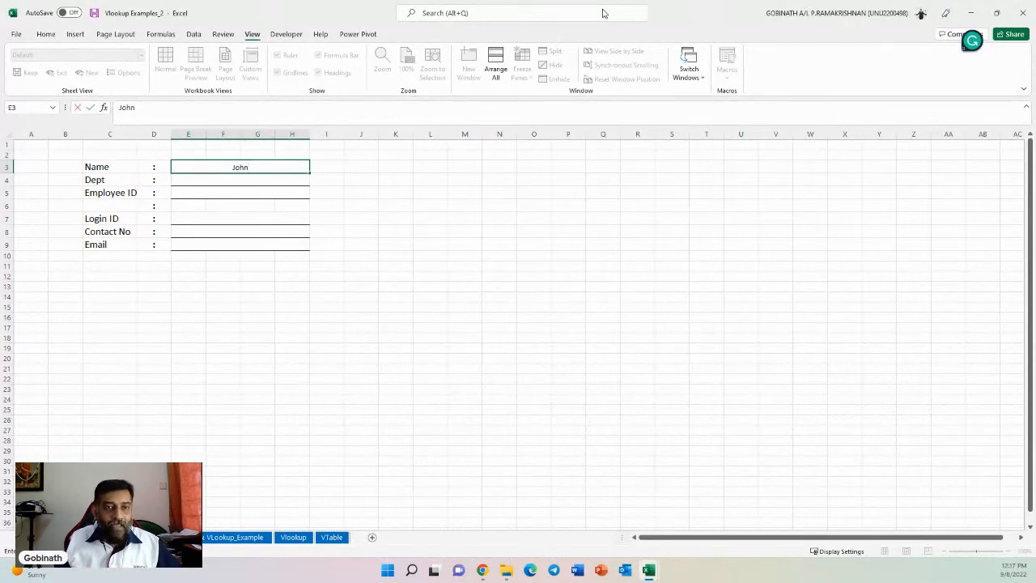
{"action": "key", "text": "Return"}
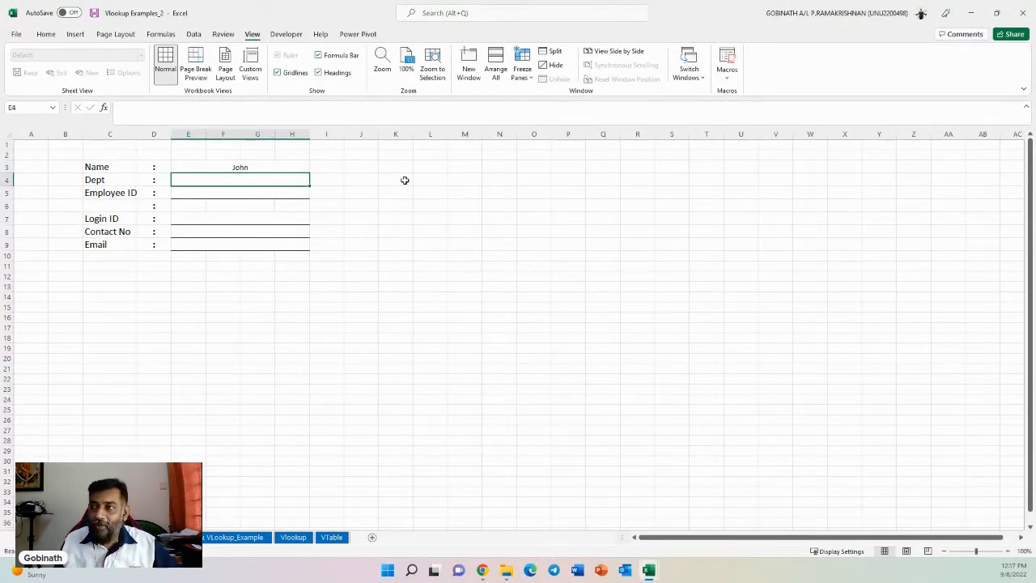
- Zoom in and compare the form's Name entry with the employee table on Sheet2
{"action": "scroll", "coordinate": [410, 405], "scroll_direction": "up", "scroll_amount": 1}
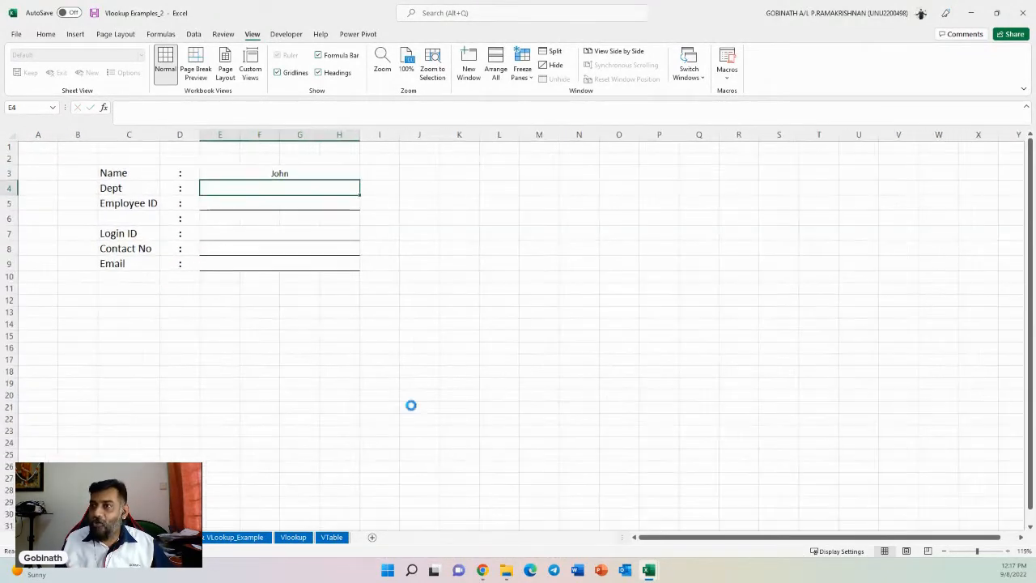
{"action": "scroll", "coordinate": [410, 404], "scroll_direction": "up", "scroll_amount": 4}
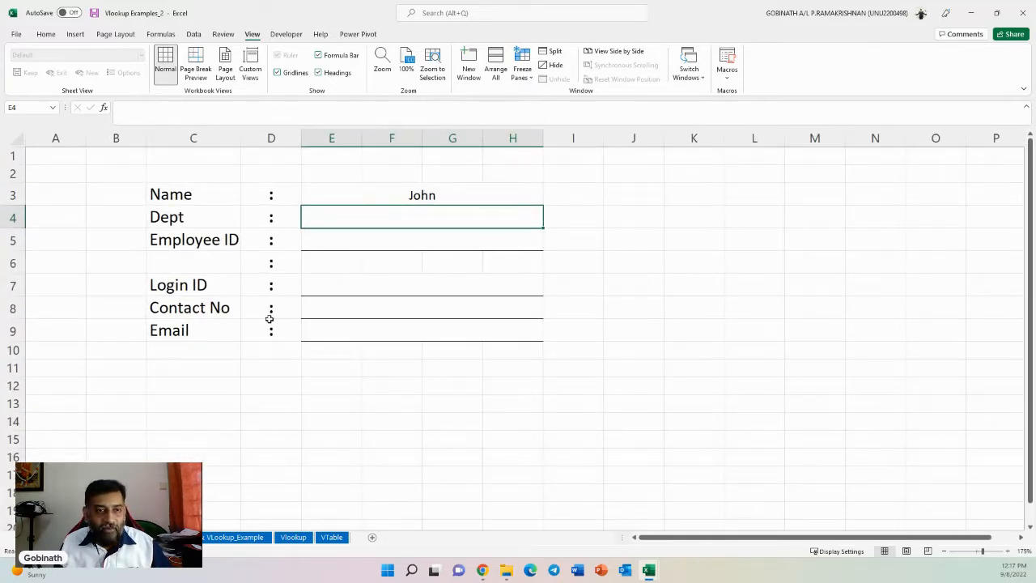
{"action": "left_click", "coordinate": [405, 192]}
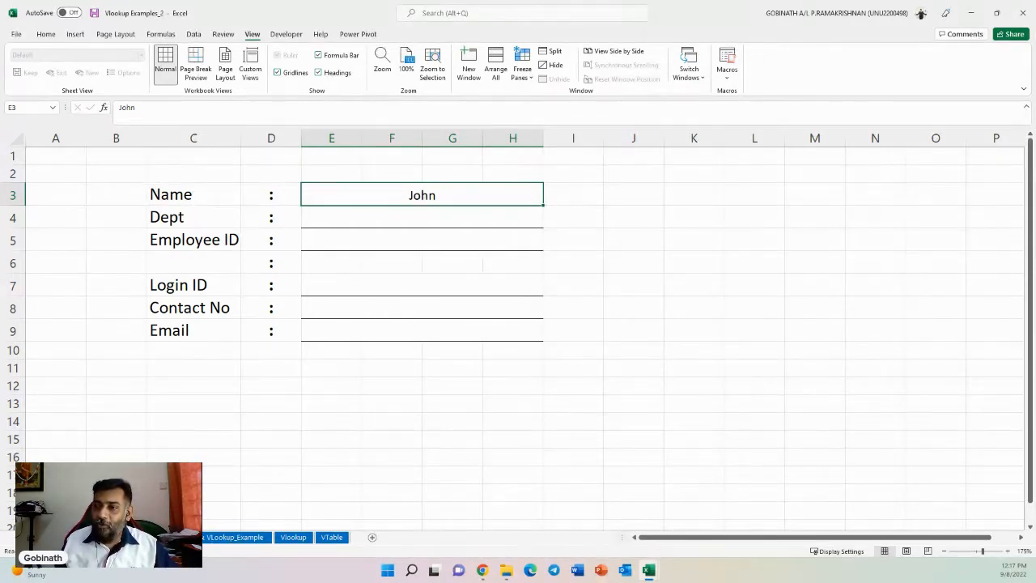
{"action": "key", "text": "ctrl+Page_Up"}
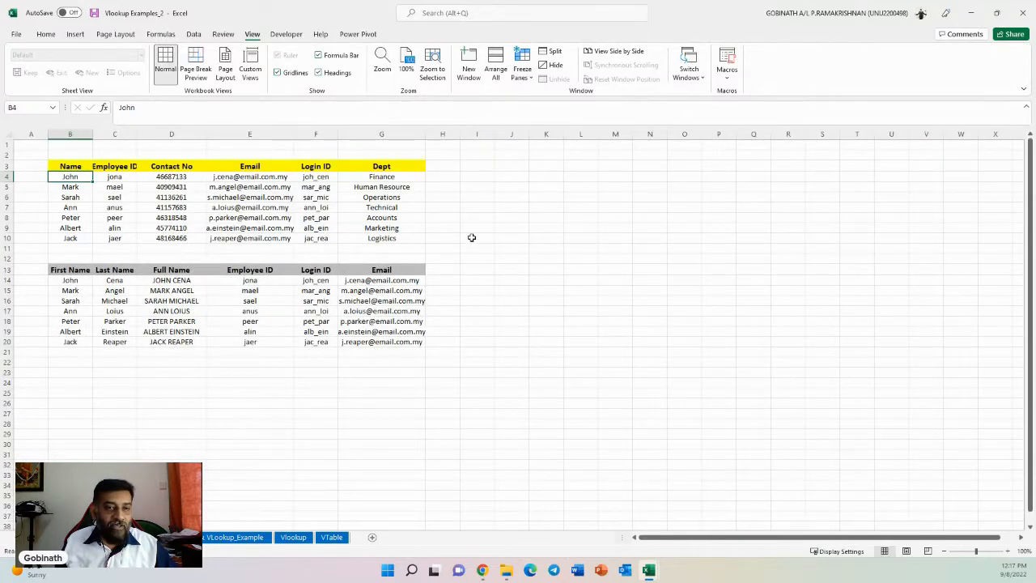
{"action": "scroll", "coordinate": [438, 313], "scroll_direction": "up", "scroll_amount": 2}
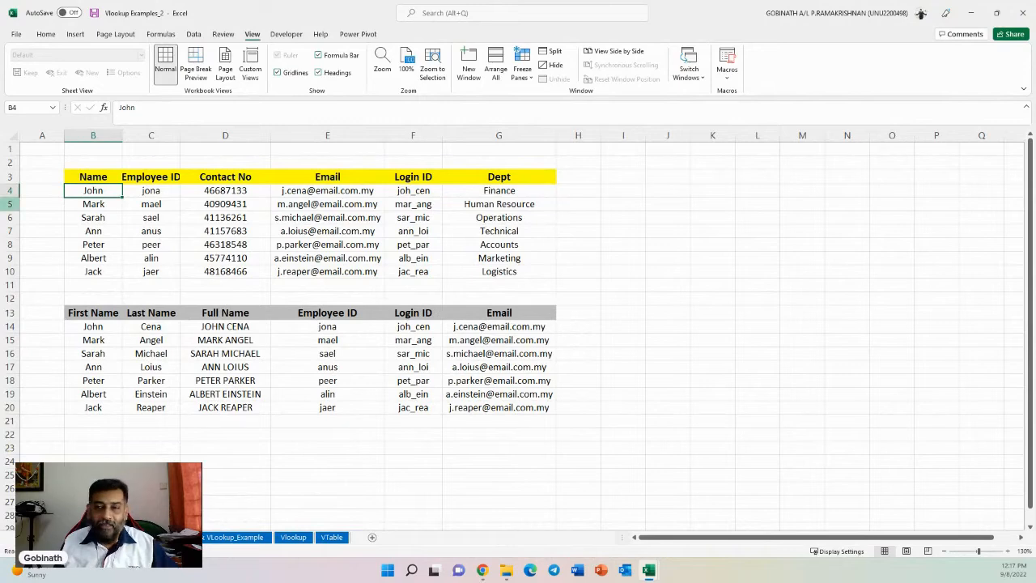
{"action": "left_click", "coordinate": [75, 538]}
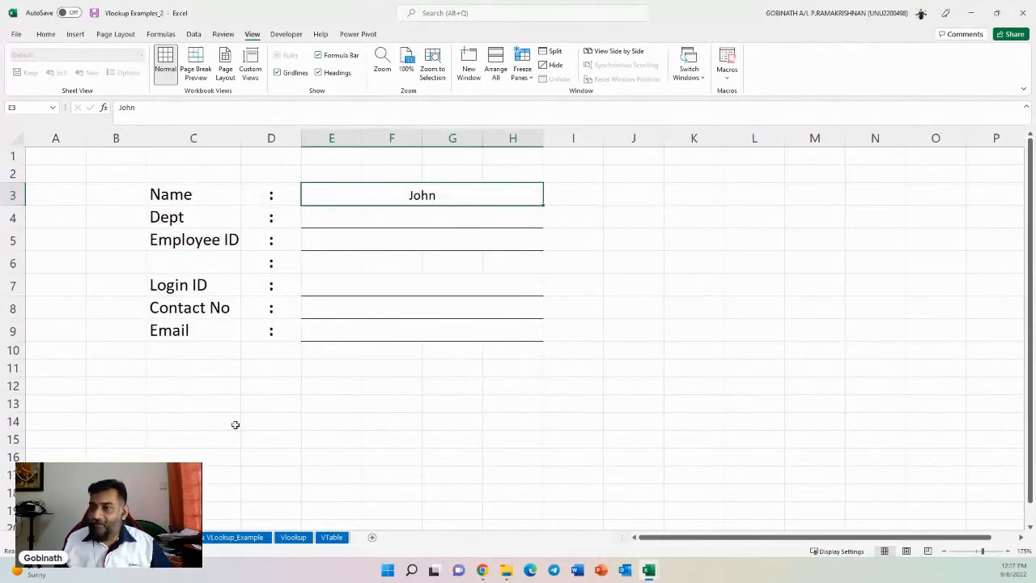
{"action": "left_click", "coordinate": [137, 537]}
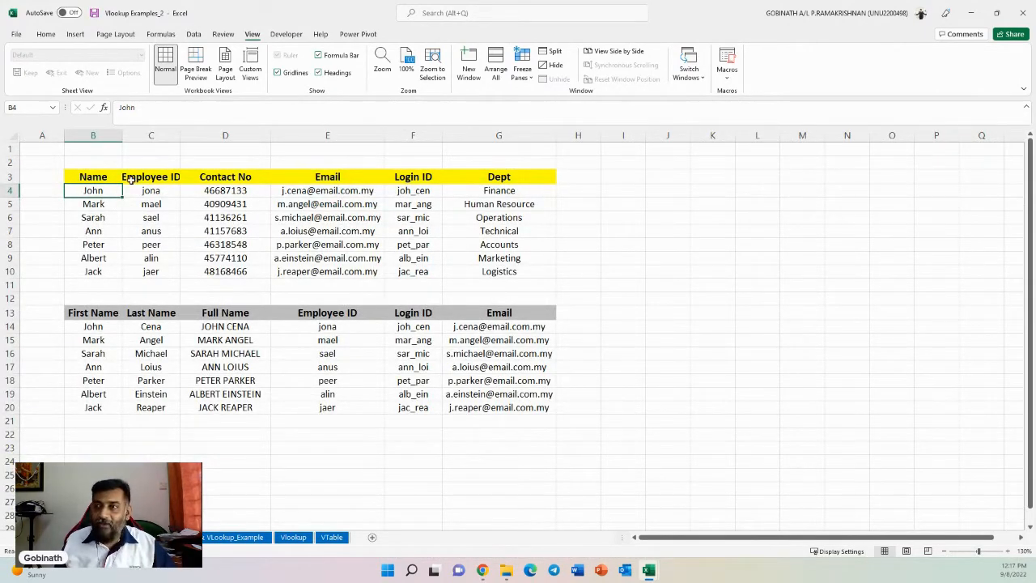
{"action": "left_click", "coordinate": [90, 537]}
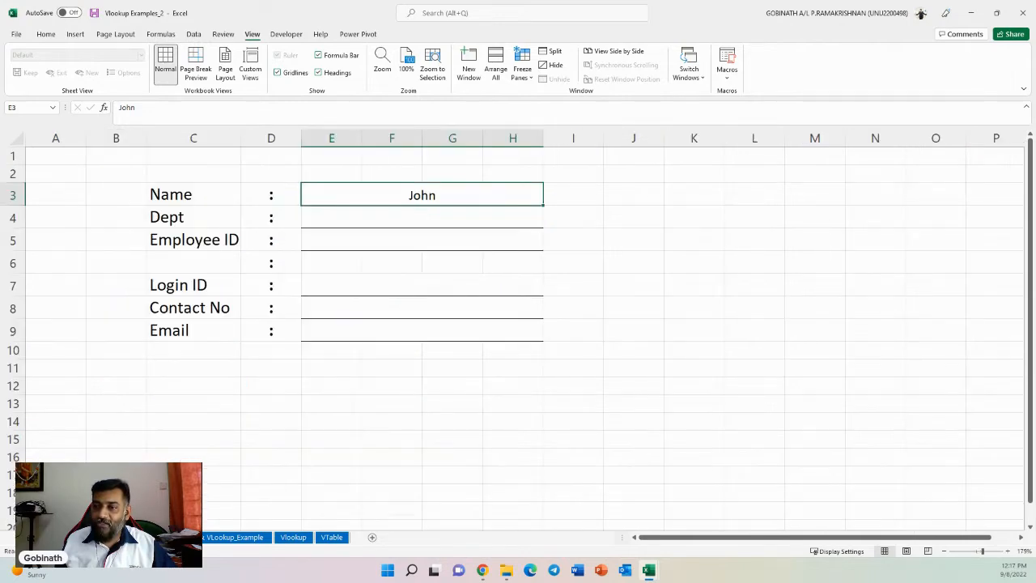
- Enter =VLOOKUP(E3,Sheet2!B3:G10,6,0) in E4 to look up the employee's Dept by exact match
{"action": "left_click", "coordinate": [423, 225]}
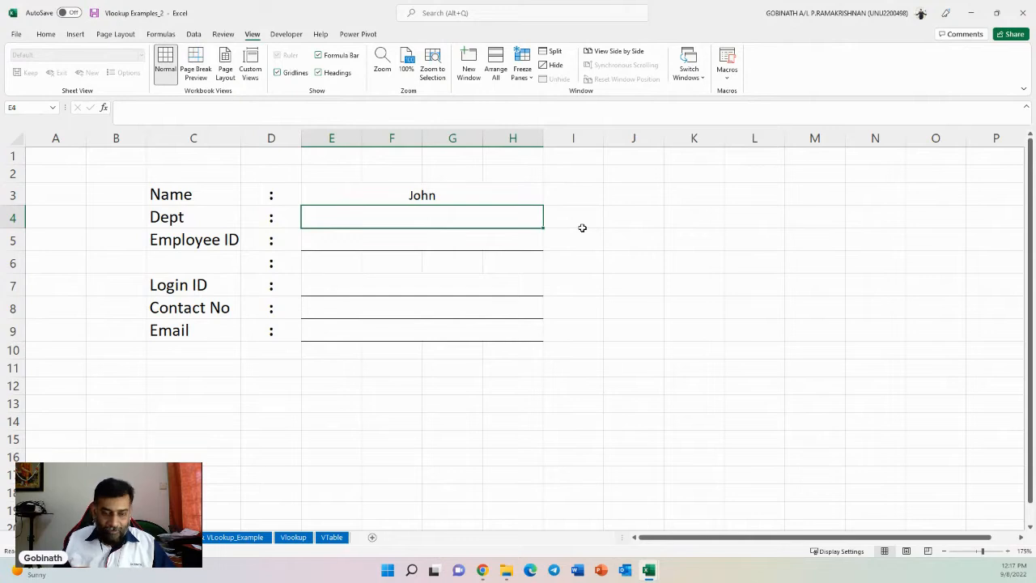
{"action": "type", "text": "=vlook"}
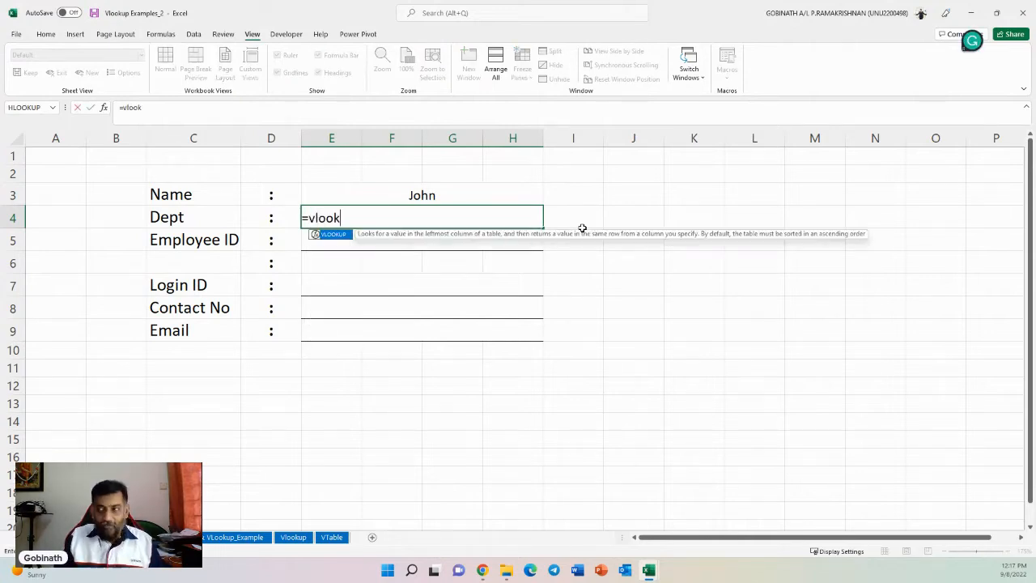
{"action": "key", "text": "Tab"}
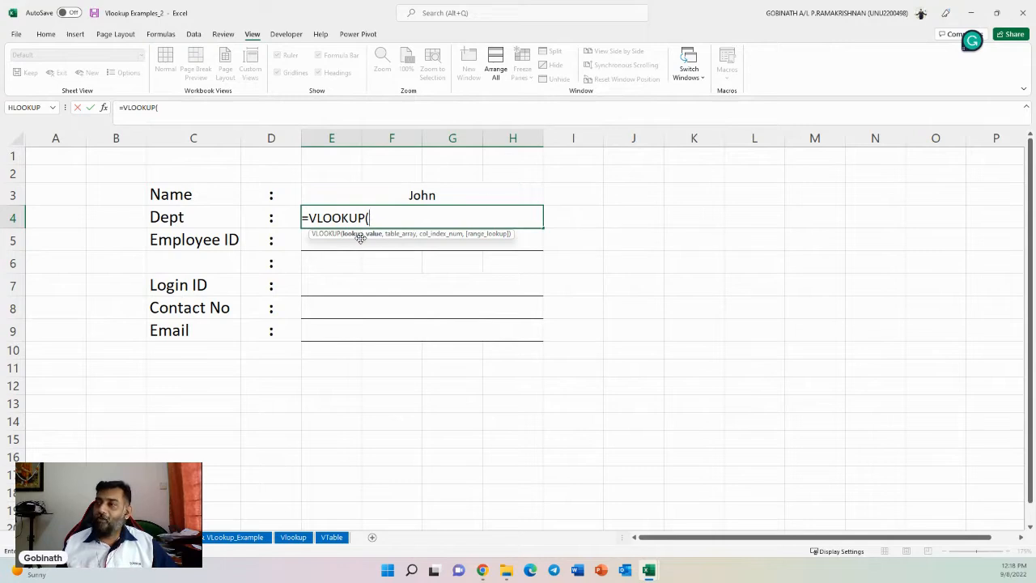
{"action": "left_click", "coordinate": [413, 191]}
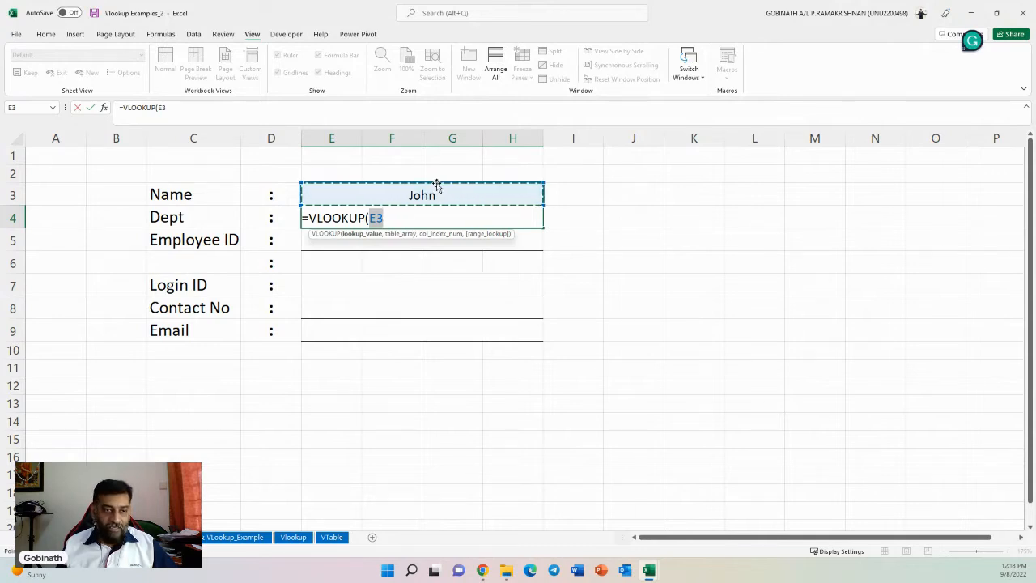
{"action": "type", "text": ","}
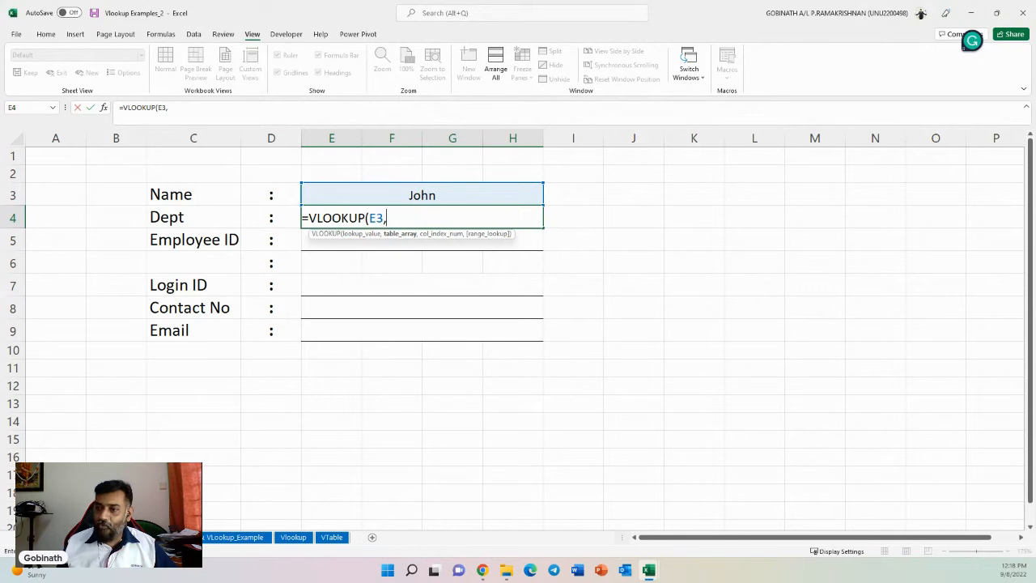
{"action": "left_click", "coordinate": [162, 537]}
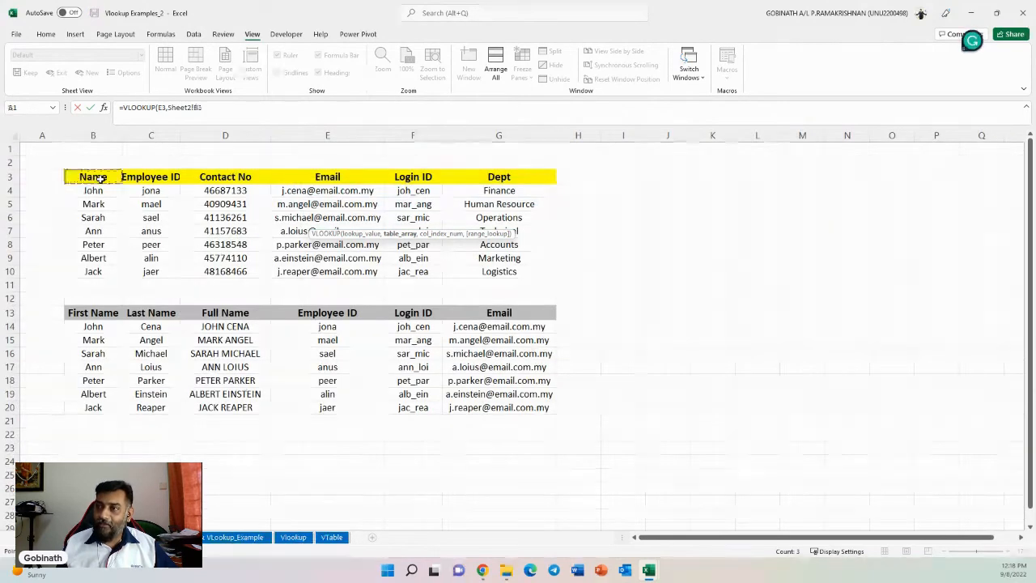
{"action": "left_click_drag", "start_coordinate": [102, 175], "coordinate": [496, 269]}
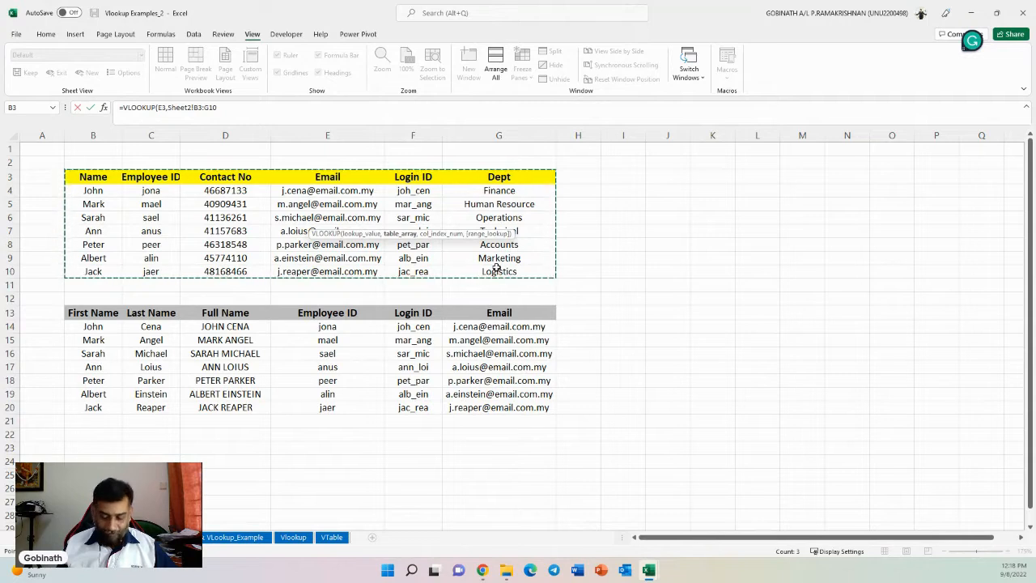
{"action": "type", "text": ","}
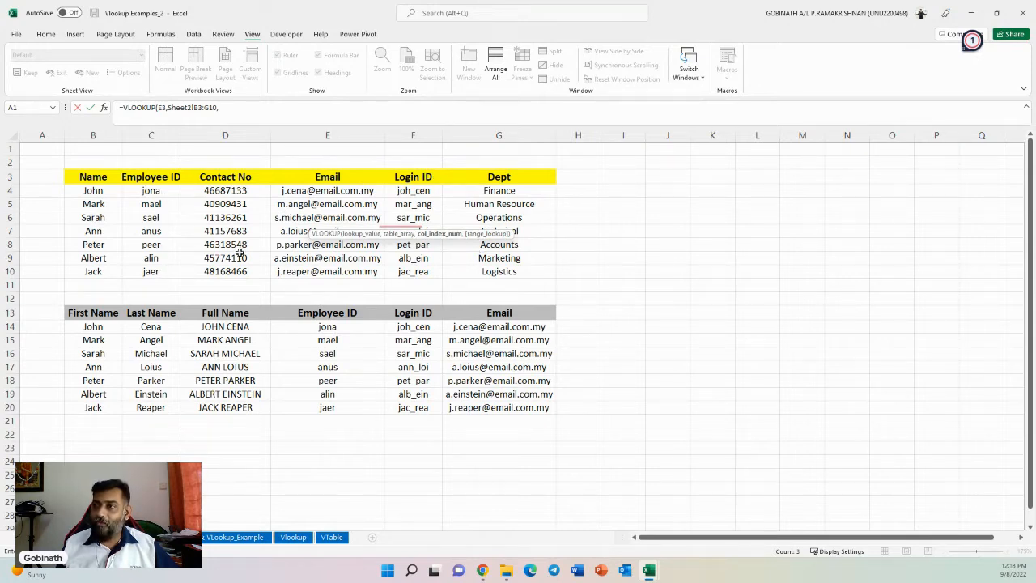
{"action": "left_click", "coordinate": [248, 117]}
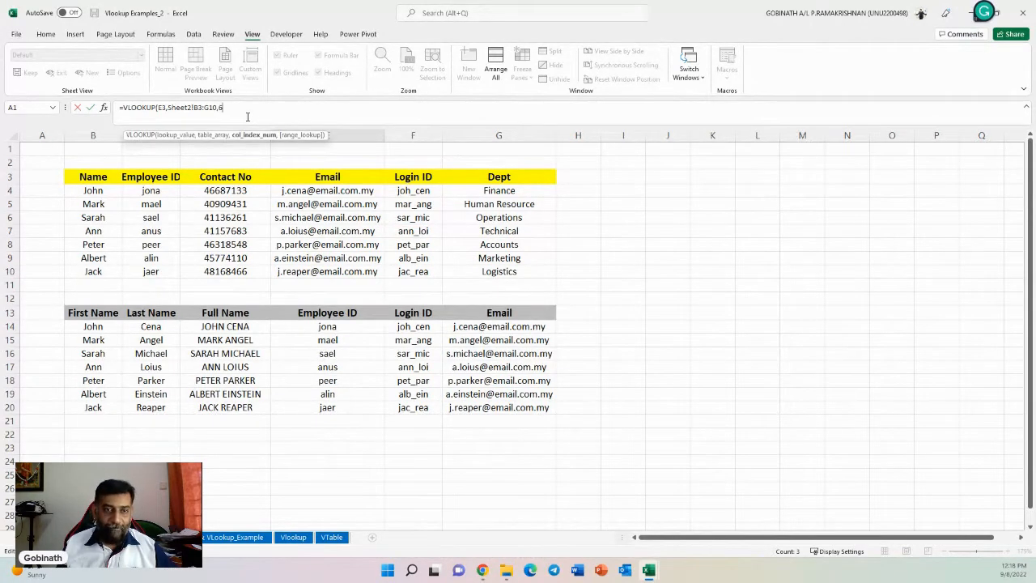
{"action": "type", "text": "6,"}
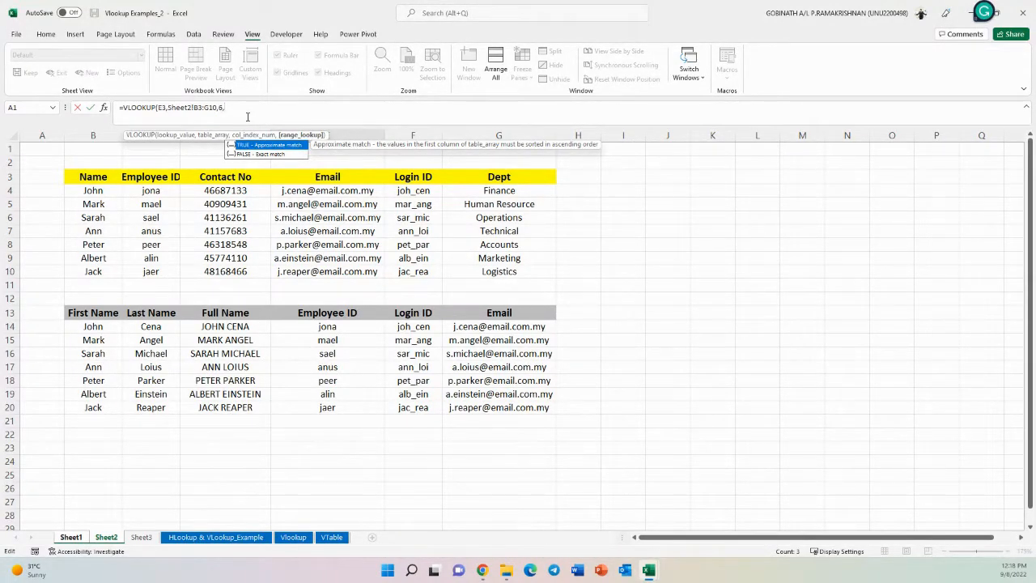
{"action": "type", "text": "0"}
{"action": "type", "text": ")"}
{"action": "key", "text": "Return"}
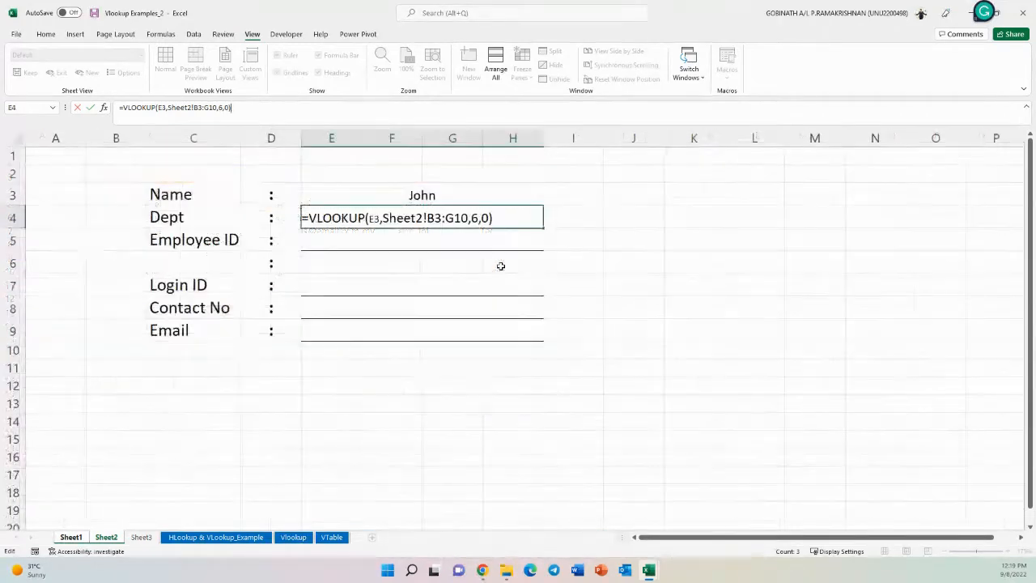
- Check the Dept result against the Dept column of the Sheet2 employee table
{"action": "left_click", "coordinate": [419, 215]}
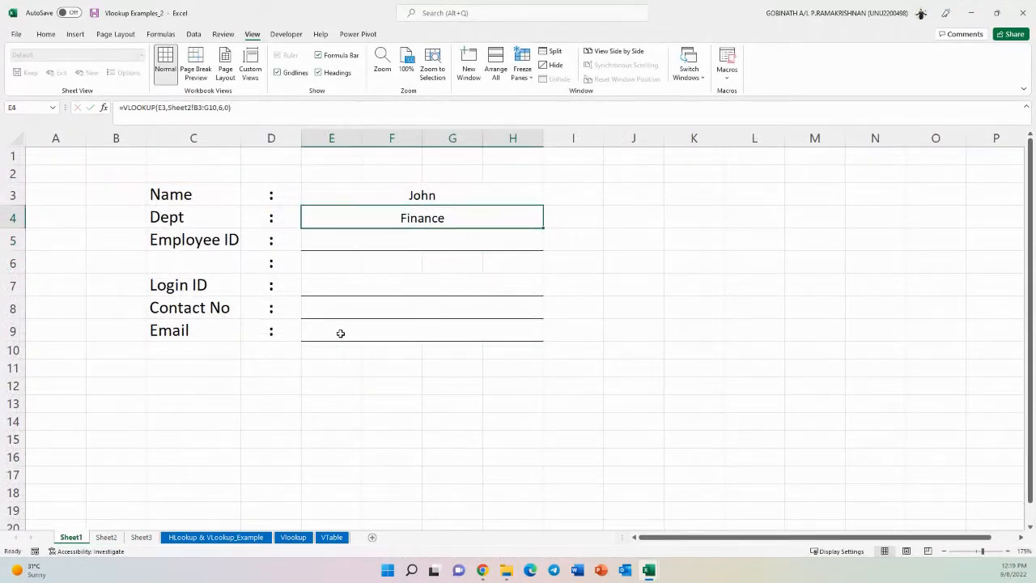
{"action": "left_click", "coordinate": [105, 537]}
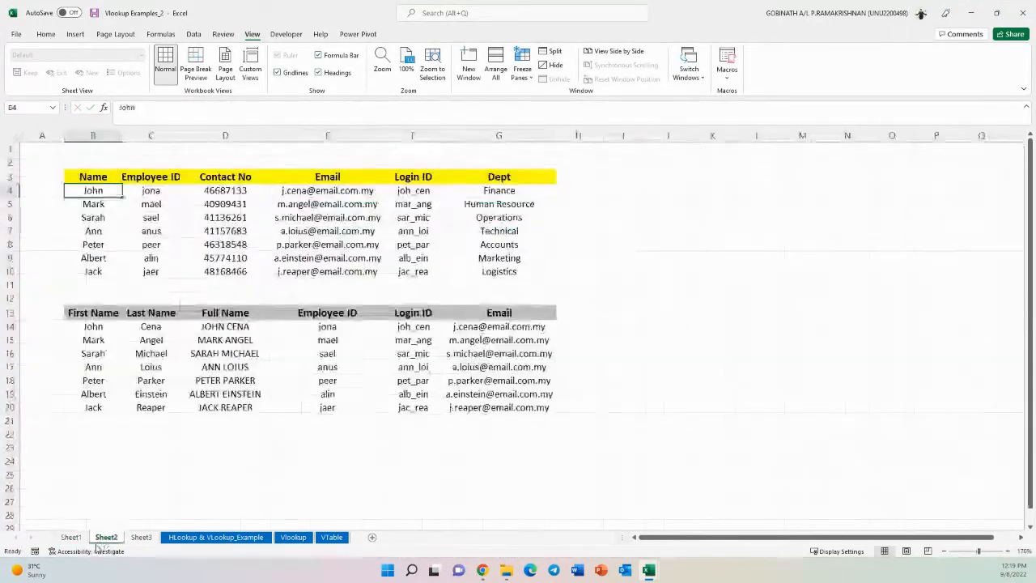
{"action": "left_click", "coordinate": [510, 191]}
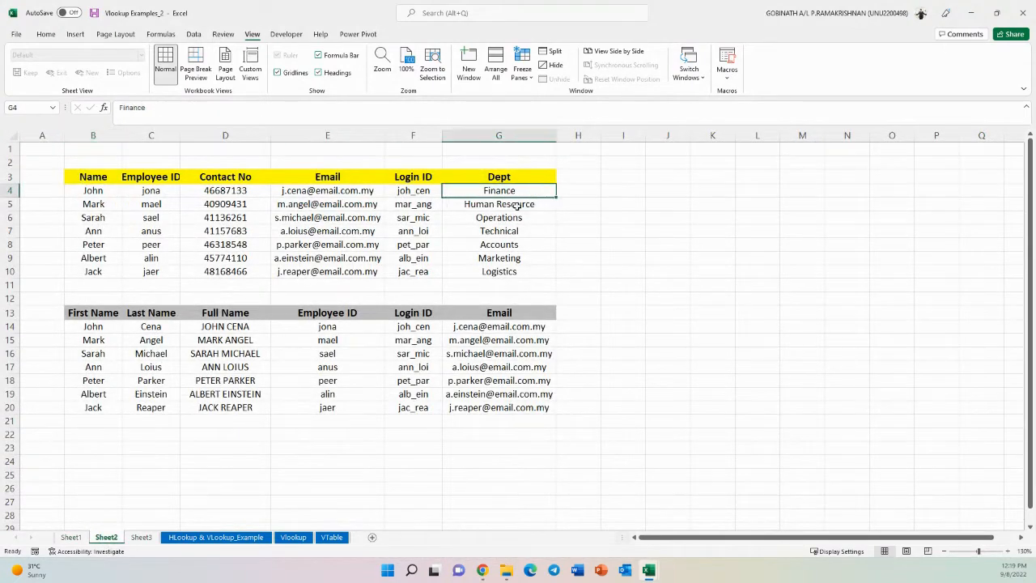
{"action": "left_click", "coordinate": [105, 204]}
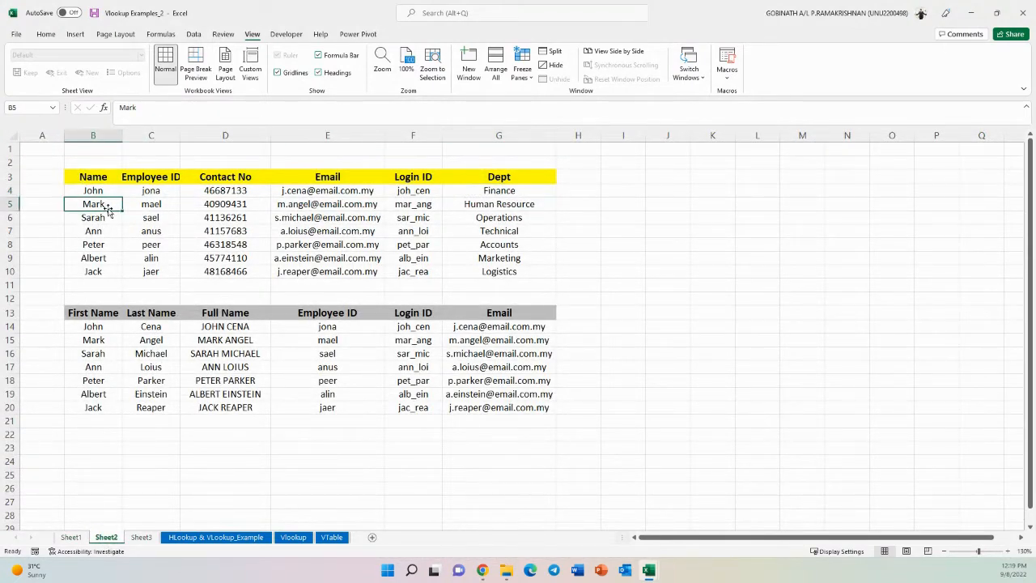
{"action": "left_click", "coordinate": [71, 538]}
{"action": "left_click", "coordinate": [369, 195]}
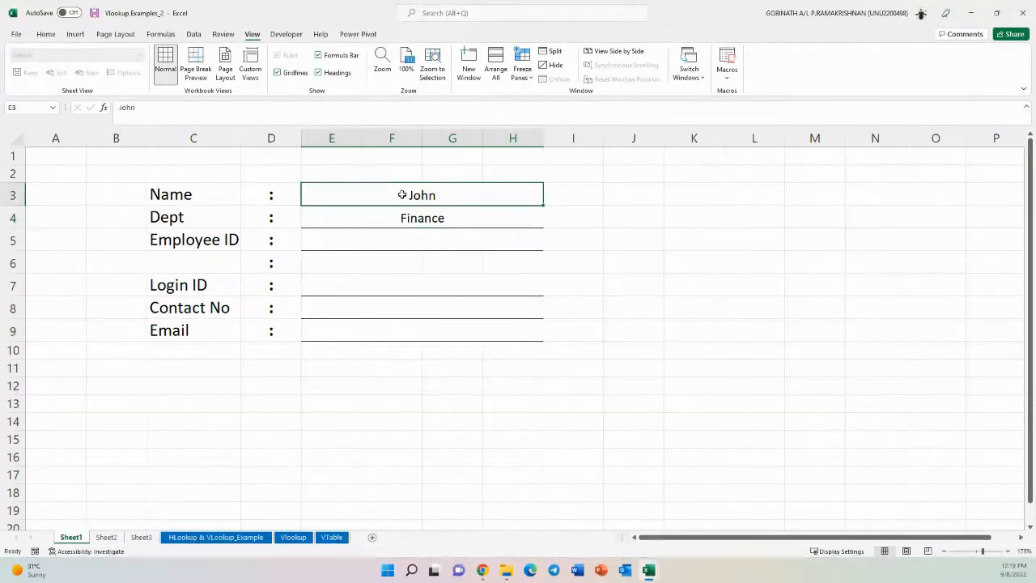
- Enter Mark as the name in E3 and compare its Dept result with the Sheet2 employee table
{"action": "type", "text": "Mark"}
{"action": "key", "text": "Return"}
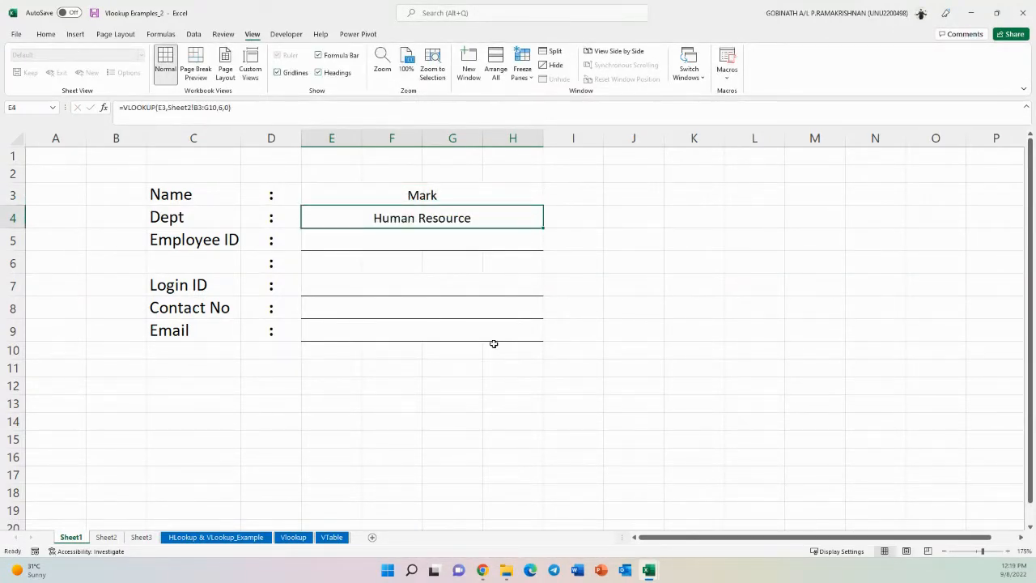
{"action": "left_click", "coordinate": [106, 537]}
{"action": "left_click", "coordinate": [481, 203]}
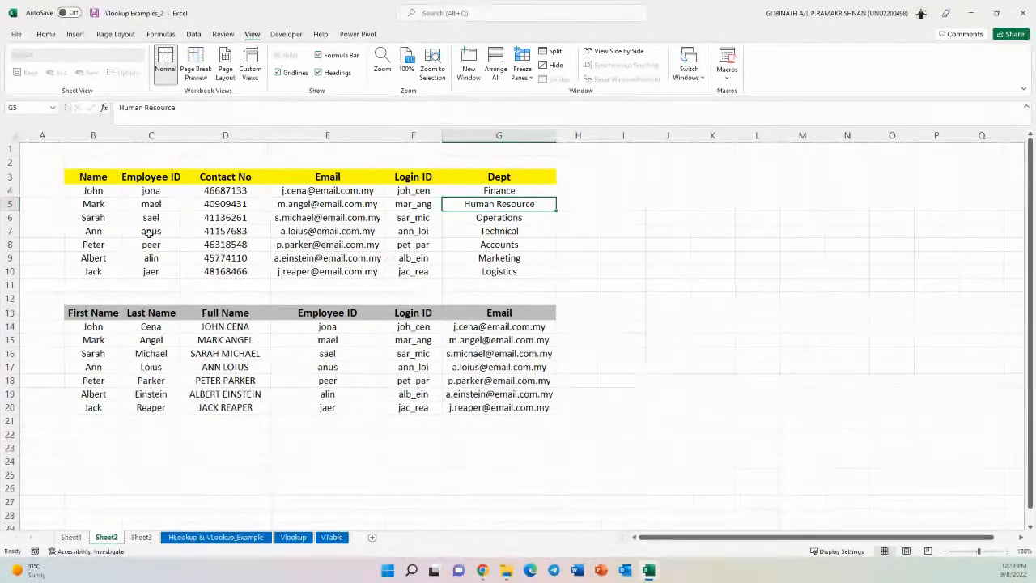
{"action": "left_click", "coordinate": [71, 537]}
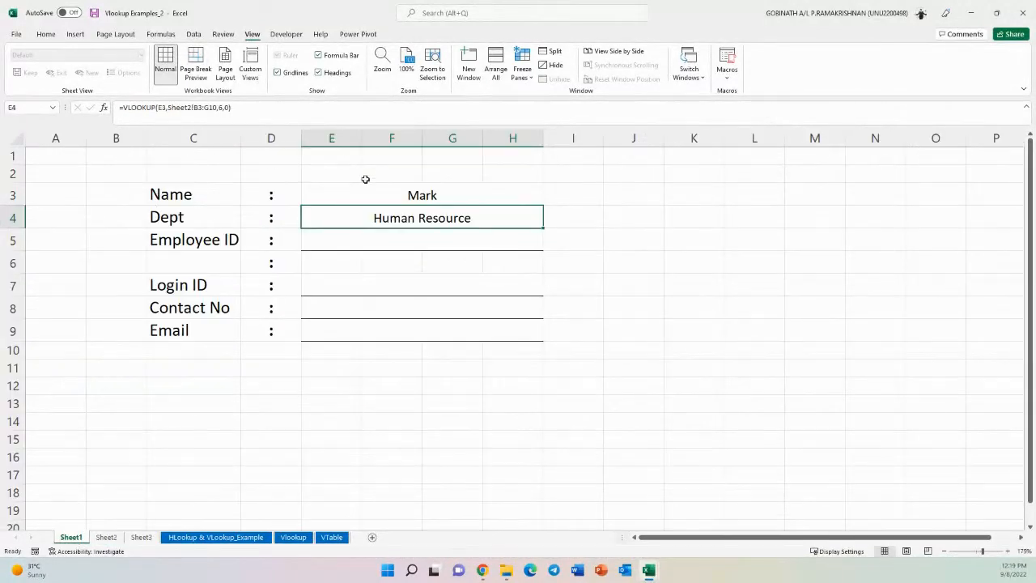
{"action": "left_click", "coordinate": [409, 201]}
{"action": "left_click", "coordinate": [210, 243]}
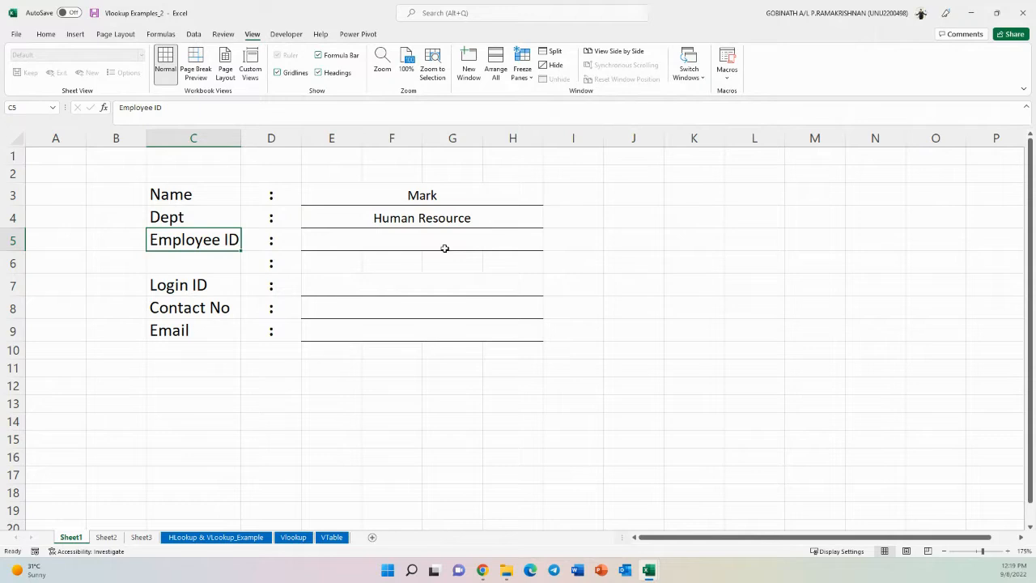
- Restore John as the name in the Name field E3
{"action": "left_click", "coordinate": [425, 195]}
{"action": "type", "text": "John"}
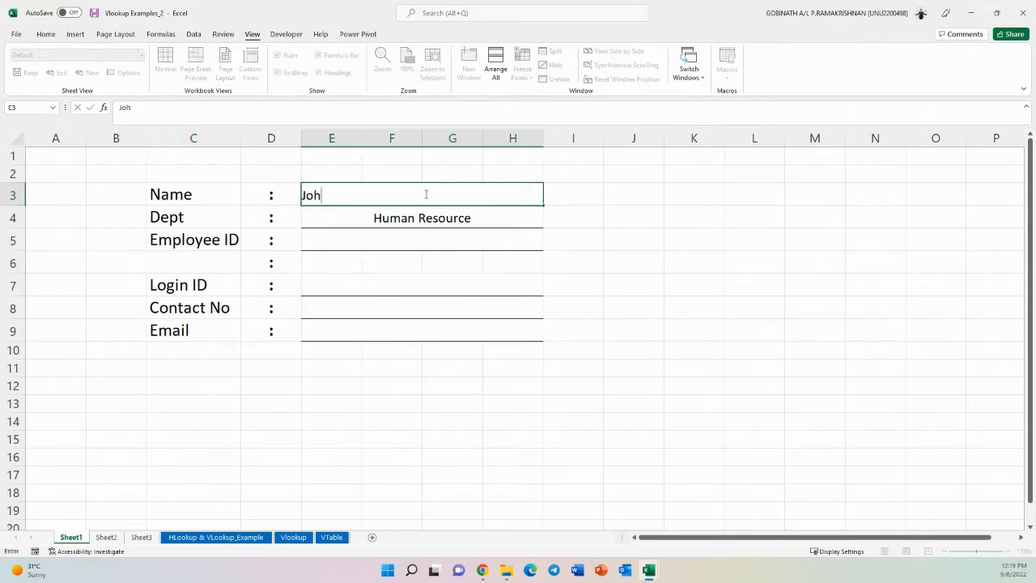
{"action": "key", "text": "Return"}
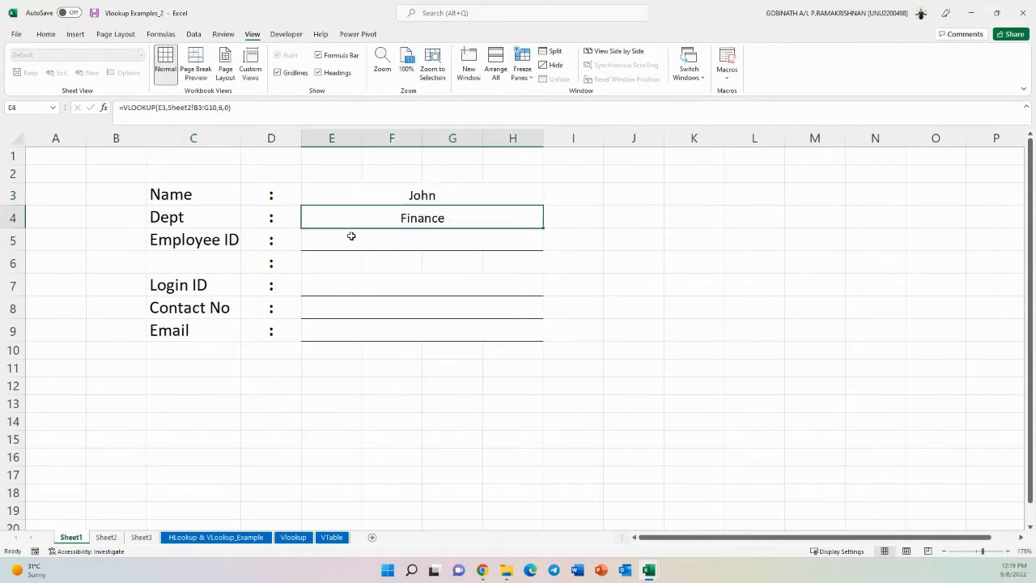
- Examine the Name and Employee ID columns of the Sheet2 table, autofitting the Employee ID column width
{"action": "left_click", "coordinate": [192, 239]}
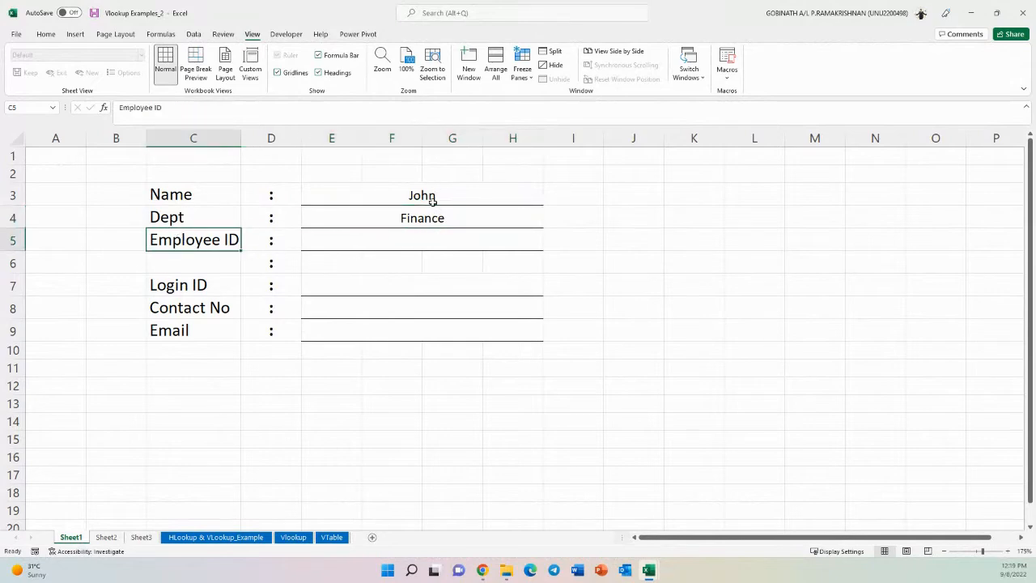
{"action": "left_click", "coordinate": [443, 240]}
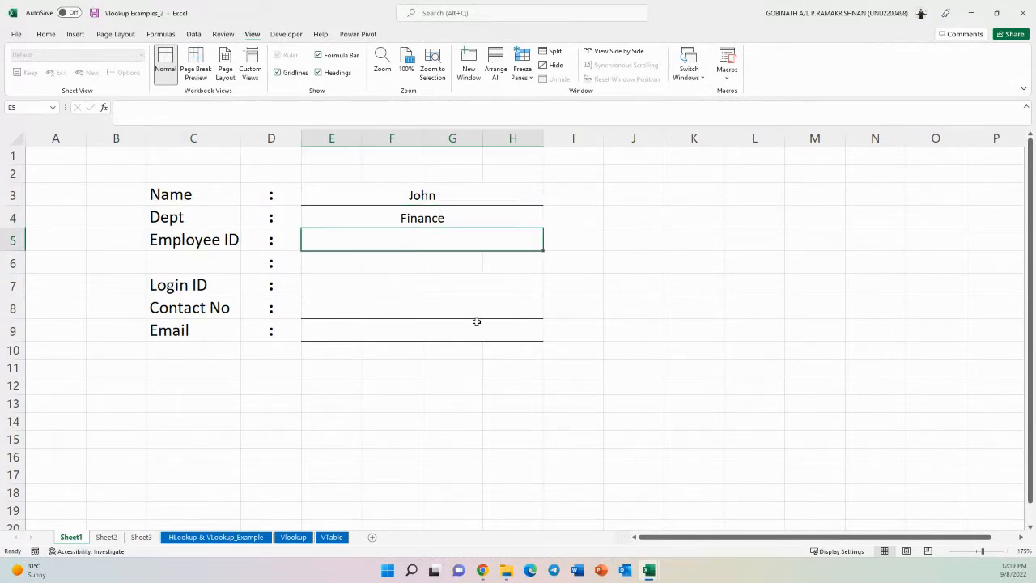
{"action": "left_click", "coordinate": [106, 537]}
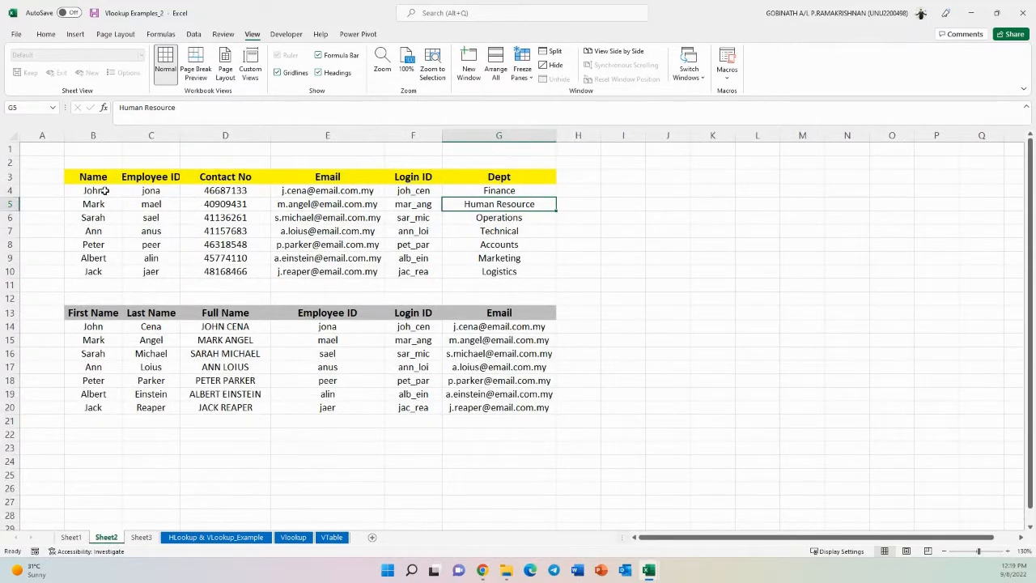
{"action": "left_click_drag", "start_coordinate": [105, 190], "coordinate": [102, 273]}
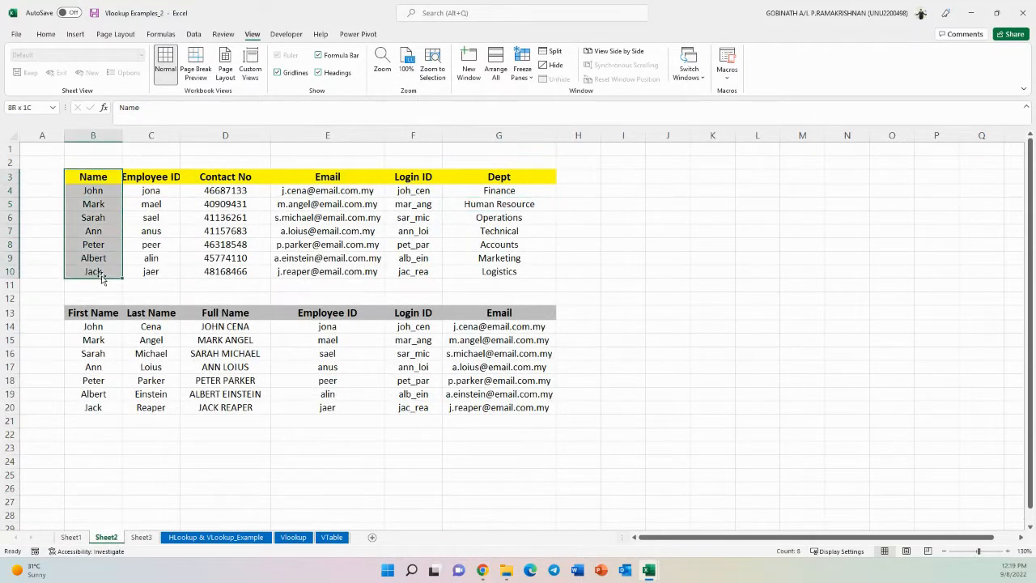
{"action": "left_click_drag", "start_coordinate": [150, 178], "coordinate": [152, 271]}
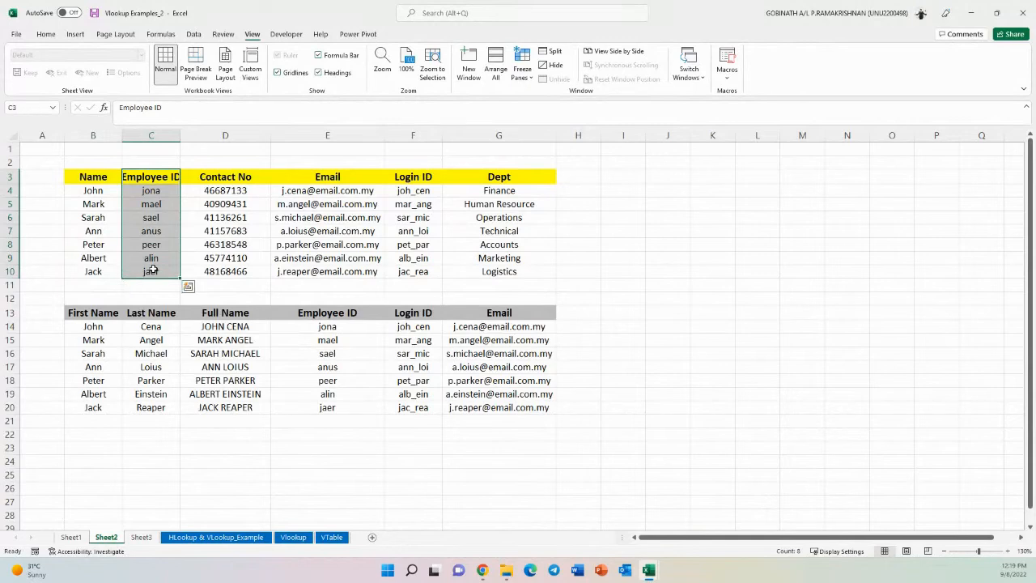
{"action": "left_click", "coordinate": [152, 272]}
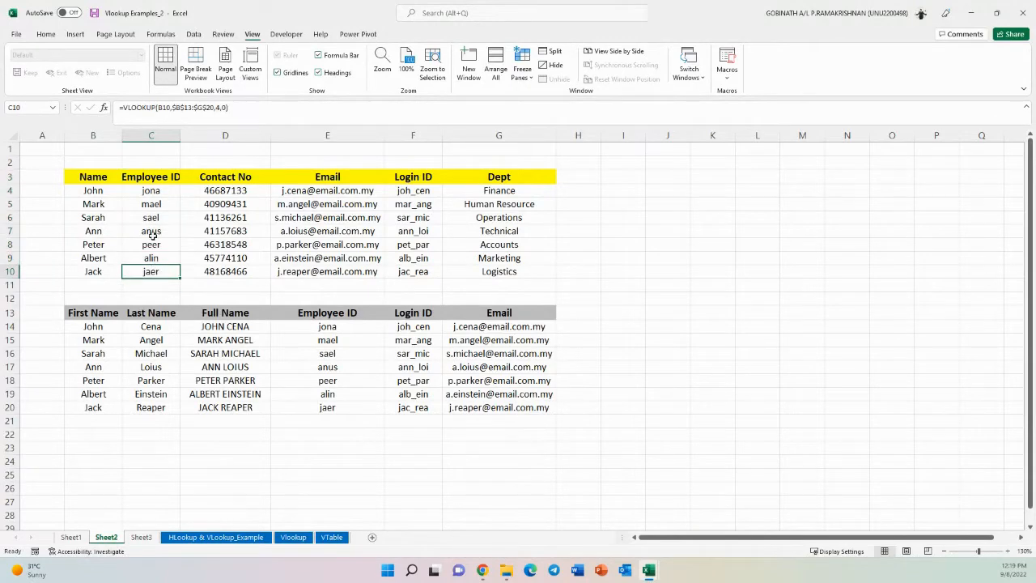
{"action": "double_click", "coordinate": [180, 136]}
{"action": "left_click", "coordinate": [190, 233]}
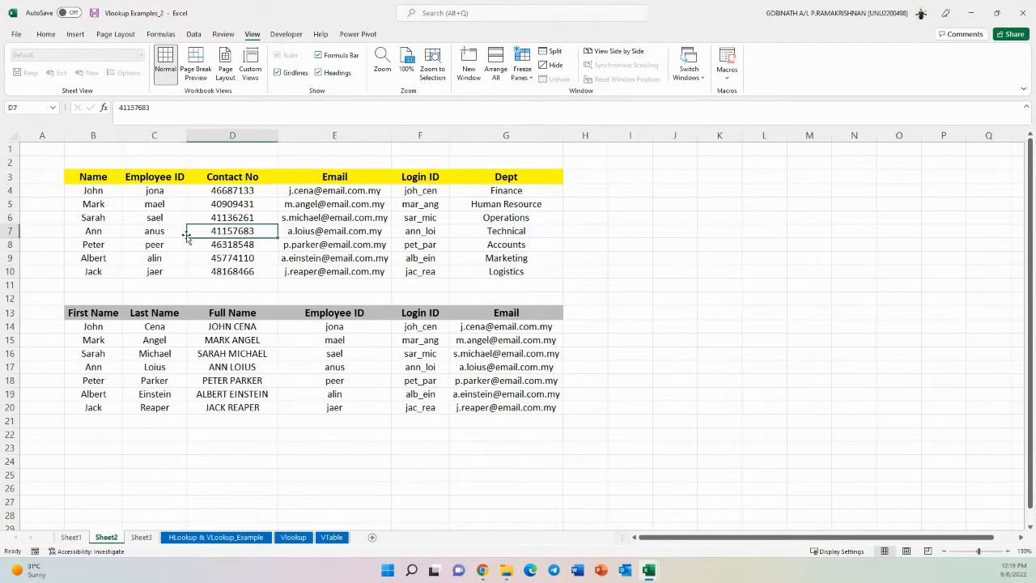
{"action": "left_click", "coordinate": [70, 536]}
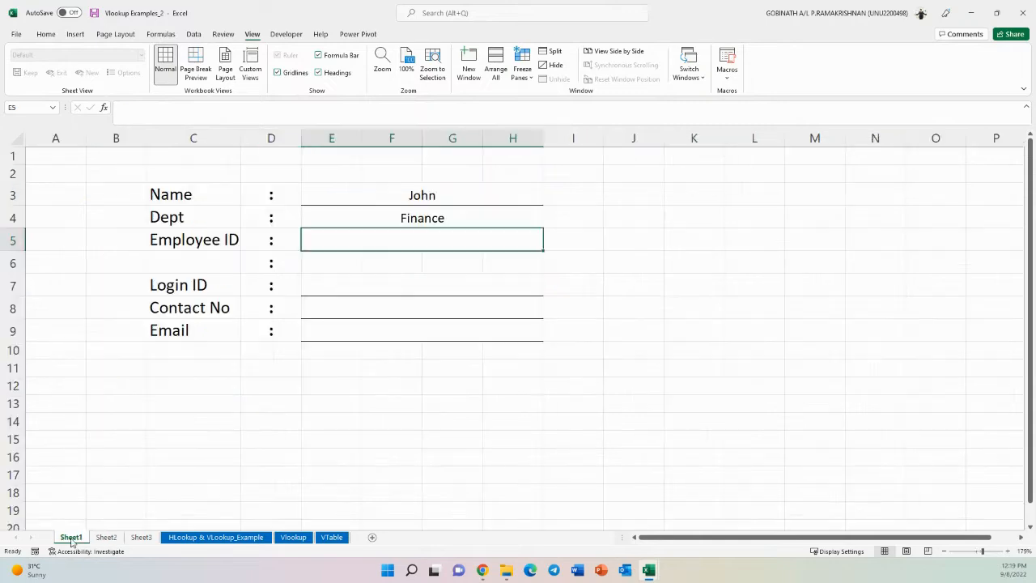
- Copy E4's formula into E5 as =VLOOKUP(E3,Sheet2!B3:G10,2,0) to return the Employee ID
{"action": "left_click", "coordinate": [458, 219]}
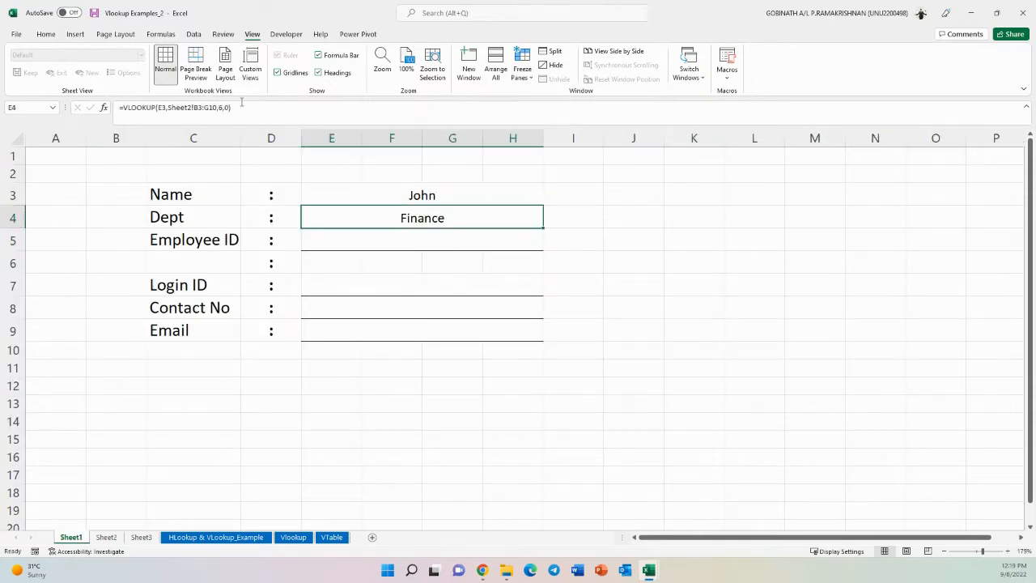
{"action": "double_click", "coordinate": [475, 222]}
{"action": "left_click_drag", "start_coordinate": [497, 217], "coordinate": [309, 218]}
{"action": "key", "text": "ctrl+c"}
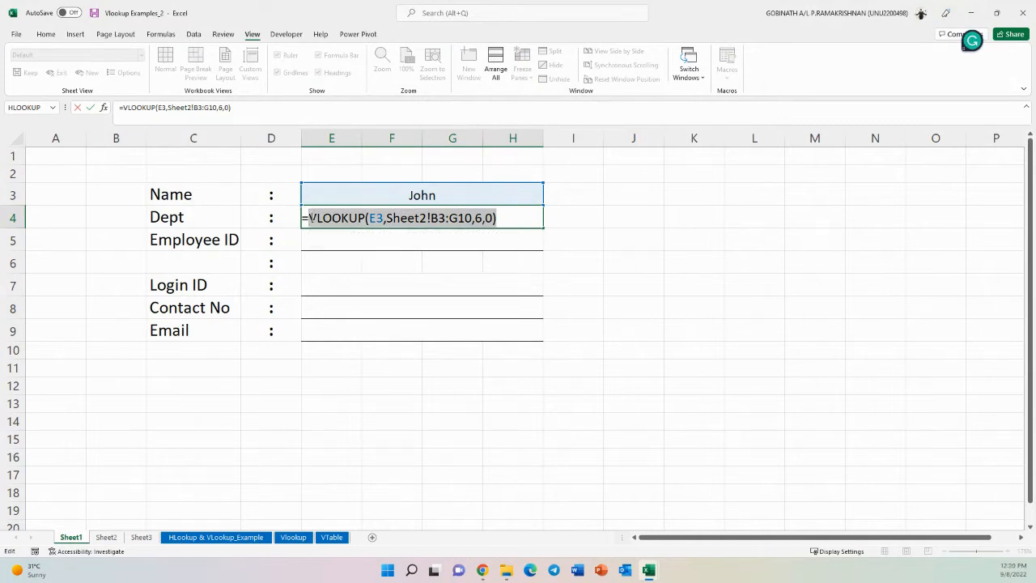
{"action": "key", "text": "Escape"}
{"action": "left_click", "coordinate": [403, 235]}
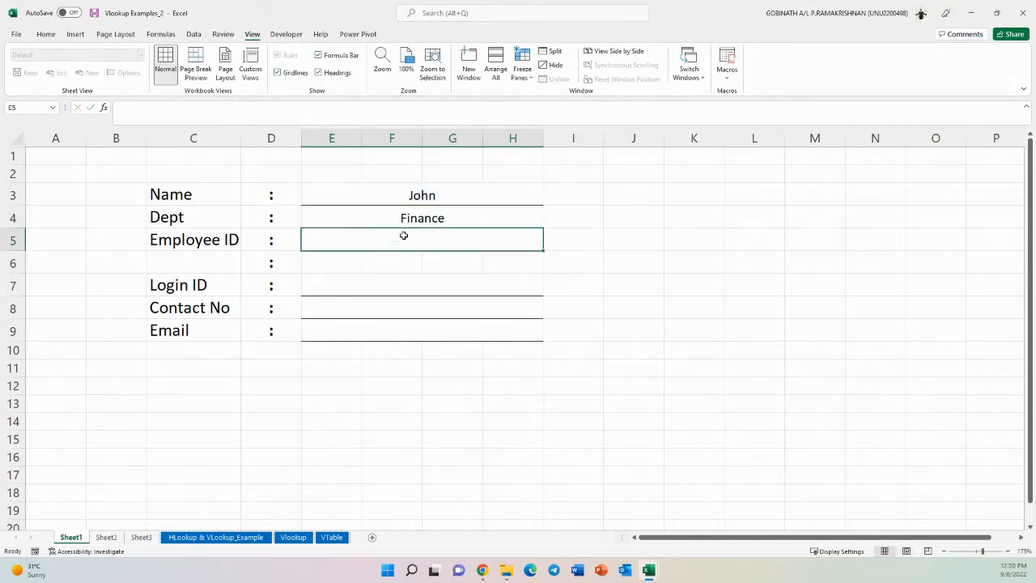
{"action": "type", "text": "="}
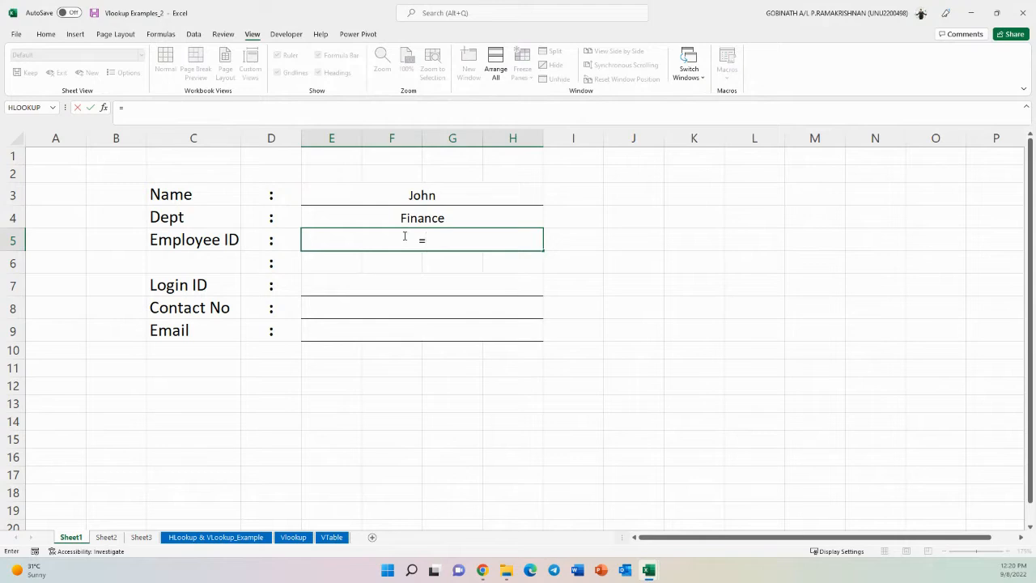
{"action": "key", "text": "ctrl+v"}
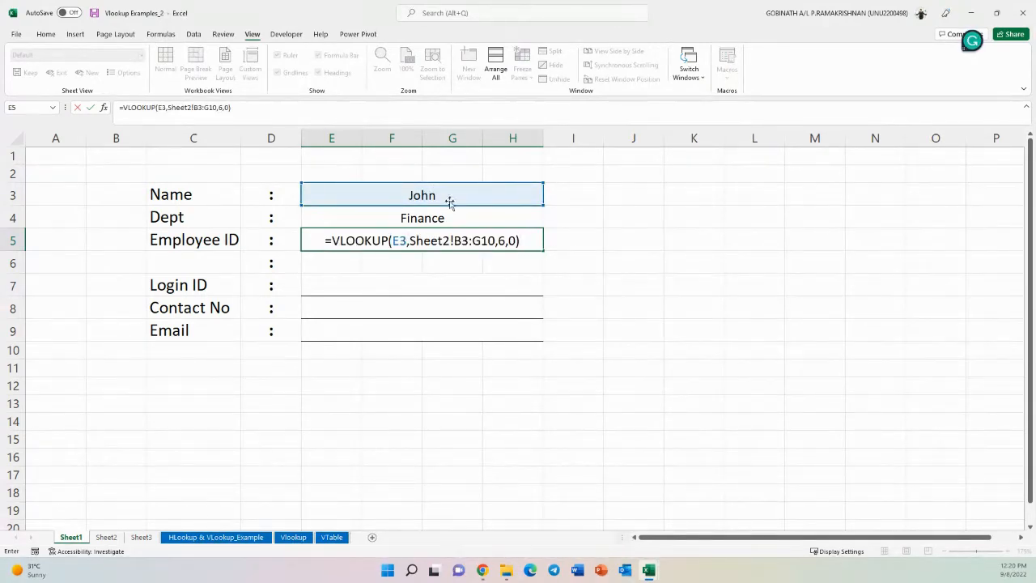
{"action": "double_click", "coordinate": [502, 240]}
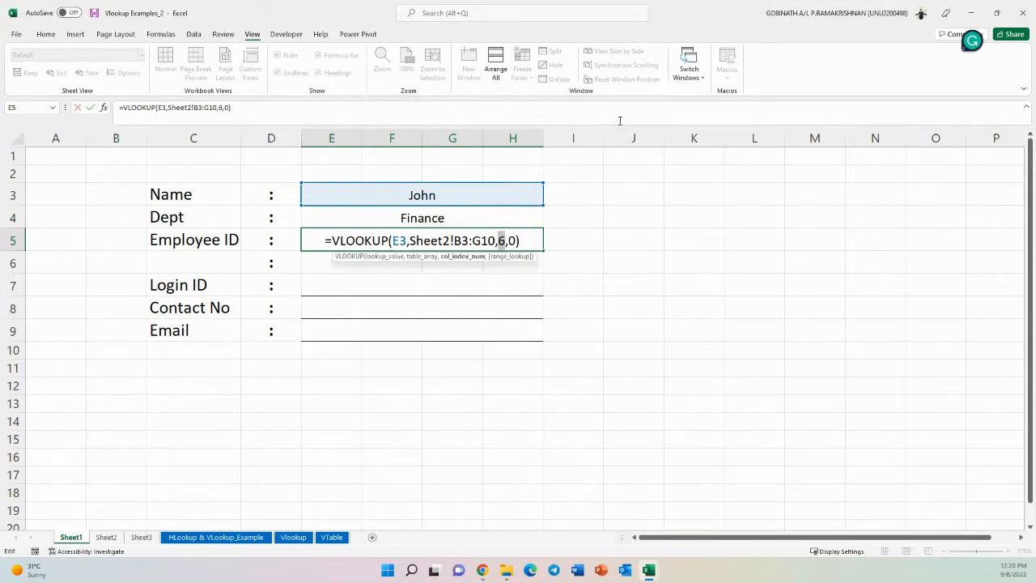
{"action": "type", "text": "2"}
{"action": "key", "text": "Return"}
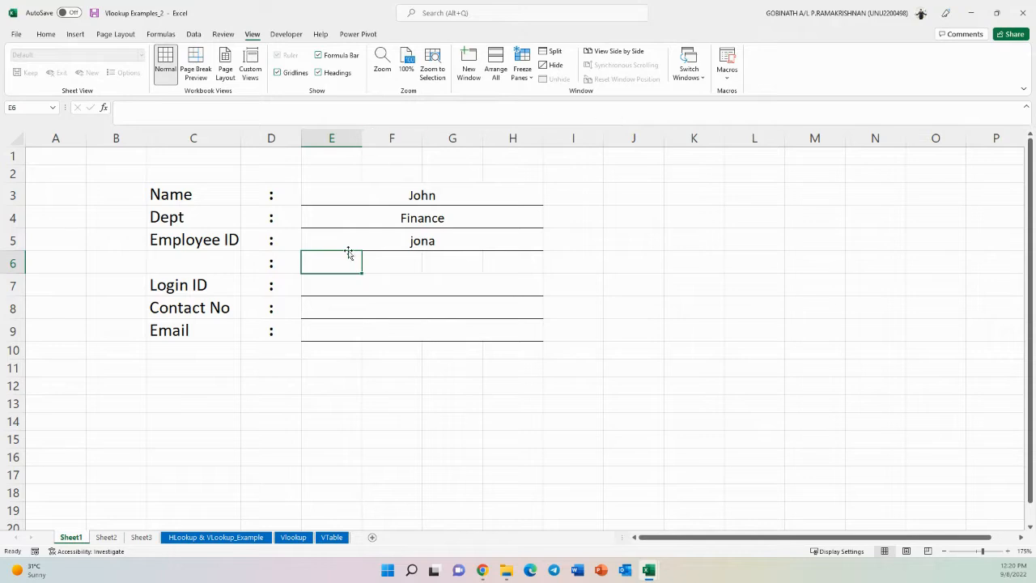
- Open the Dept formula in E4 for editing
{"action": "left_click", "coordinate": [441, 217]}
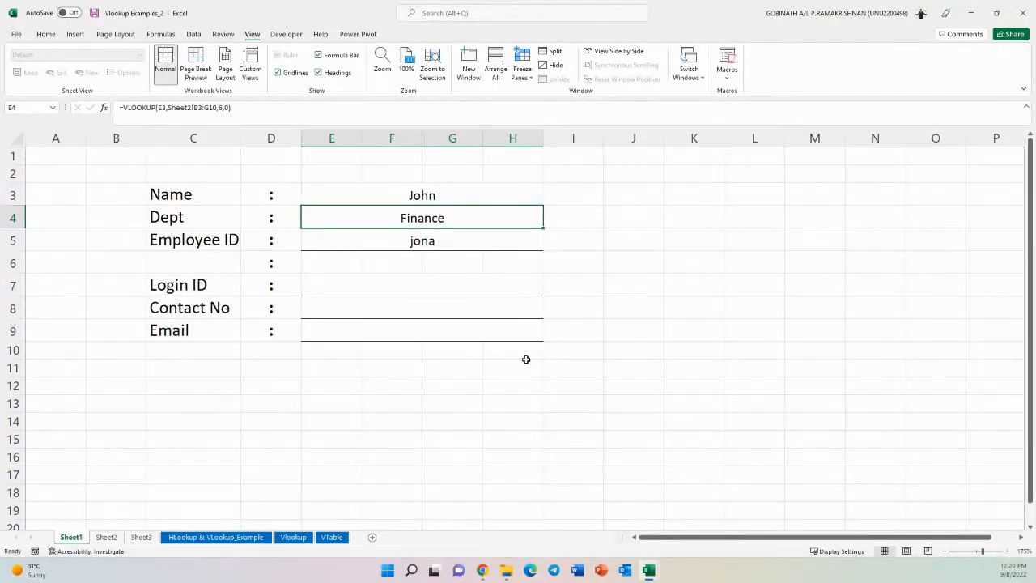
{"action": "double_click", "coordinate": [509, 220]}
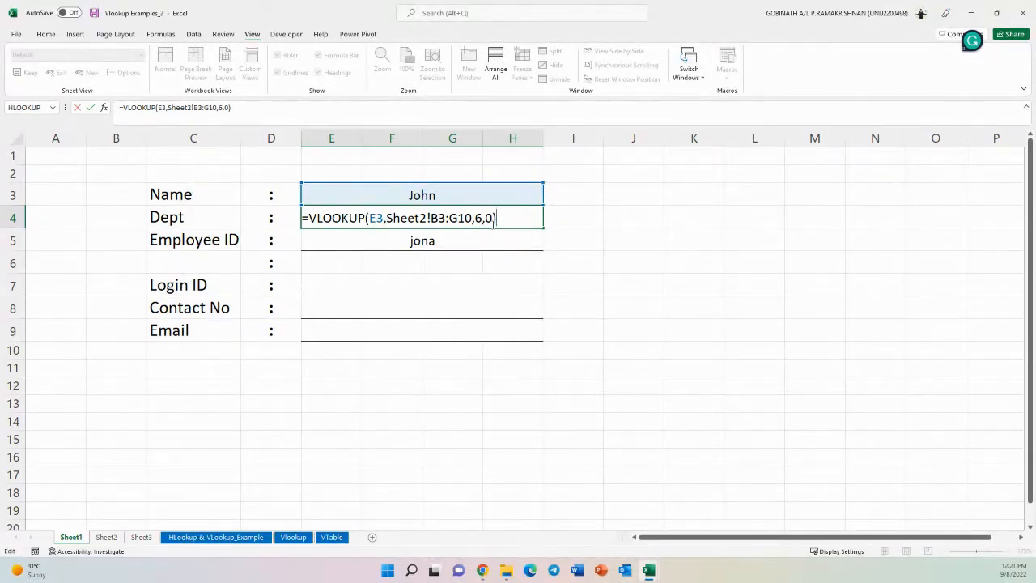
- Copy the Dept formula from E4 and review the Employee ID formula in E5
{"action": "key", "text": "ctrl+Return"}
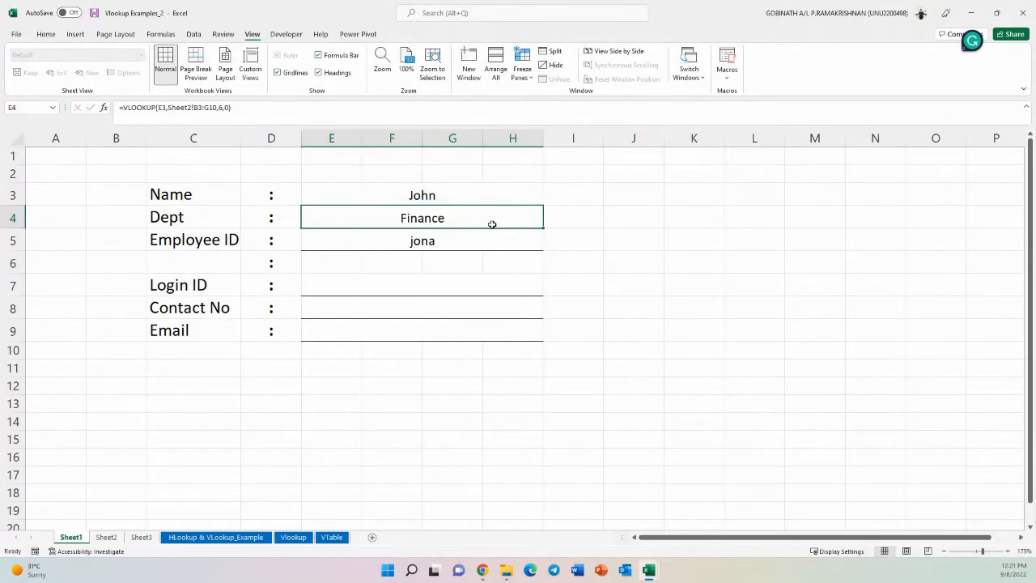
{"action": "double_click", "coordinate": [445, 240]}
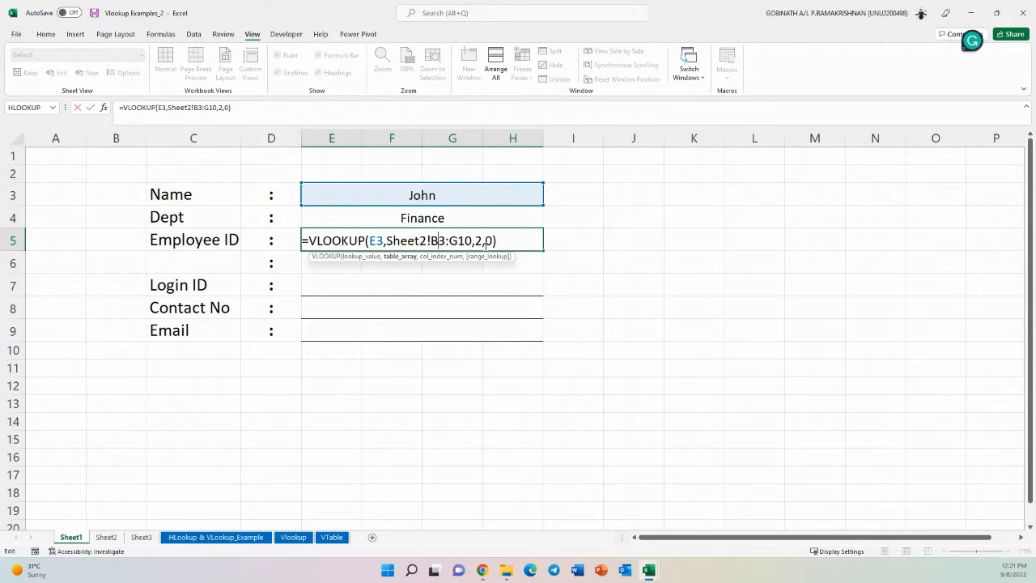
{"action": "key", "text": "ctrl+Return"}
{"action": "left_click", "coordinate": [442, 282]}
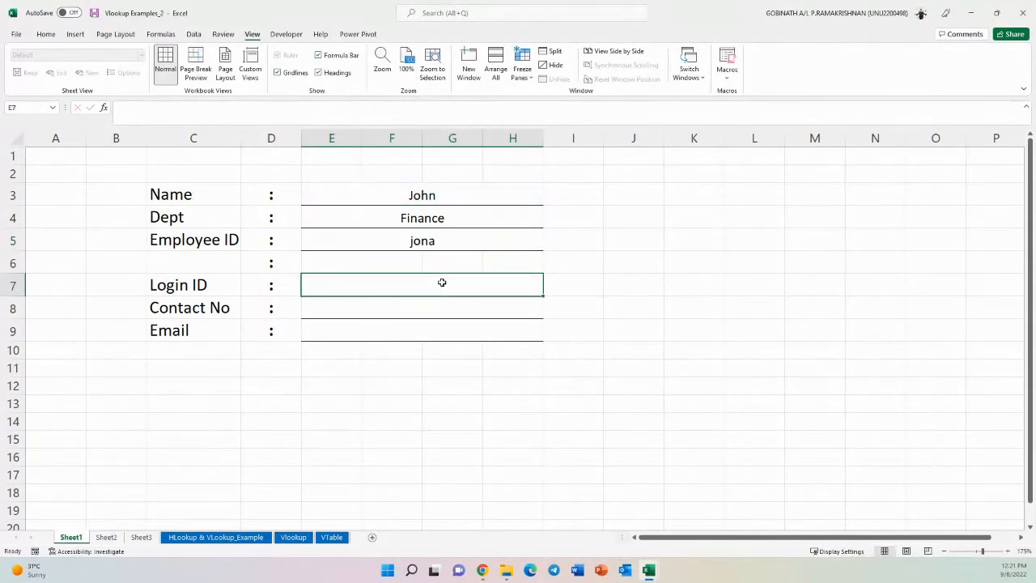
- Locate the Login ID column on Sheet2 and enter =VLOOKUP(E3,Sheet2!B3:G10,5,0) in the Login ID cell E7
{"action": "left_click", "coordinate": [106, 538]}
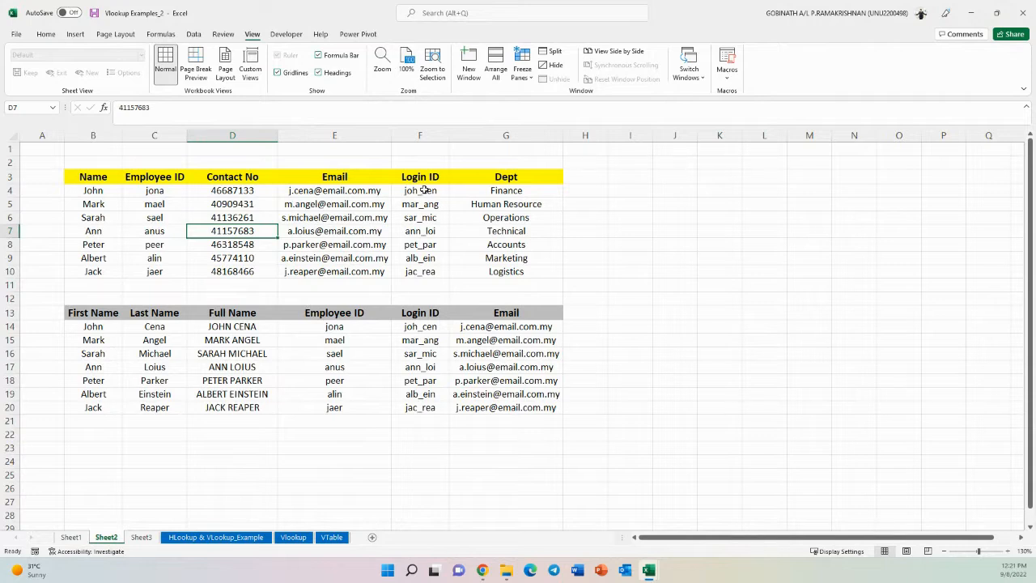
{"action": "left_click_drag", "start_coordinate": [426, 175], "coordinate": [427, 272]}
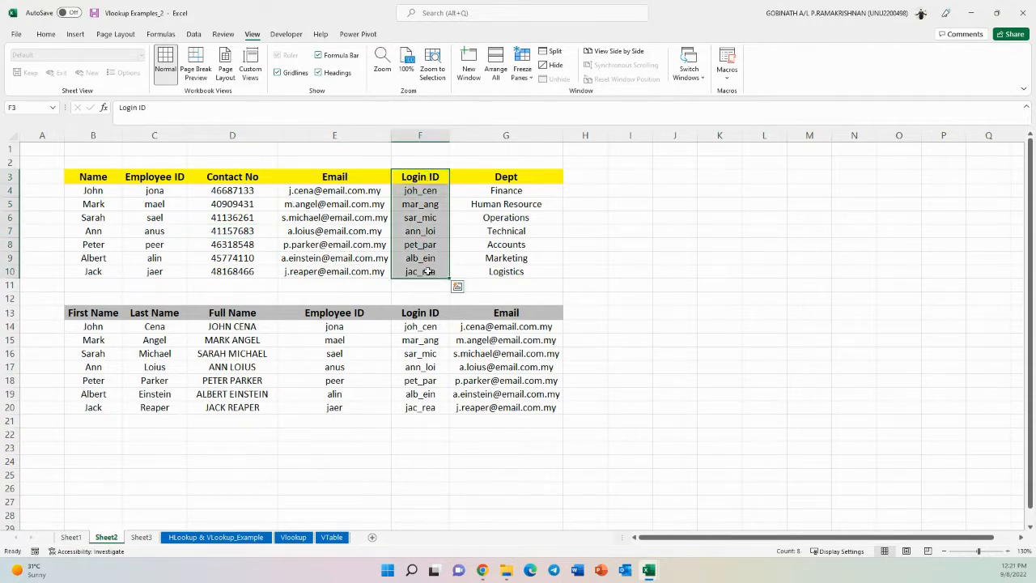
{"action": "left_click", "coordinate": [427, 272]}
{"action": "left_click", "coordinate": [71, 538]}
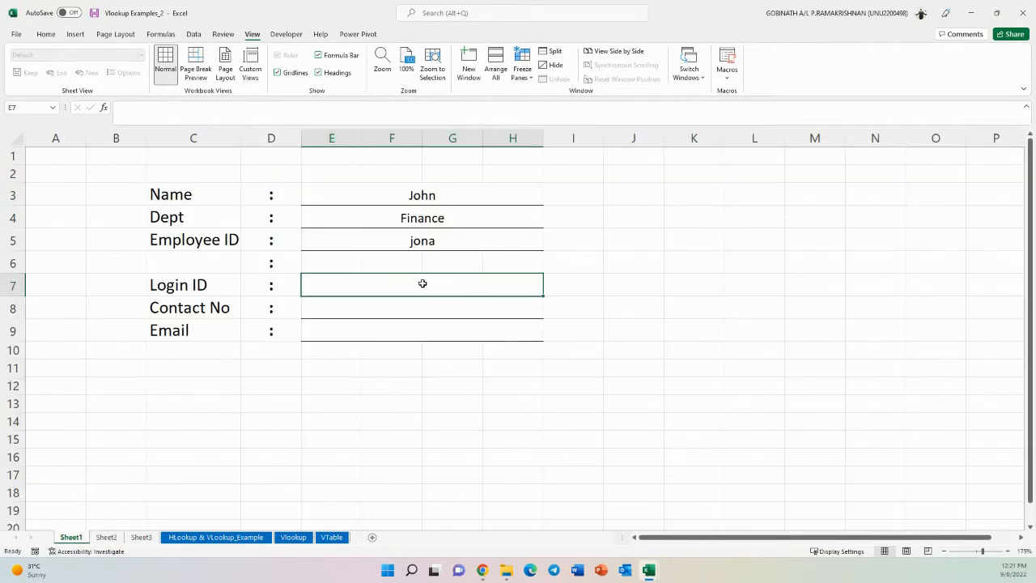
{"action": "type", "text": "="}
{"action": "type", "text": "VLOOKUP(E3,Sheet2!B3:G10,6,0)"}
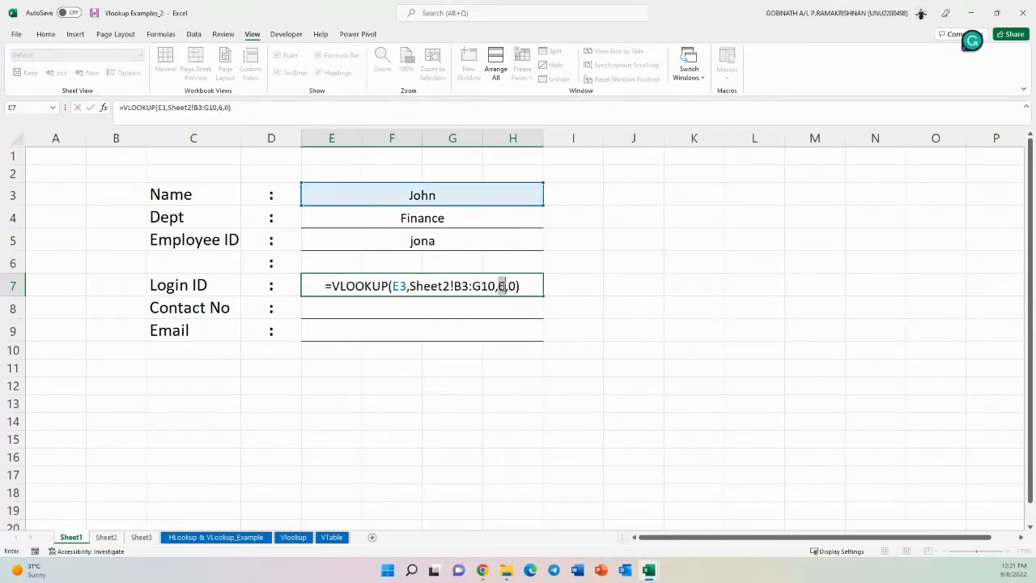
{"action": "left_click", "coordinate": [501, 286]}
{"action": "key", "text": "BackSpace"}
{"action": "type", "text": "5"}
{"action": "key", "text": "Return"}
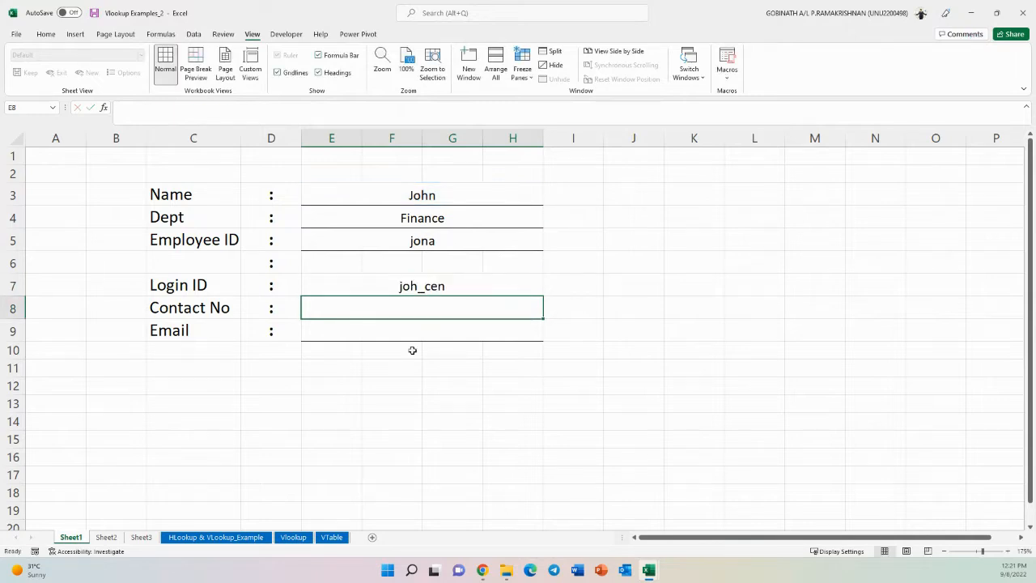
- Locate the Contact No column on Sheet2 and enter =VLOOKUP(E3,Sheet2!B3:G10,3,0) in the Contact No cell E8
{"action": "left_click", "coordinate": [106, 537]}
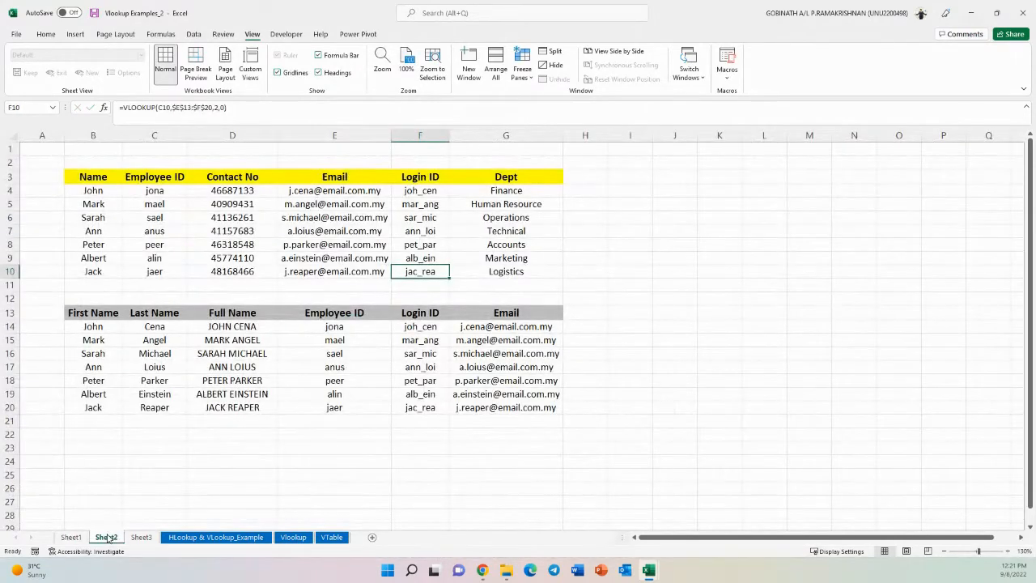
{"action": "left_click_drag", "start_coordinate": [232, 175], "coordinate": [243, 272]}
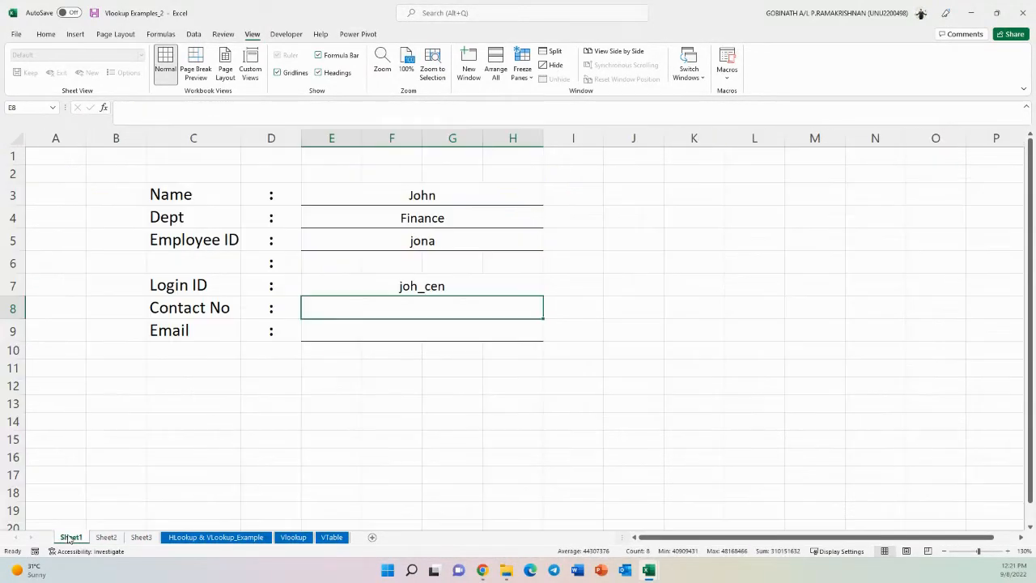
{"action": "left_click", "coordinate": [71, 536]}
{"action": "type", "text": "="}
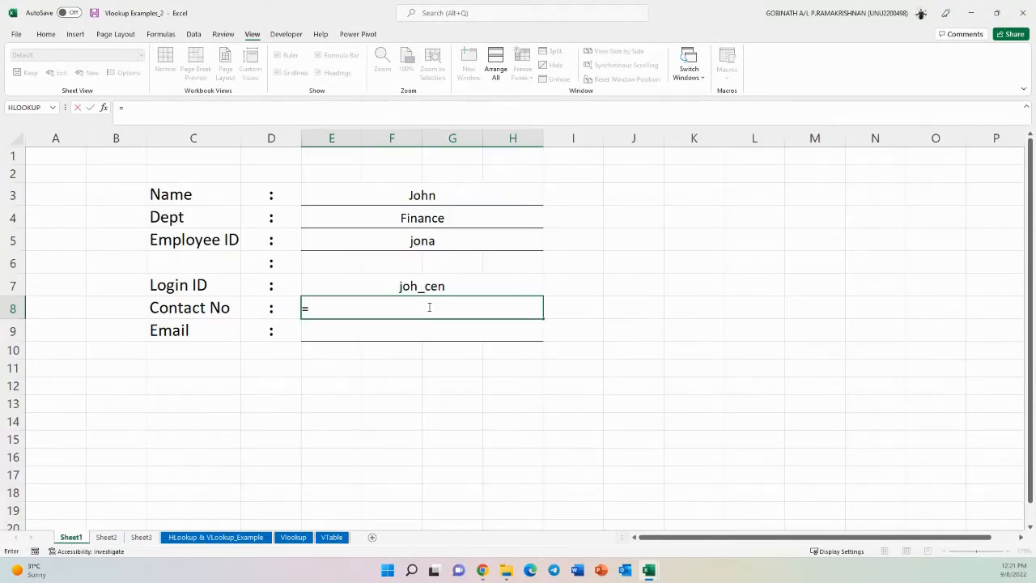
{"action": "type", "text": "VLOOKUP(E3,Sheet2!B3:G10,6,0)"}
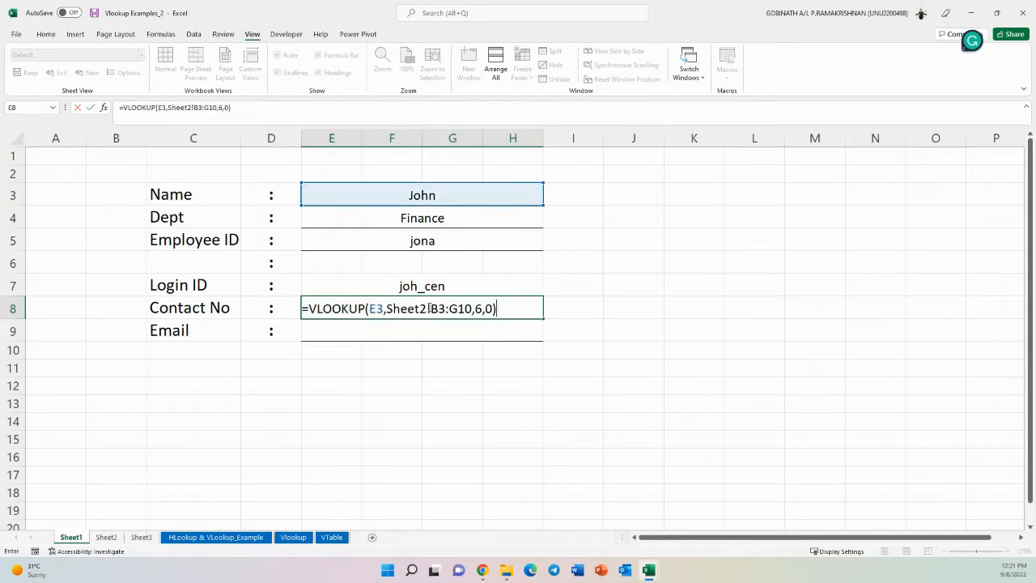
{"action": "double_click", "coordinate": [477, 308]}
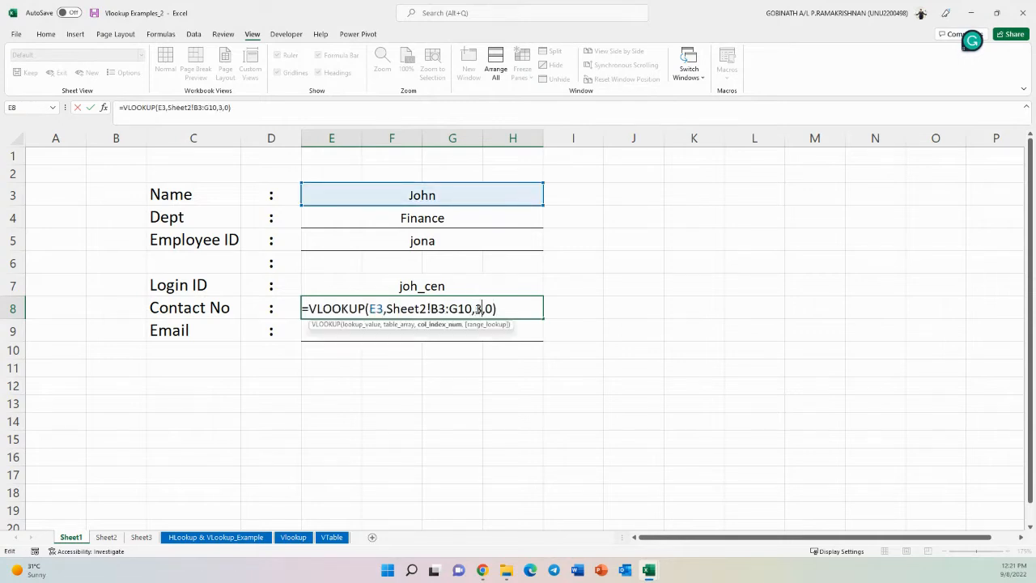
{"action": "key", "text": "Return"}
- Locate the Email column on Sheet2 and enter =VLOOKUP(E3,Sheet2!B3:G10,4,0) in the Email cell E9
{"action": "left_click", "coordinate": [94, 539]}
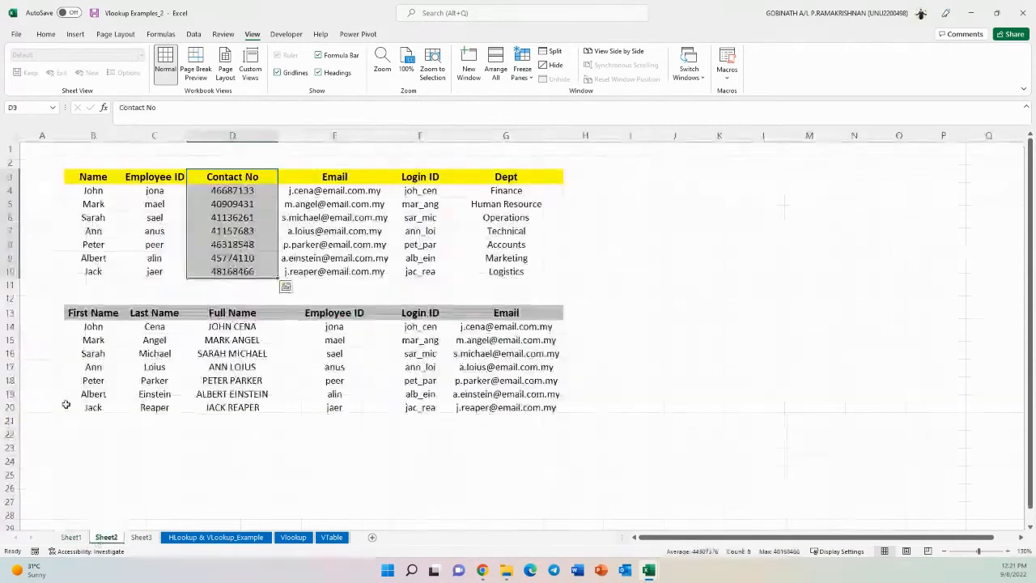
{"action": "left_click_drag", "start_coordinate": [344, 180], "coordinate": [340, 273]}
{"action": "left_click", "coordinate": [344, 257]}
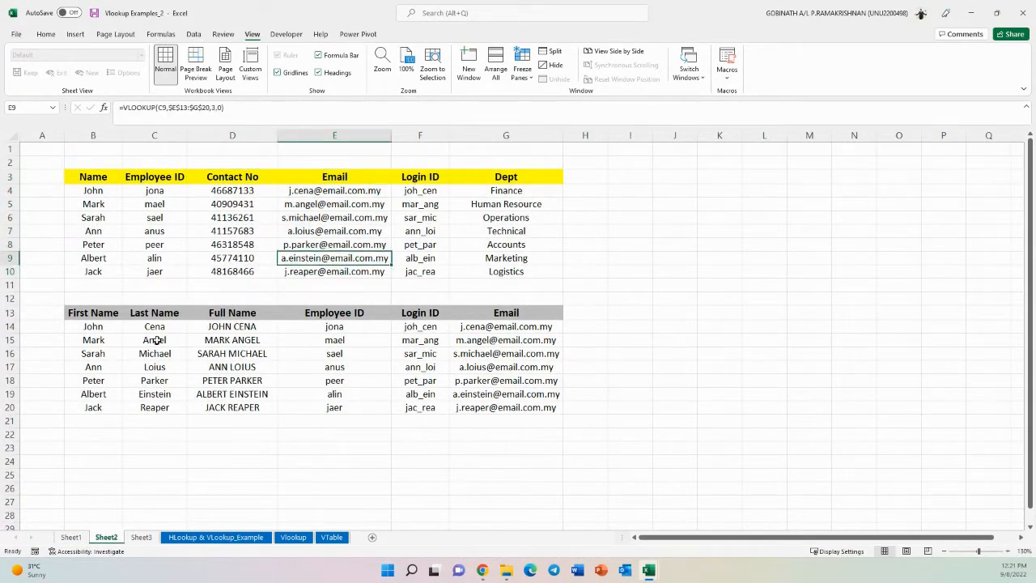
{"action": "left_click", "coordinate": [71, 538]}
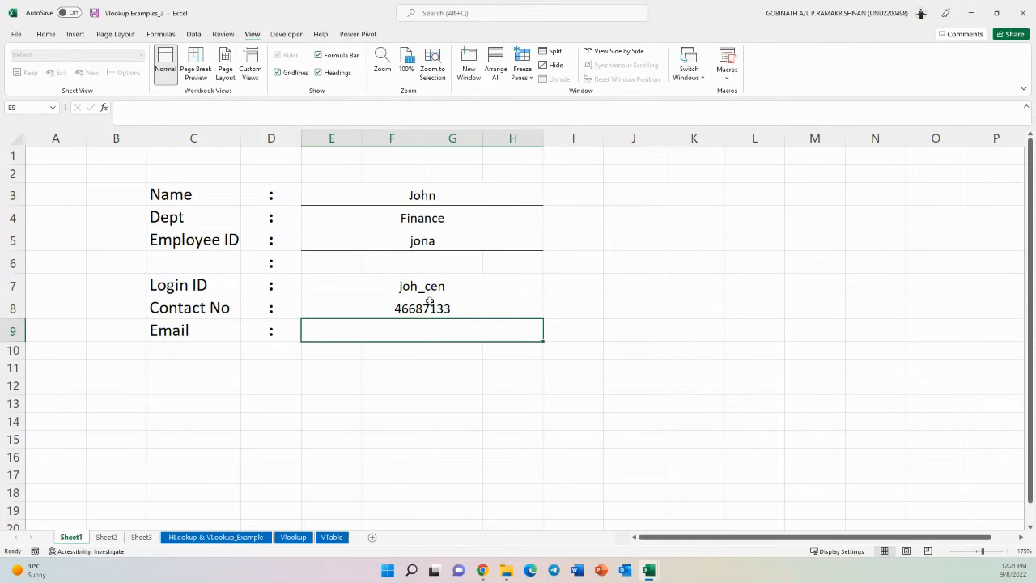
{"action": "type", "text": "="}
{"action": "type", "text": "VLOOKUP(E3,Sheet2!B3:G10,6,0)"}
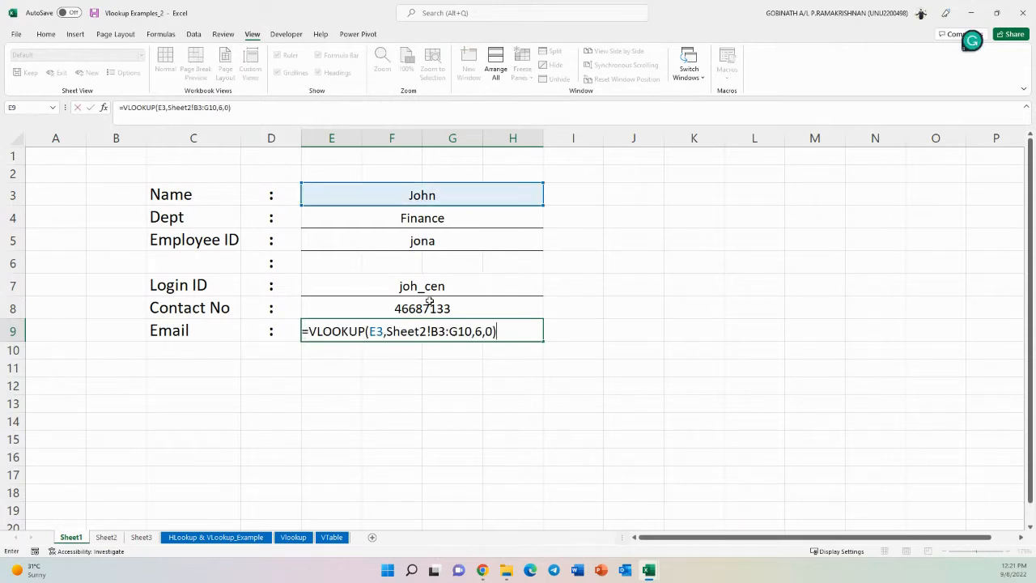
{"action": "left_click", "coordinate": [480, 332]}
{"action": "key", "text": "BackSpace"}
{"action": "type", "text": "4"}
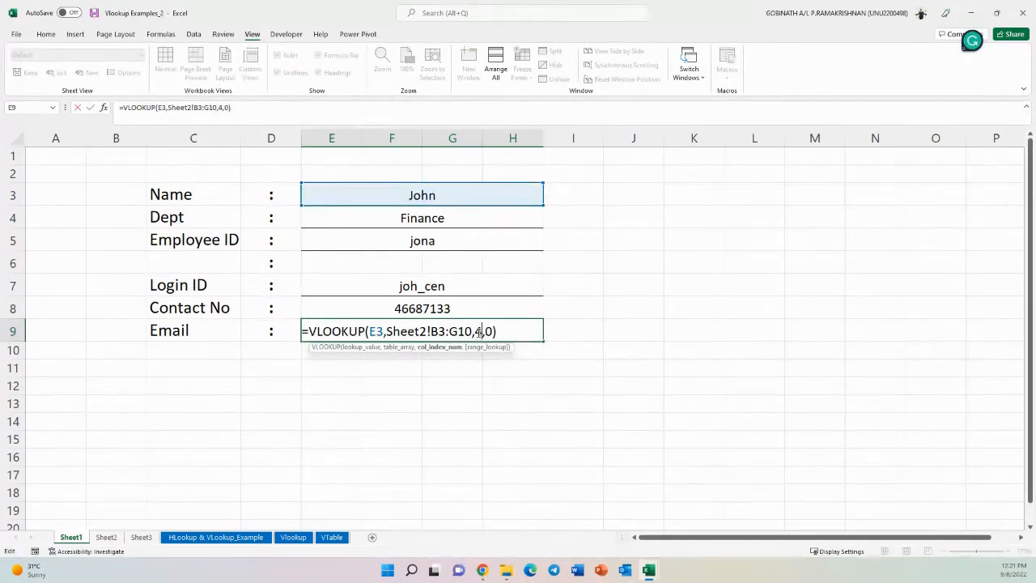
{"action": "key", "text": "ctrl+Return"}
{"action": "key", "text": "Return"}
{"action": "left_click", "coordinate": [613, 328]}
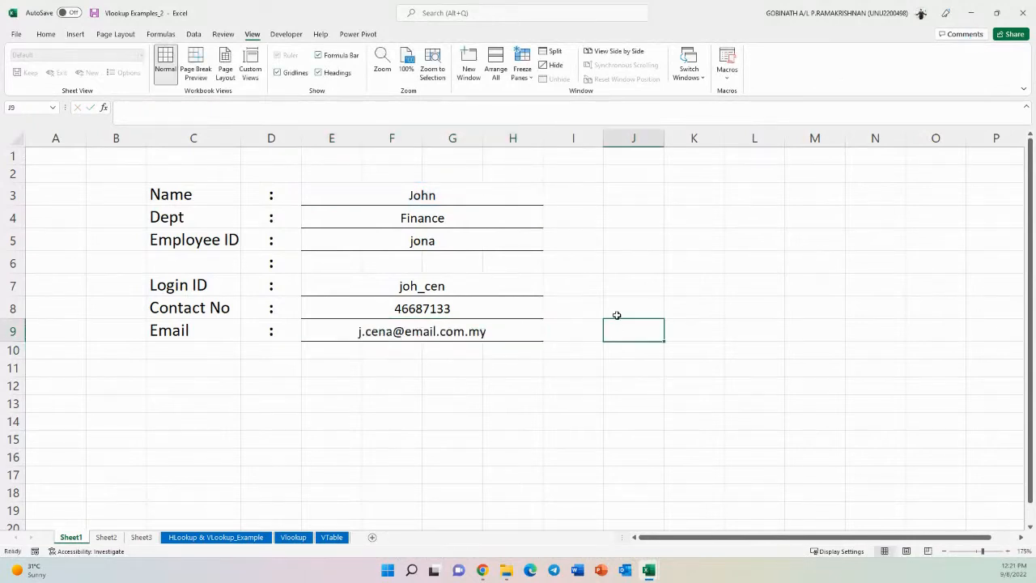
- Test the form by entering Mark and then Peter as the Name in E3
{"action": "left_click", "coordinate": [391, 196]}
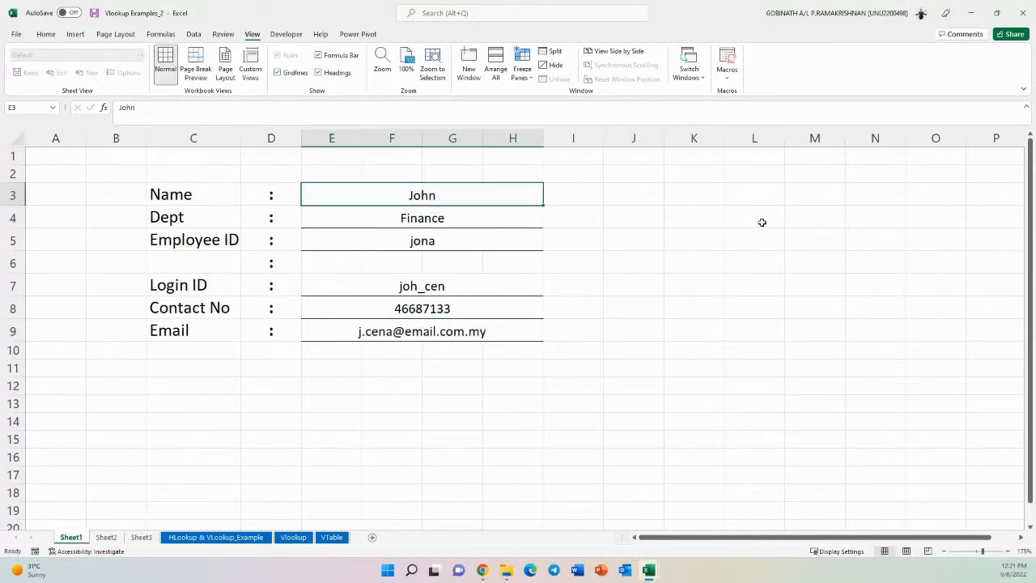
{"action": "type", "text": "Mark"}
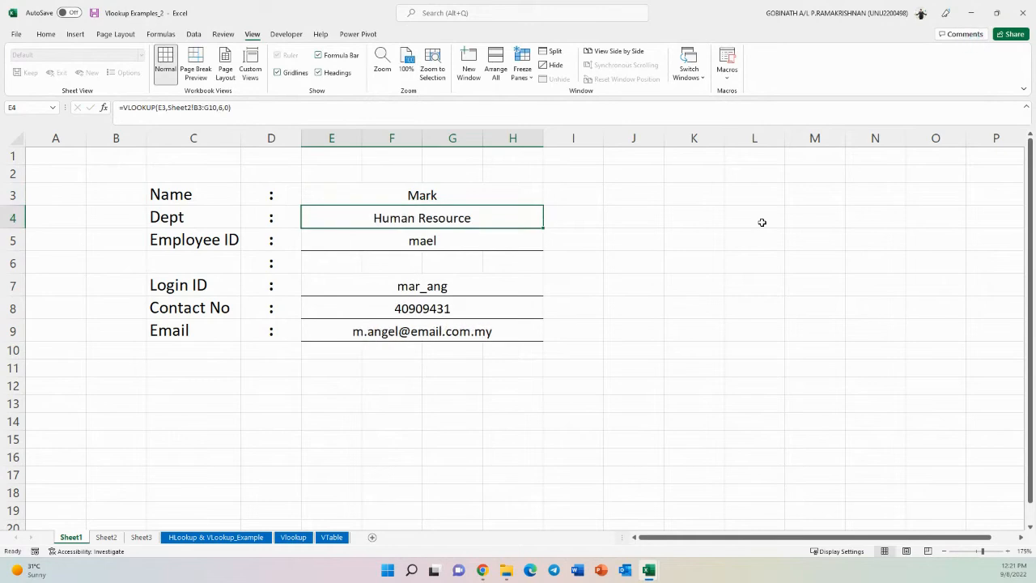
{"action": "key", "text": "Up"}
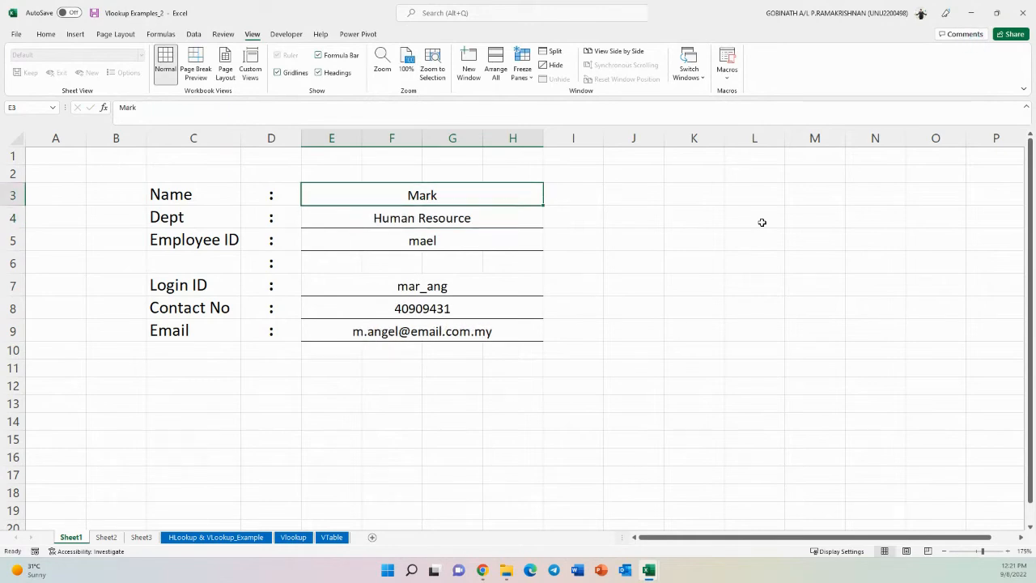
{"action": "type", "text": "Peter"}
{"action": "key", "text": "Return"}
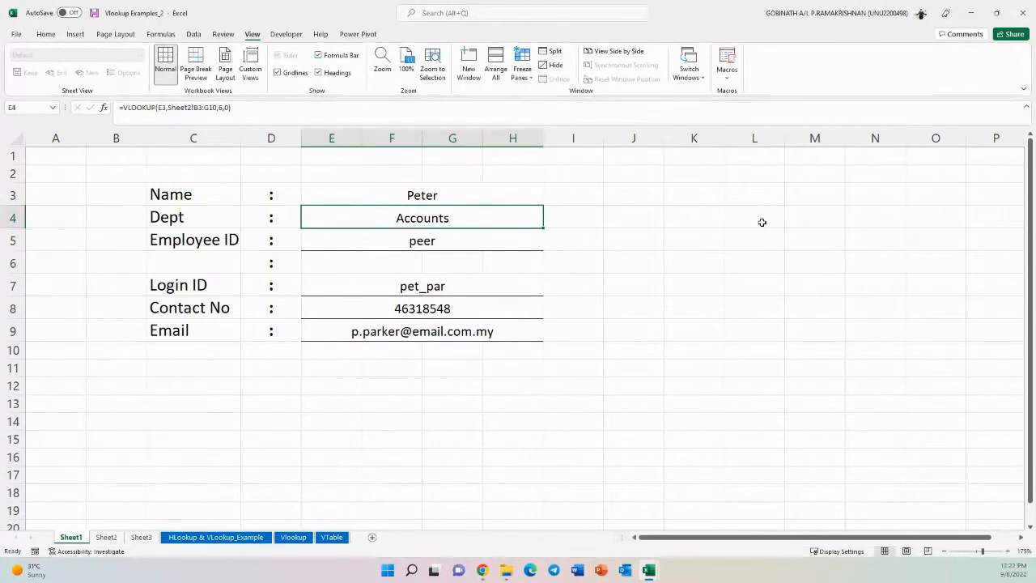
- Enter a name that is not in the Sheet2 table, the presenter's first name, in the Name cell E3
{"action": "left_click", "coordinate": [423, 195]}
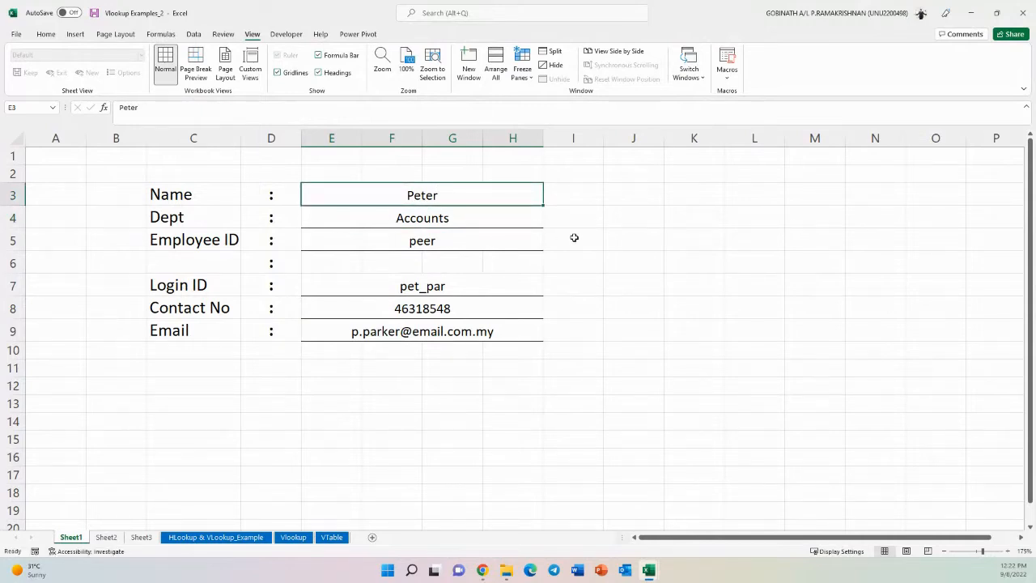
{"action": "left_click", "coordinate": [106, 536]}
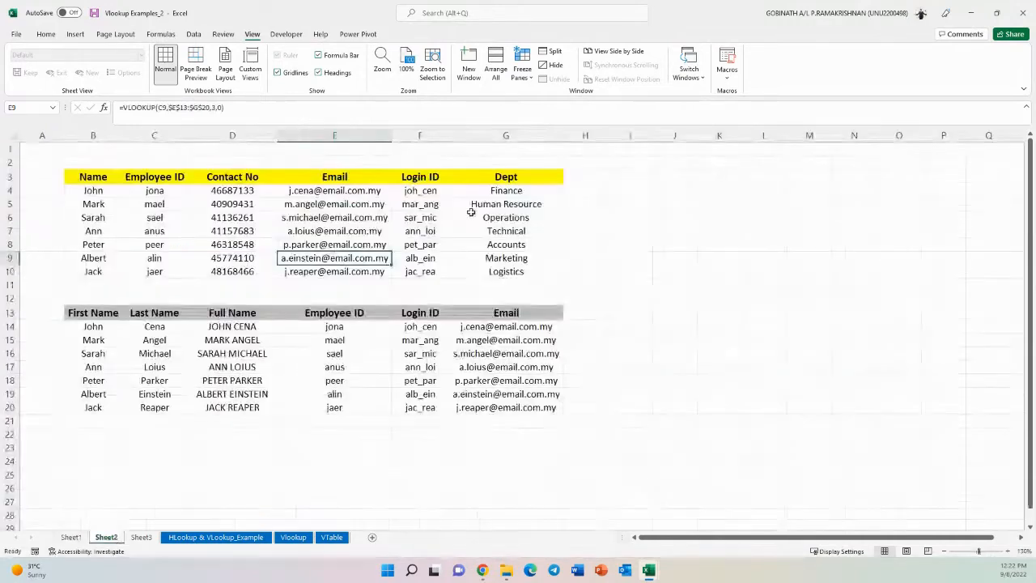
{"action": "left_click", "coordinate": [70, 537]}
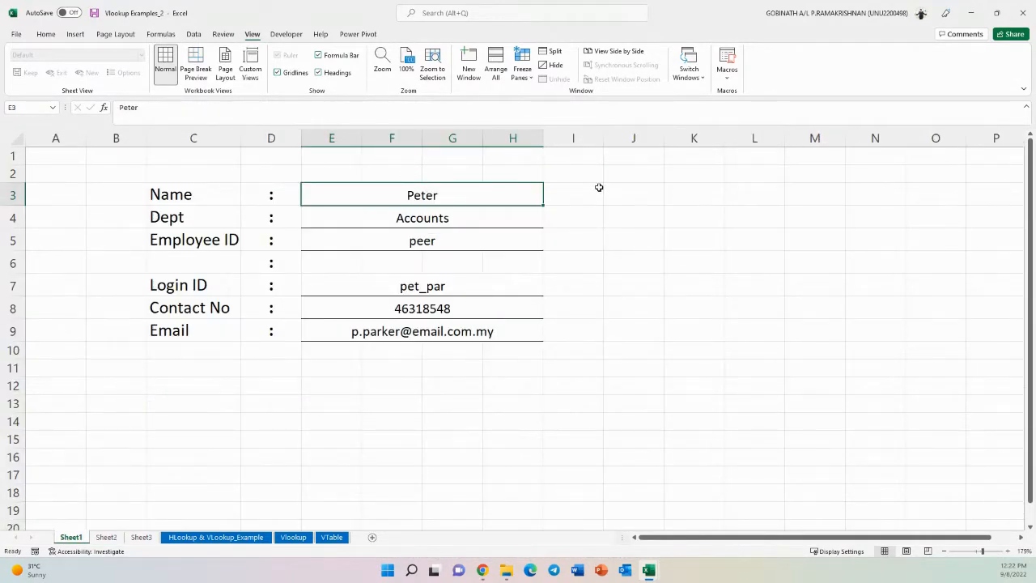
{"action": "type", "text": "Gobinath"}
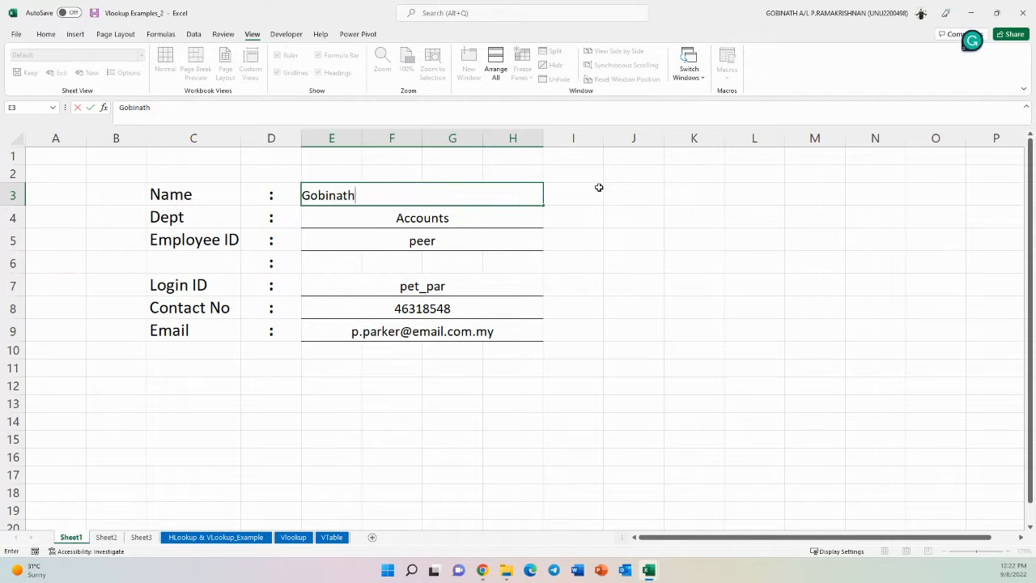
{"action": "key", "text": "Return"}
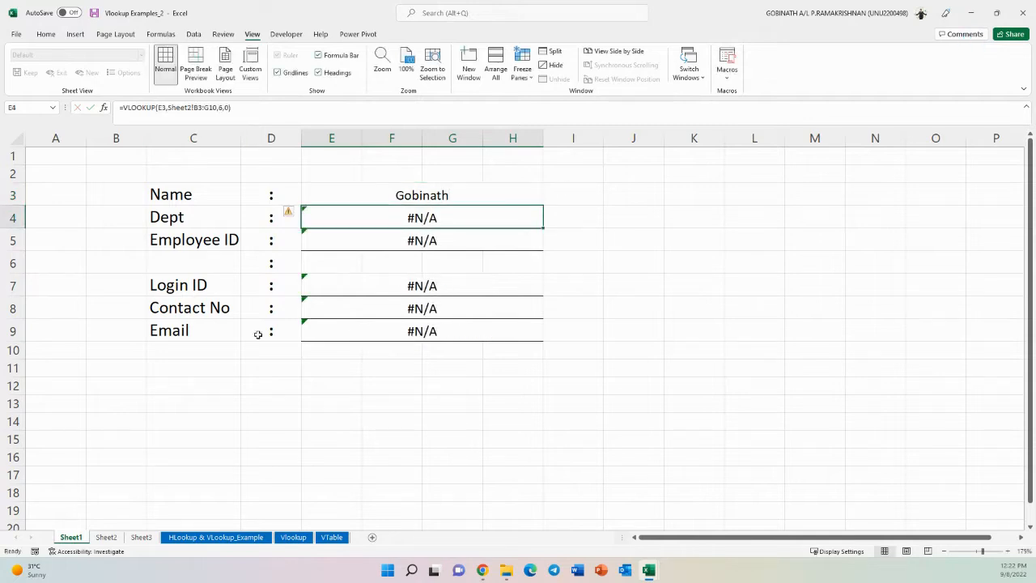
- Wrap the Dept formula in E4 in IFNA so it returns "No Data Available" when the name is not found
{"action": "left_click", "coordinate": [106, 538]}
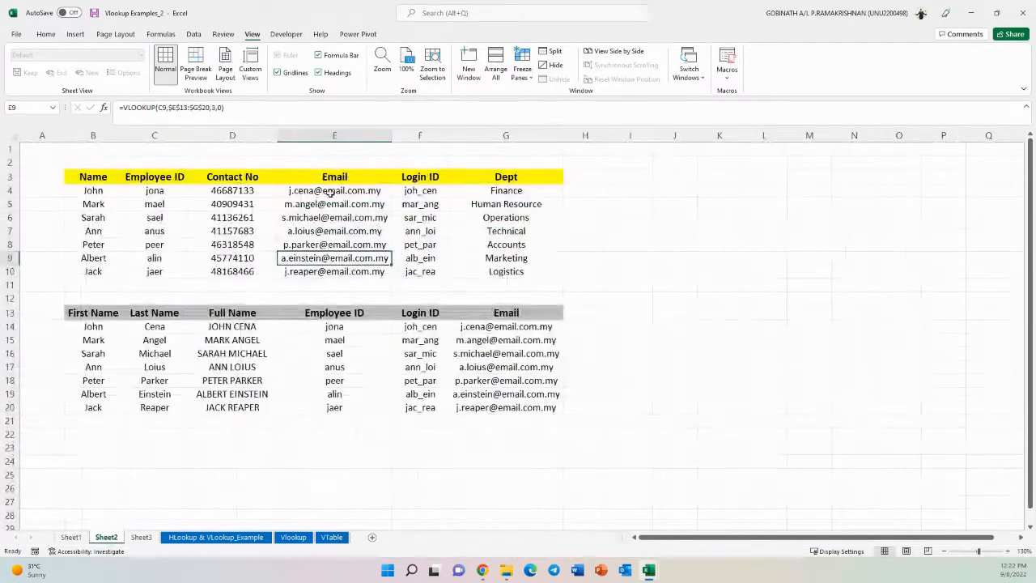
{"action": "left_click", "coordinate": [71, 537]}
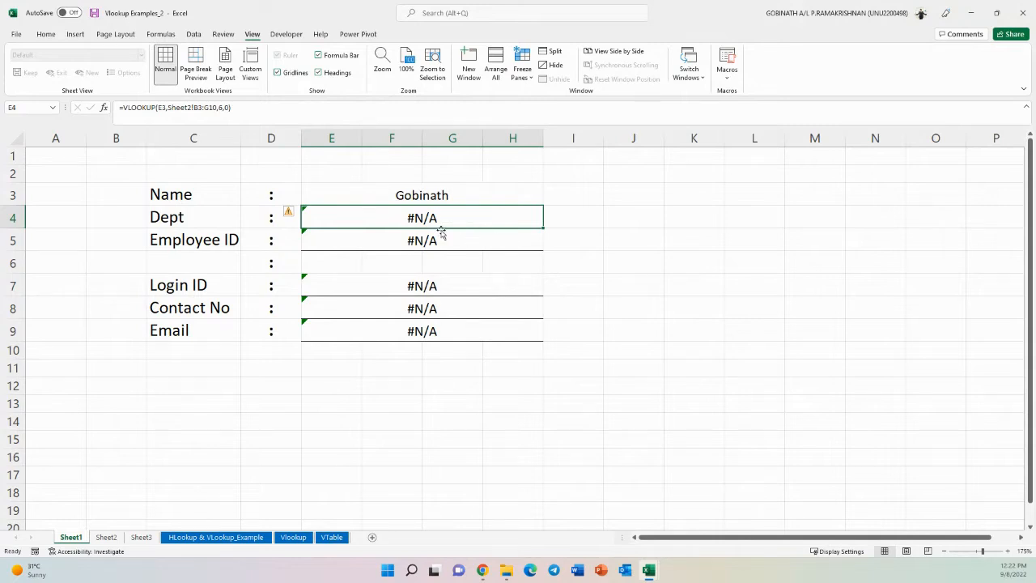
{"action": "double_click", "coordinate": [423, 218]}
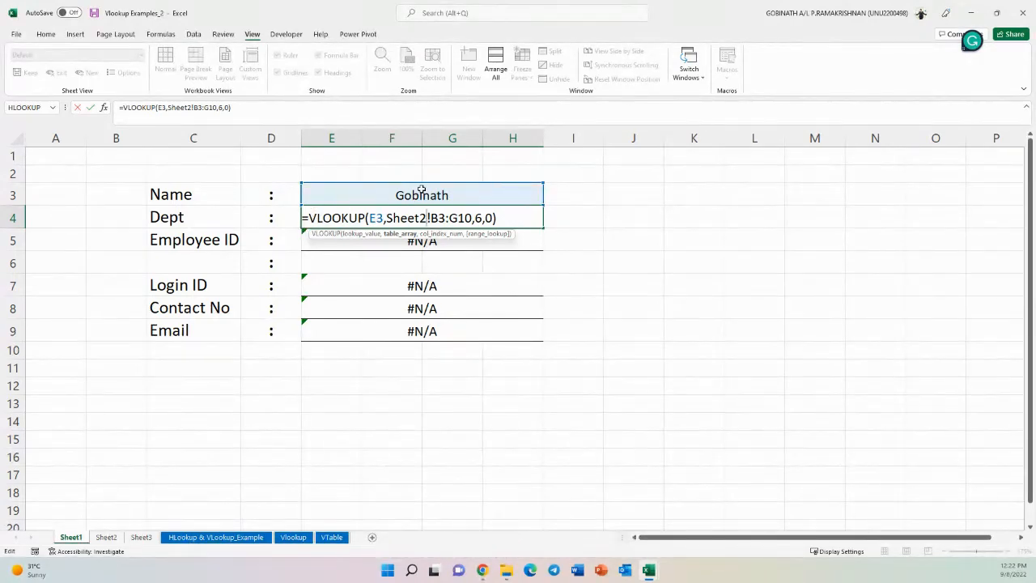
{"action": "left_click", "coordinate": [309, 219]}
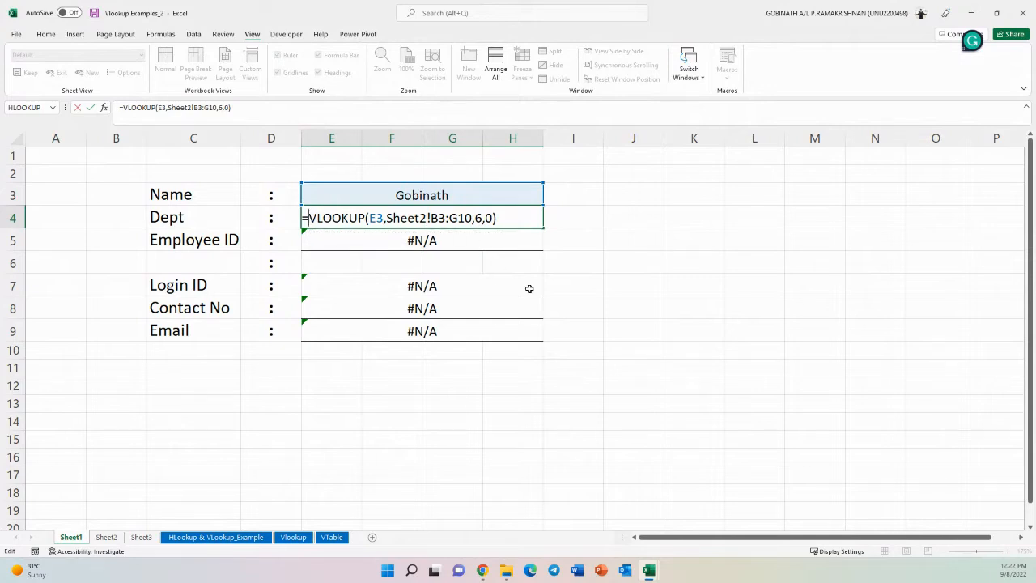
{"action": "type", "text": "if"}
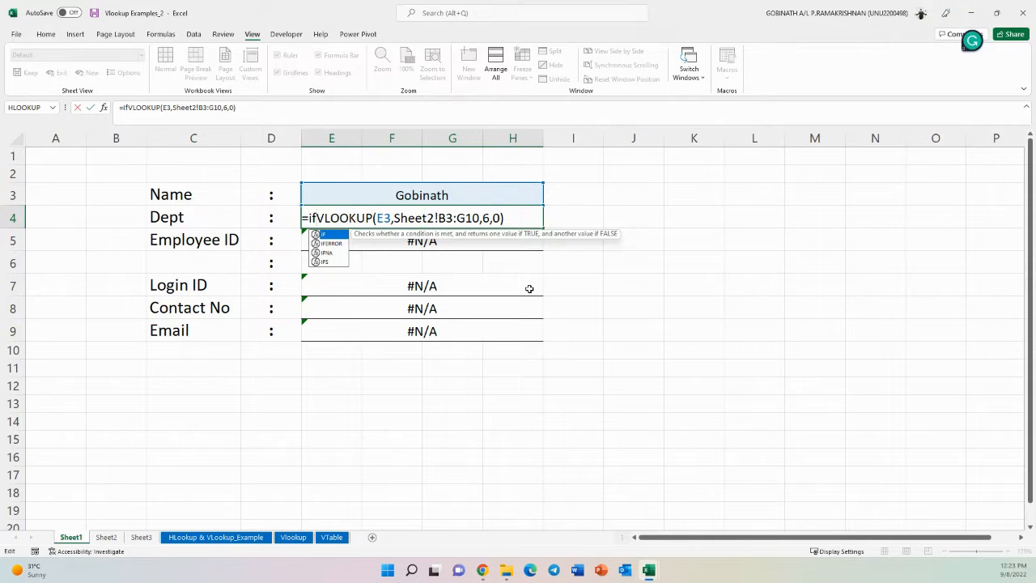
{"action": "type", "text": "na"}
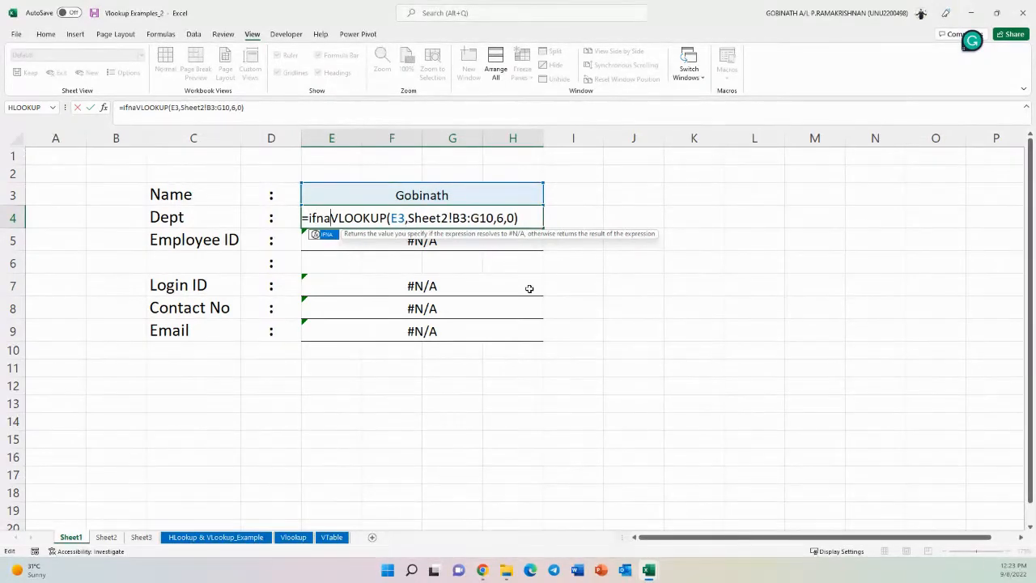
{"action": "key", "text": "Tab"}
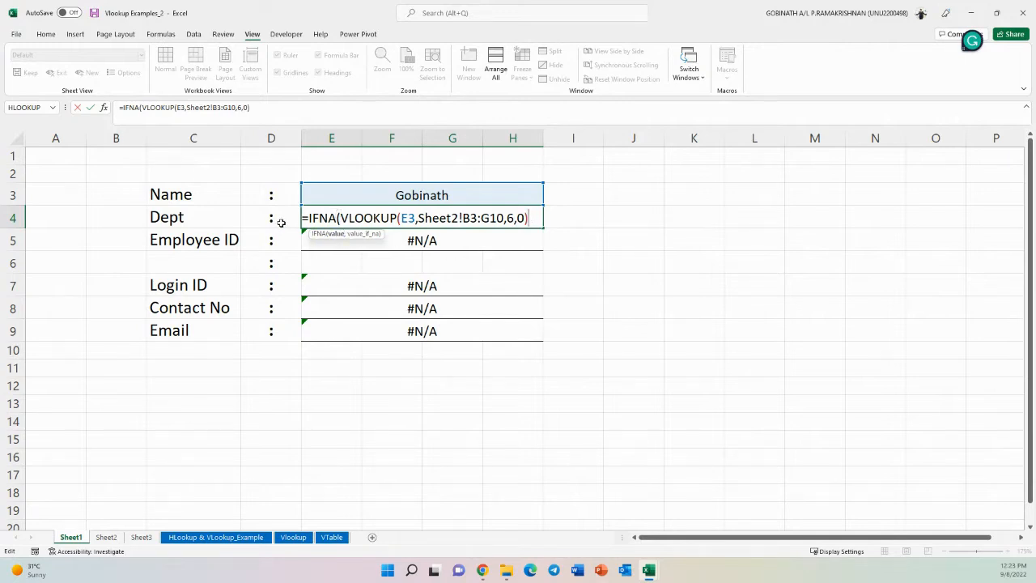
{"action": "type", "text": ","}
{"action": "type", "text": "\"No Data"}
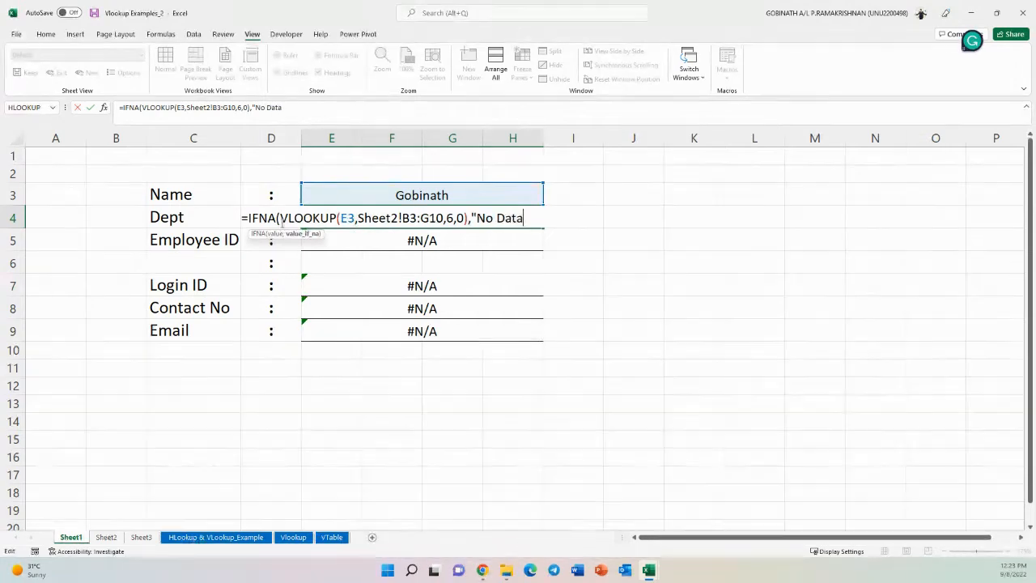
{"action": "type", "text": " Available\""}
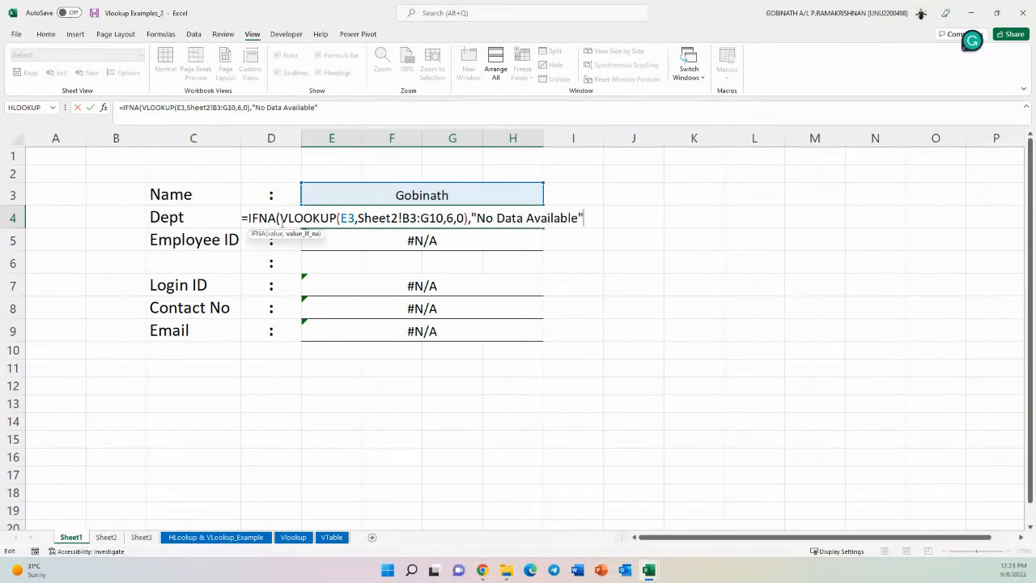
{"action": "key", "text": "Return"}
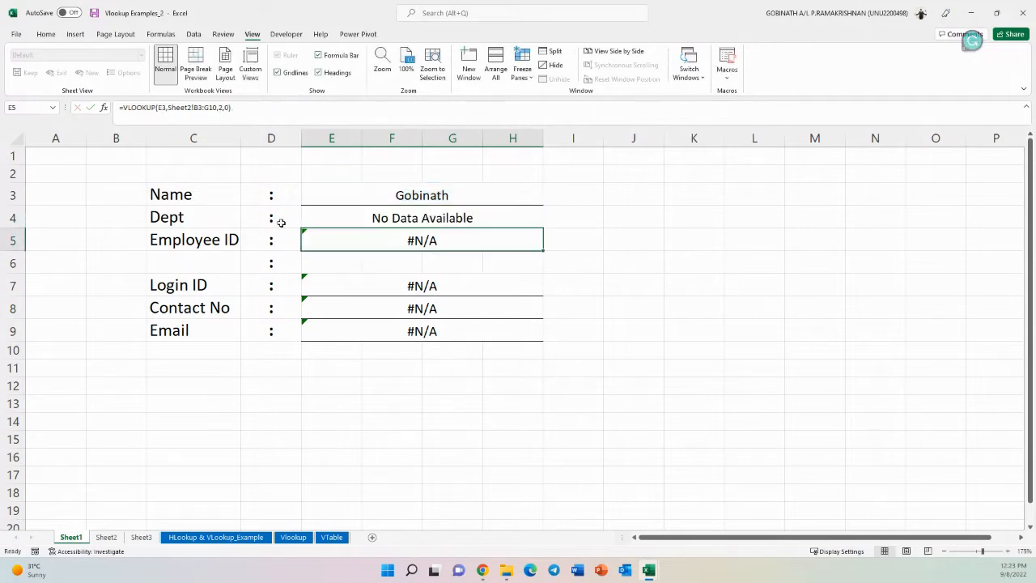
- Copy the "No Data Available" text from the Dept cell E4's formula
{"action": "left_click", "coordinate": [472, 216]}
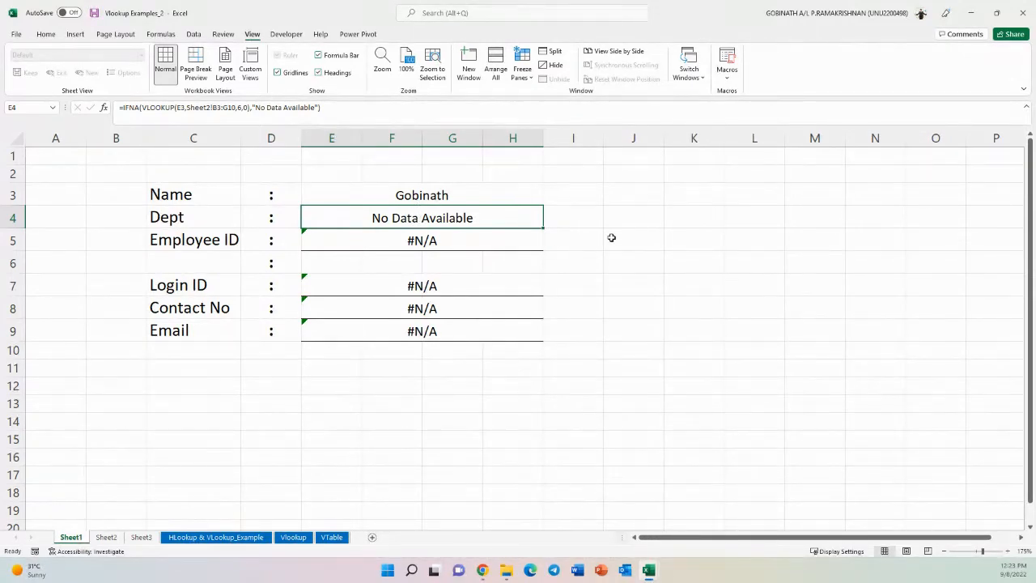
{"action": "left_click", "coordinate": [434, 240]}
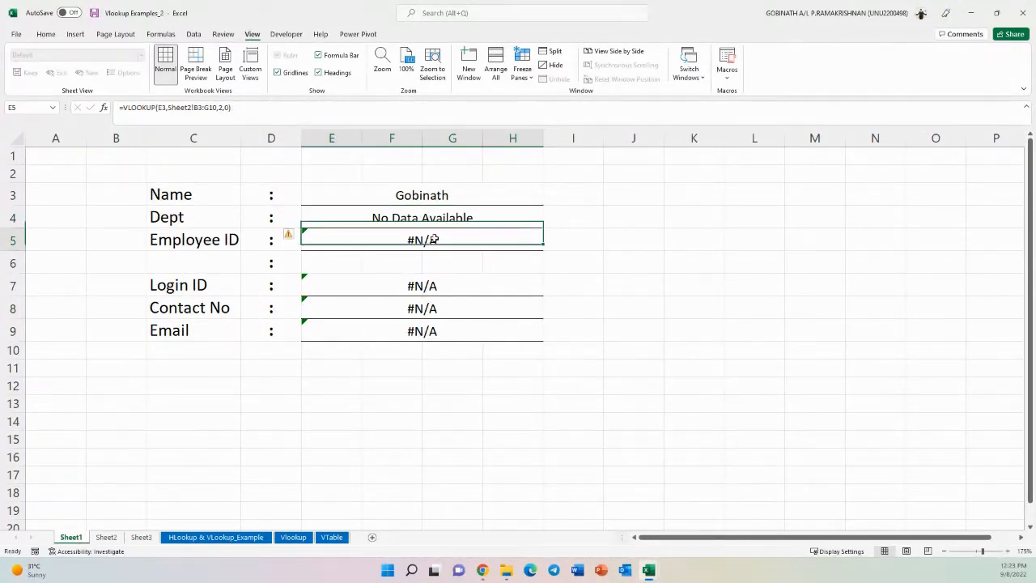
{"action": "left_click", "coordinate": [437, 217]}
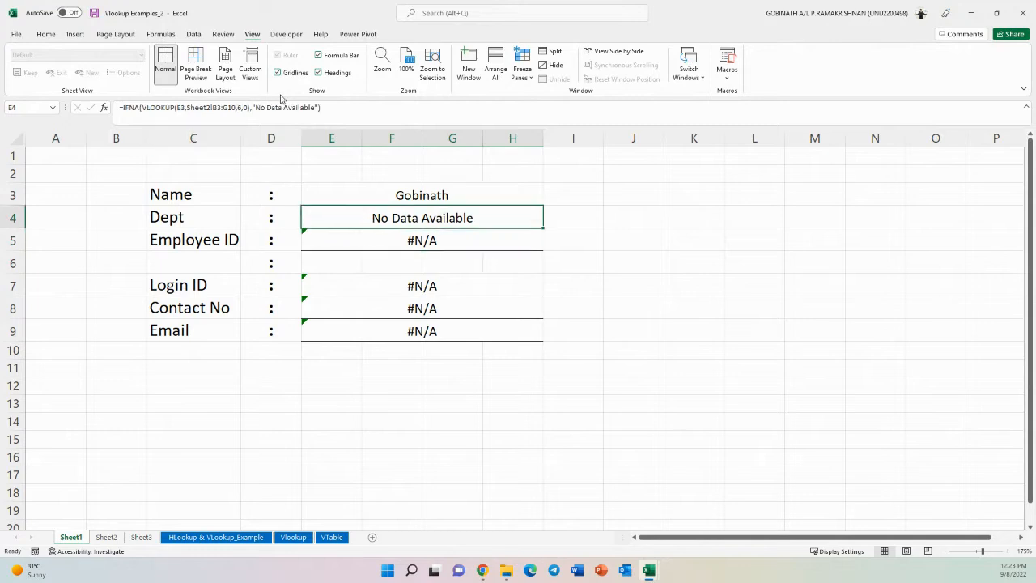
{"action": "left_click_drag", "start_coordinate": [315, 107], "coordinate": [258, 109]}
{"action": "key", "text": "ctrl+c"}
{"action": "key", "text": "Escape"}
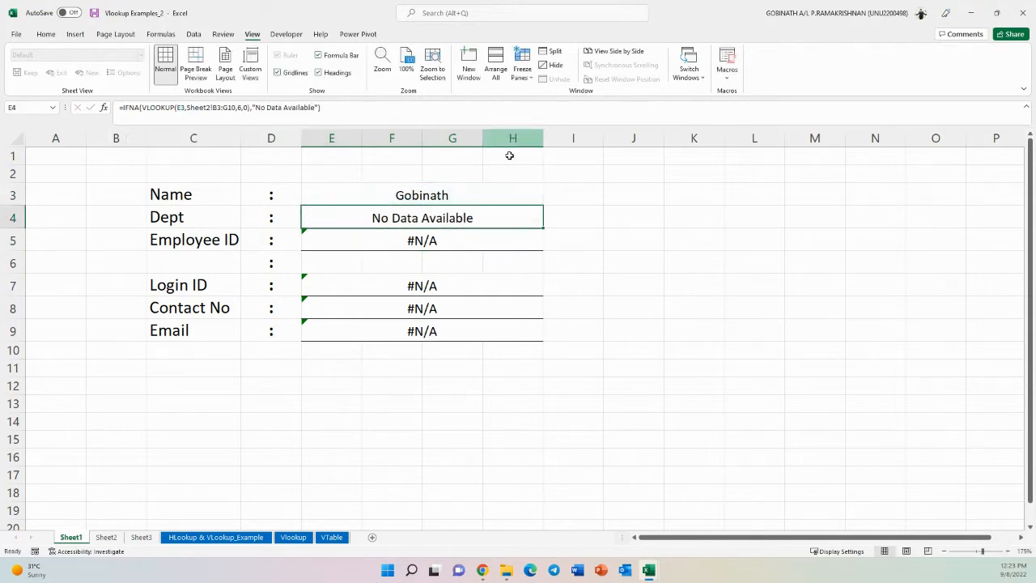
- Wrap the Employee ID formula in E5 in IFNA with the pasted "No Data Available" as the fallback
{"action": "left_click", "coordinate": [430, 241]}
{"action": "double_click", "coordinate": [414, 235]}
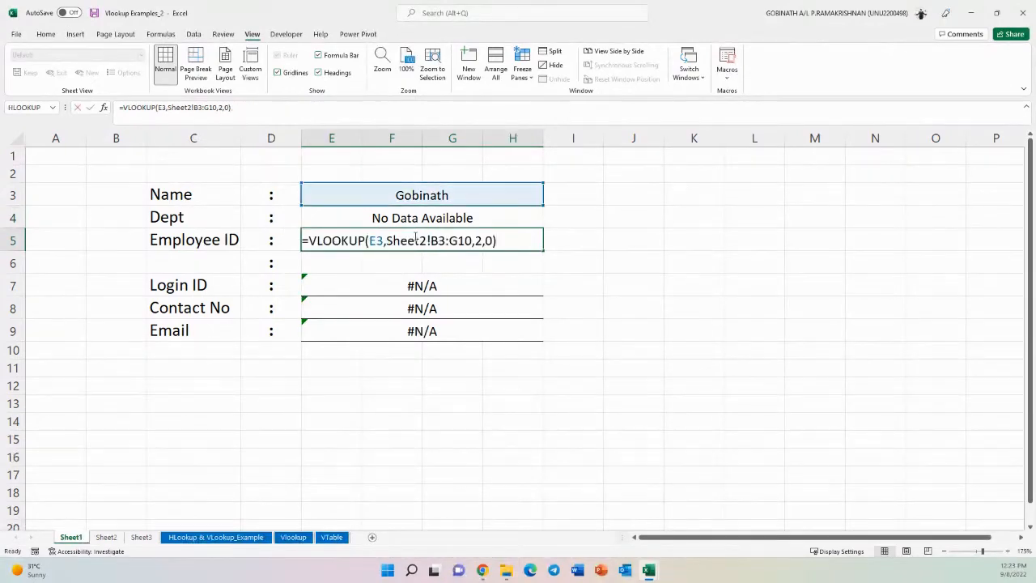
{"action": "left_click", "coordinate": [308, 240]}
{"action": "type", "text": "IFNA("}
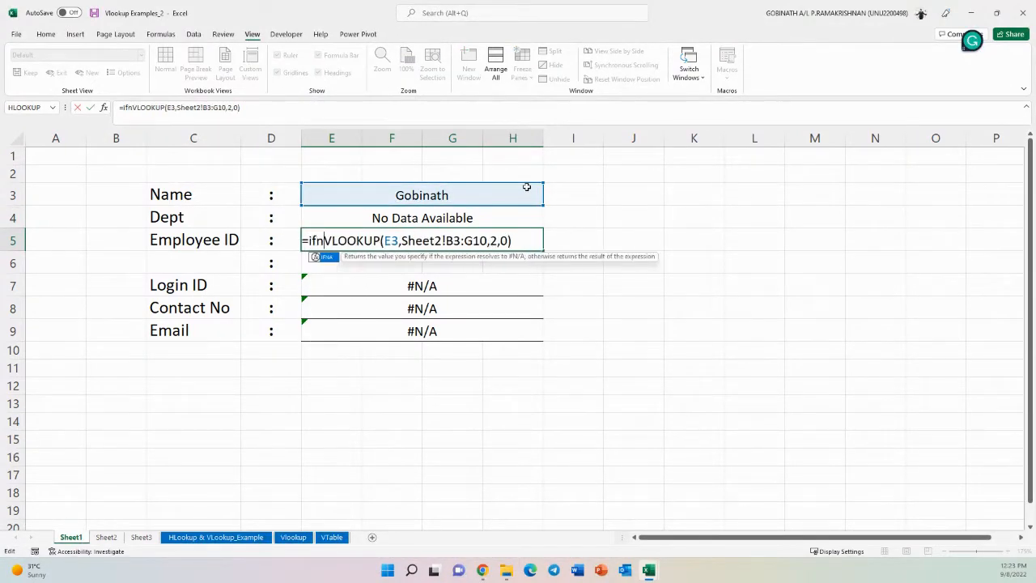
{"action": "left_click", "coordinate": [528, 240]}
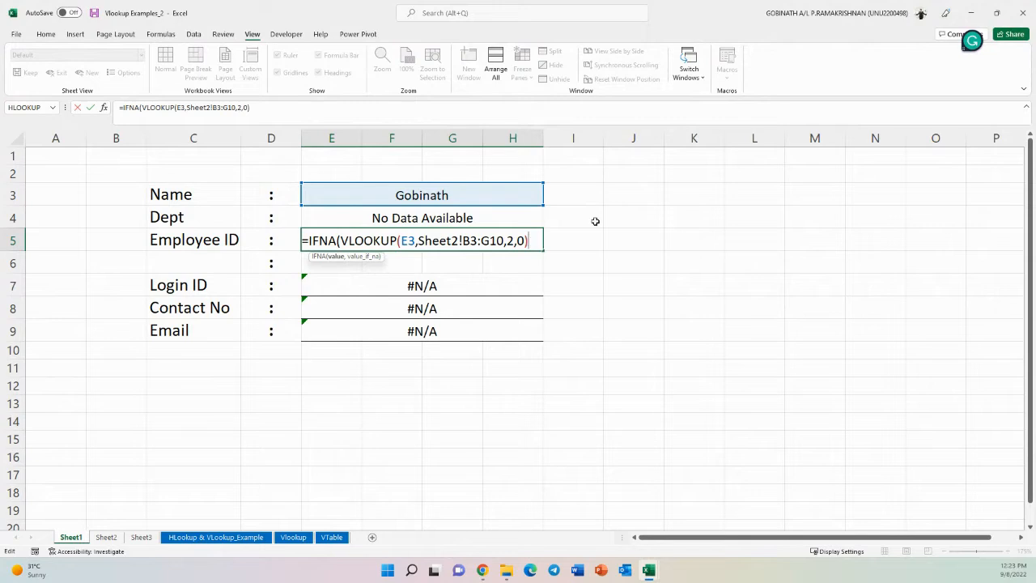
{"action": "type", "text": ",\""}
{"action": "key", "text": "ctrl+v"}
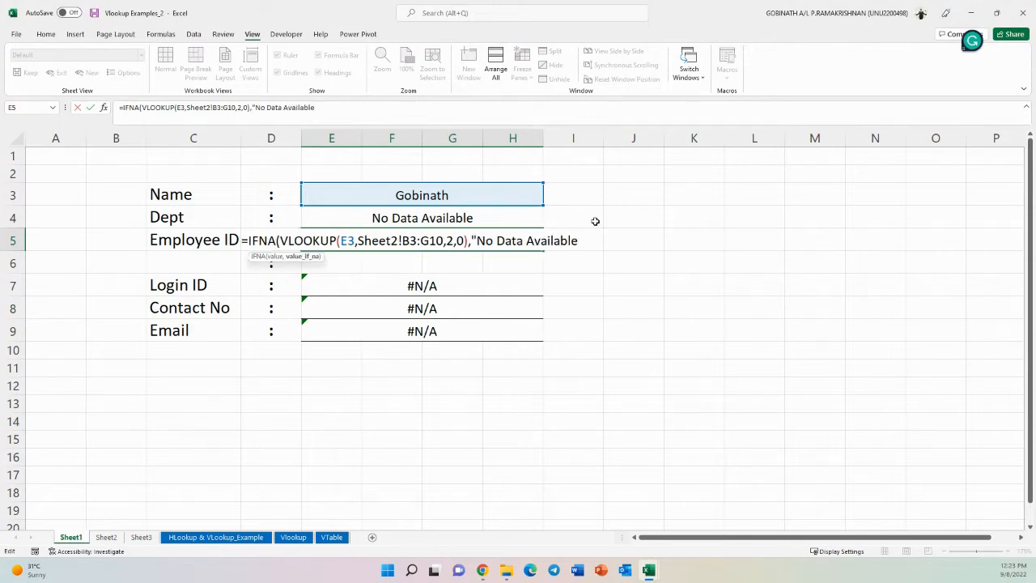
{"action": "type", "text": "\")"}
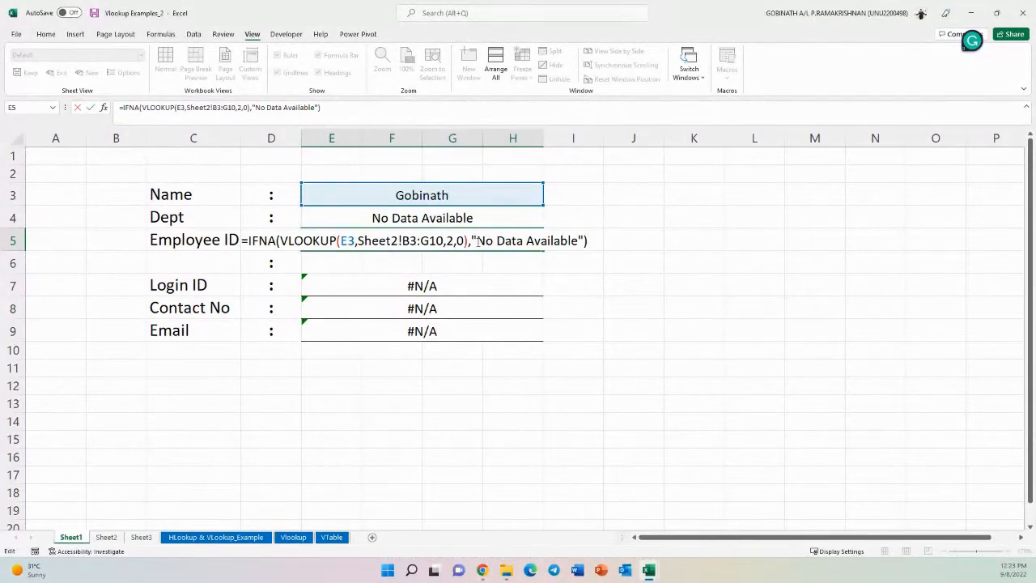
{"action": "left_click", "coordinate": [475, 241]}
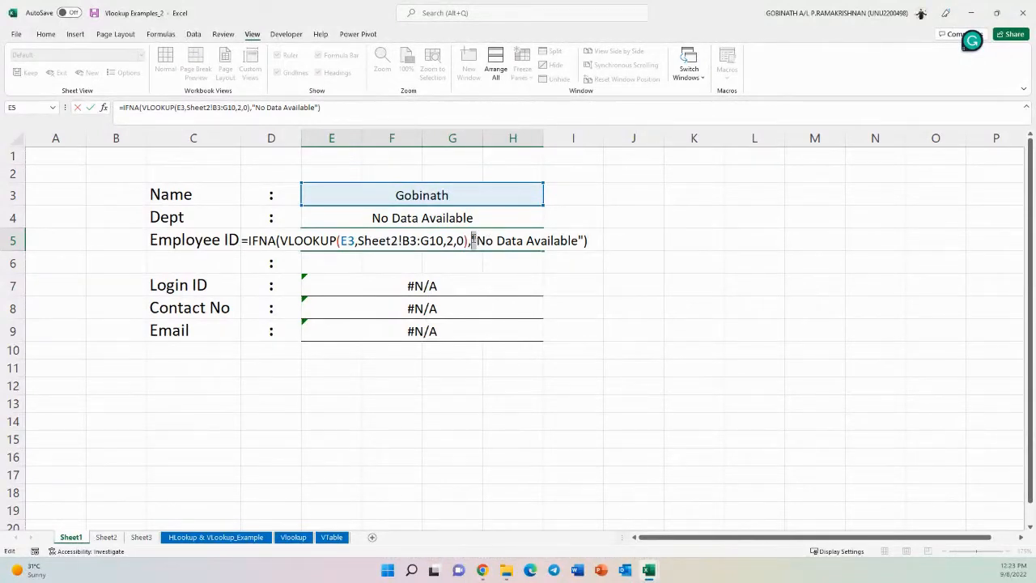
{"action": "left_click", "coordinate": [580, 240]}
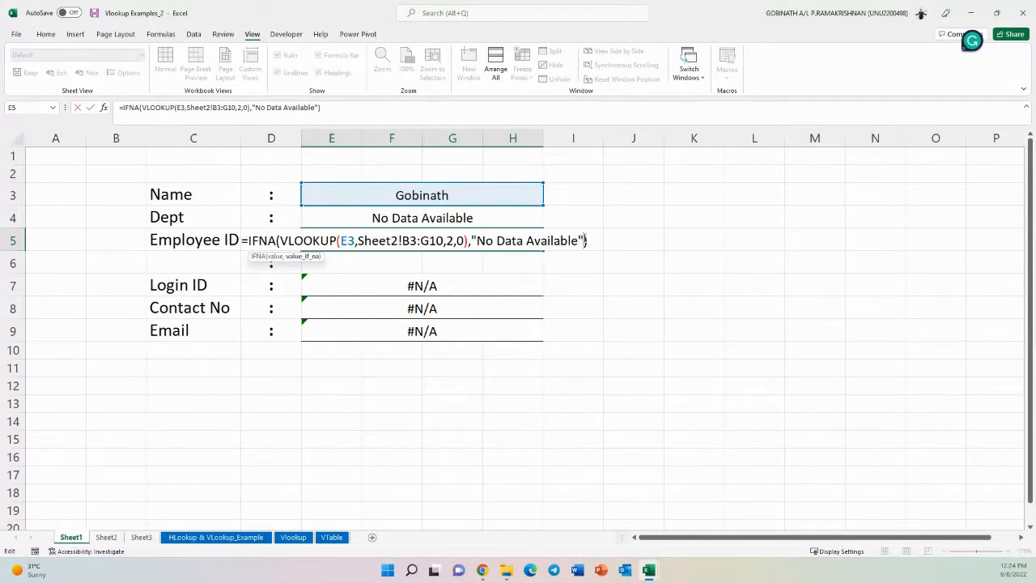
{"action": "key", "text": "Return"}
- Wrap the Login ID formula in E7 in IFNA with "No Data Available" as the fallback
{"action": "left_click", "coordinate": [427, 280]}
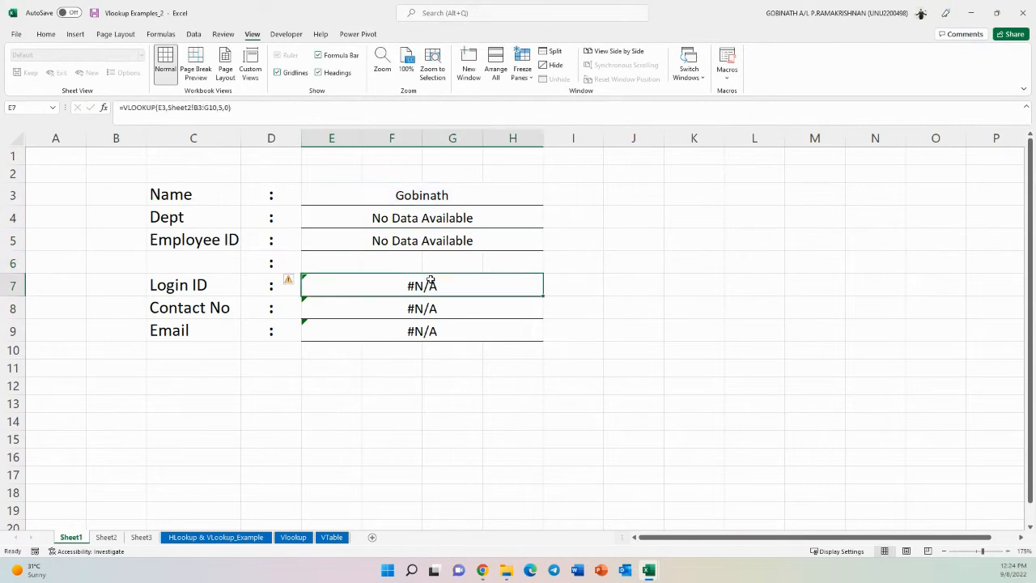
{"action": "double_click", "coordinate": [427, 280]}
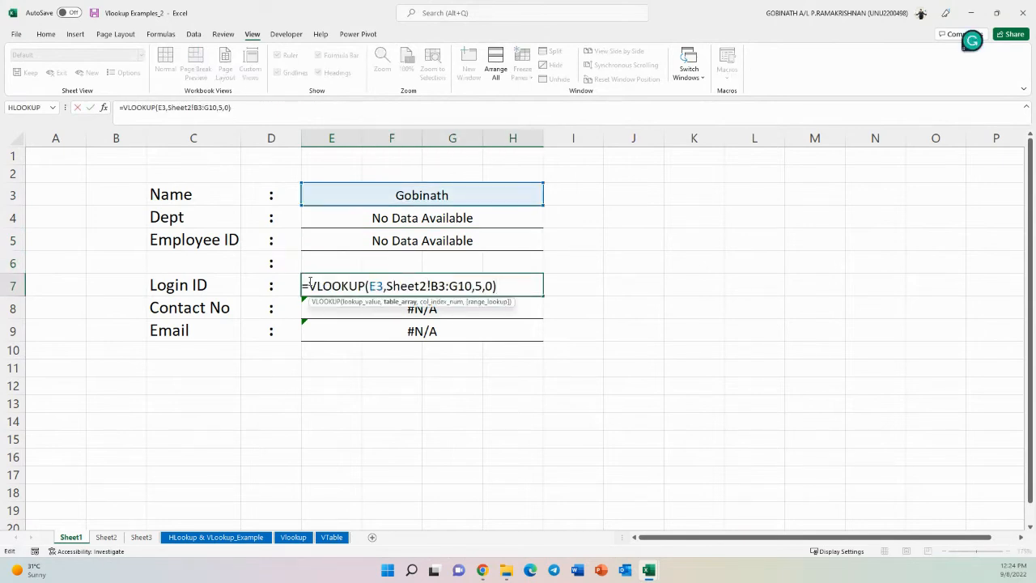
{"action": "type", "text": "IFNA("}
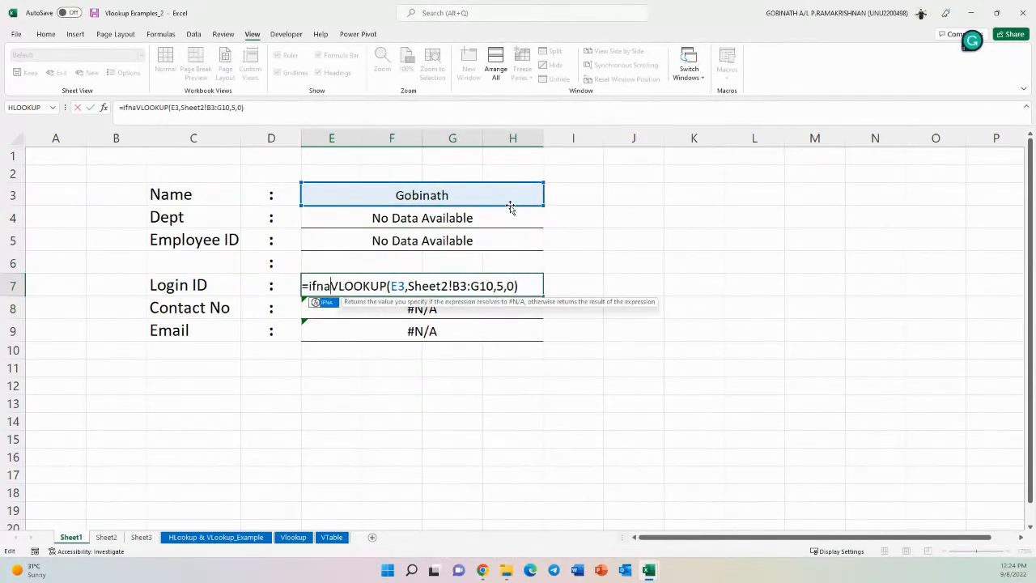
{"action": "left_click", "coordinate": [531, 287]}
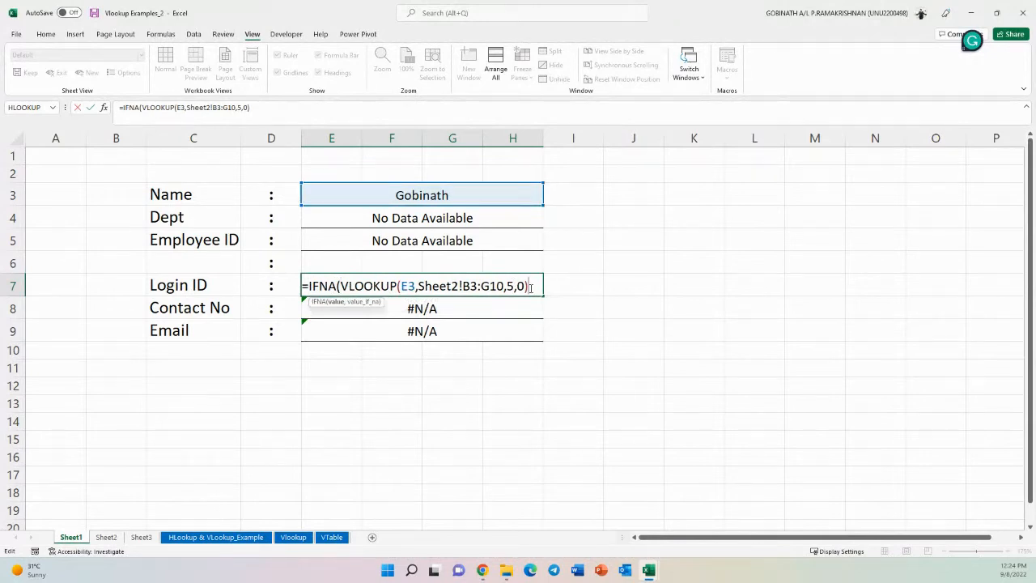
{"action": "type", "text": ",\"No Data Available\""}
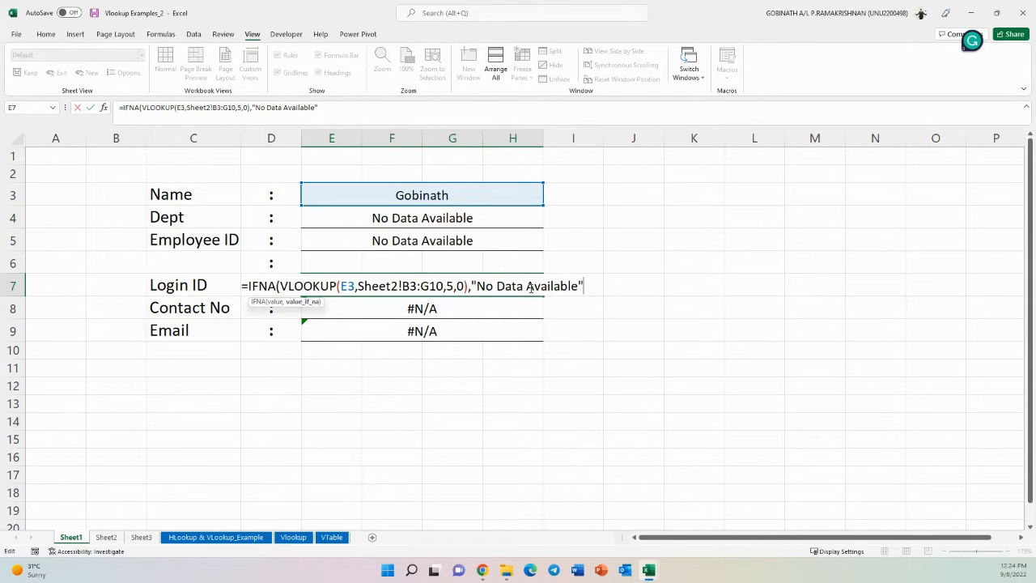
{"action": "type", "text": ")"}
{"action": "key", "text": "Return"}
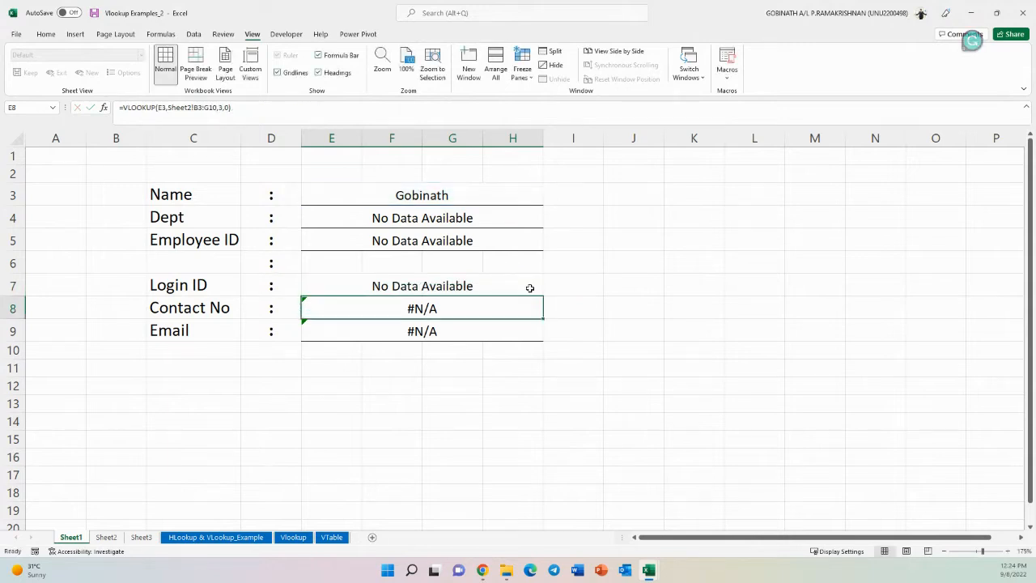
- Wrap the Contact No formula in E8 in IFERROR with "No Data Available" as the fallback
{"action": "double_click", "coordinate": [411, 307]}
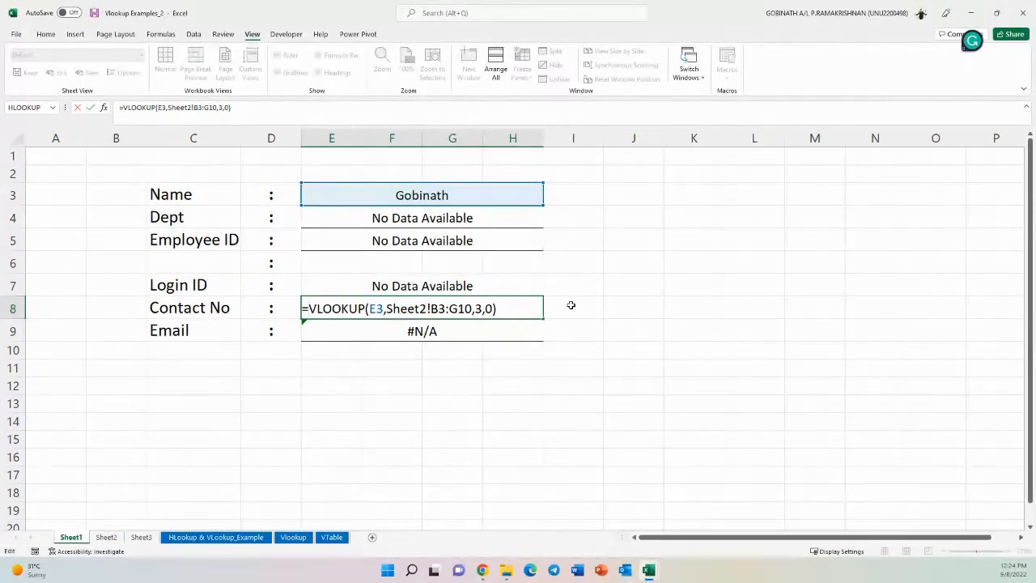
{"action": "type", "text": "if"}
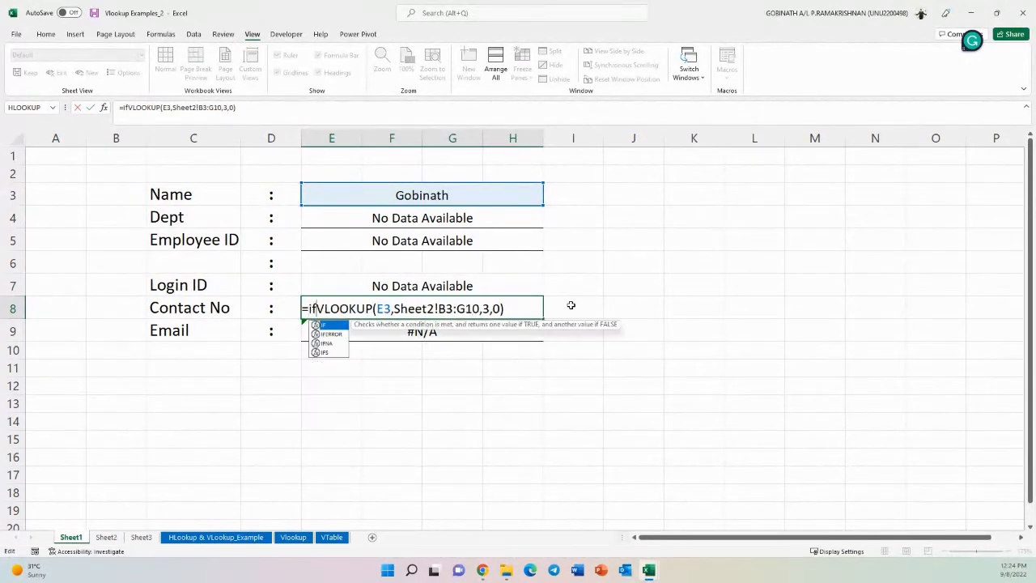
{"action": "double_click", "coordinate": [335, 335]}
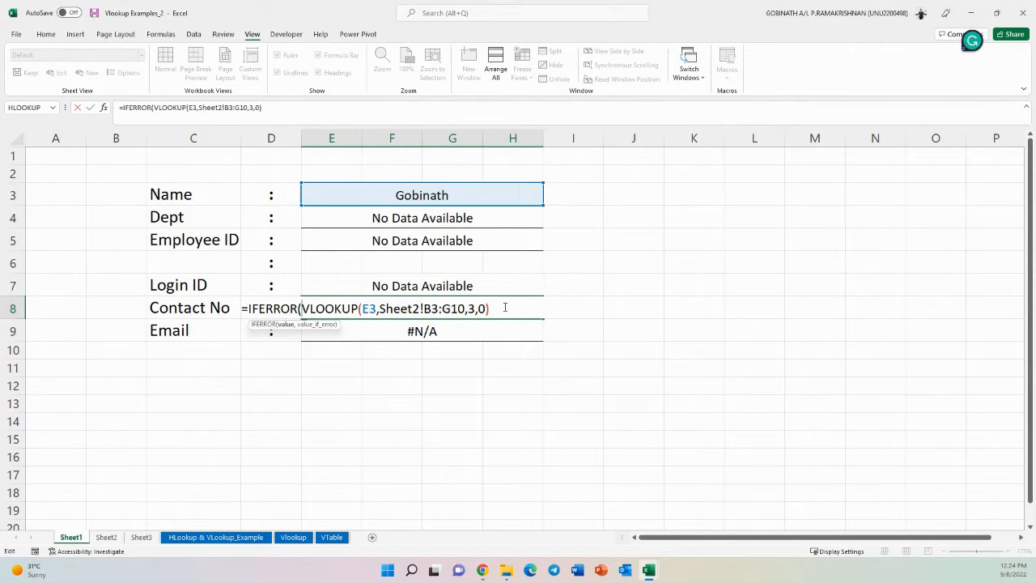
{"action": "type", "text": ",\"No Data Available\""}
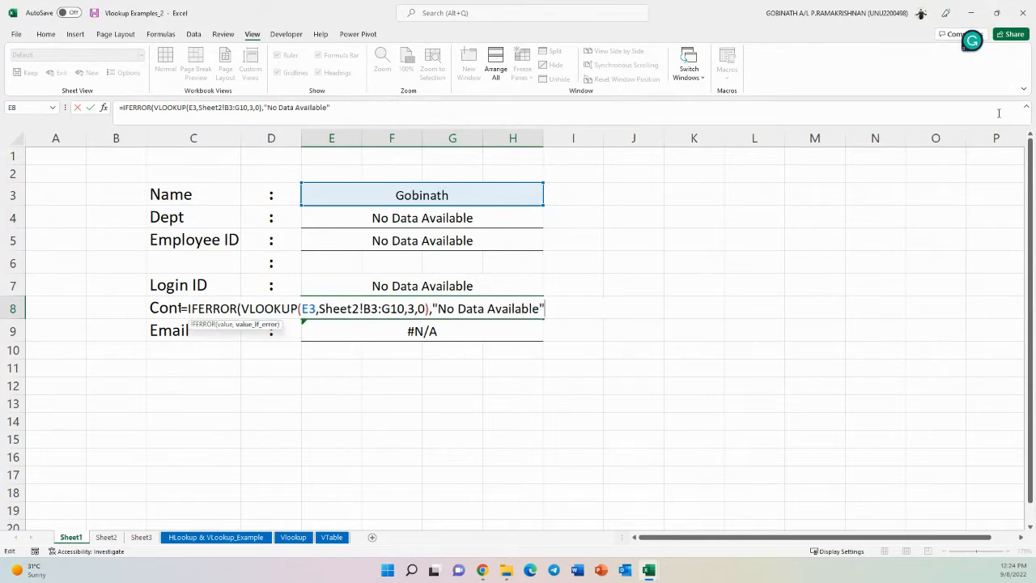
{"action": "type", "text": ")"}
{"action": "key", "text": "Return"}
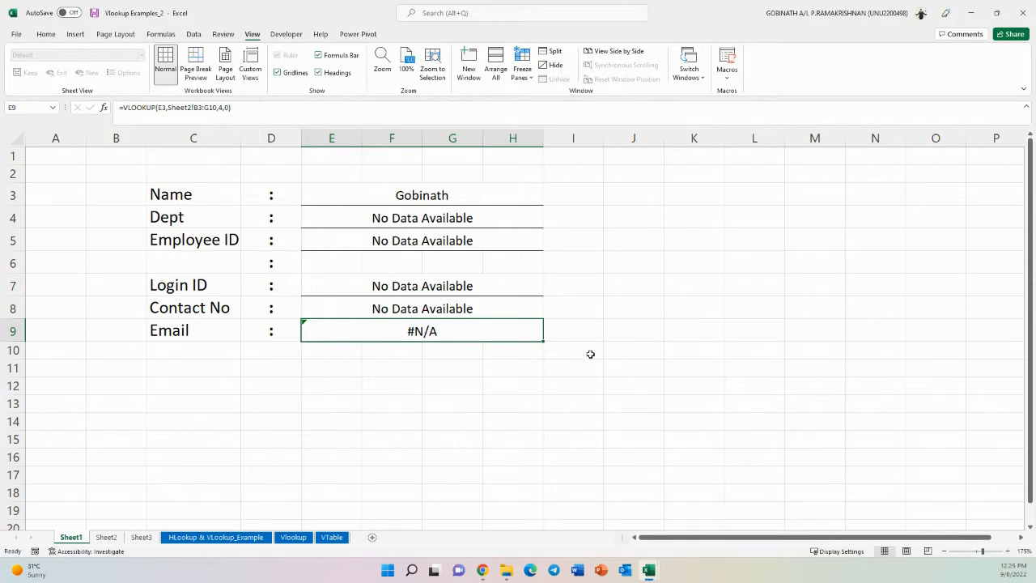
- Wrap the Email formula in E9 in IFERROR with "No Data Available" as the fallback
{"action": "double_click", "coordinate": [438, 332]}
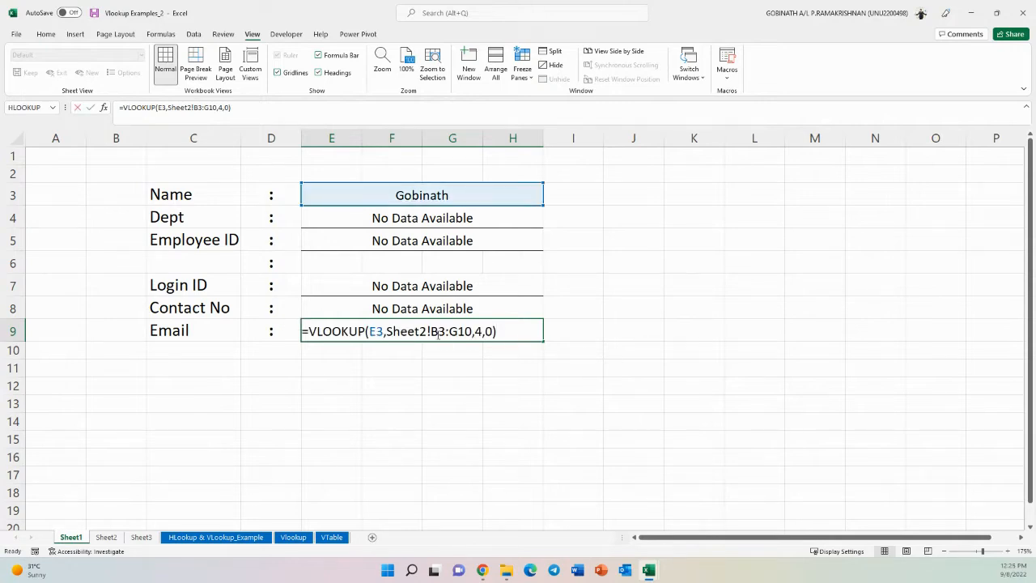
{"action": "left_click", "coordinate": [309, 331]}
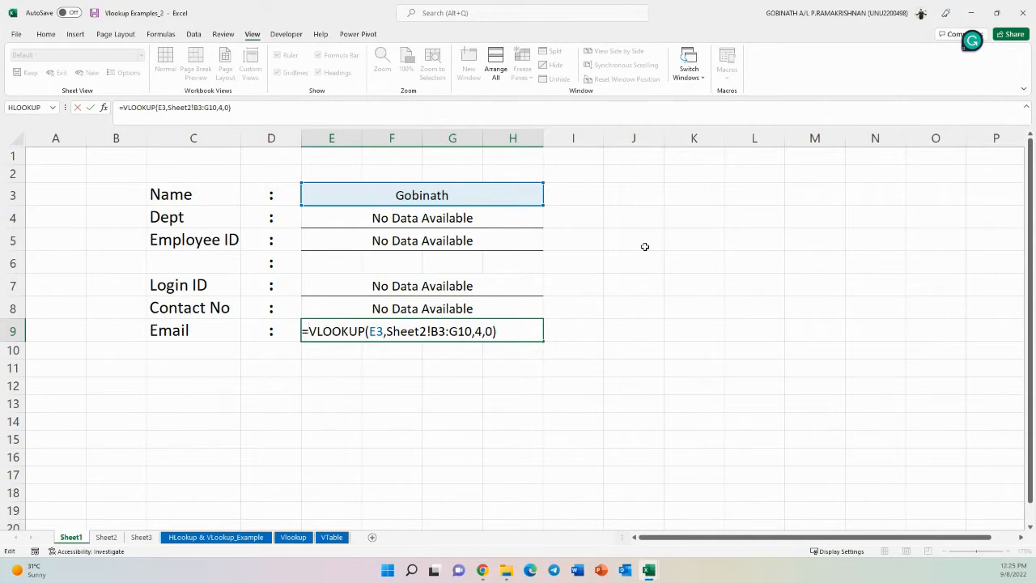
{"action": "type", "text": "IFERROR("}
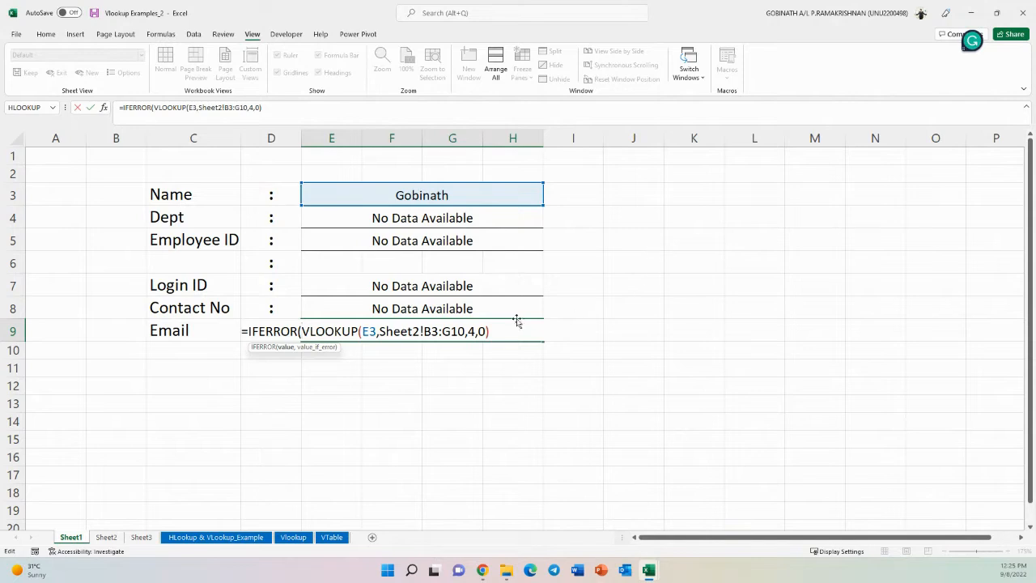
{"action": "type", "text": ",No Data Available"}
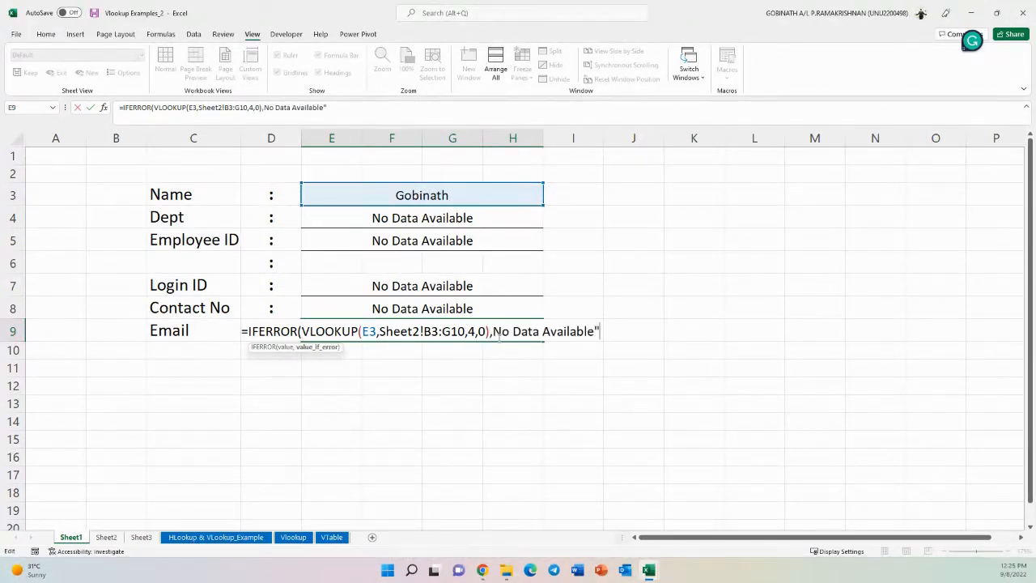
{"action": "left_click", "coordinate": [496, 331]}
{"action": "type", "text": "\""}
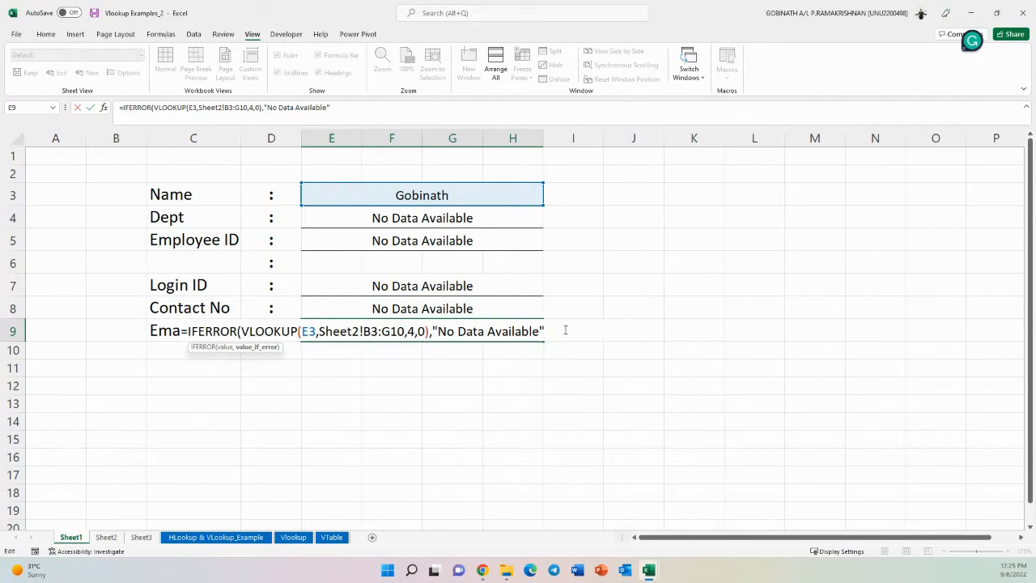
{"action": "type", "text": ")"}
{"action": "key", "text": "Return"}
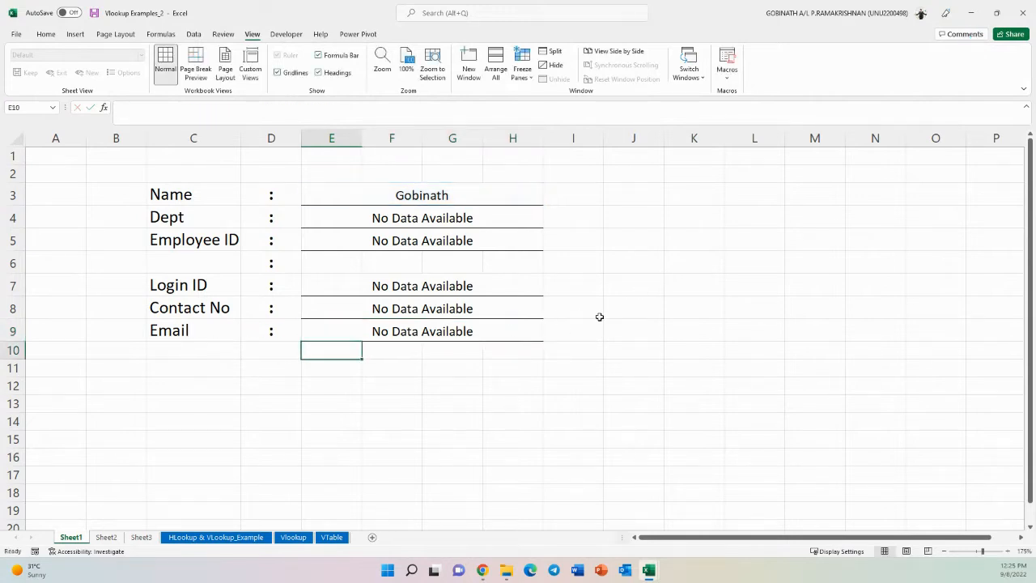
- Enter peter as the Name in E3 to test the lookup results
{"action": "left_click", "coordinate": [607, 262]}
{"action": "left_click", "coordinate": [426, 192]}
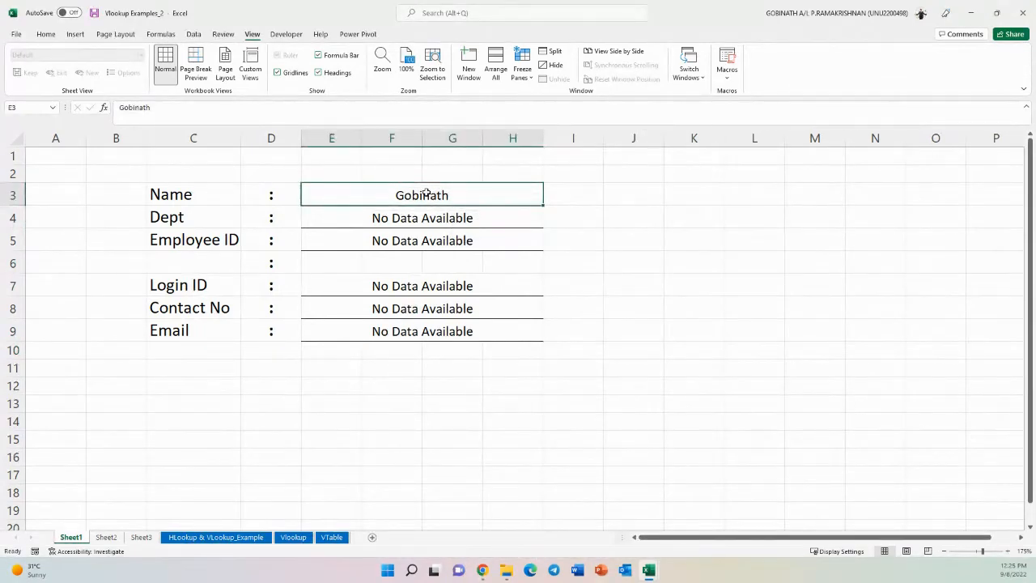
{"action": "type", "text": "peter"}
{"action": "key", "text": "Return"}
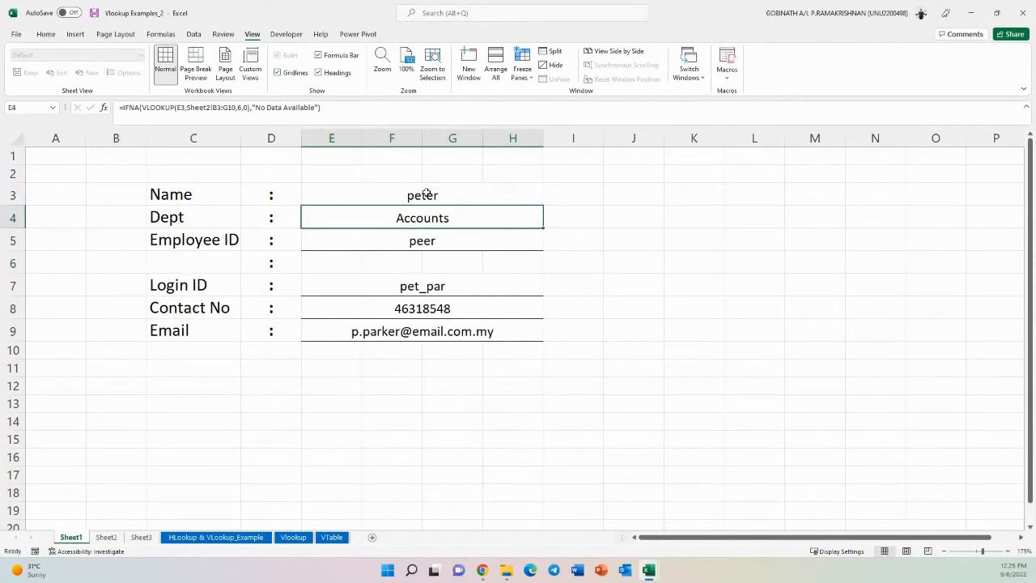
- Change the Name in E3 back to gobinath
{"action": "left_click", "coordinate": [427, 193]}
{"action": "double_click", "coordinate": [426, 193]}
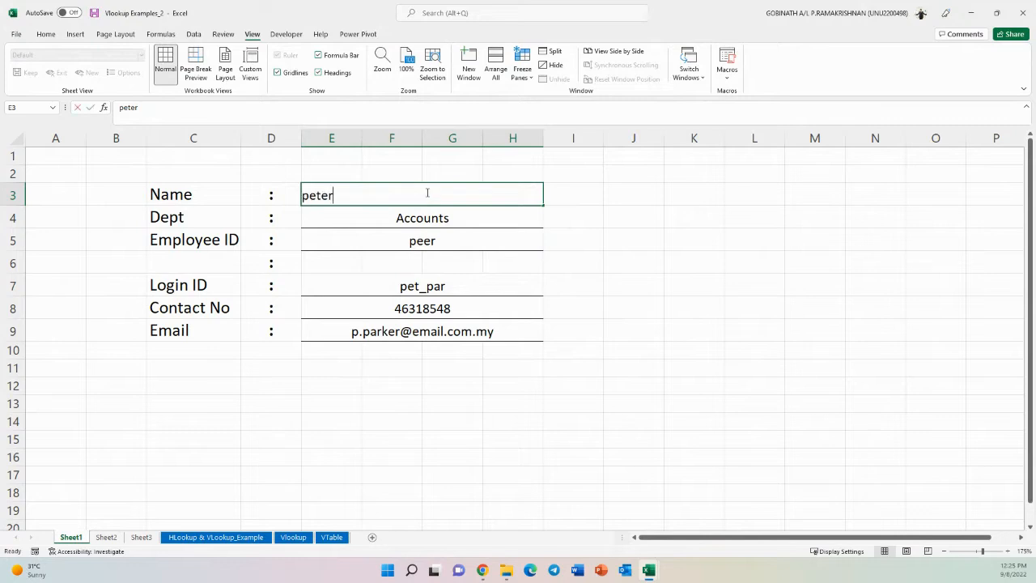
{"action": "key", "text": "BackSpace"}
{"action": "key", "text": "BackSpace"}
{"action": "key", "text": "BackSpace"}
{"action": "key", "text": "BackSpace"}
{"action": "key", "text": "BackSpace"}
{"action": "type", "text": "gobinatrh"}
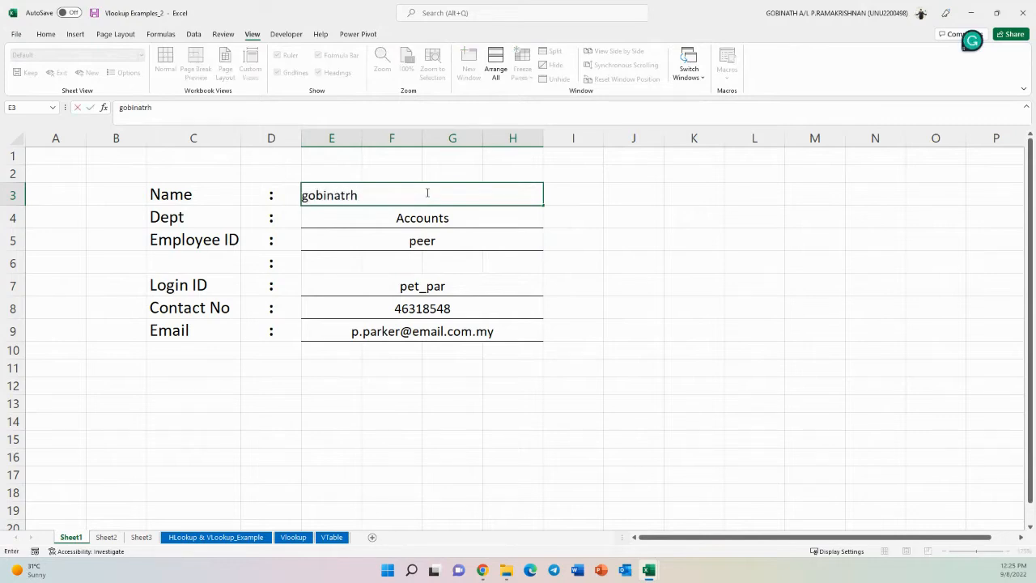
{"action": "key", "text": "BackSpace"}
{"action": "key", "text": "BackSpace"}
{"action": "type", "text": "h"}
{"action": "key", "text": "Return"}
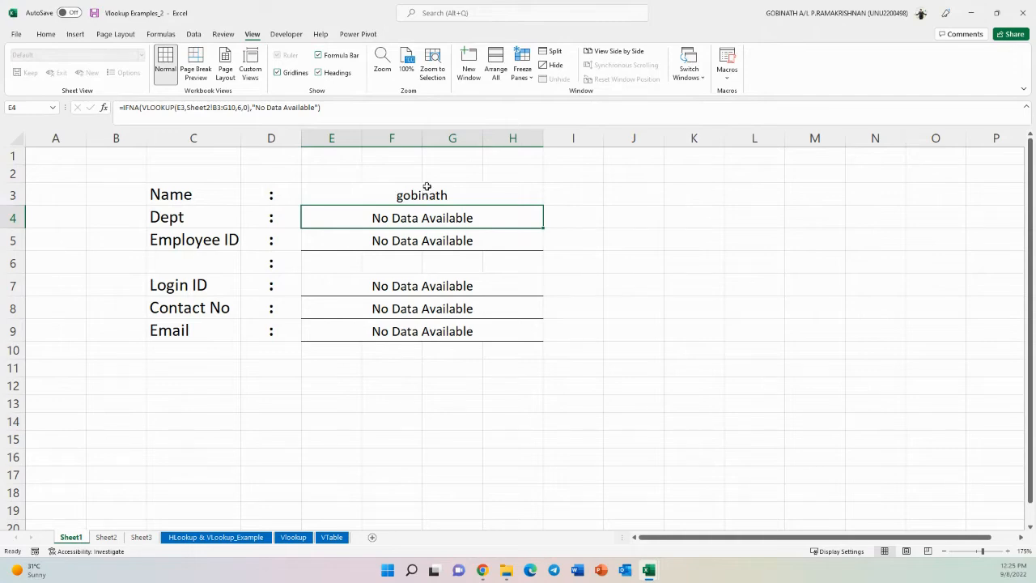
- Switch to Sheet3 and examine the lookup tables laid out across the sheet
{"action": "left_click", "coordinate": [118, 542]}
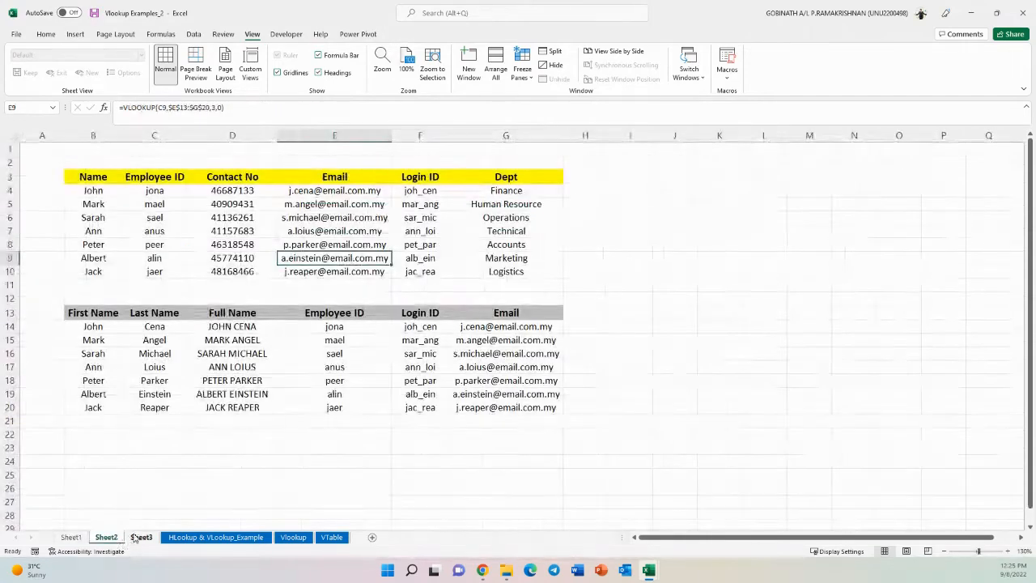
{"action": "left_click", "coordinate": [141, 539]}
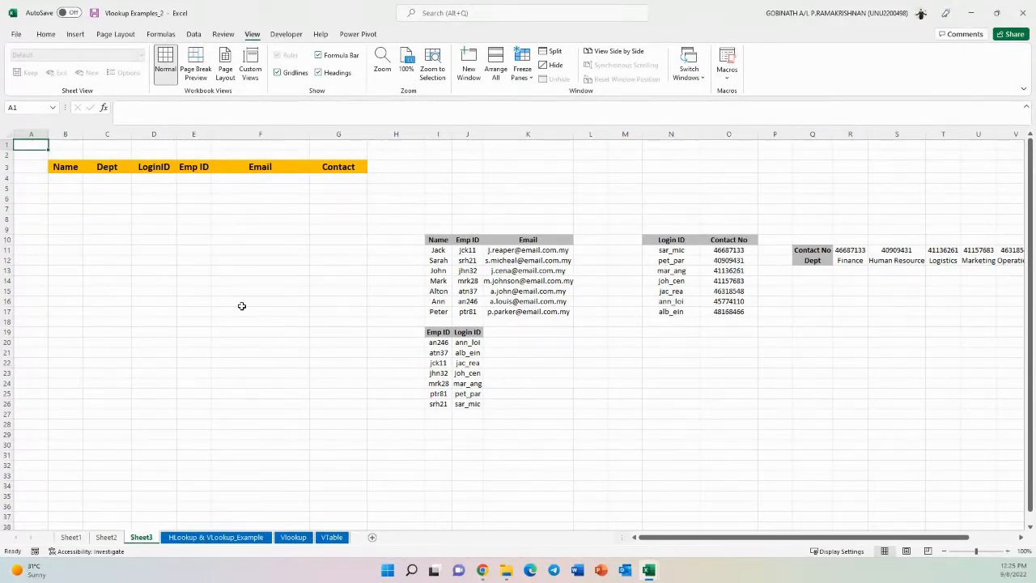
{"action": "left_click", "coordinate": [596, 422]}
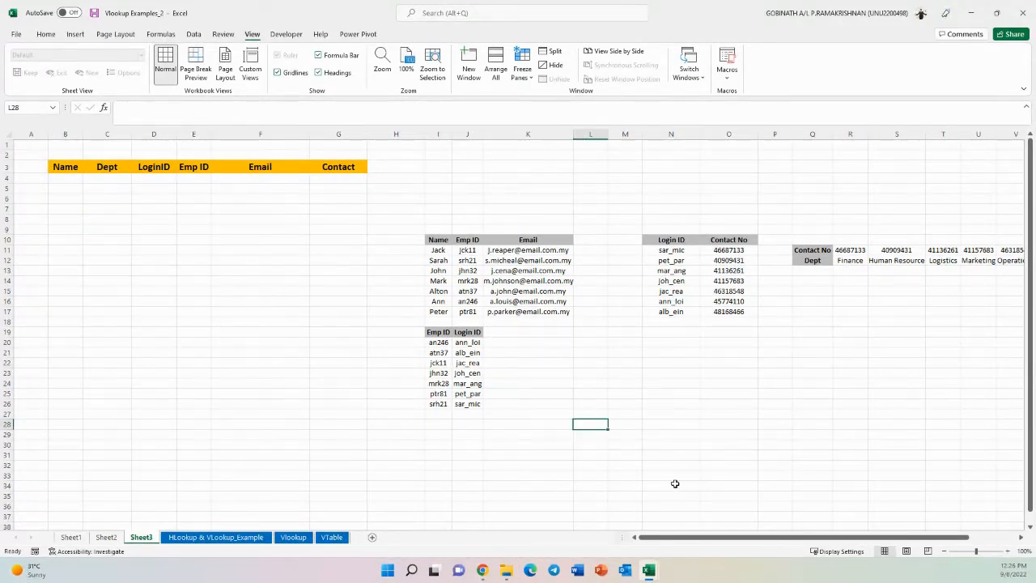
{"action": "left_click_drag", "start_coordinate": [670, 540], "coordinate": [728, 542]}
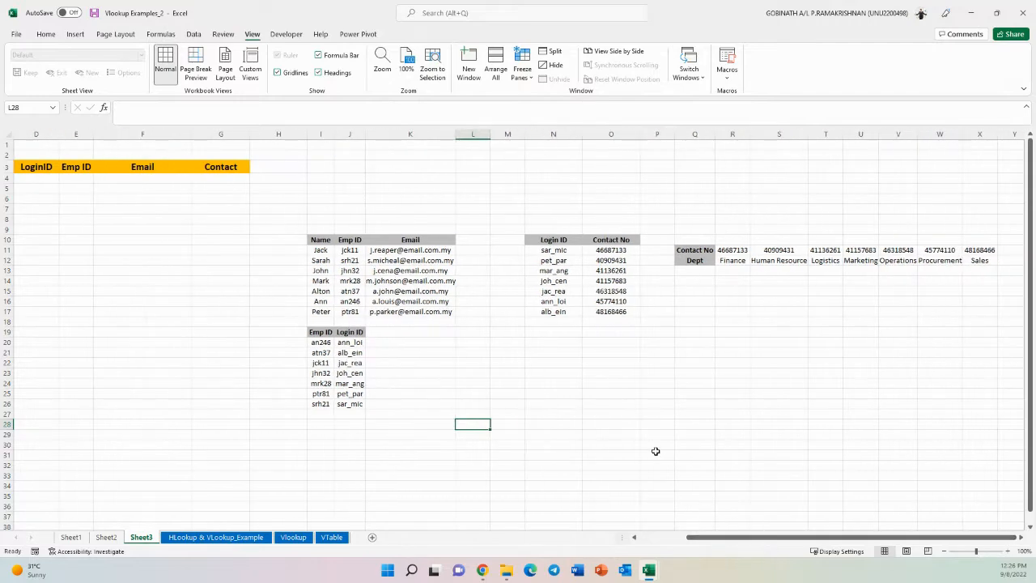
{"action": "scroll", "coordinate": [656, 450], "scroll_direction": "up", "scroll_amount": 5}
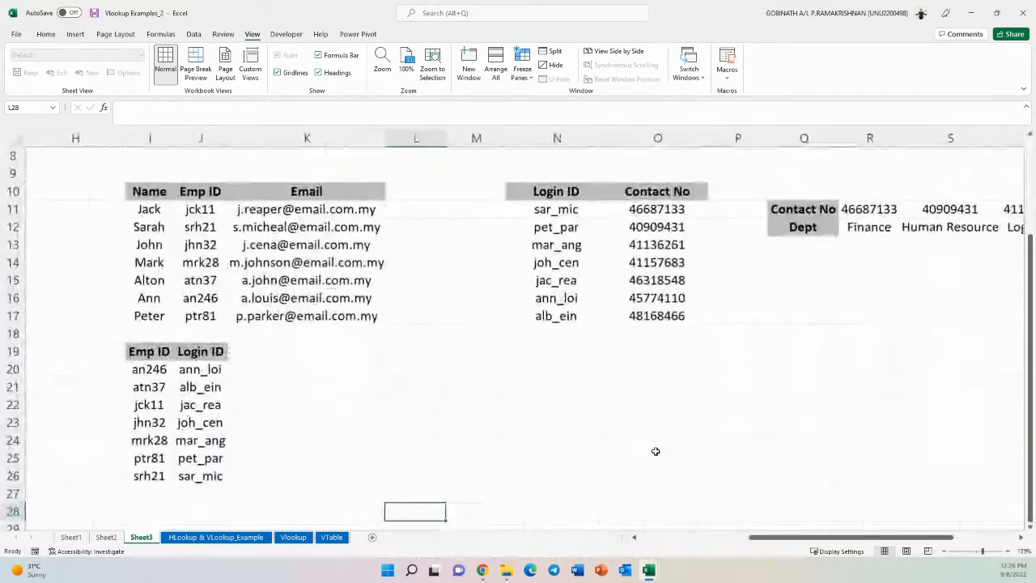
{"action": "scroll", "coordinate": [656, 451], "scroll_direction": "down", "scroll_amount": 1}
{"action": "scroll", "coordinate": [536, 436], "scroll_direction": "up", "scroll_amount": 1}
{"action": "left_click_drag", "start_coordinate": [150, 192], "coordinate": [353, 318]}
{"action": "left_click_drag", "start_coordinate": [150, 352], "coordinate": [193, 477]}
{"action": "left_click_drag", "start_coordinate": [558, 191], "coordinate": [659, 317]}
{"action": "left_click_drag", "start_coordinate": [809, 537], "coordinate": [871, 537]}
{"action": "left_click_drag", "start_coordinate": [459, 212], "coordinate": [936, 229]}
{"action": "left_click_drag", "start_coordinate": [835, 537], "coordinate": [770, 547]}
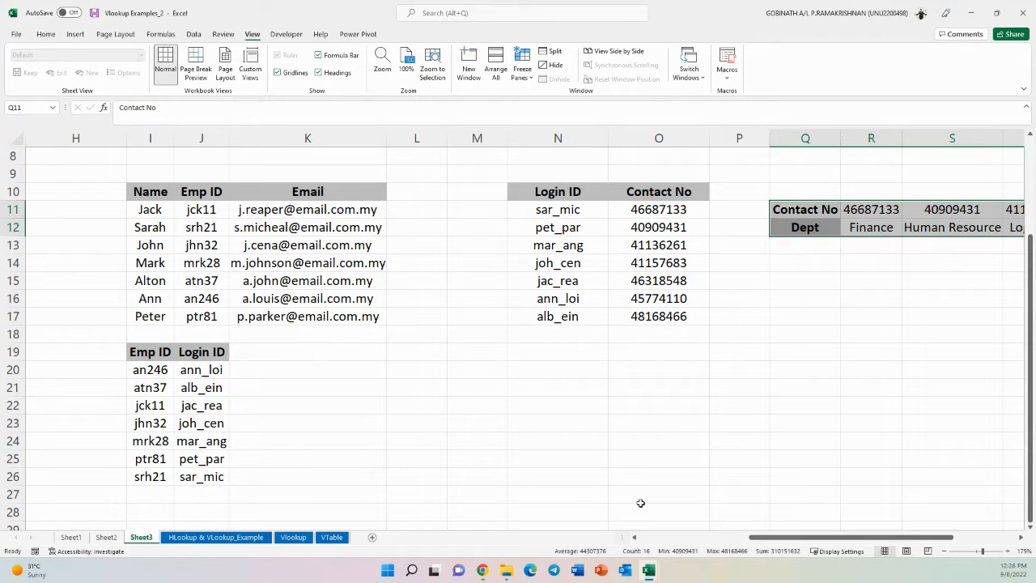
- Examine the Emp ID, Login ID, Contact No and Dept ranges on Sheet3 by selecting each one
{"action": "left_click", "coordinate": [180, 440]}
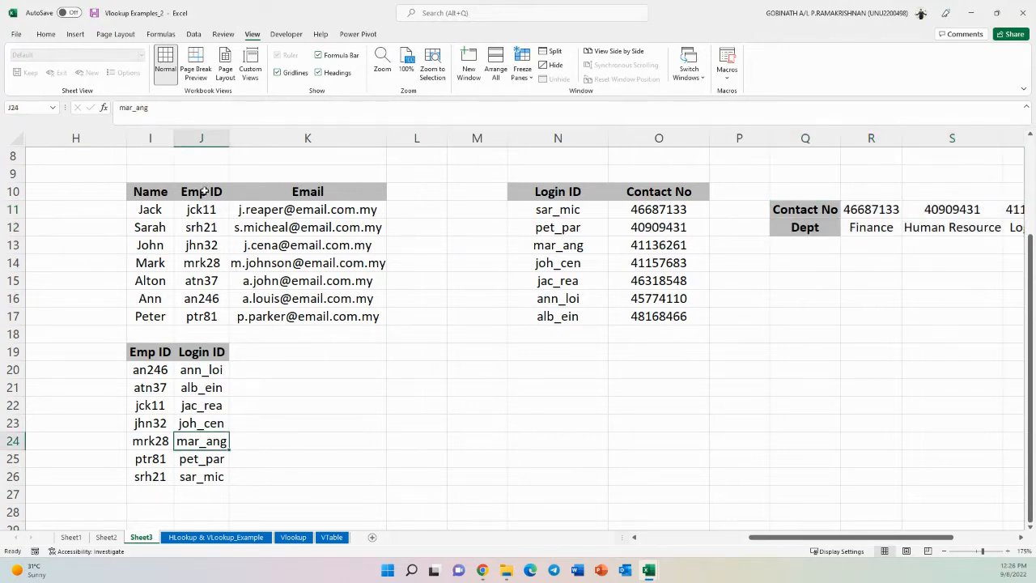
{"action": "left_click_drag", "start_coordinate": [204, 192], "coordinate": [203, 309]}
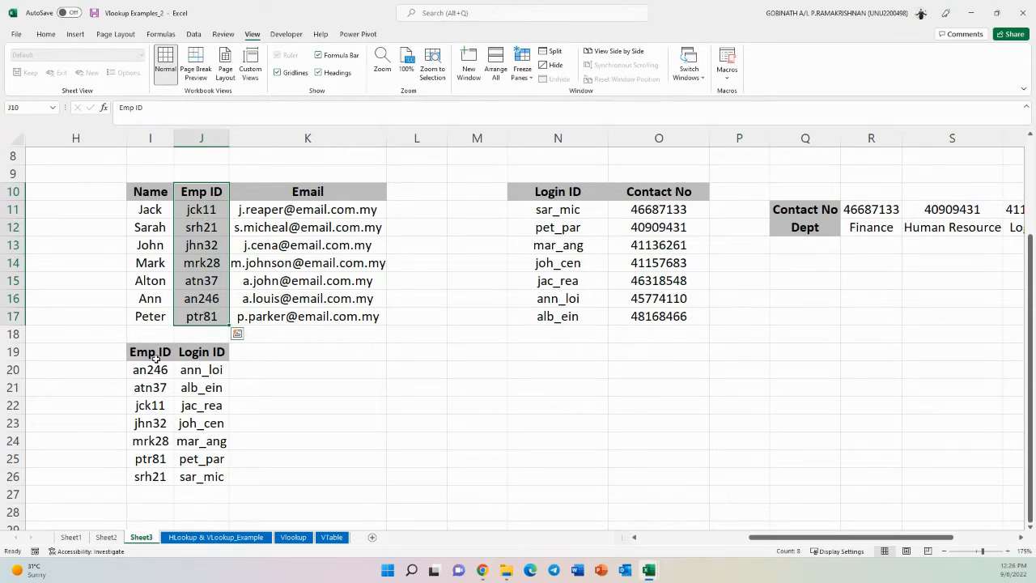
{"action": "left_click_drag", "start_coordinate": [156, 356], "coordinate": [147, 474]}
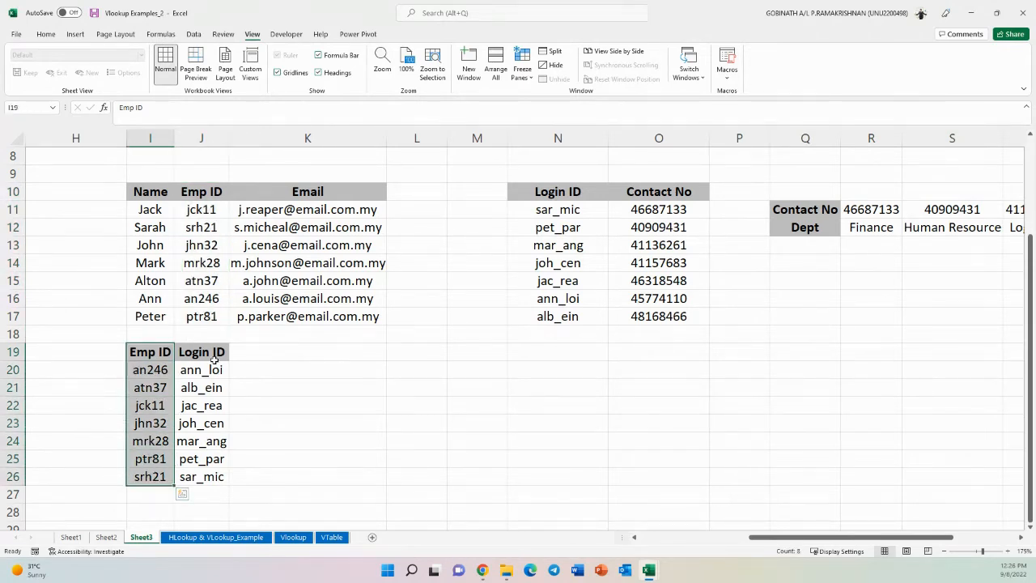
{"action": "left_click", "coordinate": [148, 233]}
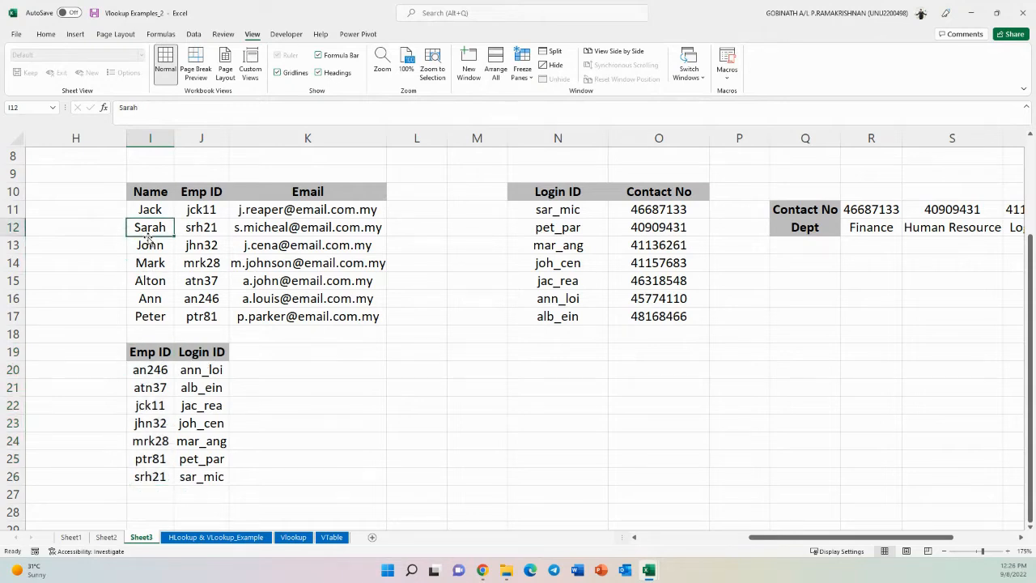
{"action": "left_click", "coordinate": [208, 223]}
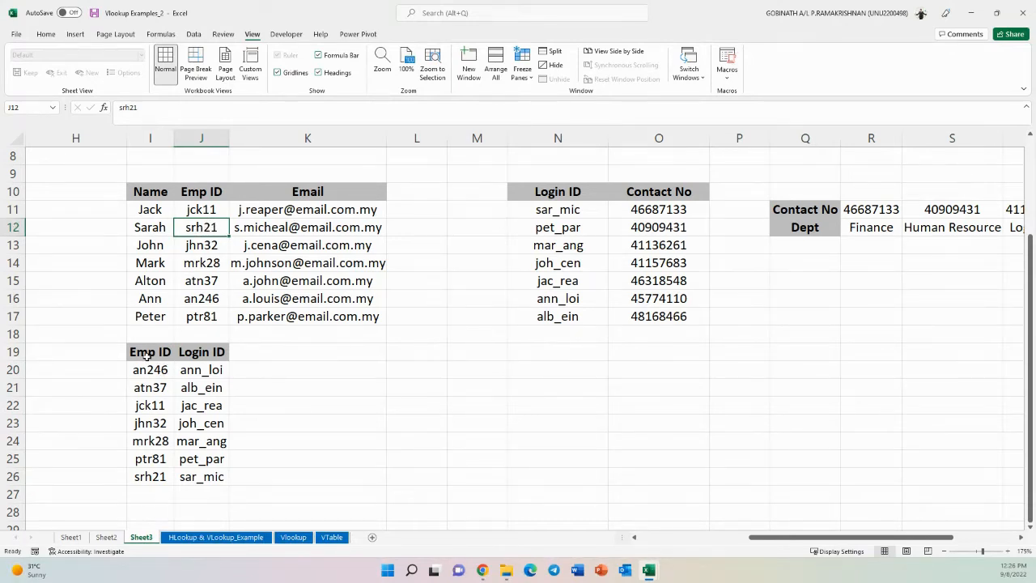
{"action": "left_click_drag", "start_coordinate": [148, 356], "coordinate": [197, 478]}
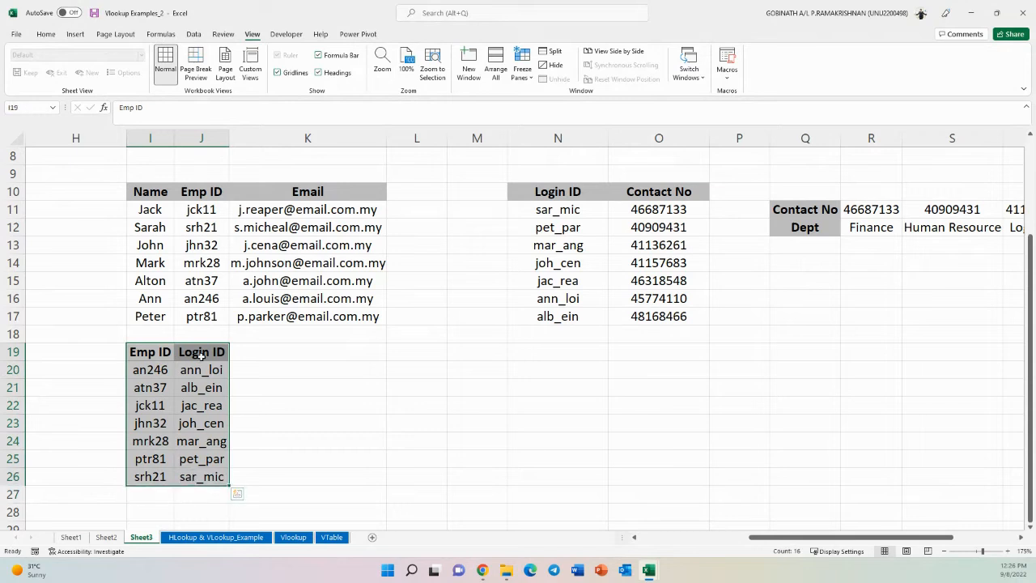
{"action": "left_click_drag", "start_coordinate": [202, 356], "coordinate": [191, 475]}
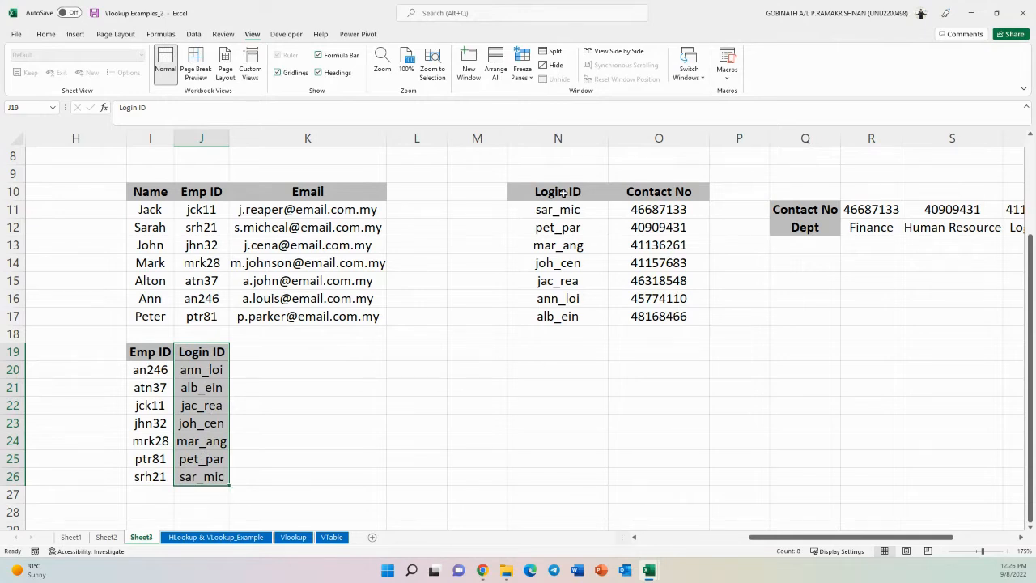
{"action": "left_click_drag", "start_coordinate": [564, 194], "coordinate": [651, 312]}
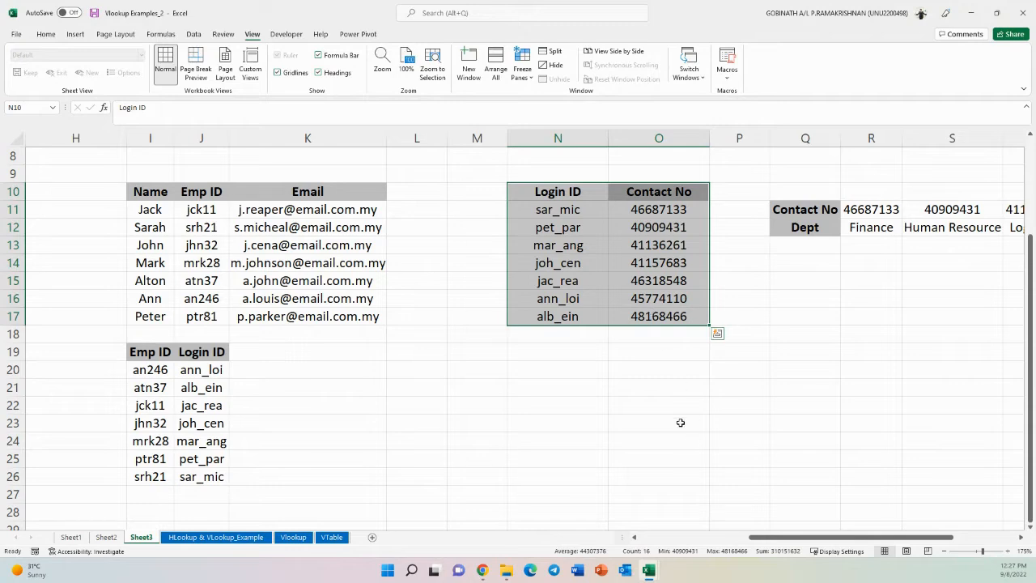
{"action": "left_click_drag", "start_coordinate": [780, 539], "coordinate": [795, 540]}
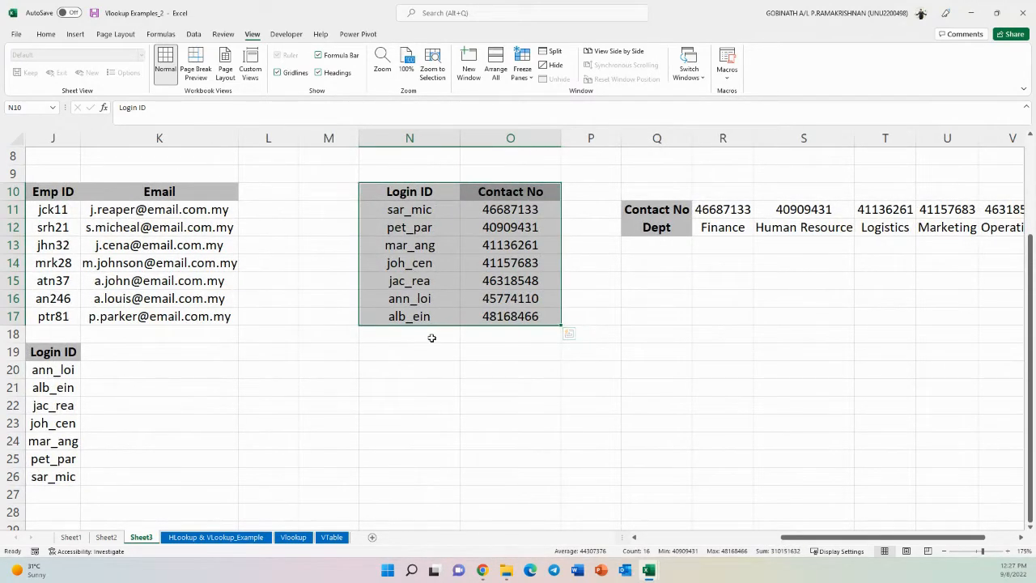
{"action": "left_click_drag", "start_coordinate": [673, 209], "coordinate": [953, 226]}
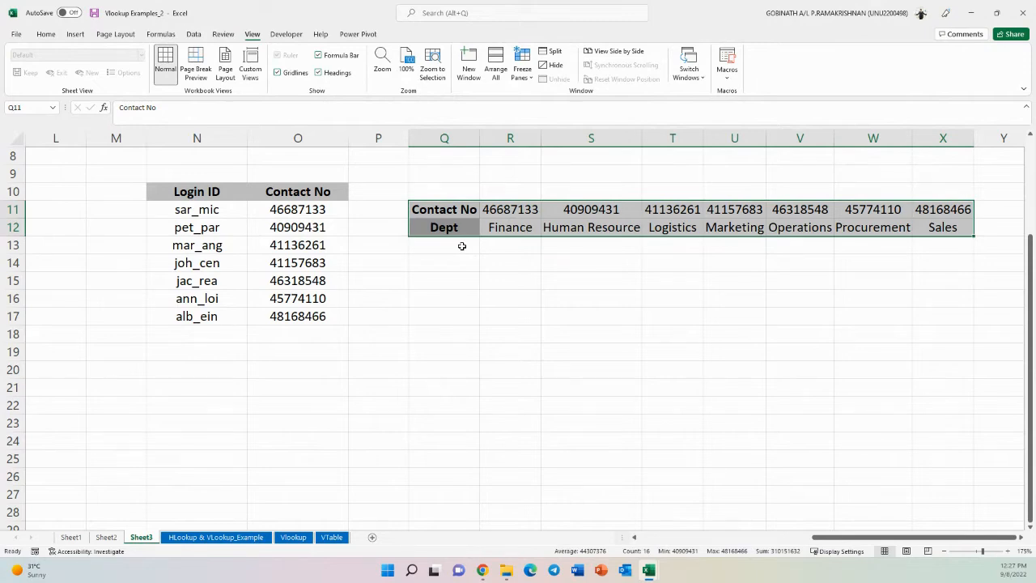
{"action": "left_click", "coordinate": [494, 262]}
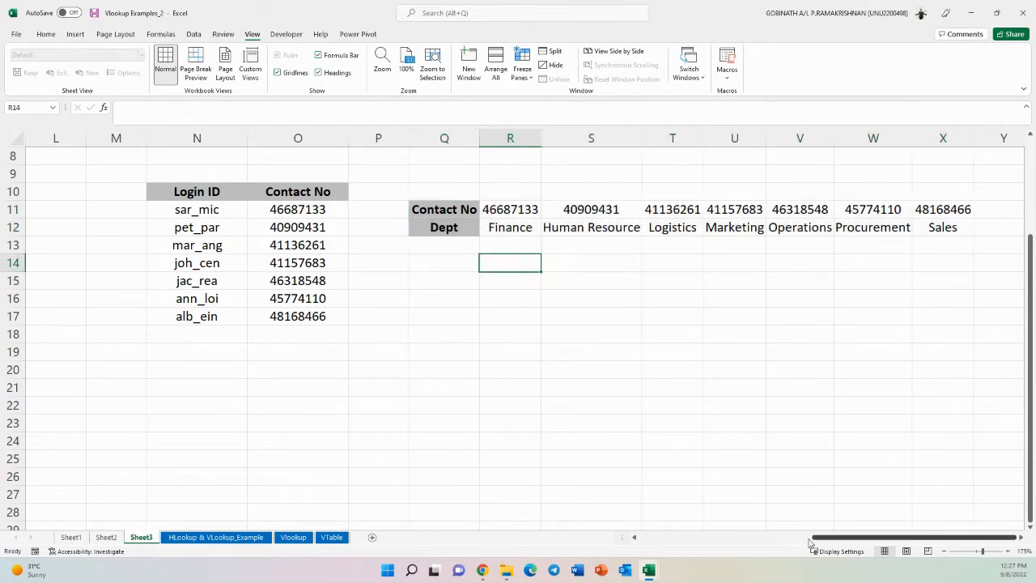
{"action": "left_click_drag", "start_coordinate": [816, 540], "coordinate": [684, 542]}
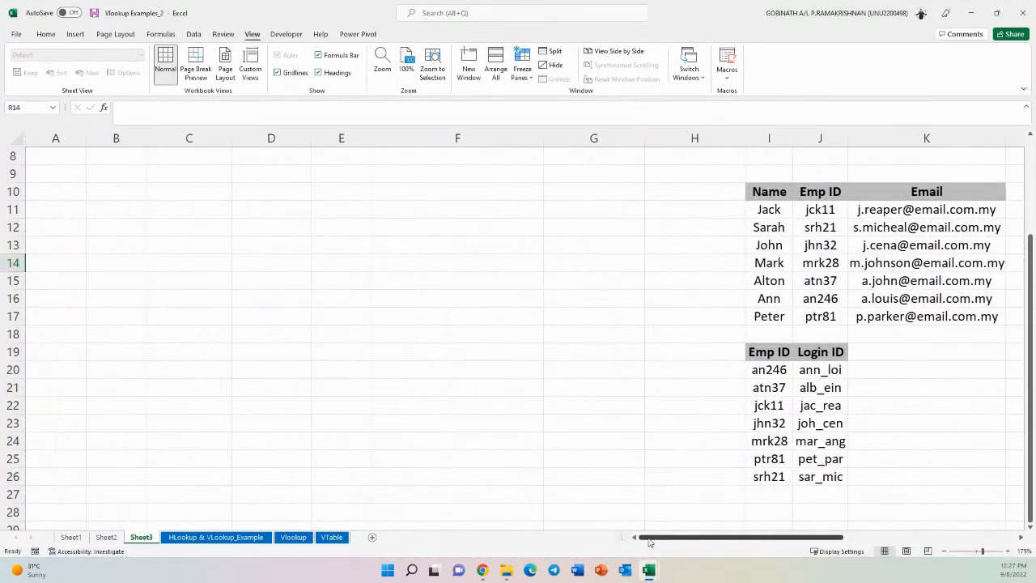
{"action": "scroll", "coordinate": [286, 340], "scroll_direction": "up", "scroll_amount": 3}
- Examine the empty form cells in row 4 and check the data validation settings of the Dept cell C4
{"action": "left_click", "coordinate": [103, 214]}
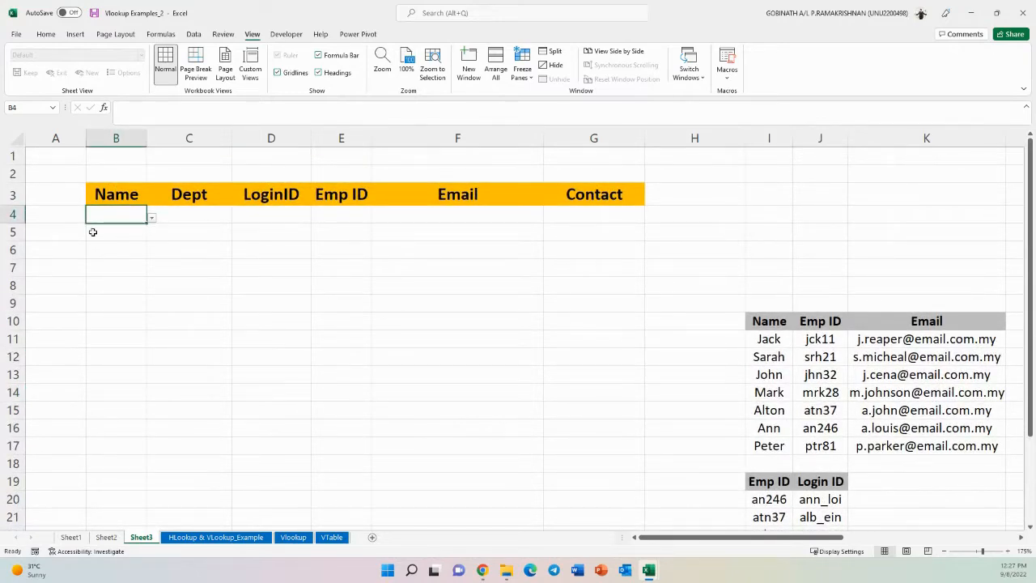
{"action": "left_click", "coordinate": [203, 218]}
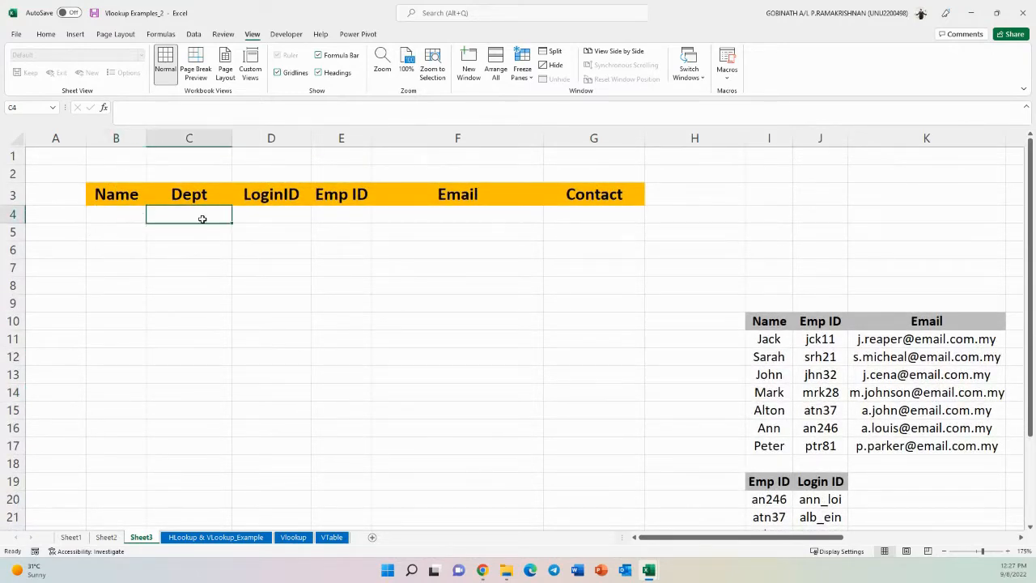
{"action": "left_click", "coordinate": [285, 218]}
{"action": "left_click", "coordinate": [344, 220]}
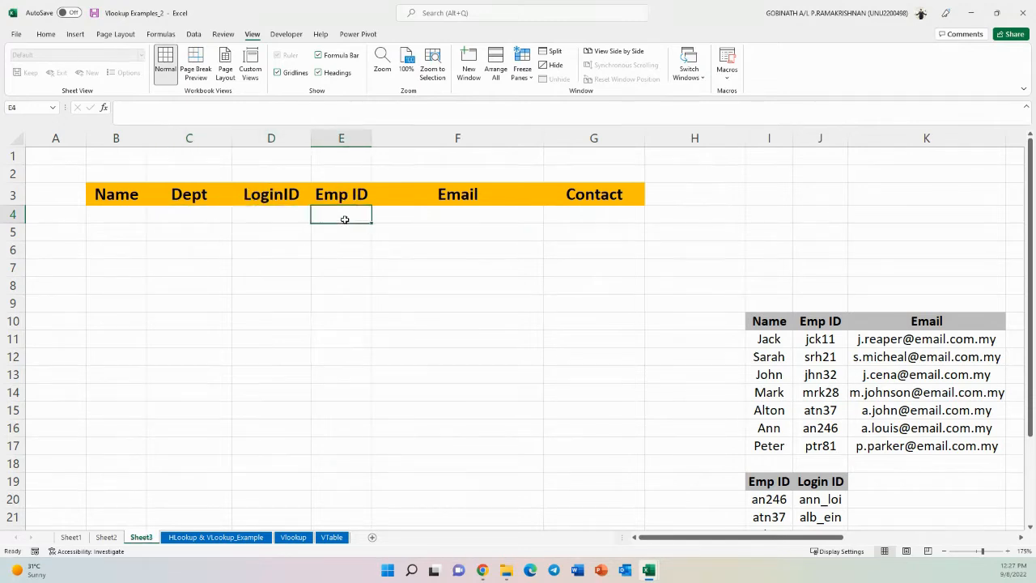
{"action": "left_click", "coordinate": [456, 219]}
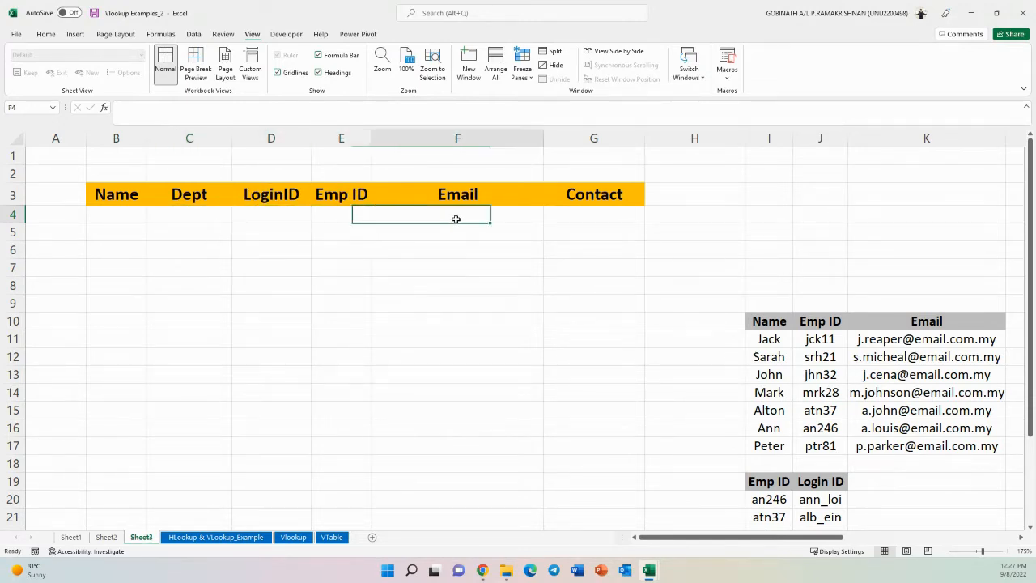
{"action": "left_click", "coordinate": [607, 214]}
{"action": "left_click", "coordinate": [193, 219]}
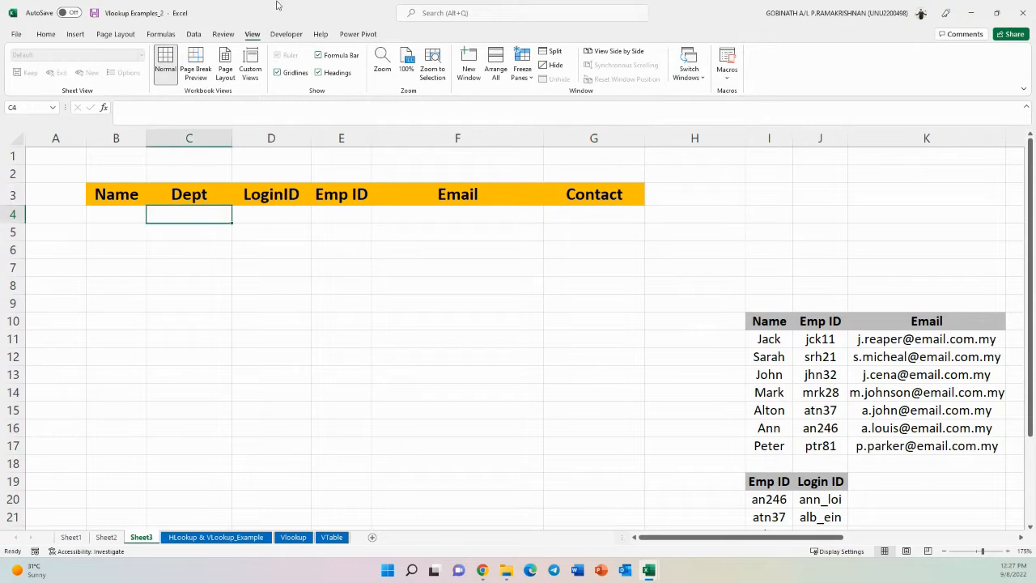
{"action": "left_click", "coordinate": [194, 35]}
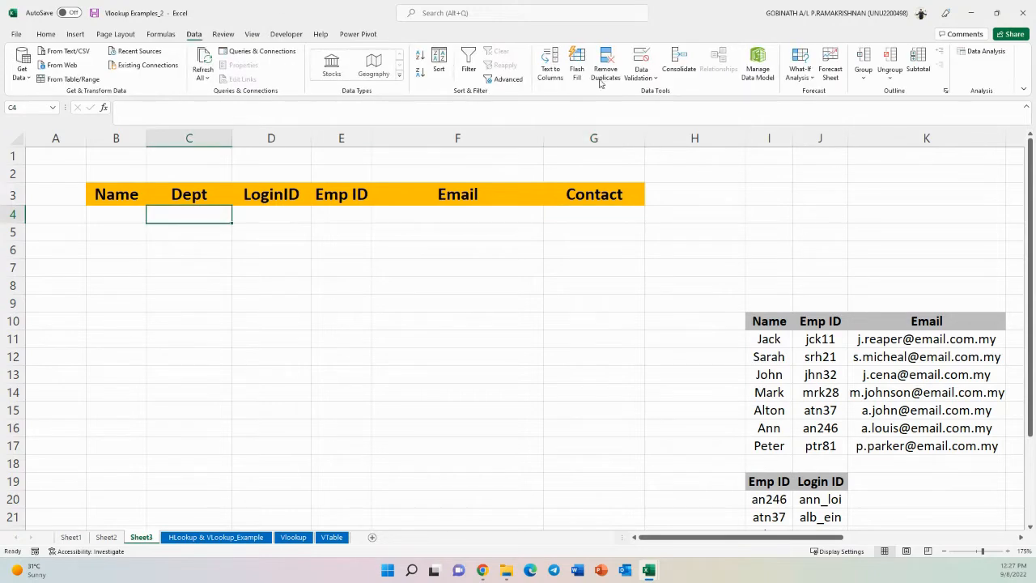
{"action": "left_click", "coordinate": [646, 58]}
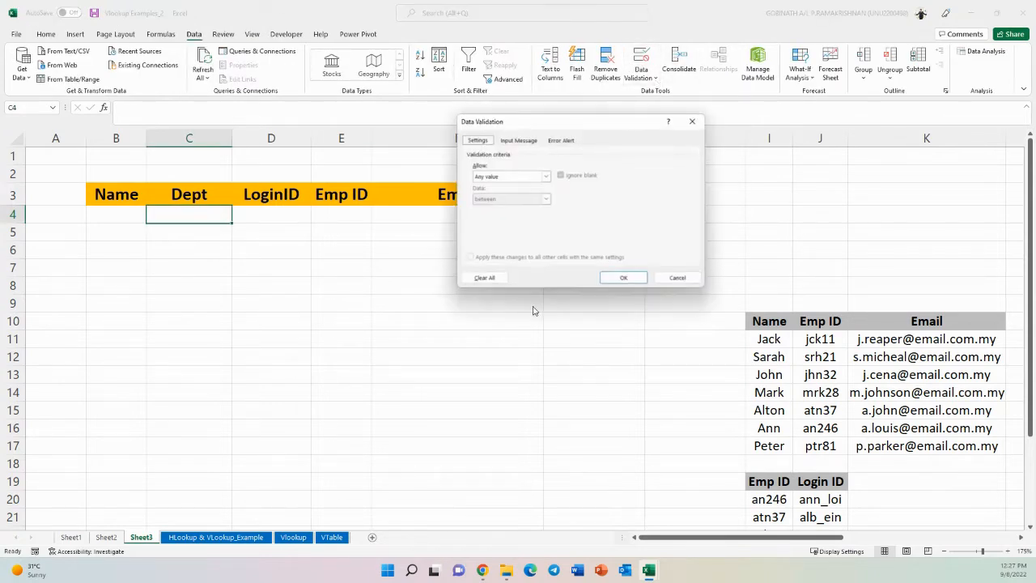
{"action": "left_click", "coordinate": [676, 279]}
- Clear the data validation list from B4 and enter Jack as the Name
{"action": "left_click", "coordinate": [110, 214]}
{"action": "left_click", "coordinate": [641, 59]}
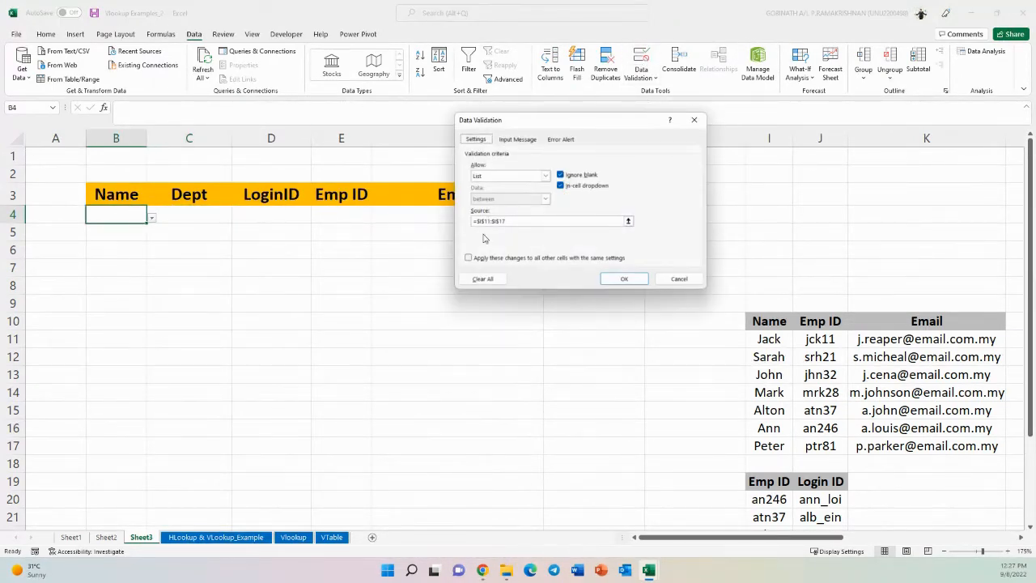
{"action": "left_click", "coordinate": [479, 280]}
{"action": "left_click", "coordinate": [615, 280]}
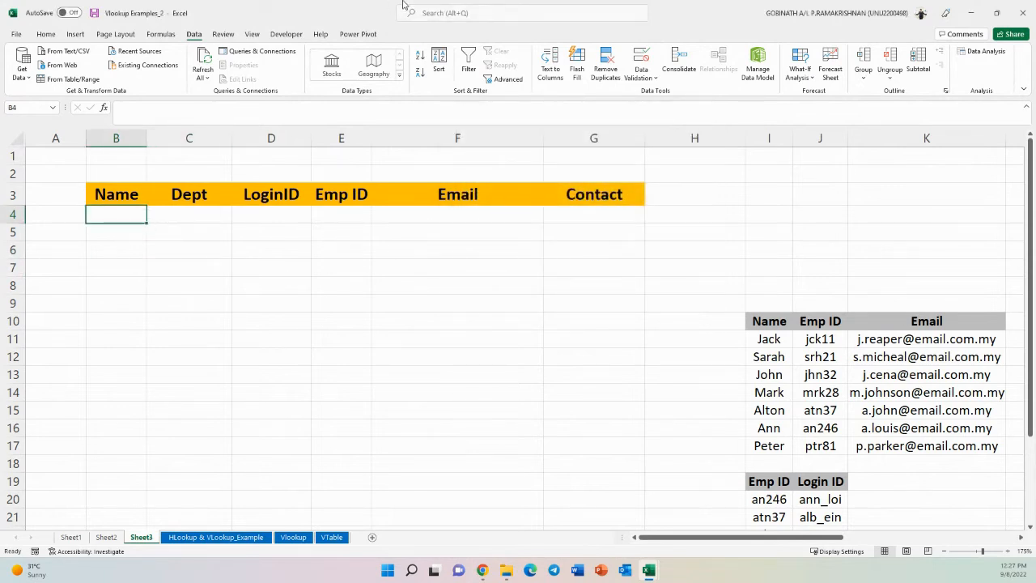
{"action": "type", "text": "Jack"}
{"action": "key", "text": "Return"}
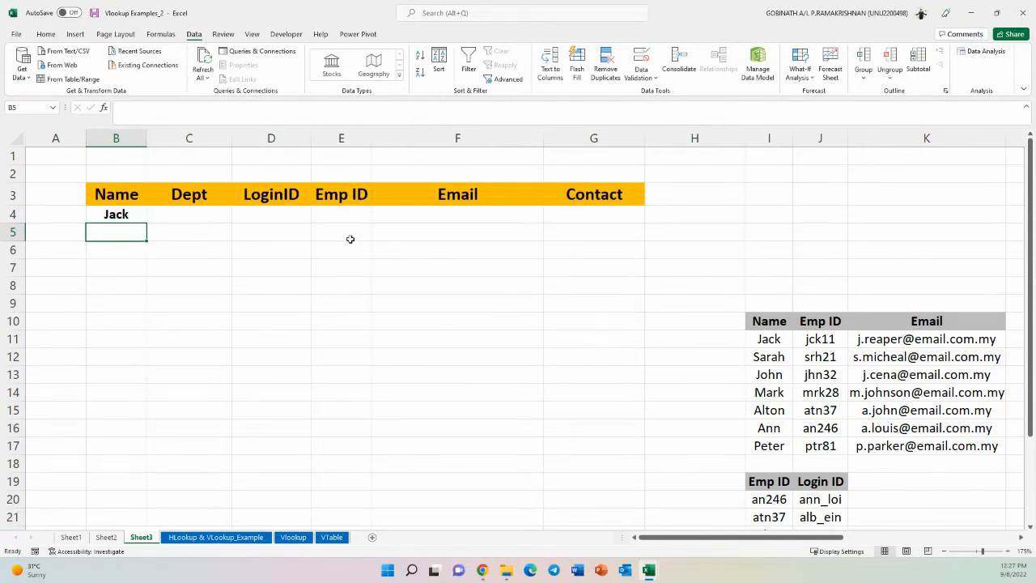
- Trace Jack's record across the Name, Login ID, Contact No and Dept lookup tables on the sheet
{"action": "left_click", "coordinate": [177, 217]}
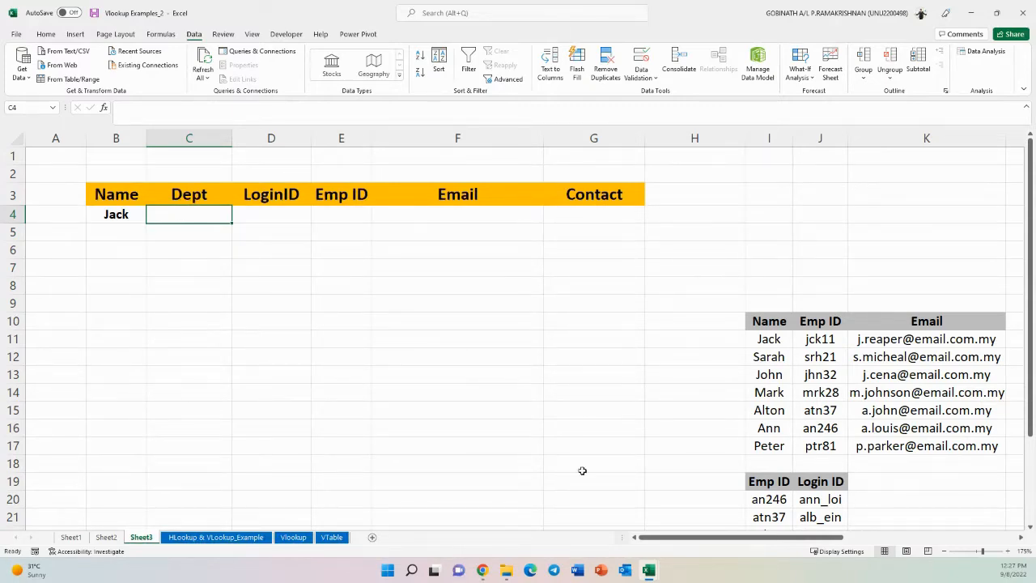
{"action": "left_click_drag", "start_coordinate": [650, 538], "coordinate": [722, 534]}
{"action": "scroll", "coordinate": [562, 478], "scroll_direction": "down", "scroll_amount": 2}
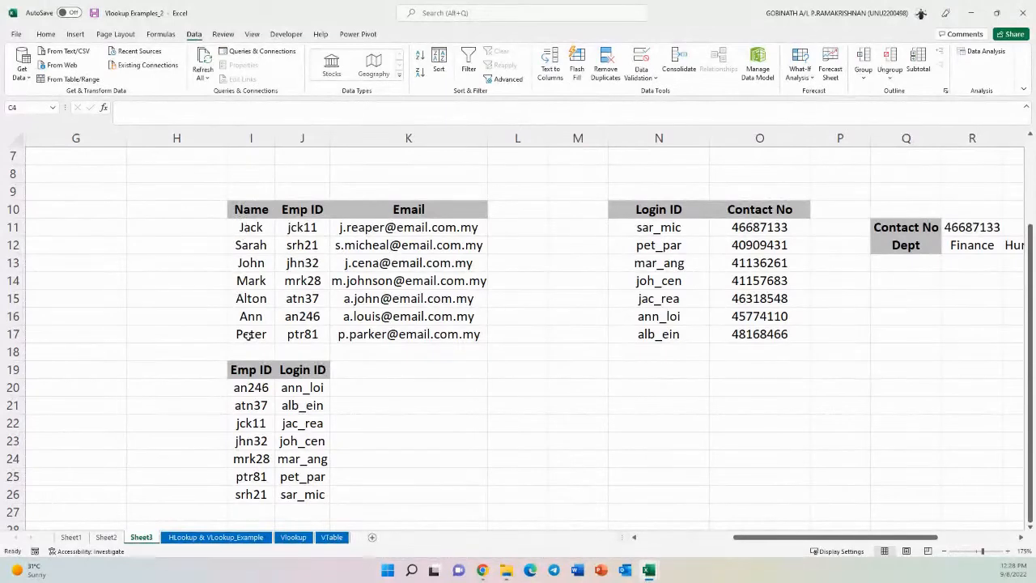
{"action": "left_click", "coordinate": [251, 227]}
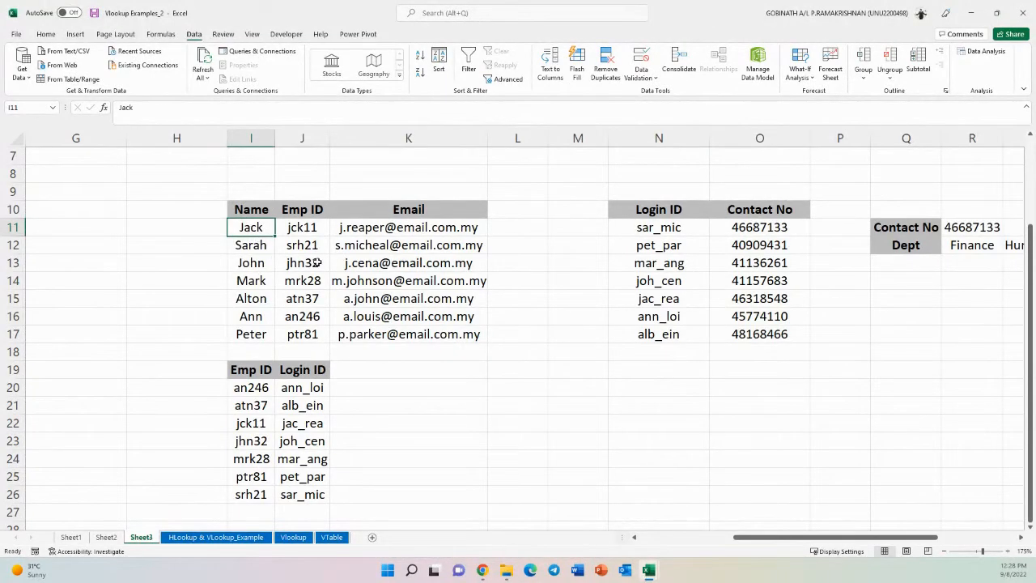
{"action": "left_click", "coordinate": [315, 227]}
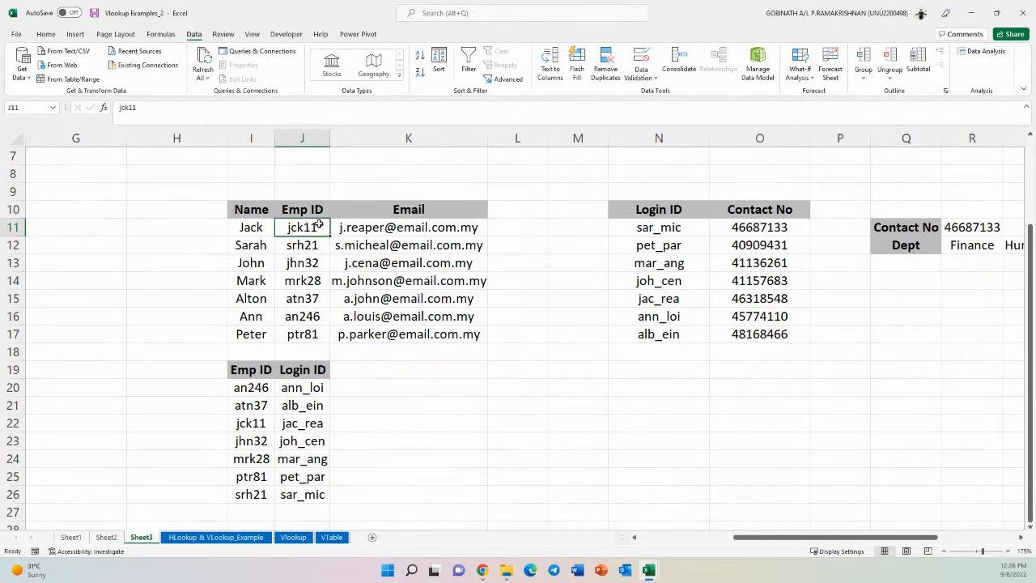
{"action": "left_click", "coordinate": [254, 423]}
{"action": "left_click", "coordinate": [293, 423]}
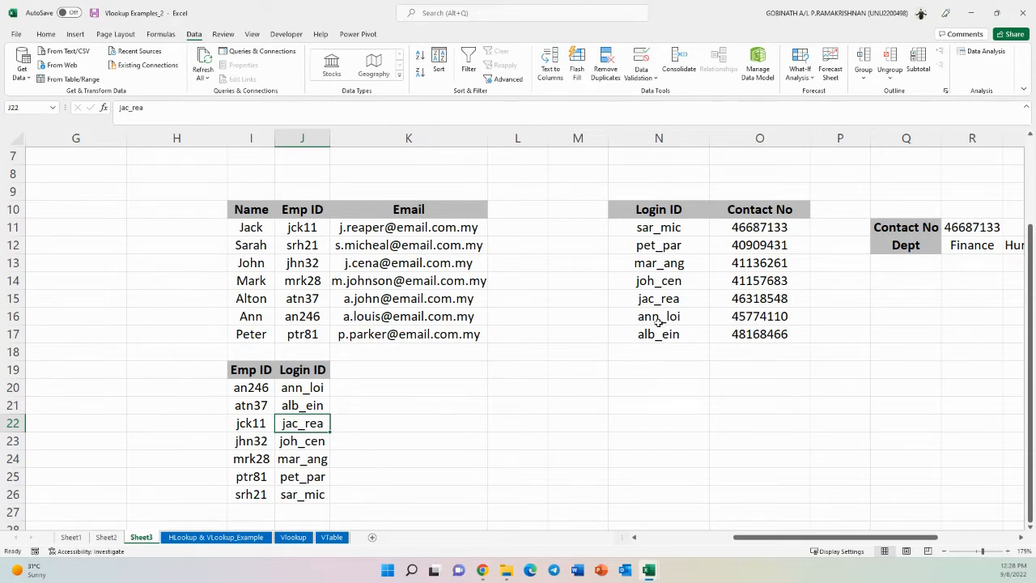
{"action": "left_click_drag", "start_coordinate": [659, 300], "coordinate": [727, 300]}
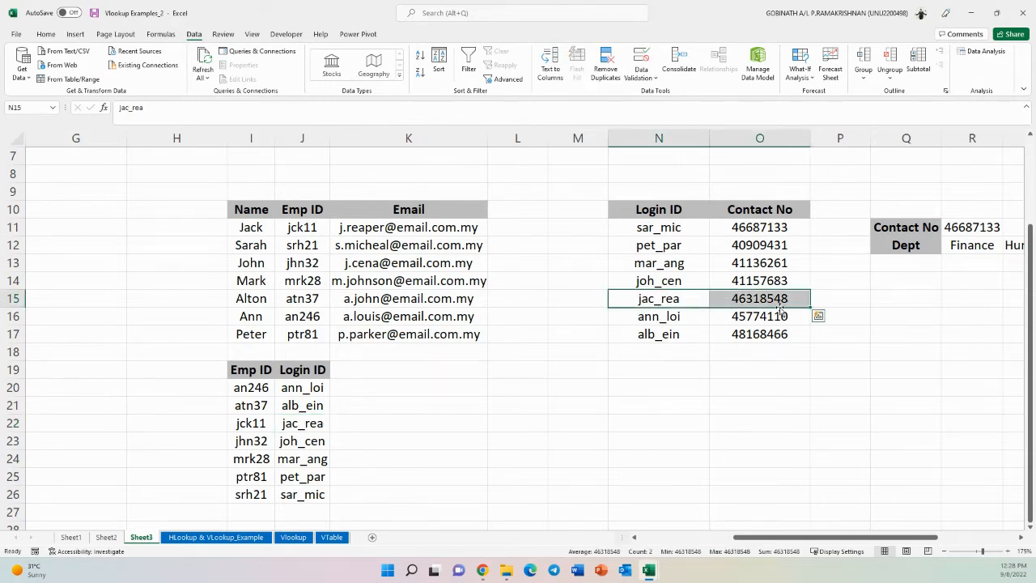
{"action": "left_click", "coordinate": [776, 301]}
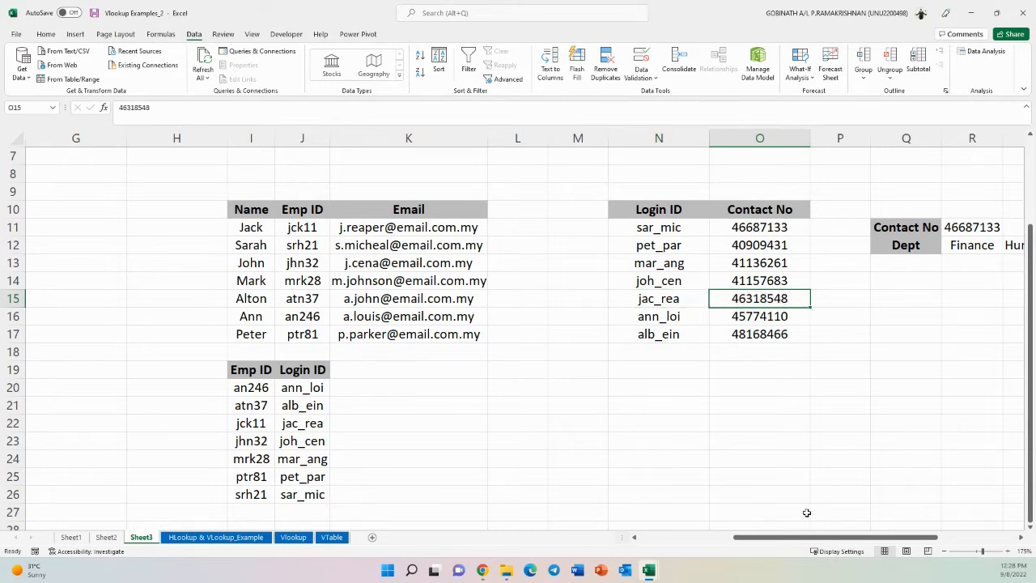
{"action": "left_click_drag", "start_coordinate": [770, 537], "coordinate": [849, 537]}
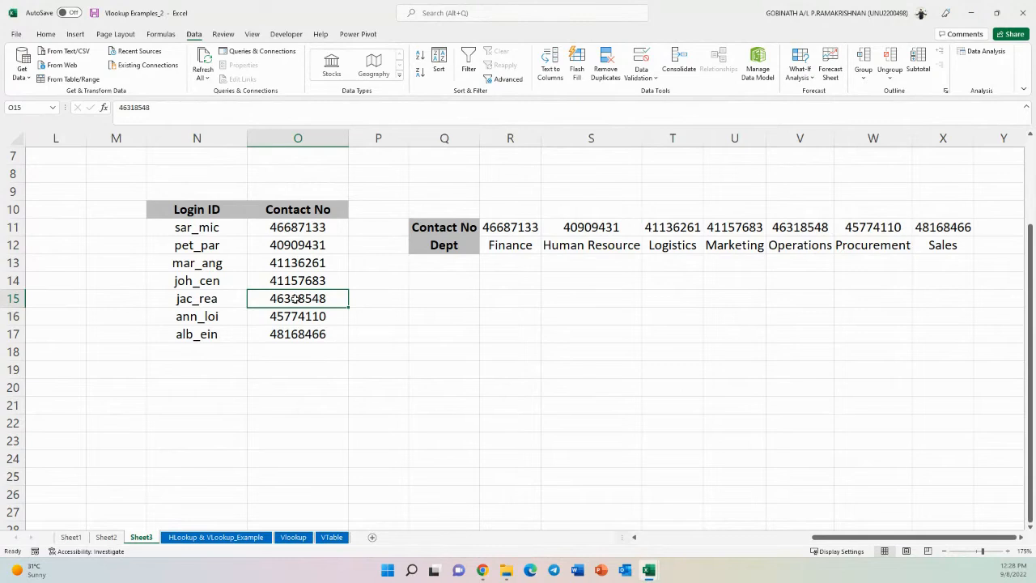
{"action": "left_click_drag", "start_coordinate": [811, 226], "coordinate": [810, 246]}
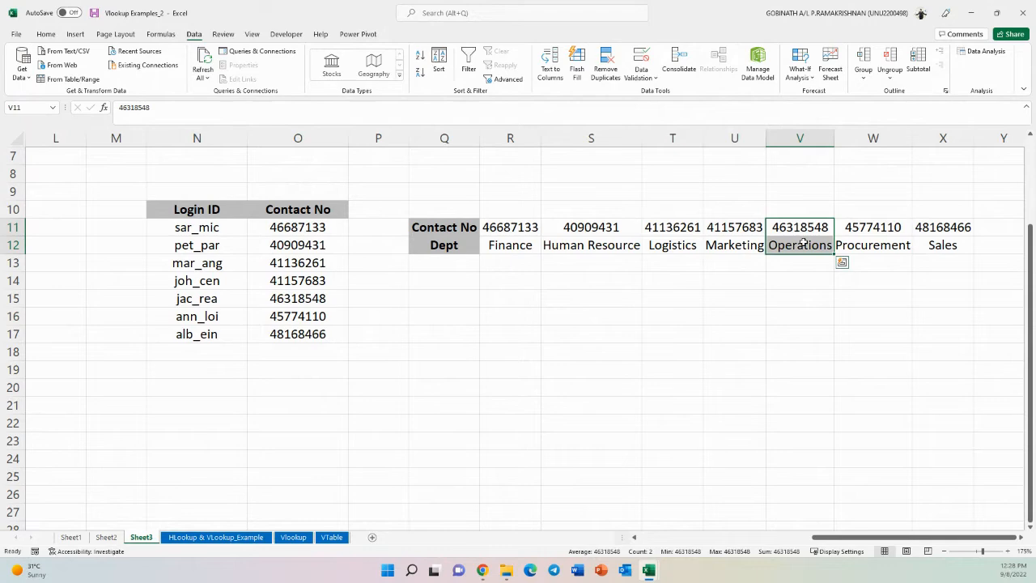
{"action": "left_click_drag", "start_coordinate": [847, 538], "coordinate": [660, 544]}
{"action": "scroll", "coordinate": [299, 332], "scroll_direction": "up", "scroll_amount": 2}
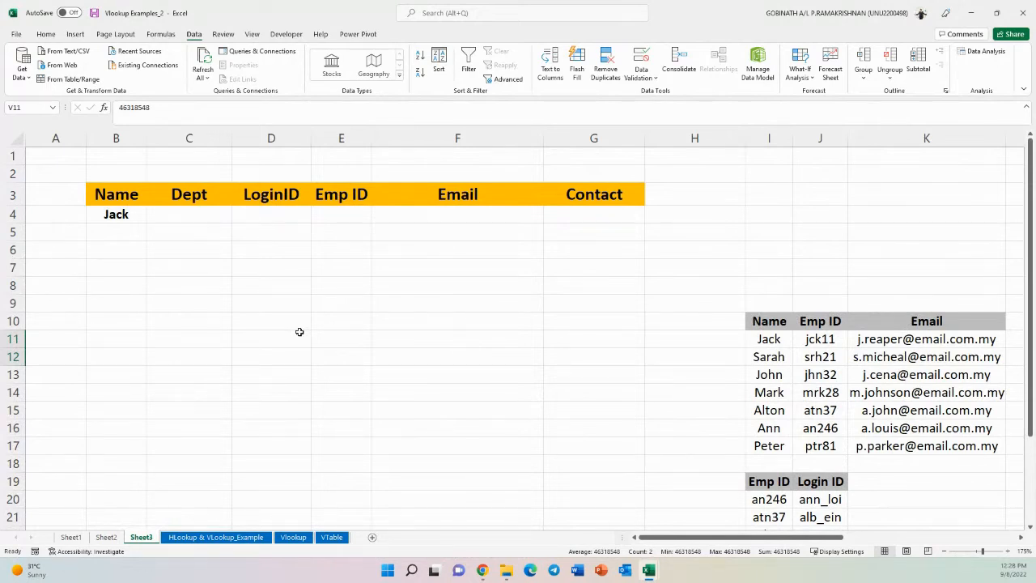
- Enter =VLOOKUP(B4,I10:K17,2,0) in B8 to return Jack's Emp ID
{"action": "left_click", "coordinate": [132, 286]}
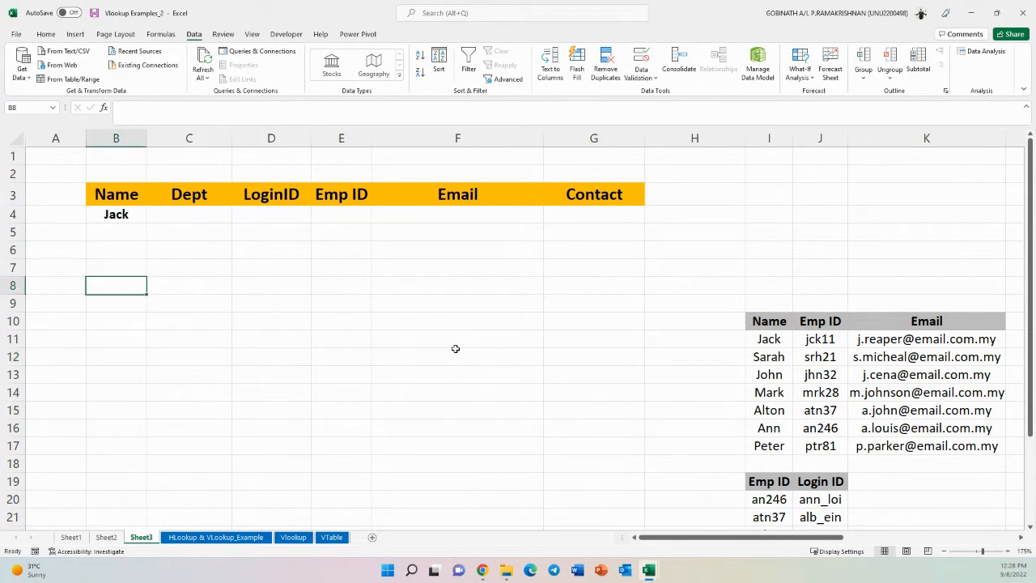
{"action": "type", "text": "=vlook"}
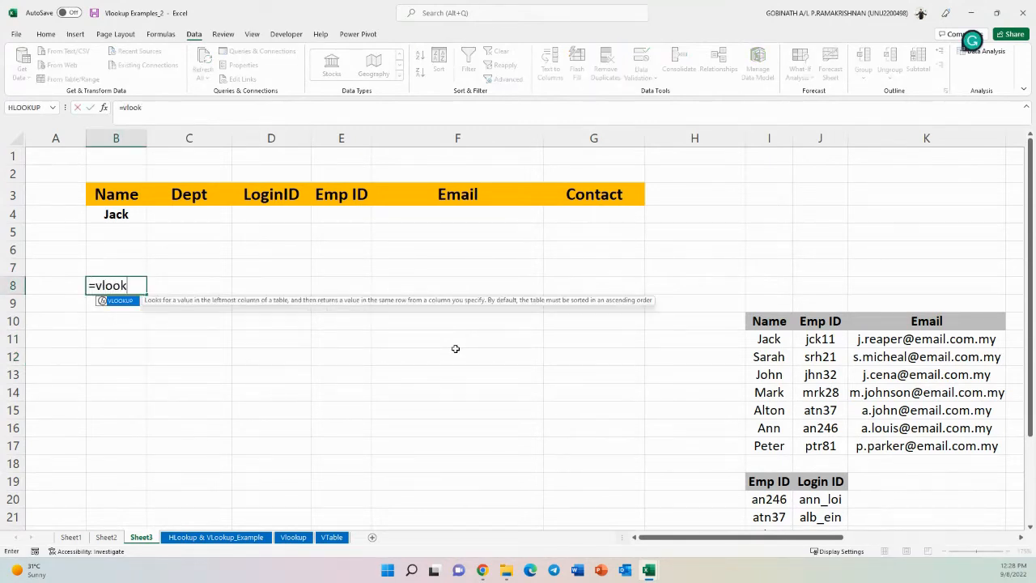
{"action": "key", "text": "Tab"}
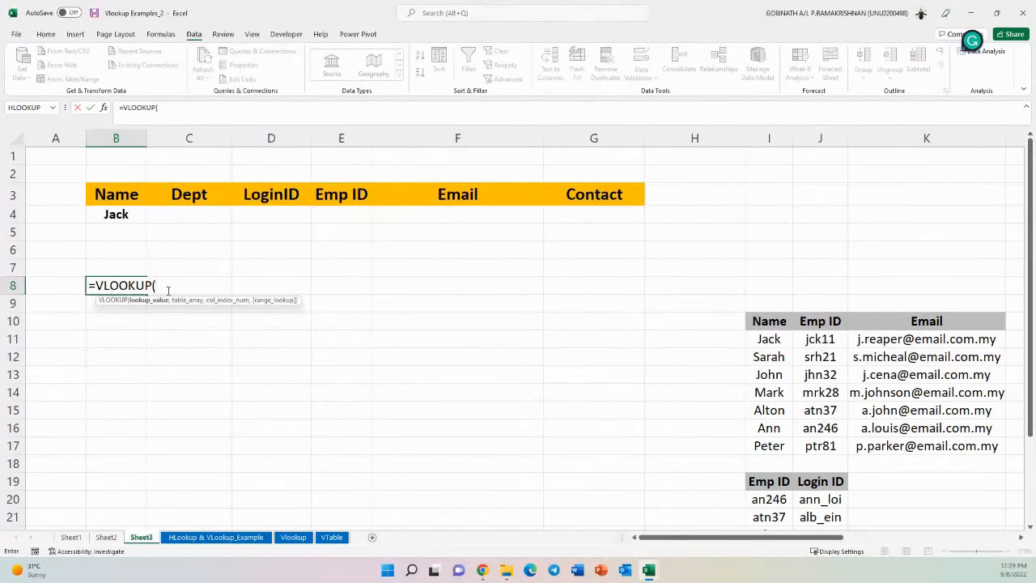
{"action": "left_click", "coordinate": [122, 215]}
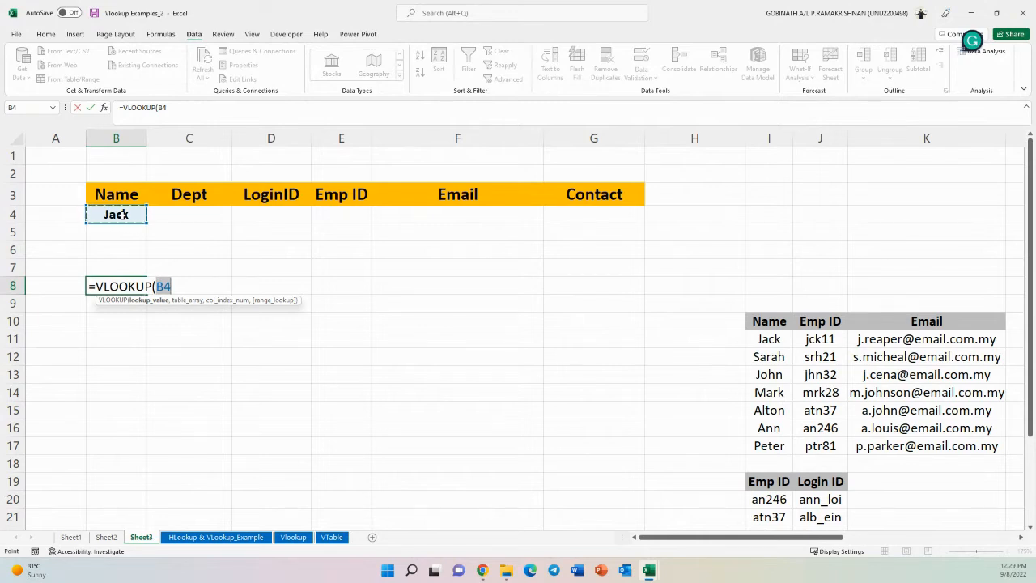
{"action": "type", "text": ","}
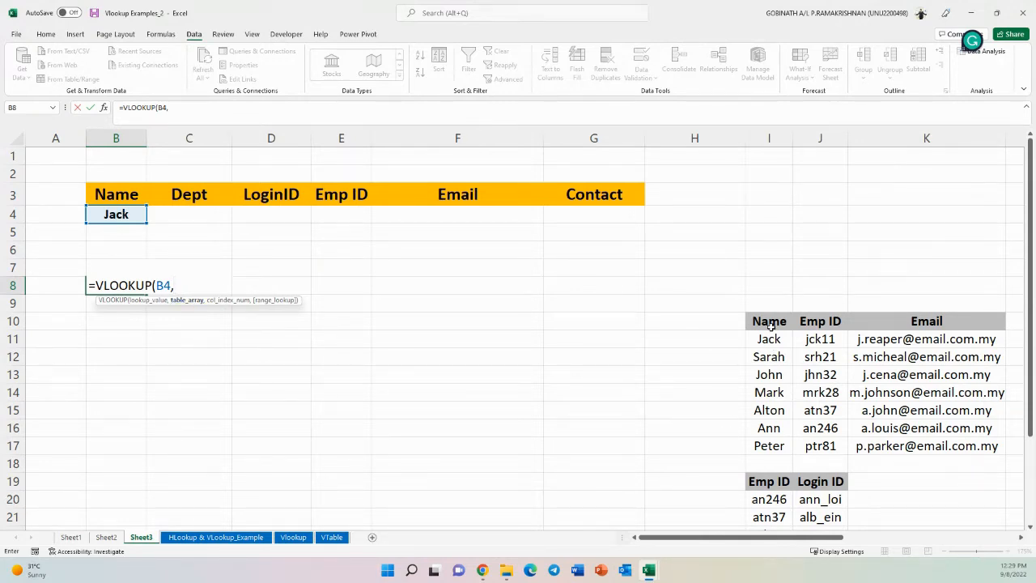
{"action": "left_click_drag", "start_coordinate": [767, 322], "coordinate": [877, 443]}
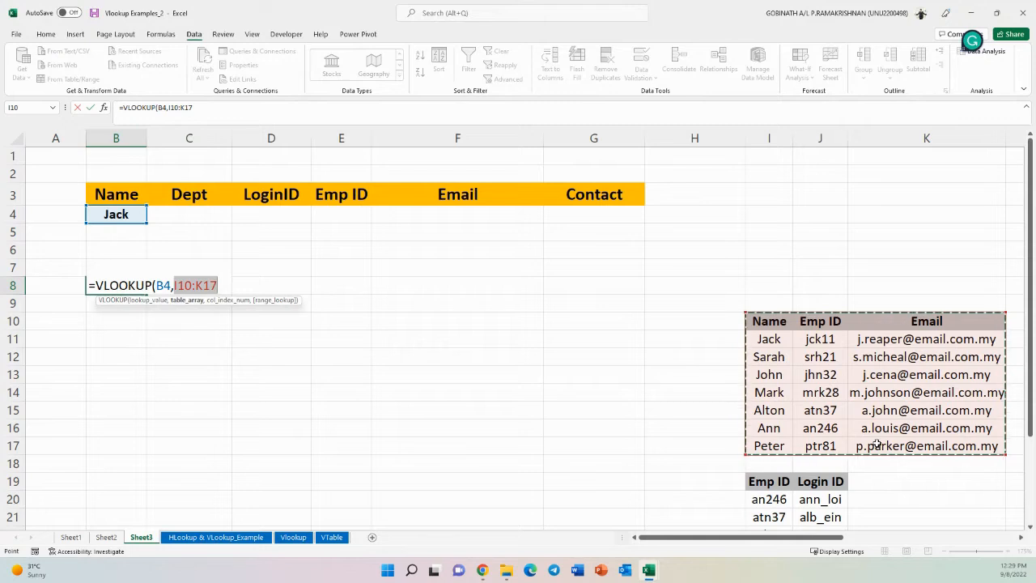
{"action": "type", "text": ","}
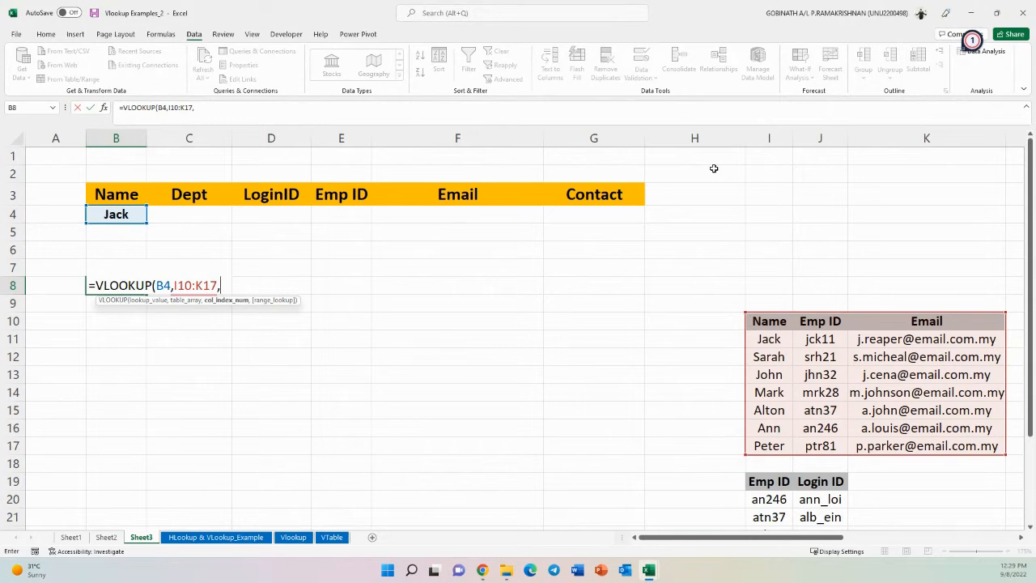
{"action": "type", "text": "2"}
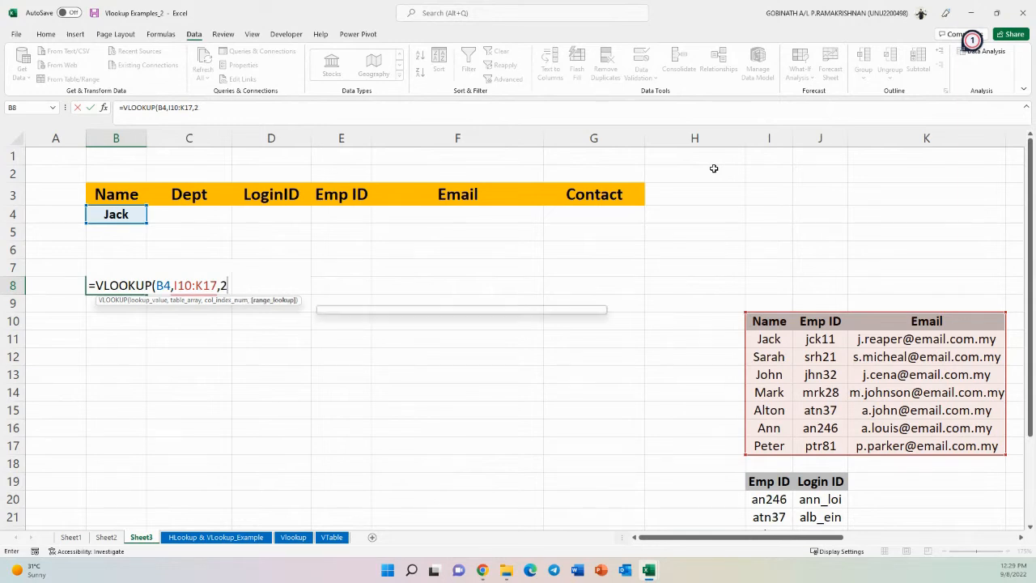
{"action": "type", "text": ","}
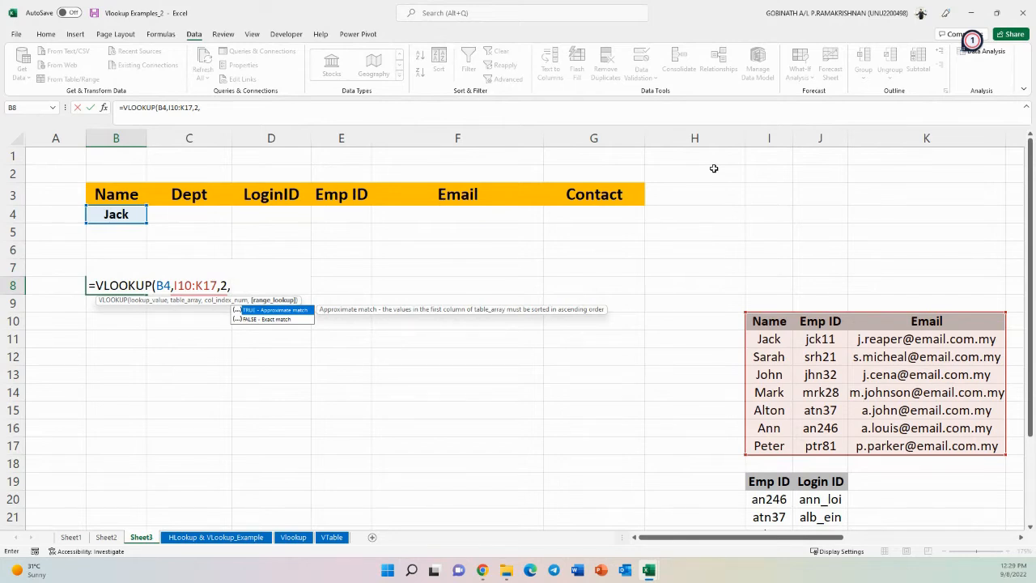
{"action": "type", "text": "0)"}
{"action": "key", "text": "Return"}
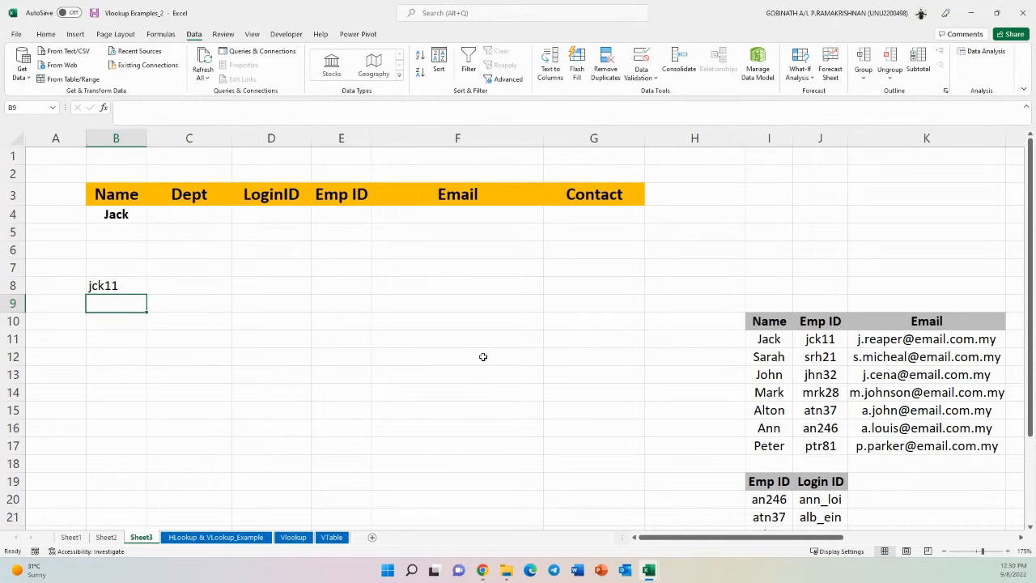
- Wrap the B8 formula in an outer lookup: =VLOOKUP(VLOOKUP(B4,I10:K17,2,0),I19:J26,2,0) to return Jack's Login ID
{"action": "left_click", "coordinate": [99, 285]}
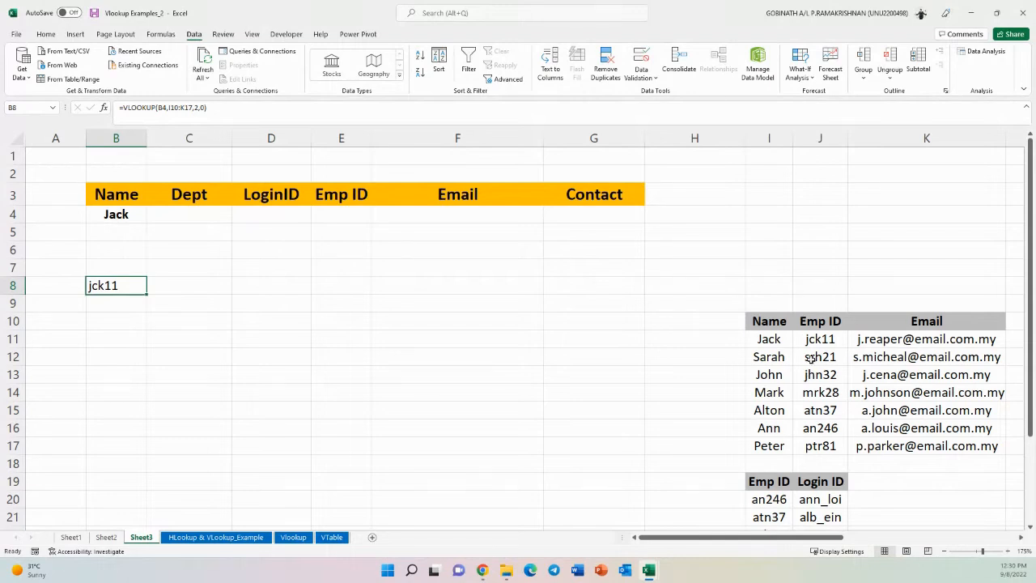
{"action": "scroll", "coordinate": [814, 363], "scroll_direction": "down", "scroll_amount": 1}
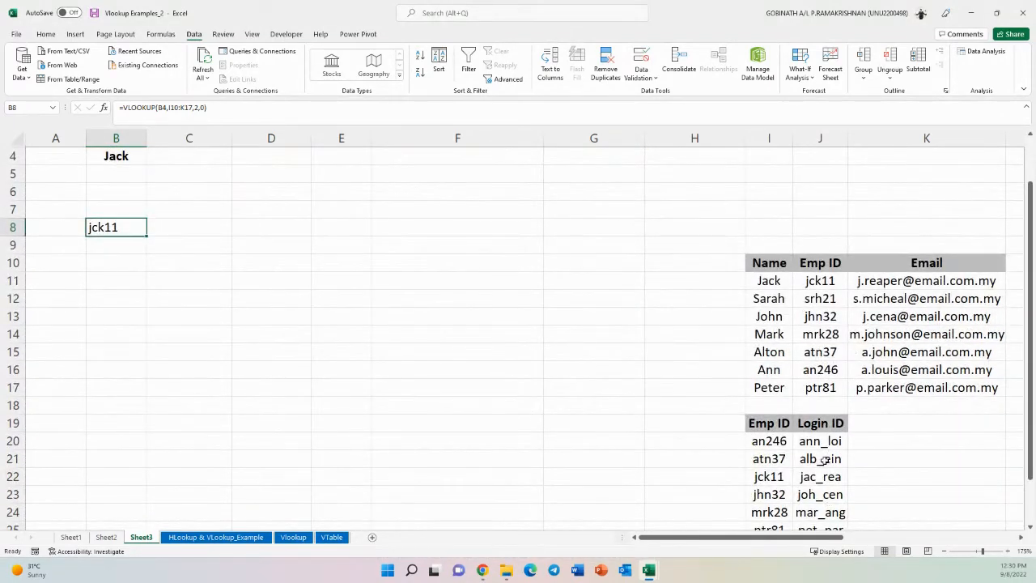
{"action": "double_click", "coordinate": [113, 227]}
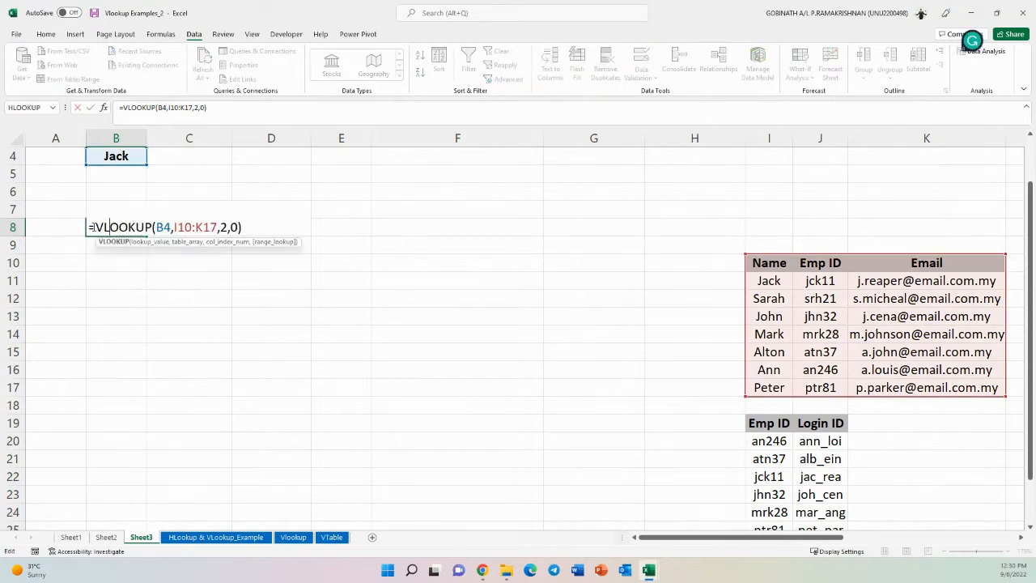
{"action": "left_click_drag", "start_coordinate": [92, 227], "coordinate": [247, 239]}
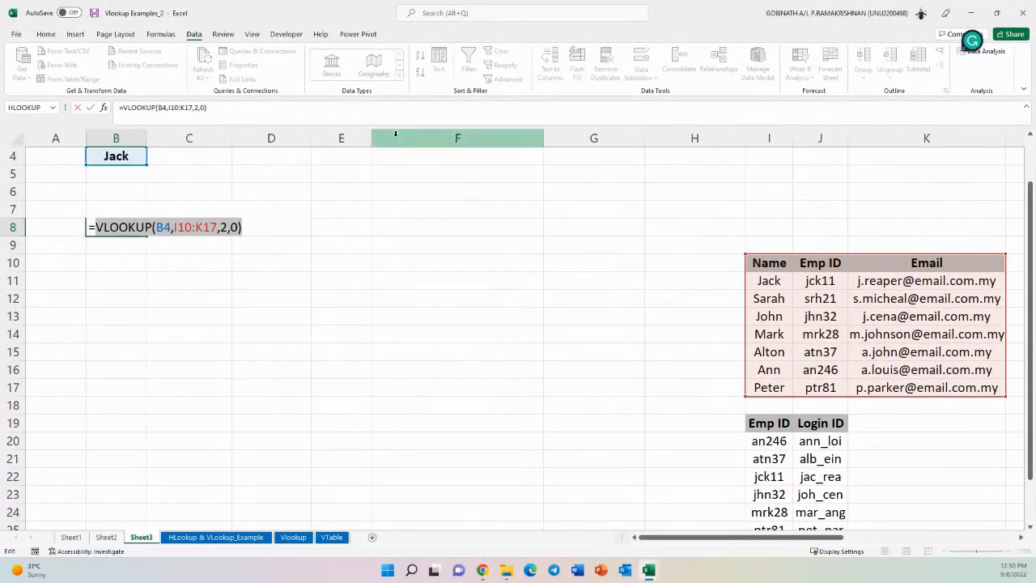
{"action": "left_click", "coordinate": [94, 227]}
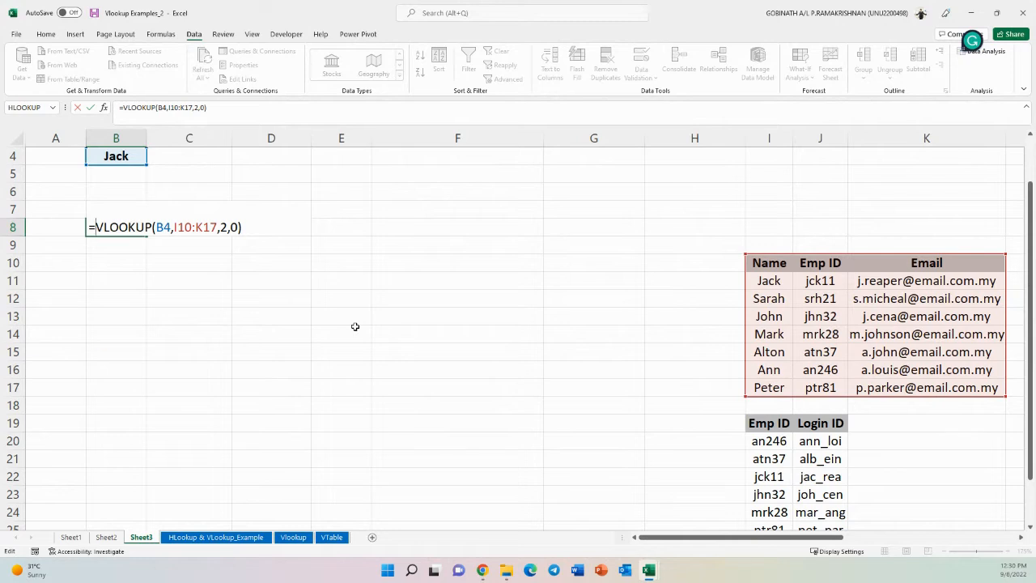
{"action": "type", "text": "vlo"}
{"action": "key", "text": "Tab"}
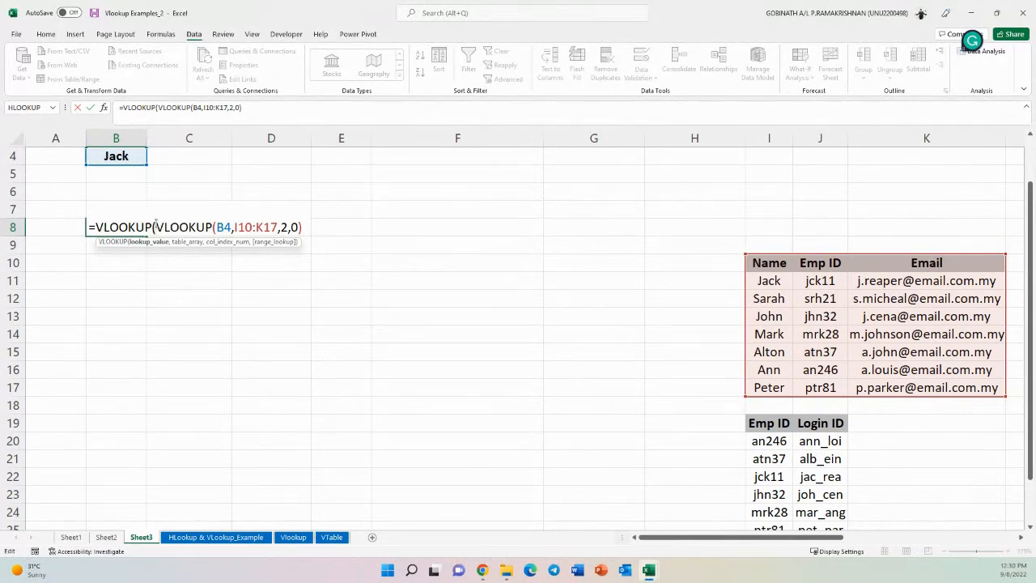
{"action": "left_click_drag", "start_coordinate": [156, 225], "coordinate": [303, 227]}
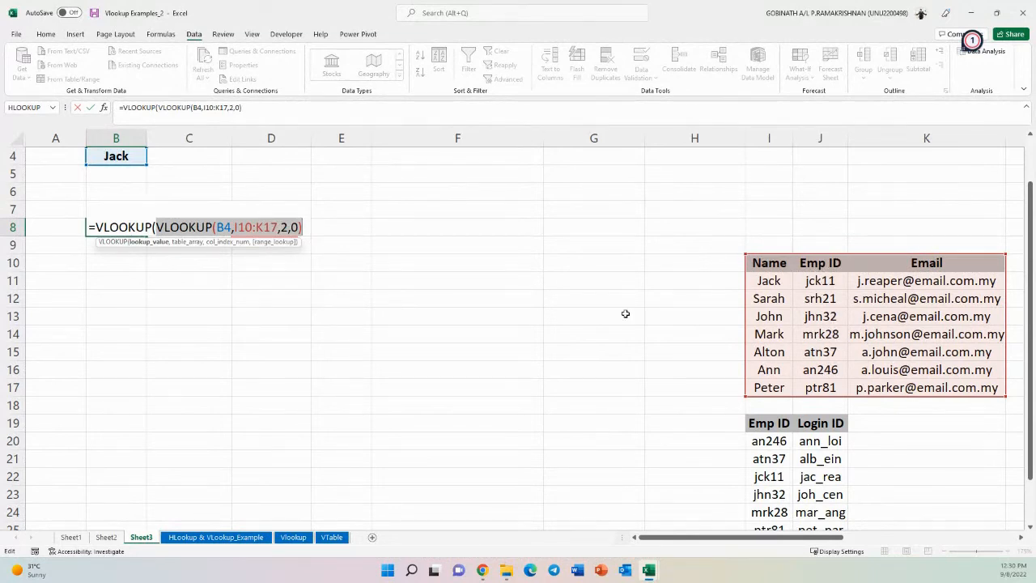
{"action": "left_click", "coordinate": [306, 228]}
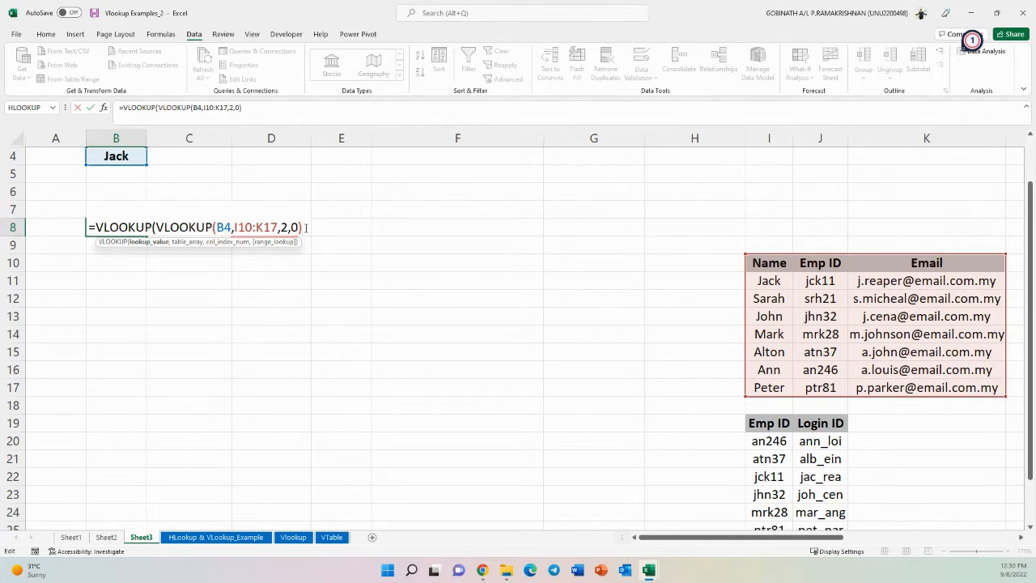
{"action": "type", "text": ","}
{"action": "scroll", "coordinate": [785, 362], "scroll_direction": "down", "scroll_amount": 2}
{"action": "left_click_drag", "start_coordinate": [761, 318], "coordinate": [821, 440]}
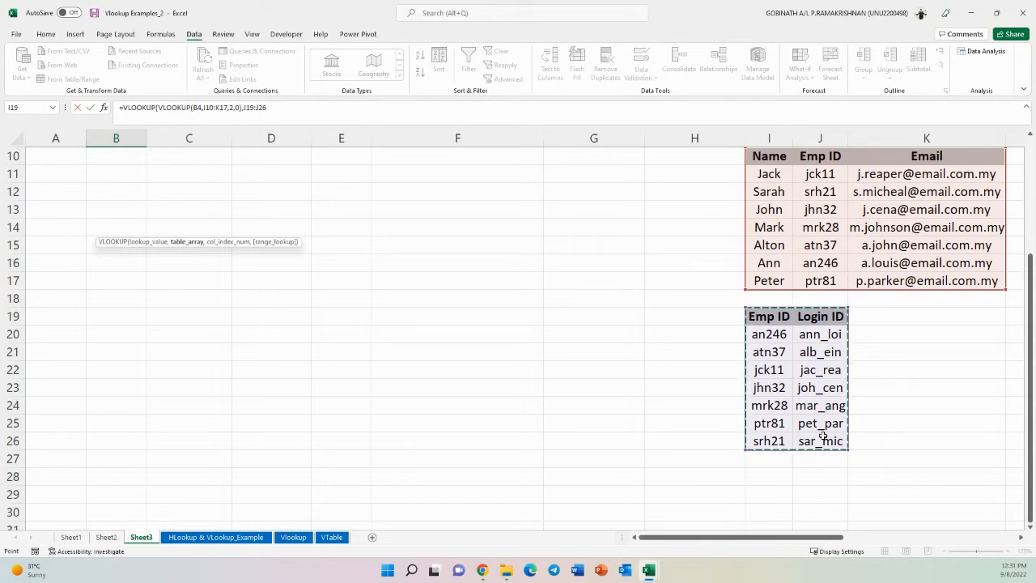
{"action": "type", "text": ",2"}
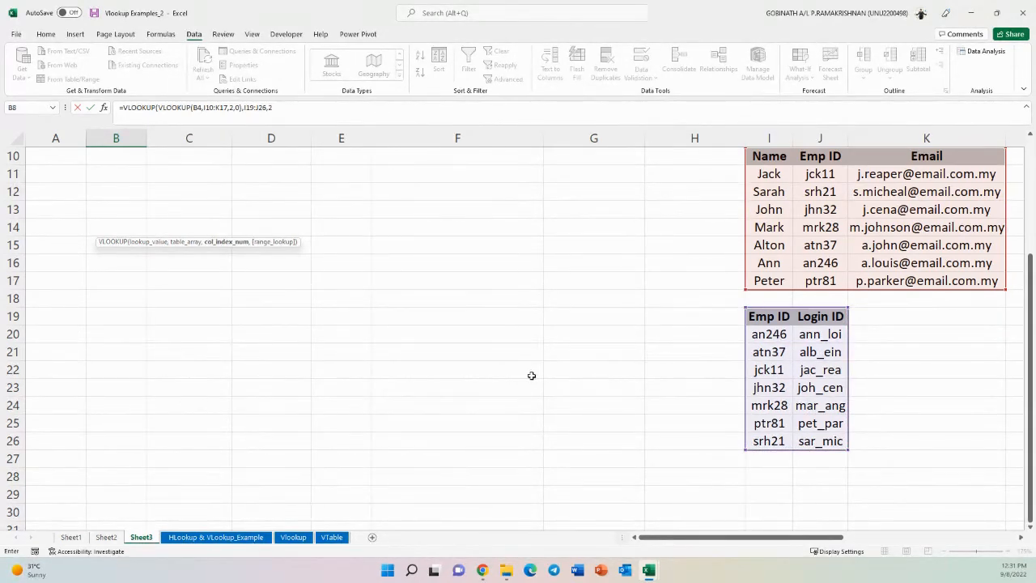
{"action": "scroll", "coordinate": [530, 374], "scroll_direction": "up", "scroll_amount": 3}
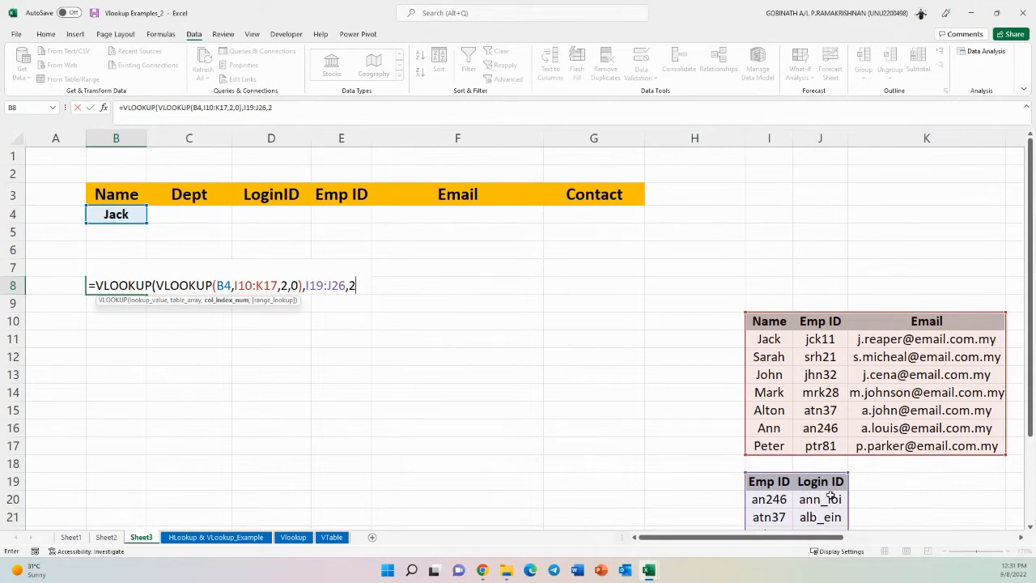
{"action": "type", "text": ",0"}
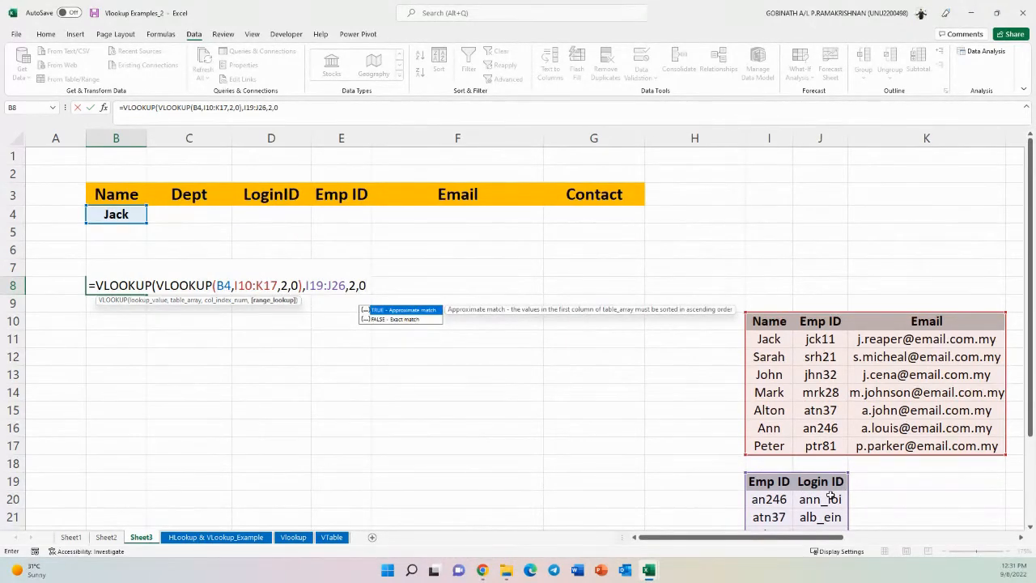
{"action": "type", "text": ")"}
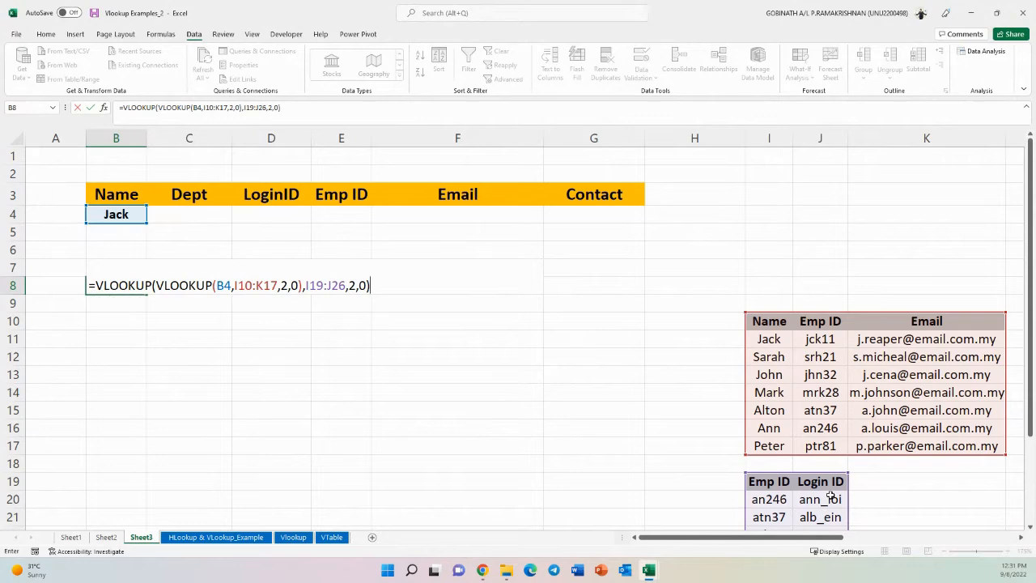
{"action": "key", "text": "Return"}
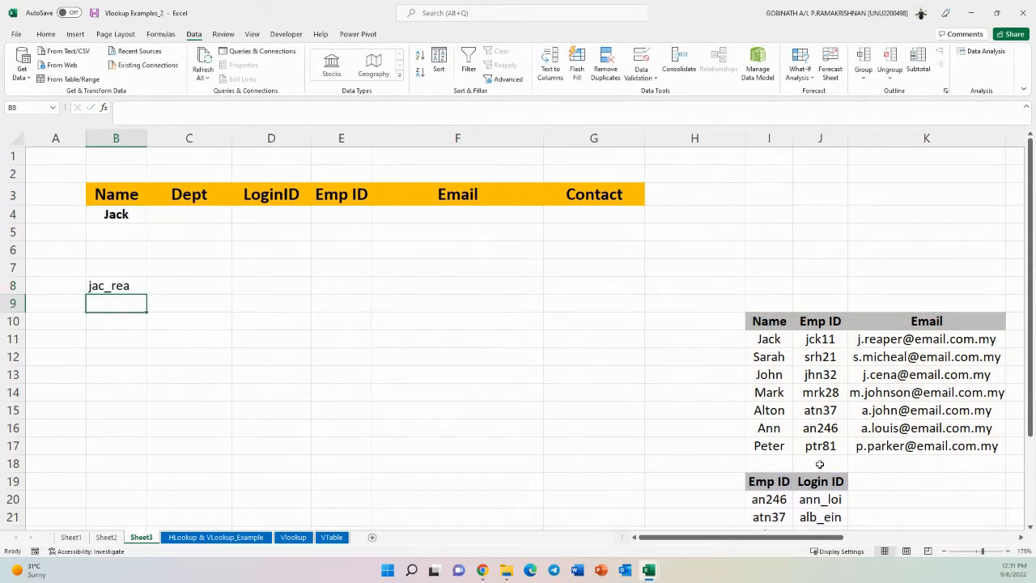
- Examine the Login ID and Contact No table in N10:O17 and the Contact No / Dept table beside it
{"action": "scroll", "coordinate": [820, 463], "scroll_direction": "down", "scroll_amount": 4}
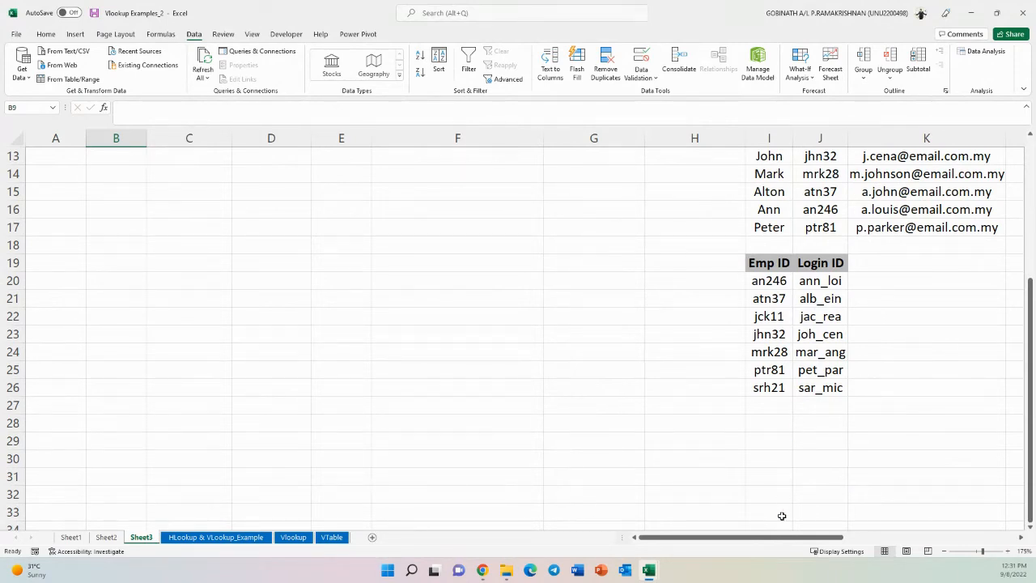
{"action": "left_click_drag", "start_coordinate": [779, 538], "coordinate": [930, 539]}
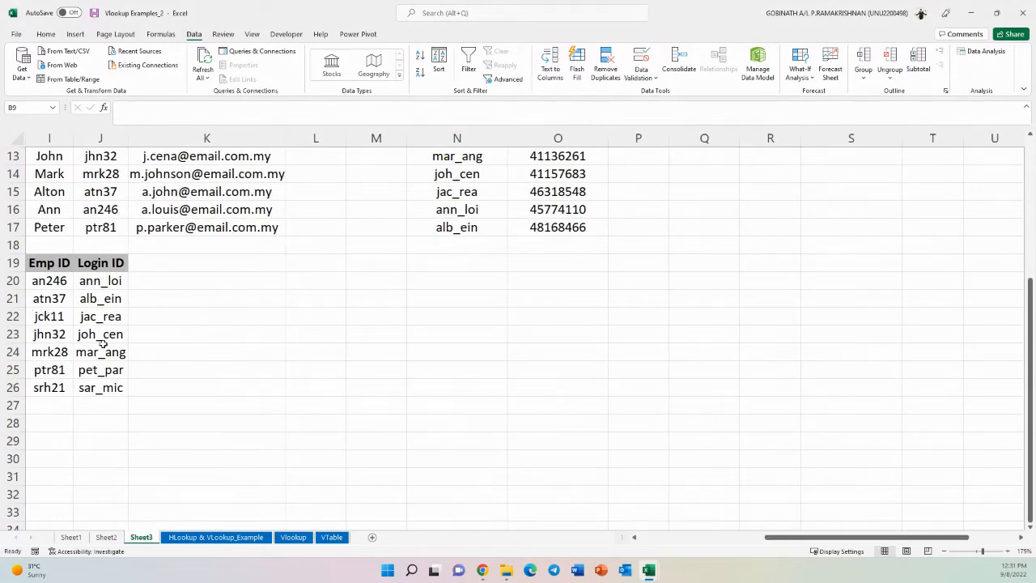
{"action": "scroll", "coordinate": [372, 338], "scroll_direction": "up", "scroll_amount": 2}
{"action": "left_click", "coordinate": [451, 212]}
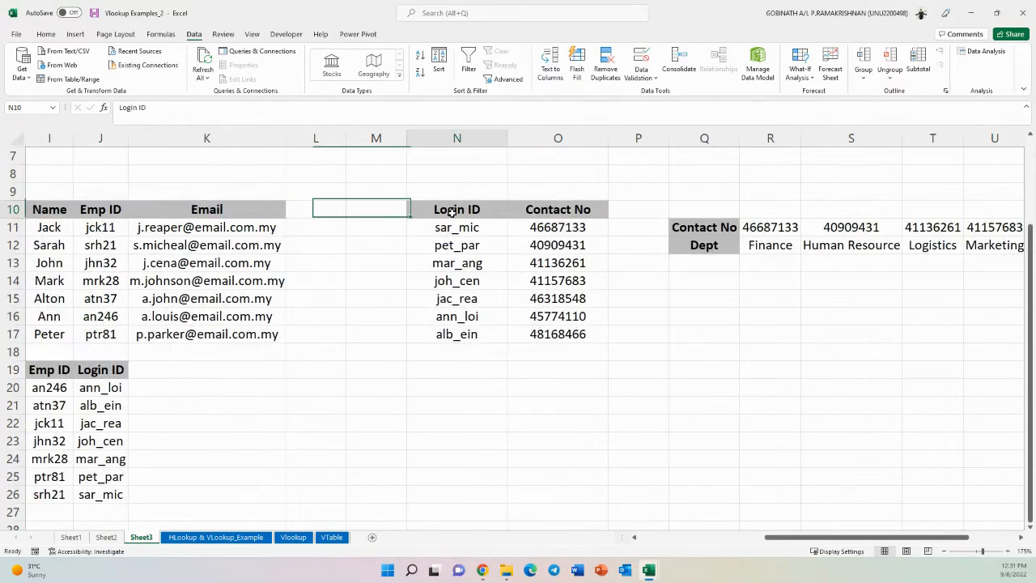
{"action": "left_click_drag", "start_coordinate": [451, 212], "coordinate": [537, 331]}
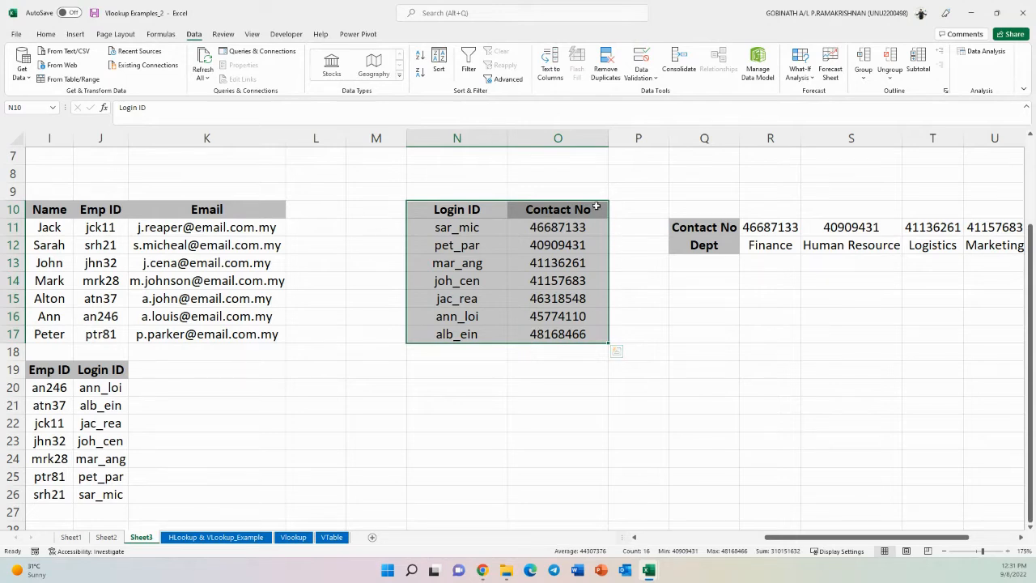
{"action": "left_click_drag", "start_coordinate": [581, 207], "coordinate": [561, 329]}
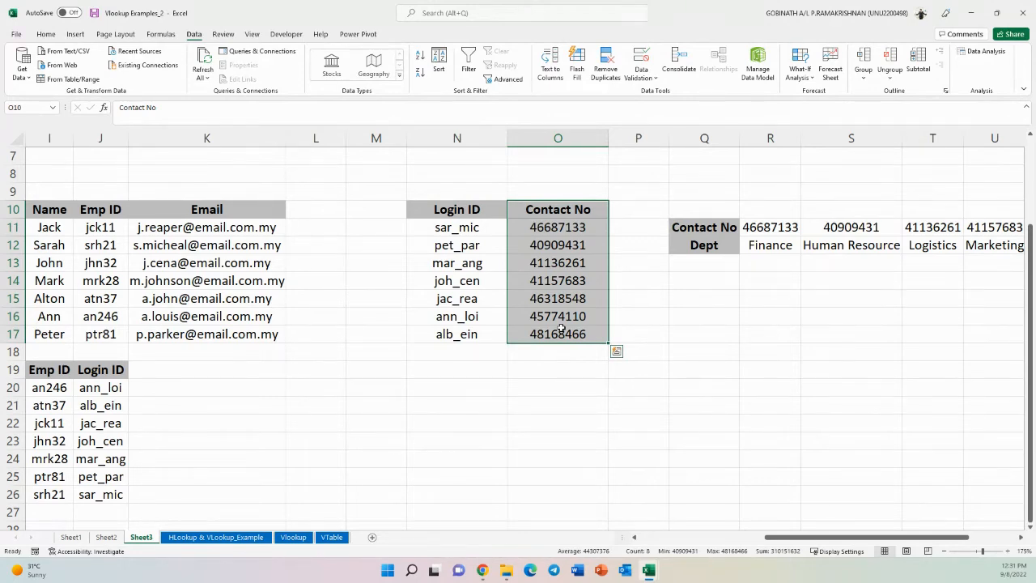
{"action": "left_click_drag", "start_coordinate": [793, 538], "coordinate": [640, 540]}
- Nest the B8 formula in a third VLOOKUP over N10:O17, column 2, exact match, returning Jack's contact number
{"action": "left_click", "coordinate": [140, 179]}
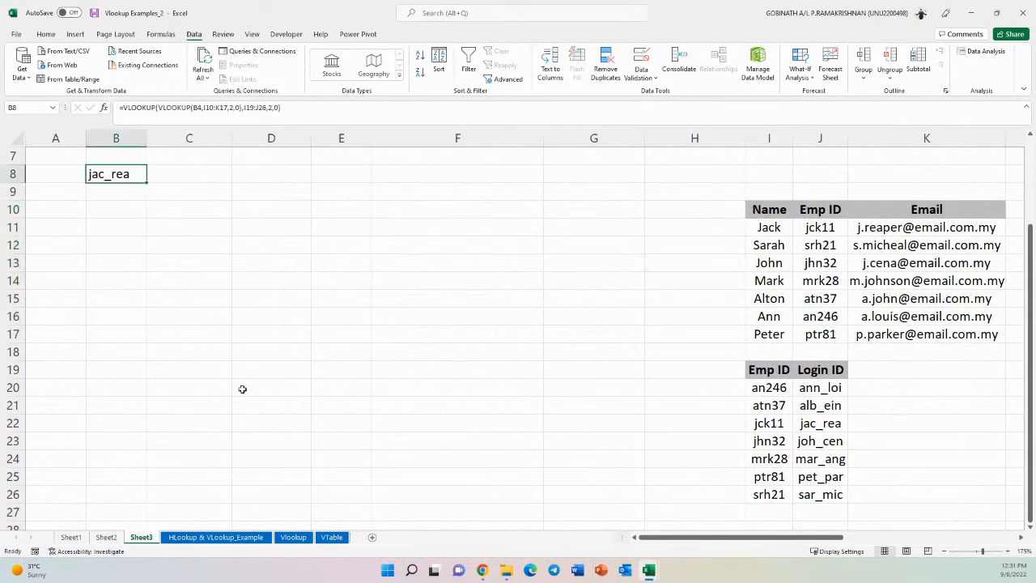
{"action": "scroll", "coordinate": [126, 335], "scroll_direction": "up", "scroll_amount": 2}
{"action": "double_click", "coordinate": [108, 287]}
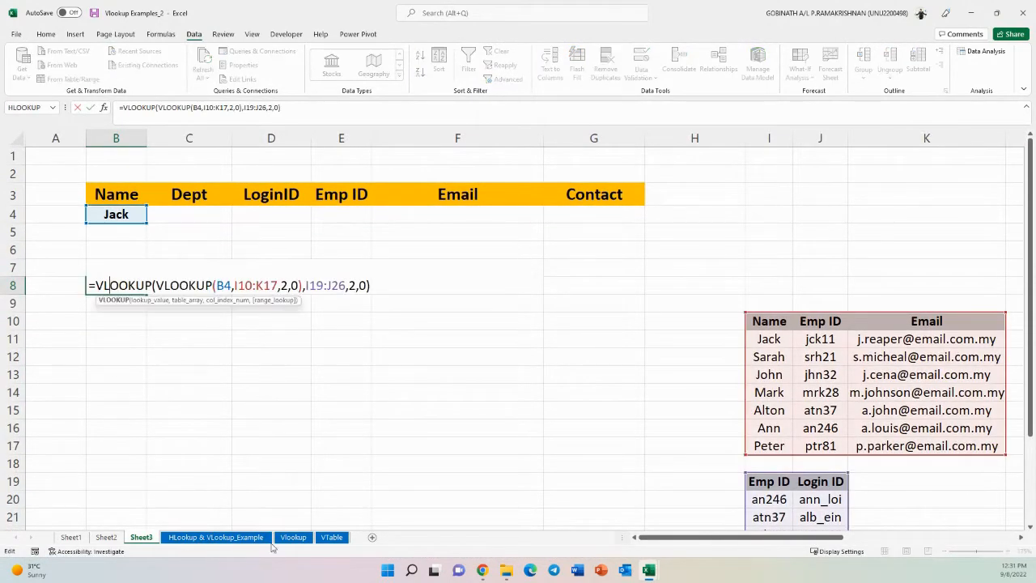
{"action": "left_click", "coordinate": [96, 285]}
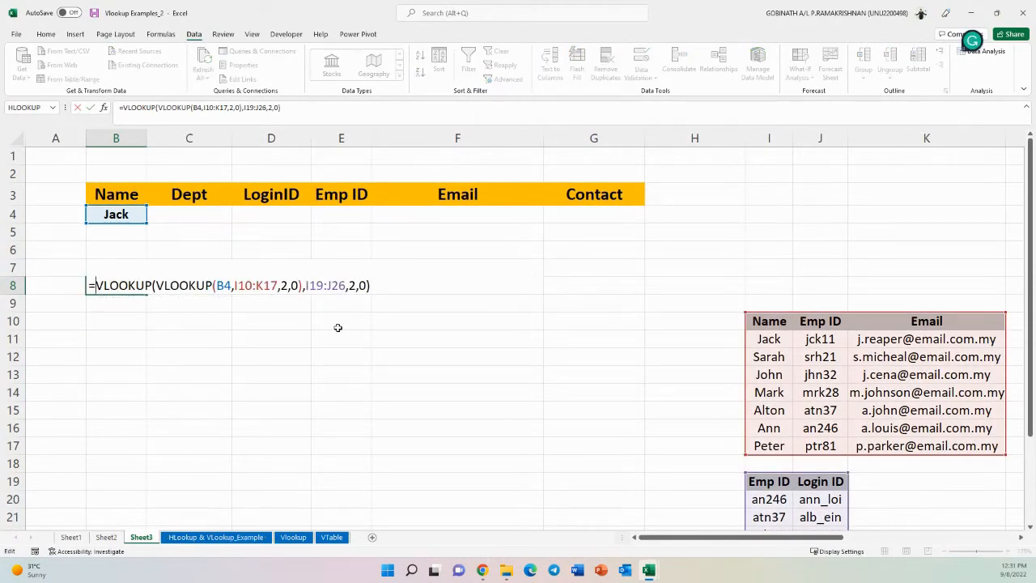
{"action": "type", "text": "vlook"}
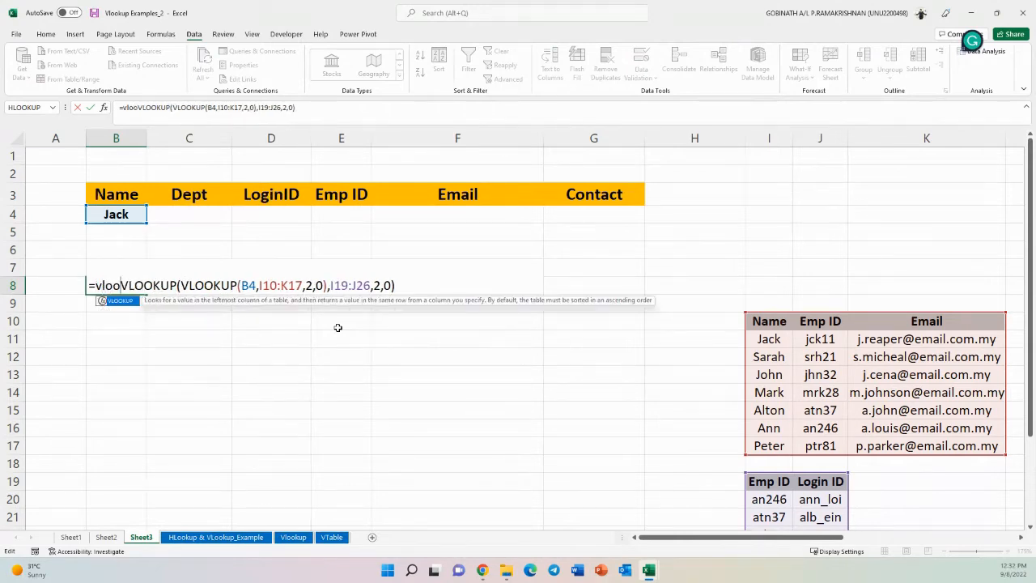
{"action": "key", "text": "Tab"}
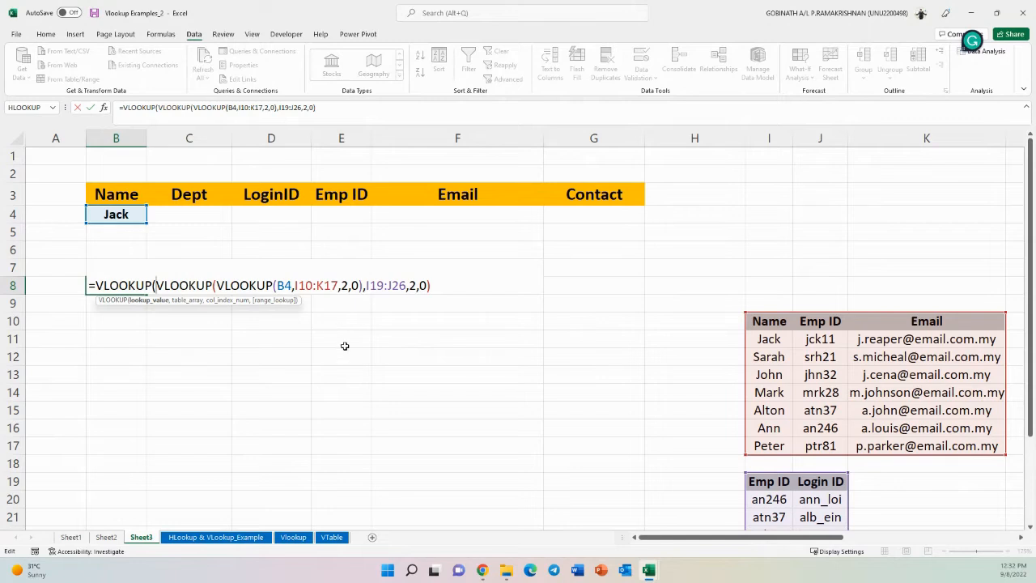
{"action": "left_click_drag", "start_coordinate": [216, 285], "coordinate": [362, 285]}
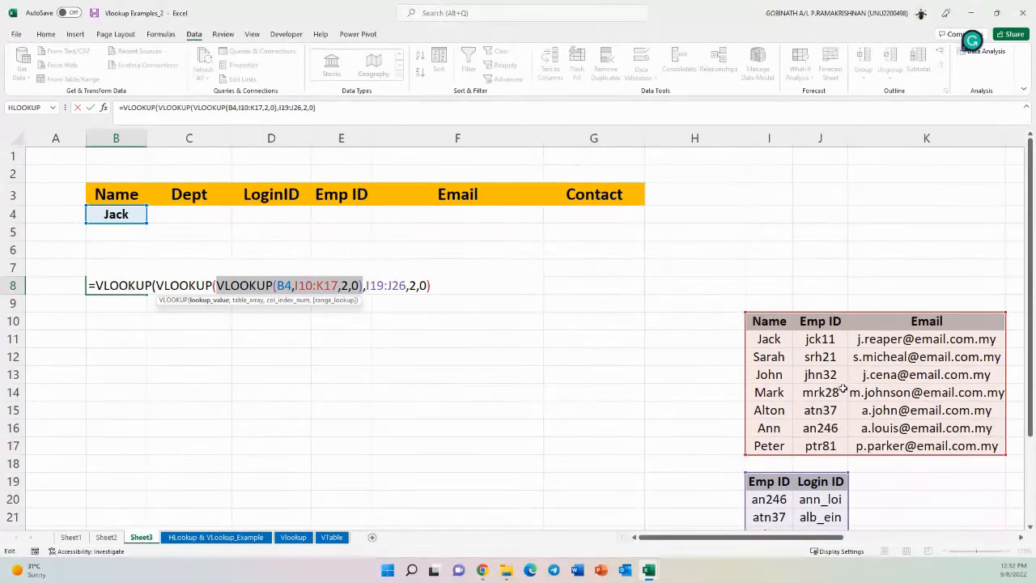
{"action": "left_click_drag", "start_coordinate": [155, 285], "coordinate": [430, 285]}
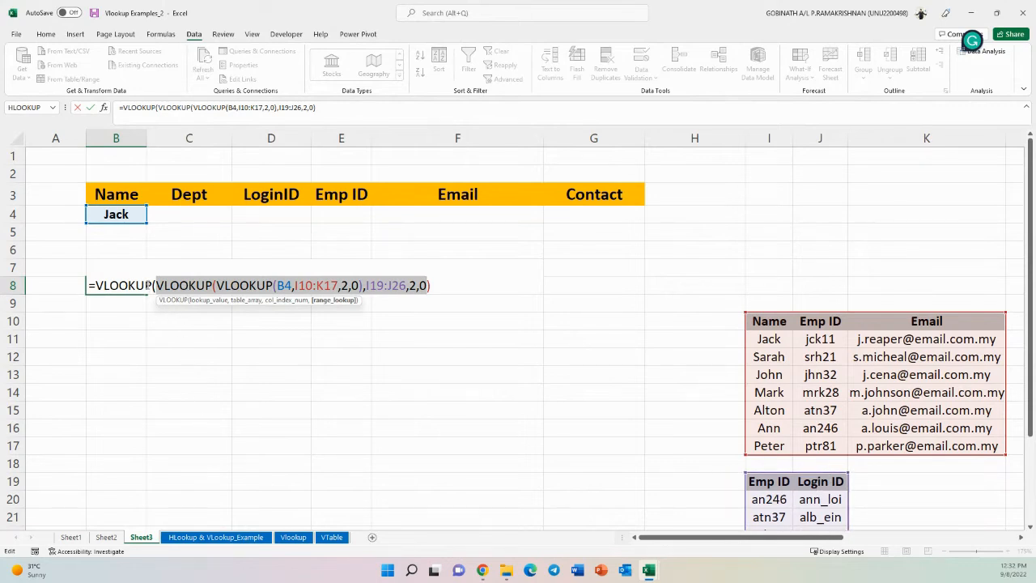
{"action": "left_click", "coordinate": [439, 284]}
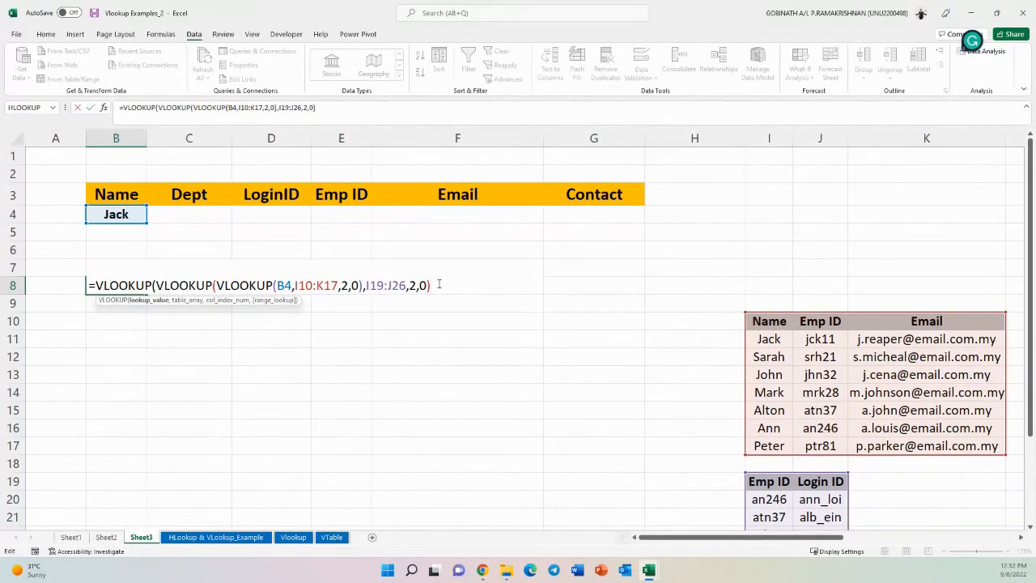
{"action": "type", "text": ","}
{"action": "left_click_drag", "start_coordinate": [719, 539], "coordinate": [857, 540]}
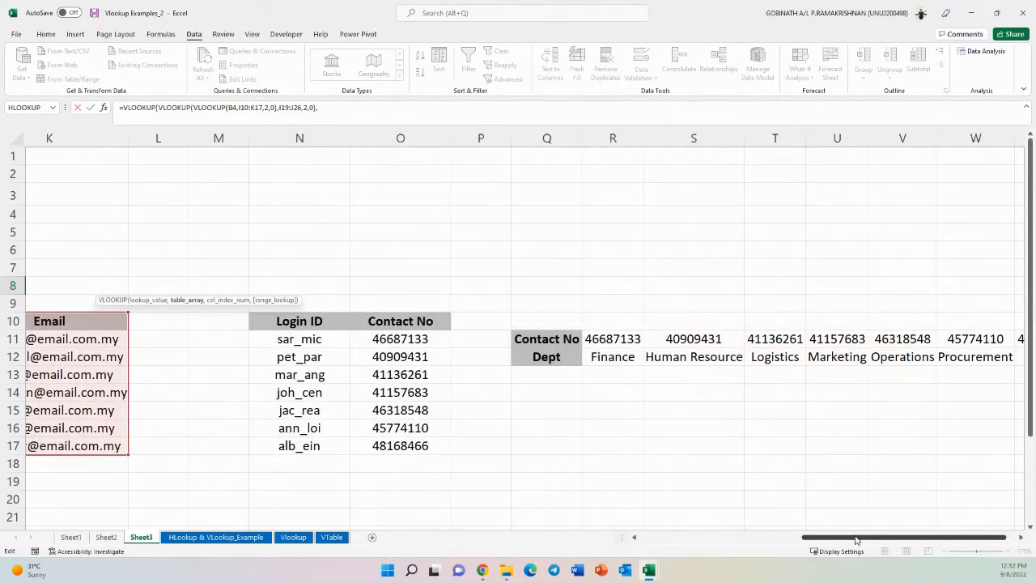
{"action": "left_click_drag", "start_coordinate": [326, 320], "coordinate": [445, 444]}
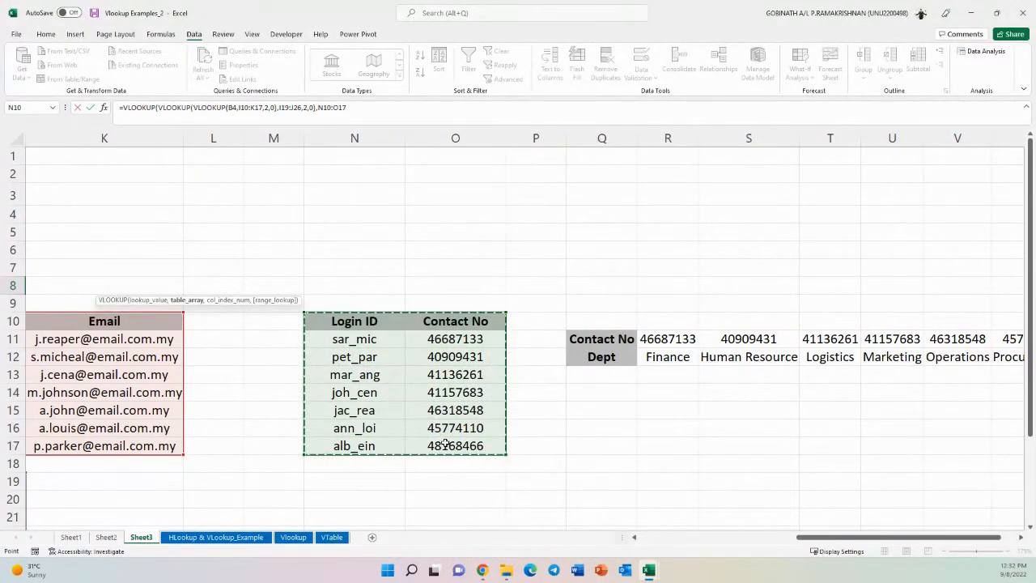
{"action": "type", "text": ","}
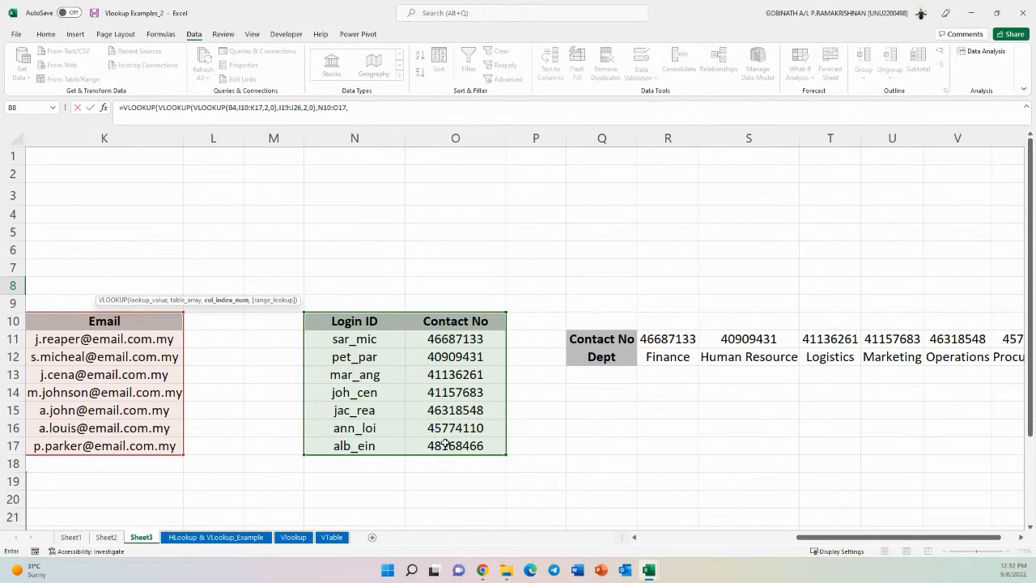
{"action": "type", "text": "2"}
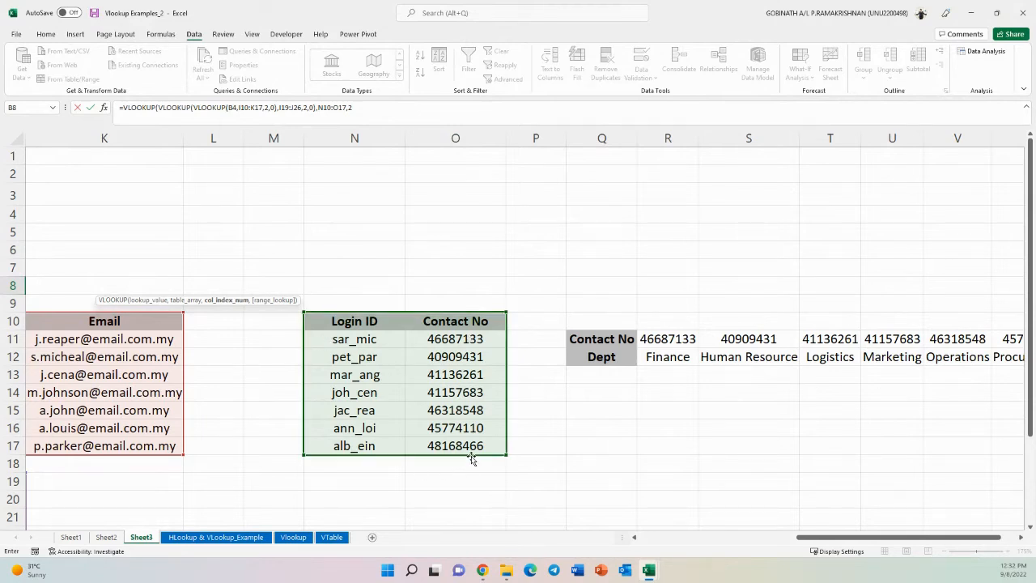
{"action": "type", "text": ","}
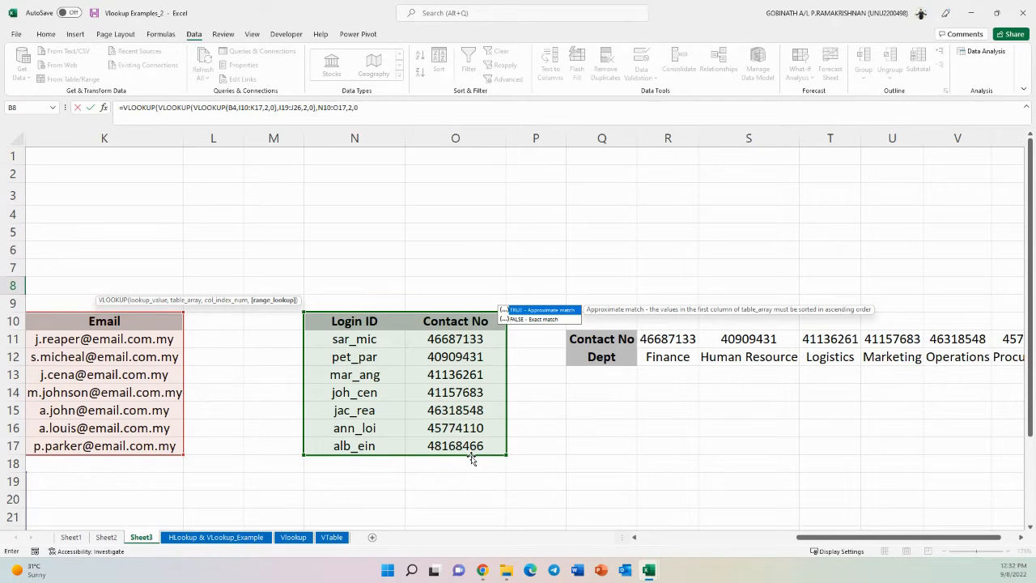
{"action": "type", "text": "0)"}
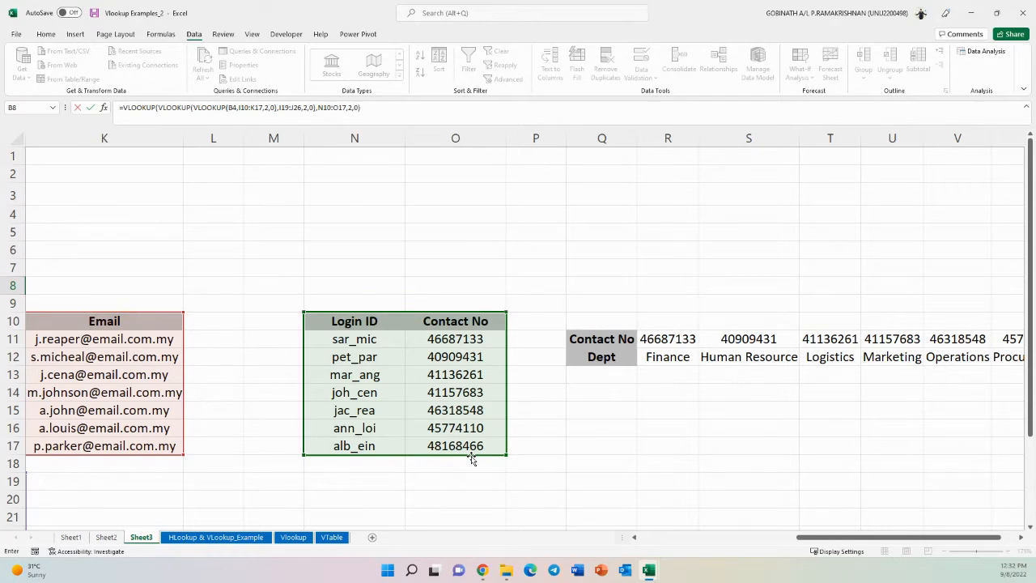
{"action": "key", "text": "Return"}
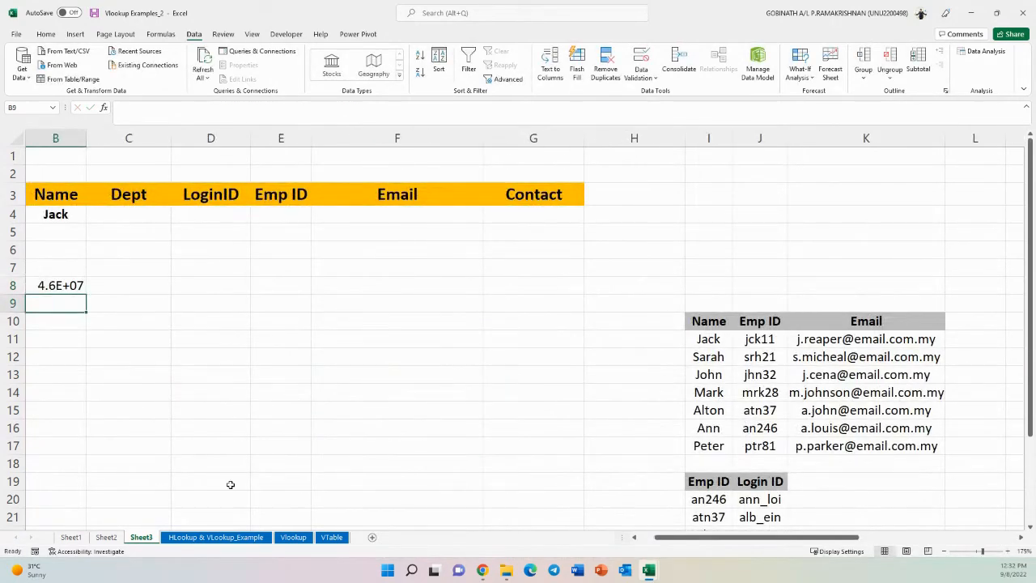
{"action": "left_click", "coordinate": [51, 284]}
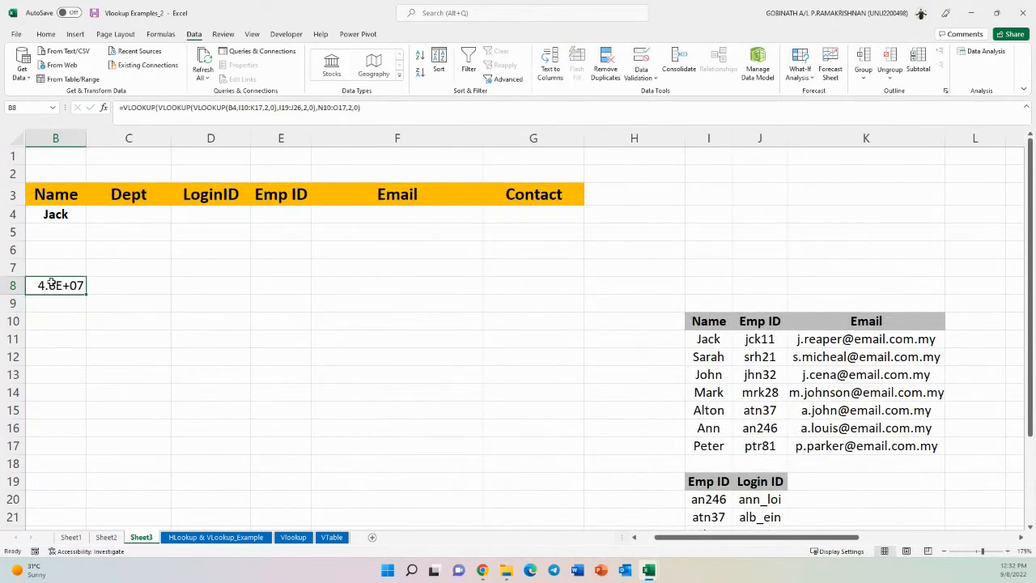
- Autofit column B so the contact number in B8 shows in full
{"action": "left_click", "coordinate": [633, 539]}
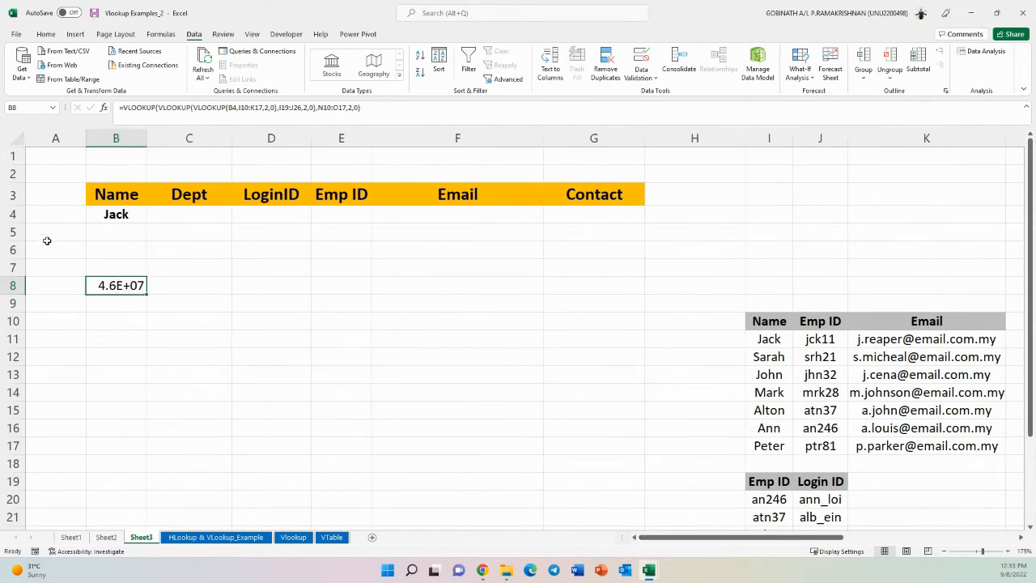
{"action": "double_click", "coordinate": [148, 144]}
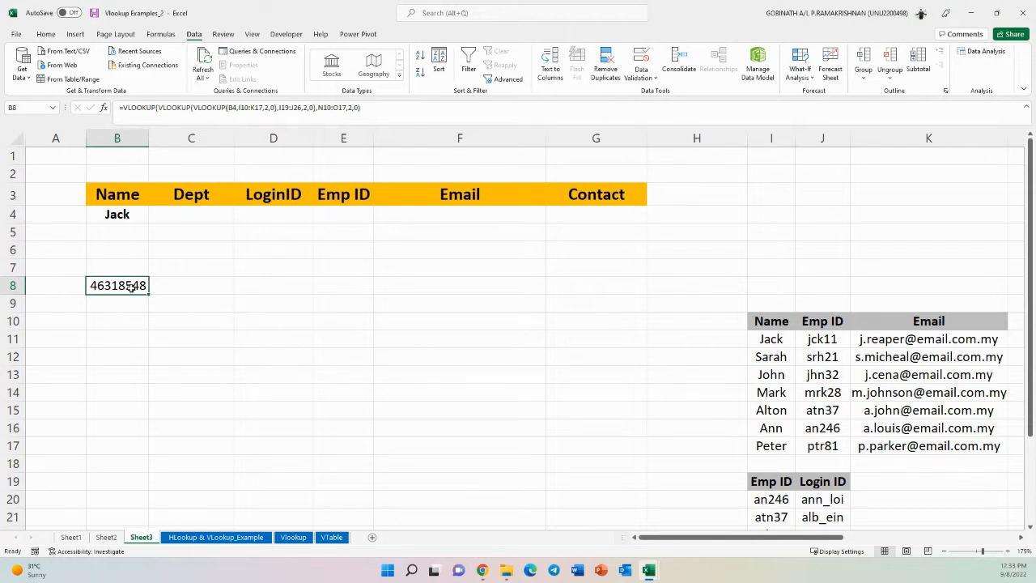
- Examine the horizontal Contact No / Dept table in Q11:X12
{"action": "left_click_drag", "start_coordinate": [662, 538], "coordinate": [895, 537]}
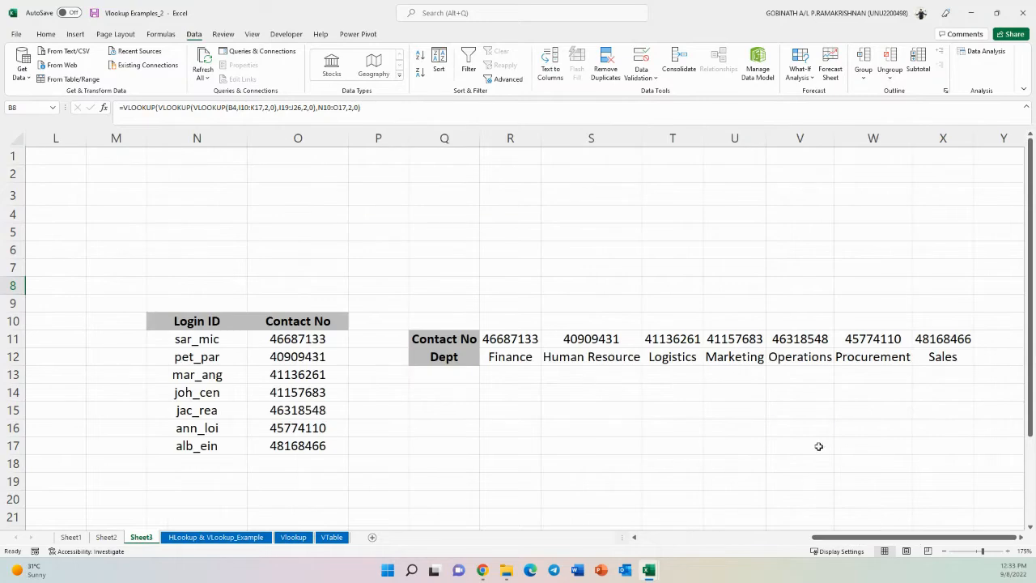
{"action": "left_click_drag", "start_coordinate": [474, 335], "coordinate": [977, 362]}
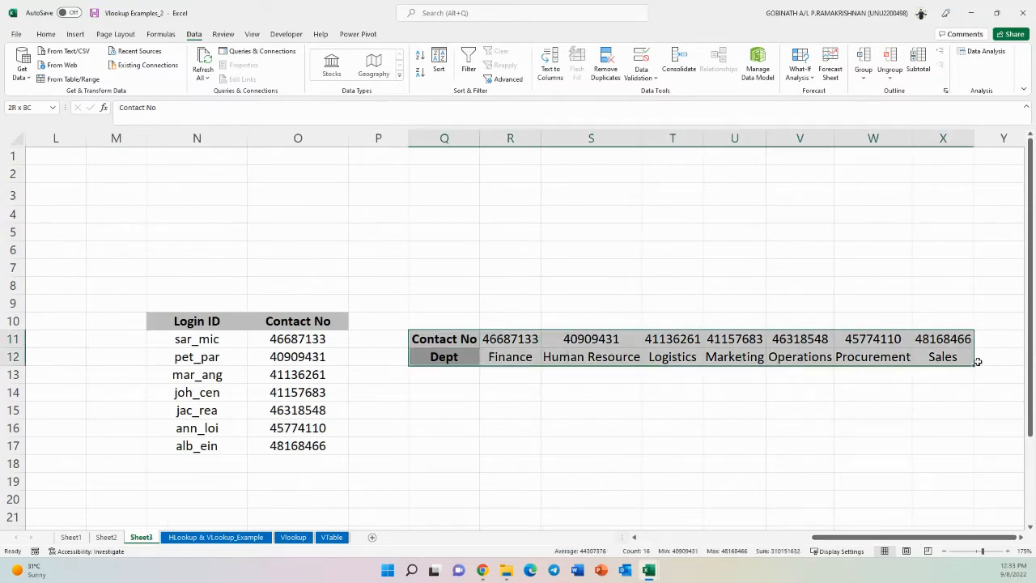
{"action": "left_click", "coordinate": [451, 339]}
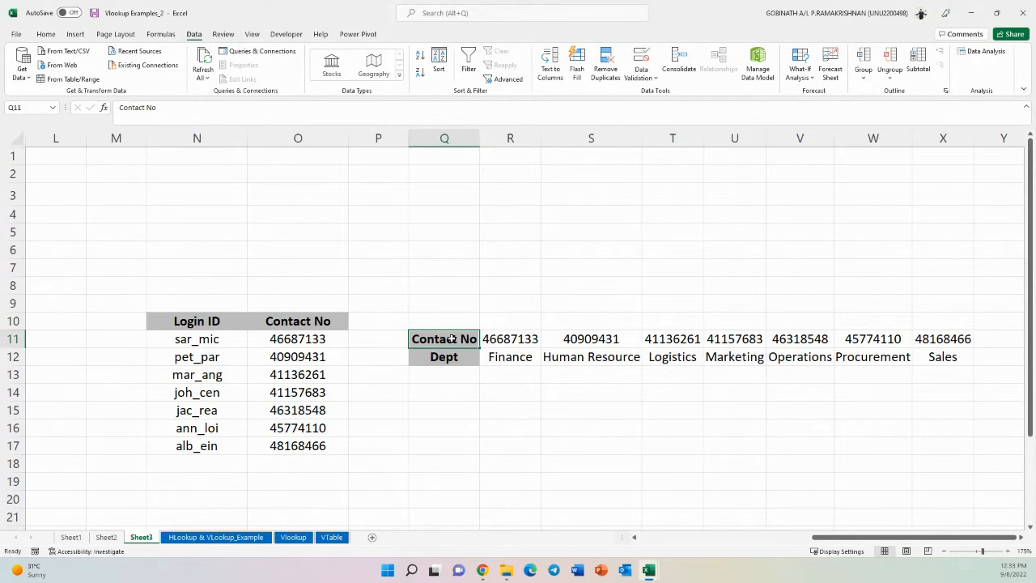
{"action": "left_click_drag", "start_coordinate": [456, 343], "coordinate": [923, 353]}
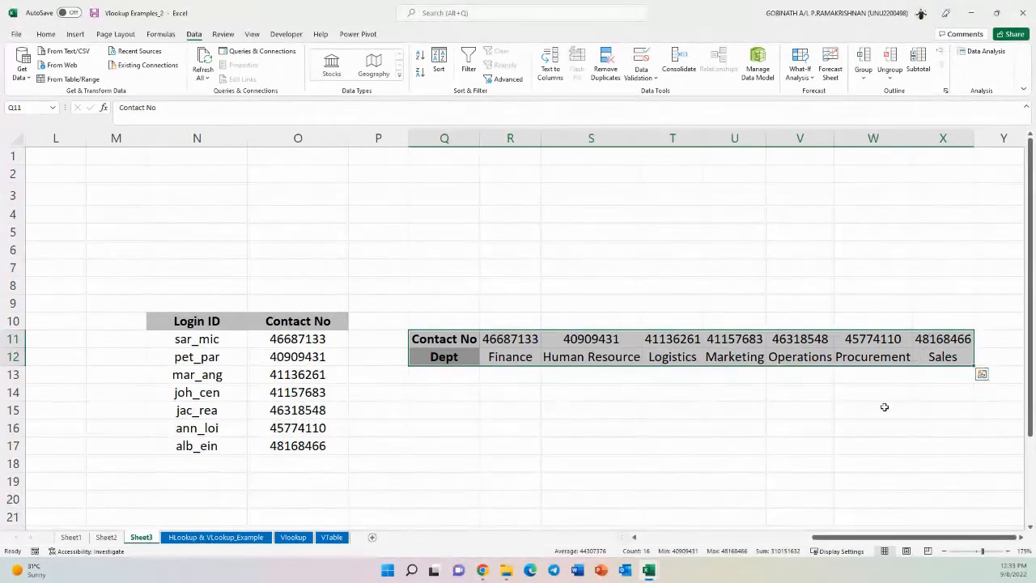
{"action": "left_click", "coordinate": [732, 411]}
{"action": "left_click", "coordinate": [464, 338]}
{"action": "left_click_drag", "start_coordinate": [463, 338], "coordinate": [928, 349]}
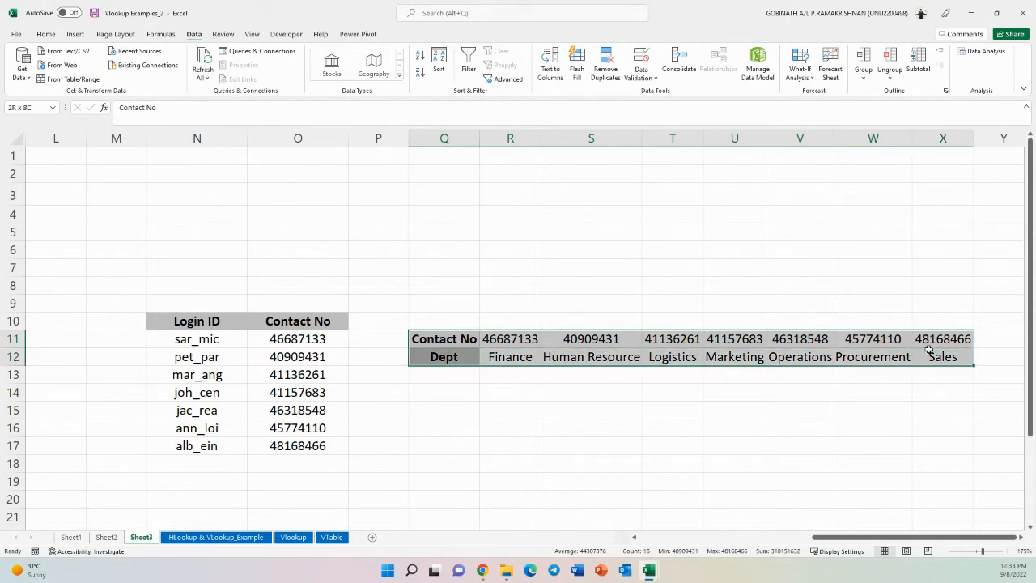
{"action": "left_click_drag", "start_coordinate": [450, 358], "coordinate": [912, 356]}
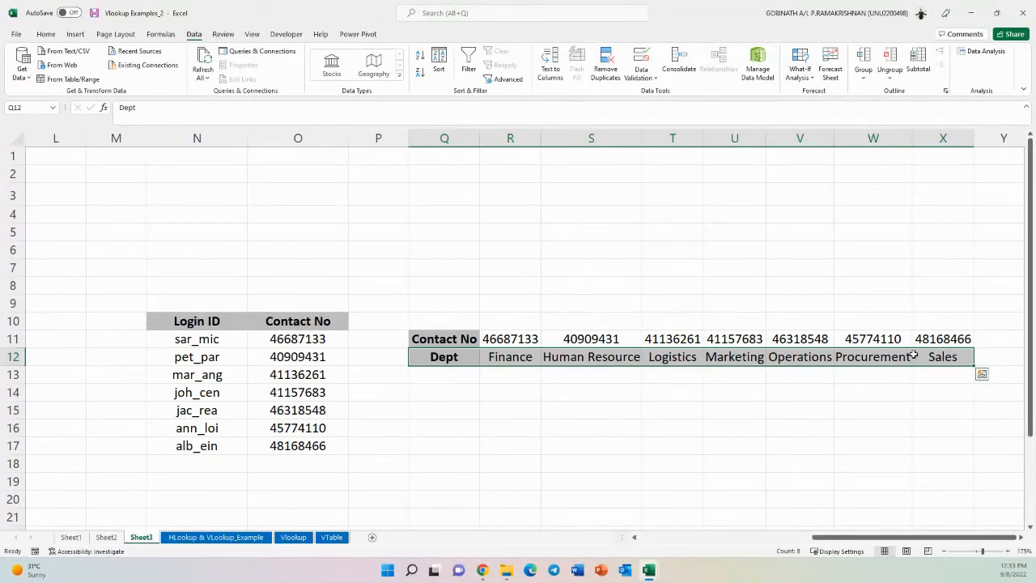
- Wrap the B8 formula in an HLOOKUP over Q11:X12, row 2, exact match, to return Jack's department
{"action": "left_click_drag", "start_coordinate": [877, 530], "coordinate": [668, 539]}
{"action": "double_click", "coordinate": [129, 285]}
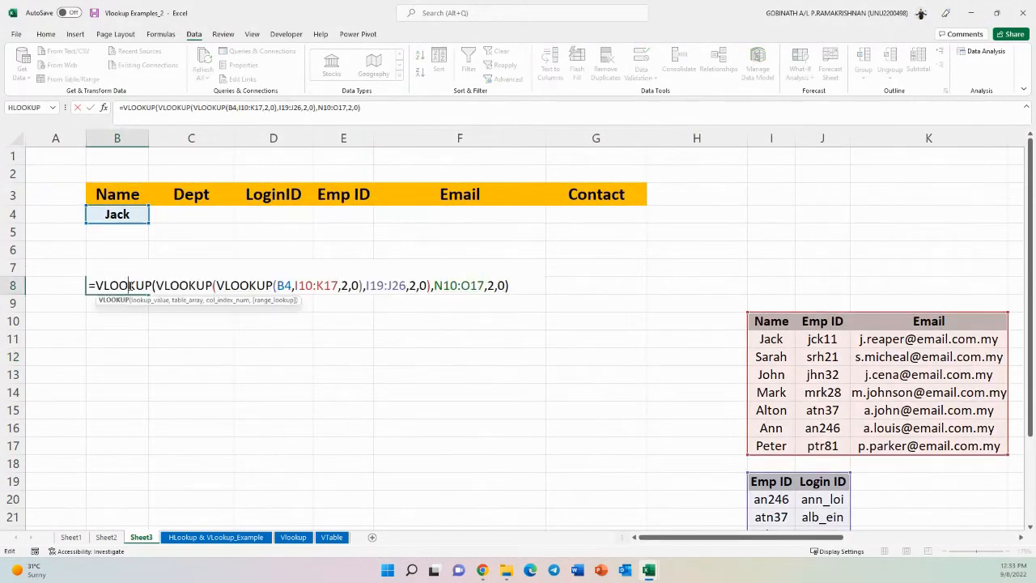
{"action": "left_click", "coordinate": [97, 285]}
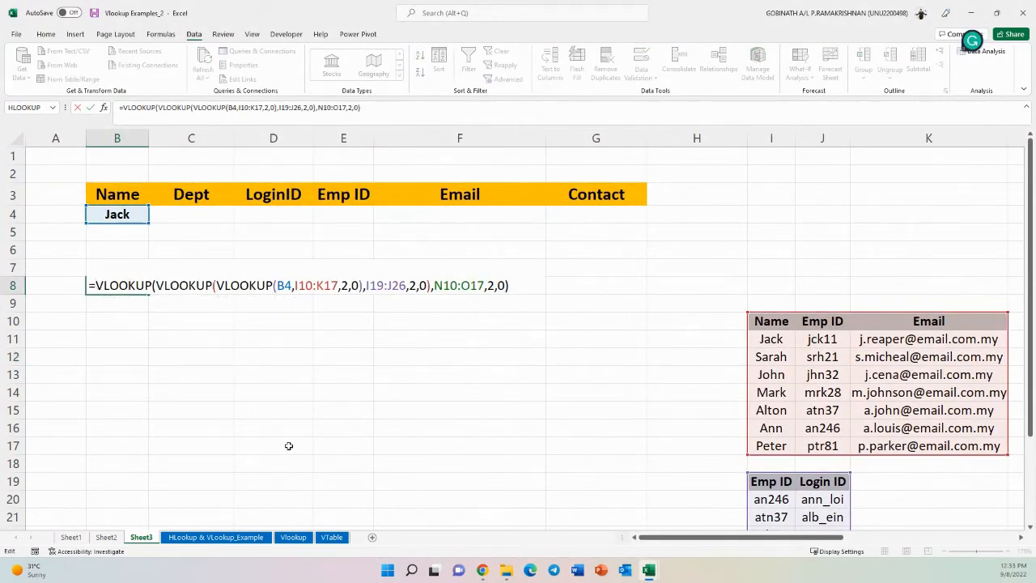
{"action": "type", "text": "hlo"}
{"action": "key", "text": "Tab"}
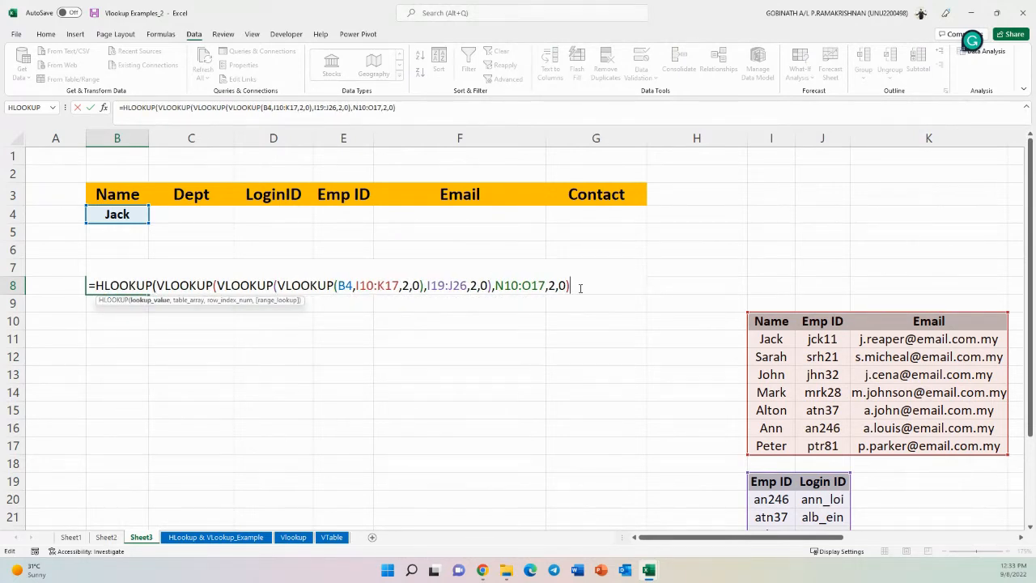
{"action": "type", "text": ","}
{"action": "left_click_drag", "start_coordinate": [670, 537], "coordinate": [904, 542]}
{"action": "left_click_drag", "start_coordinate": [465, 338], "coordinate": [930, 360]}
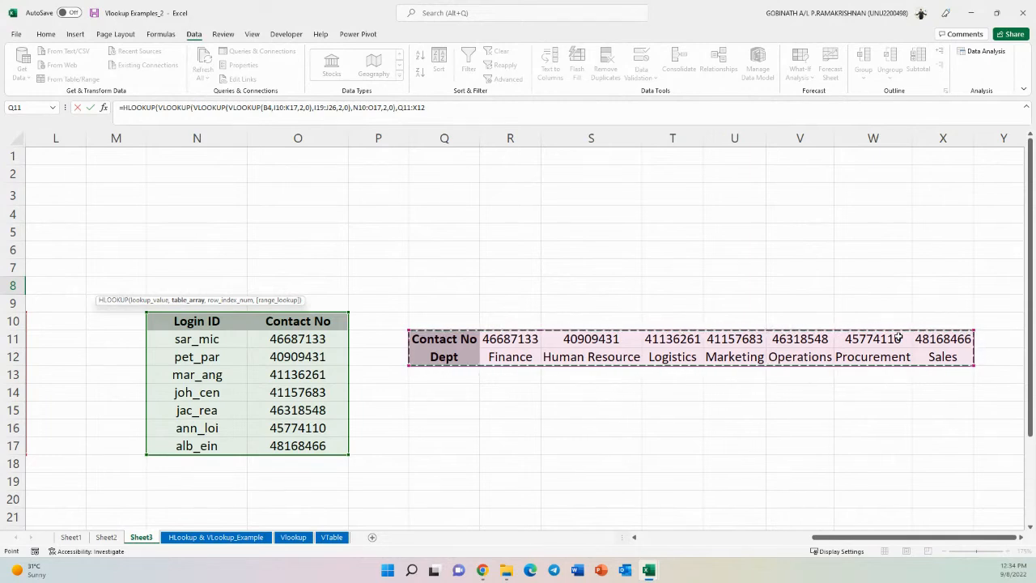
{"action": "type", "text": ","}
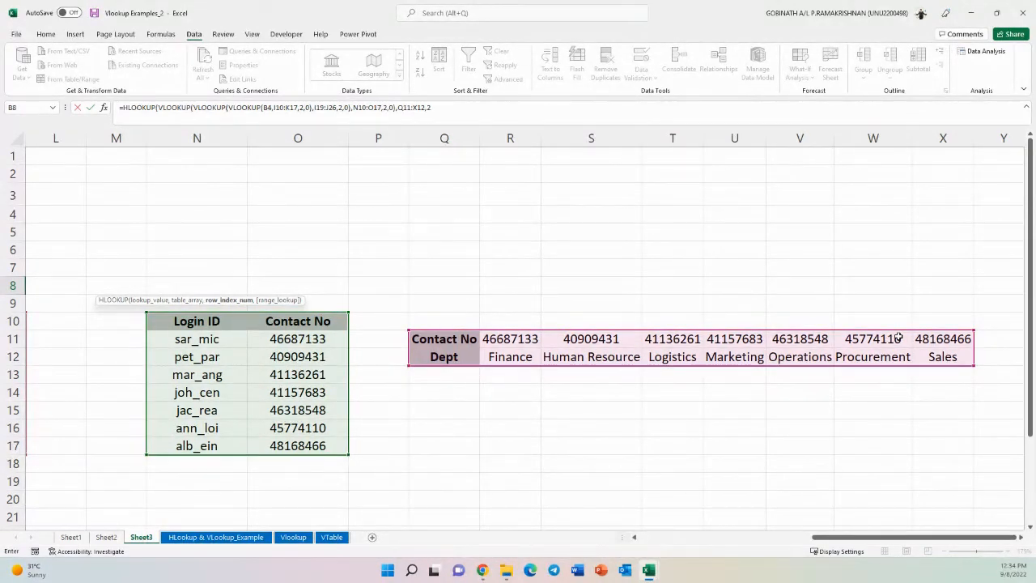
{"action": "type", "text": "2,"}
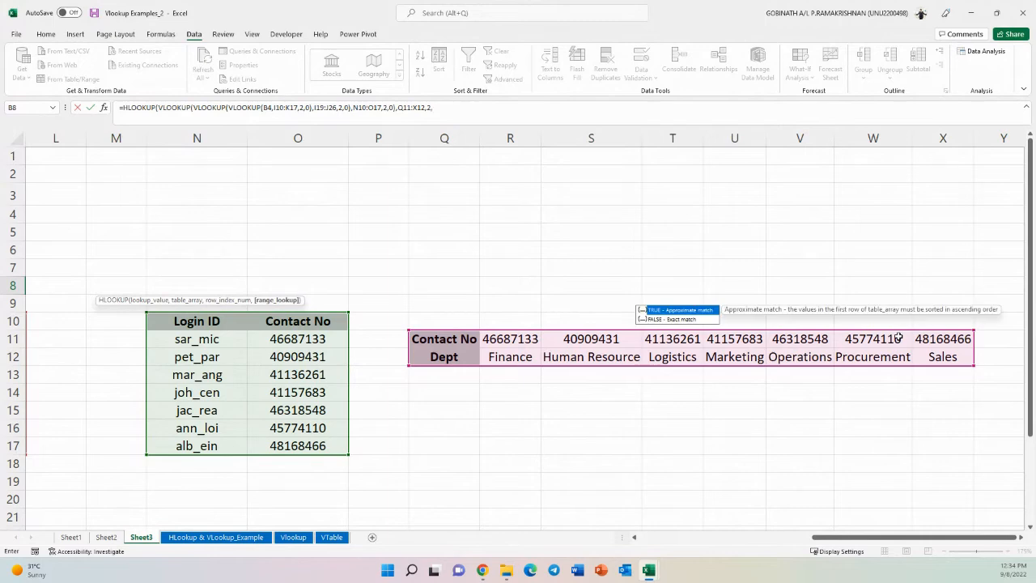
{"action": "type", "text": "0)"}
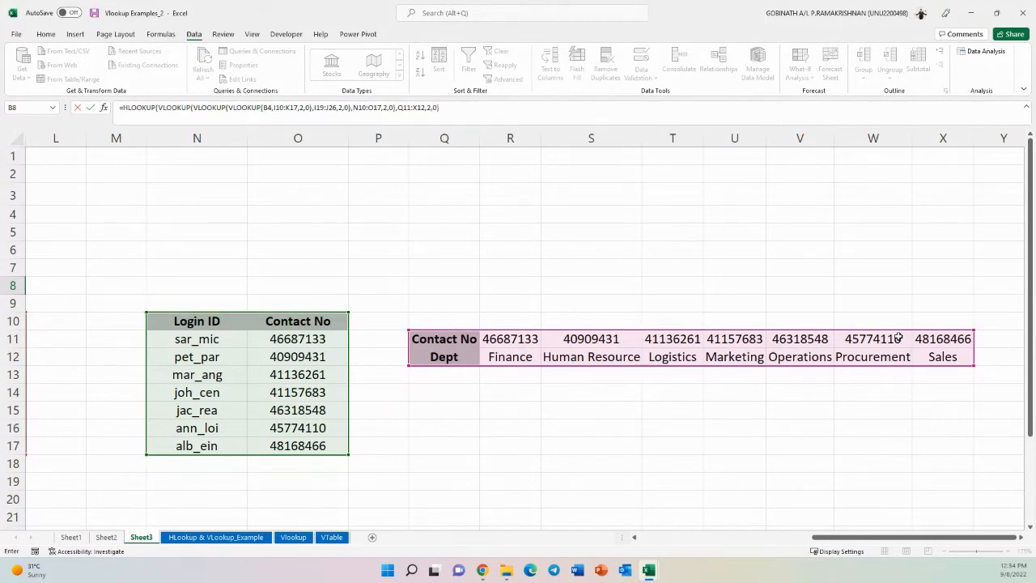
{"action": "key", "text": "Return"}
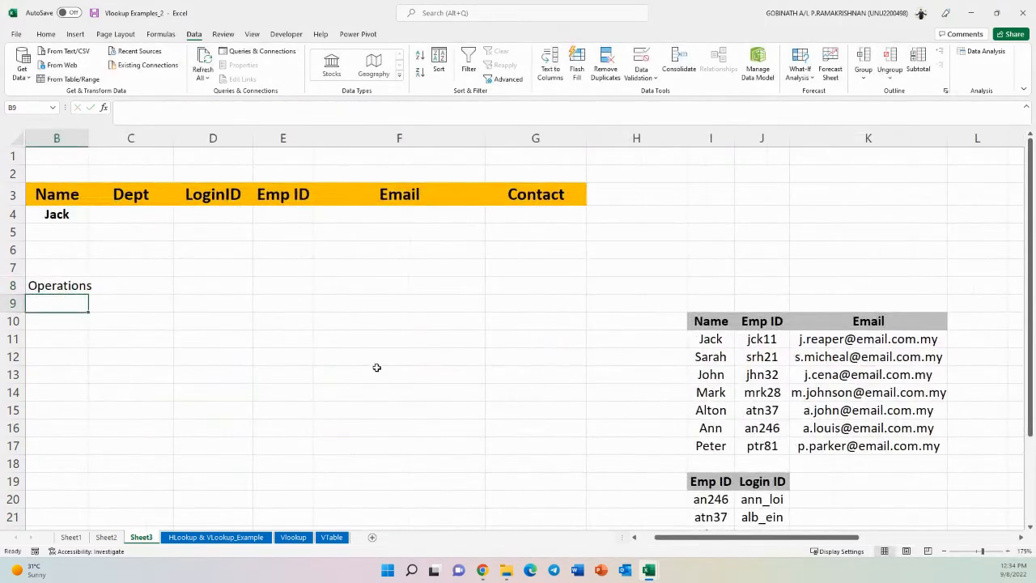
- Autofit column B and change the name in B4 to John
{"action": "left_click", "coordinate": [83, 286]}
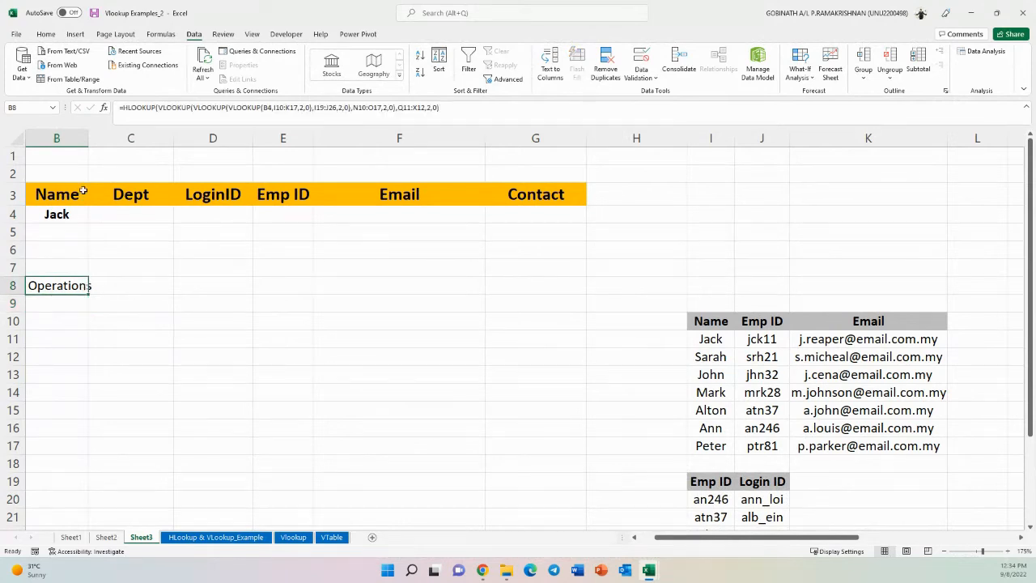
{"action": "double_click", "coordinate": [89, 139]}
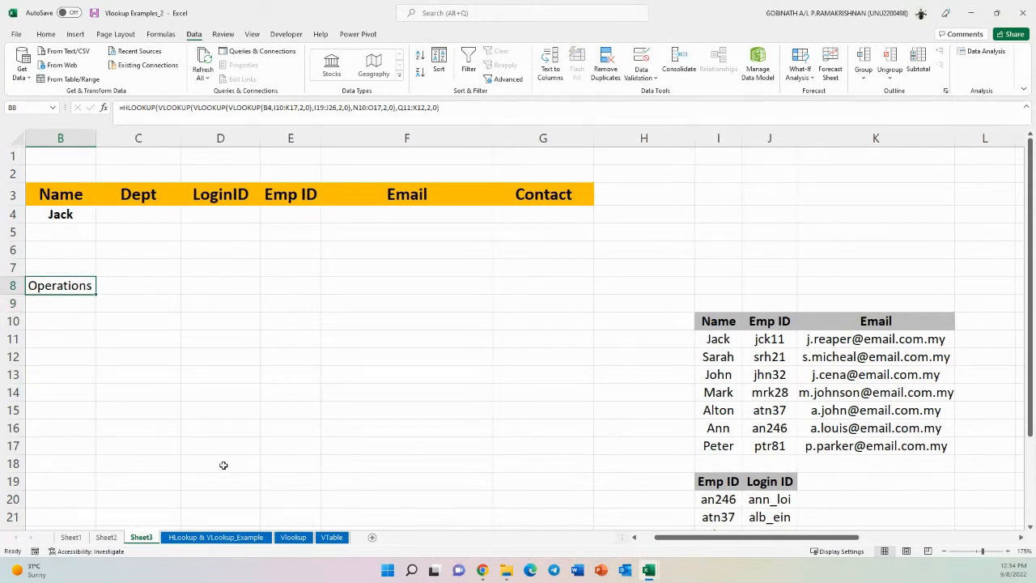
{"action": "left_click", "coordinate": [730, 374]}
{"action": "left_click", "coordinate": [77, 216]}
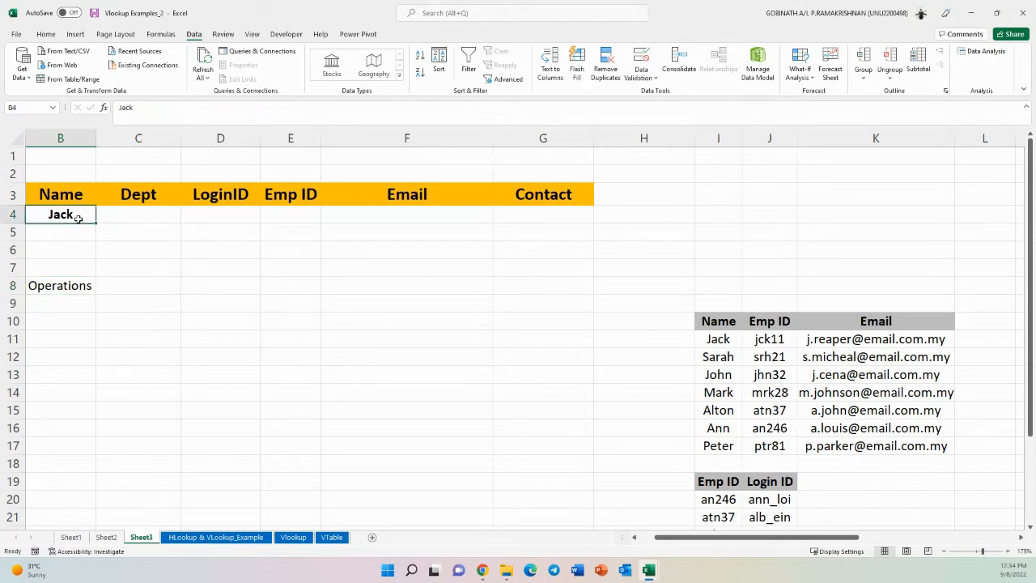
{"action": "type", "text": "John"}
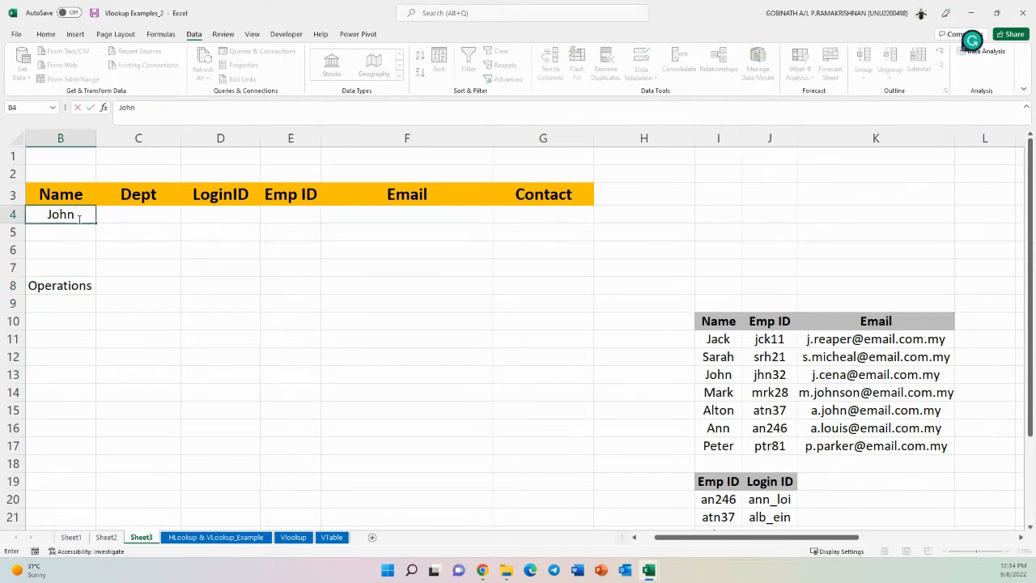
{"action": "key", "text": "Return"}
- Trace John's Emp ID, Login ID, contact number and department through the lookup tables
{"action": "left_click", "coordinate": [78, 215]}
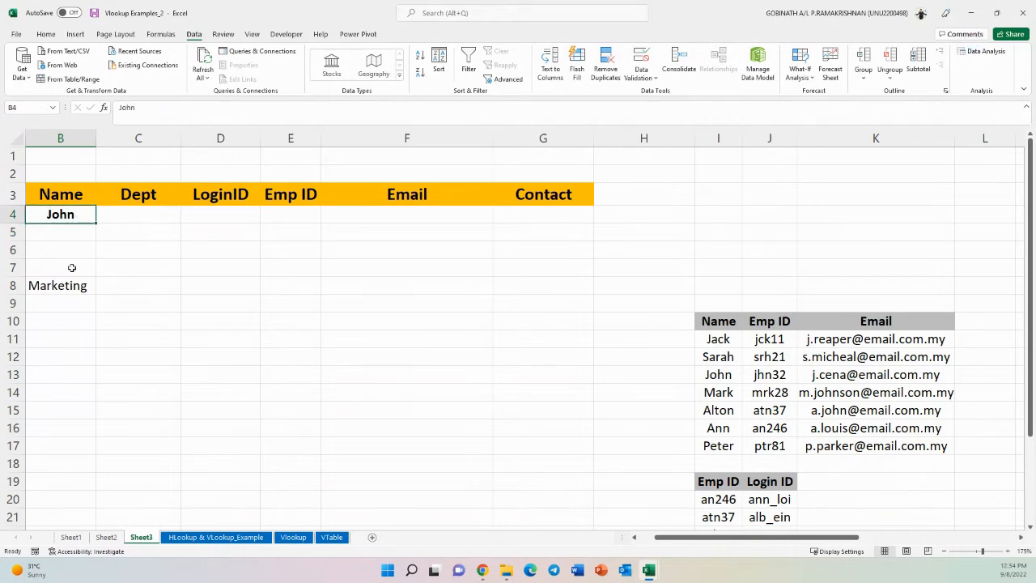
{"action": "left_click", "coordinate": [68, 281]}
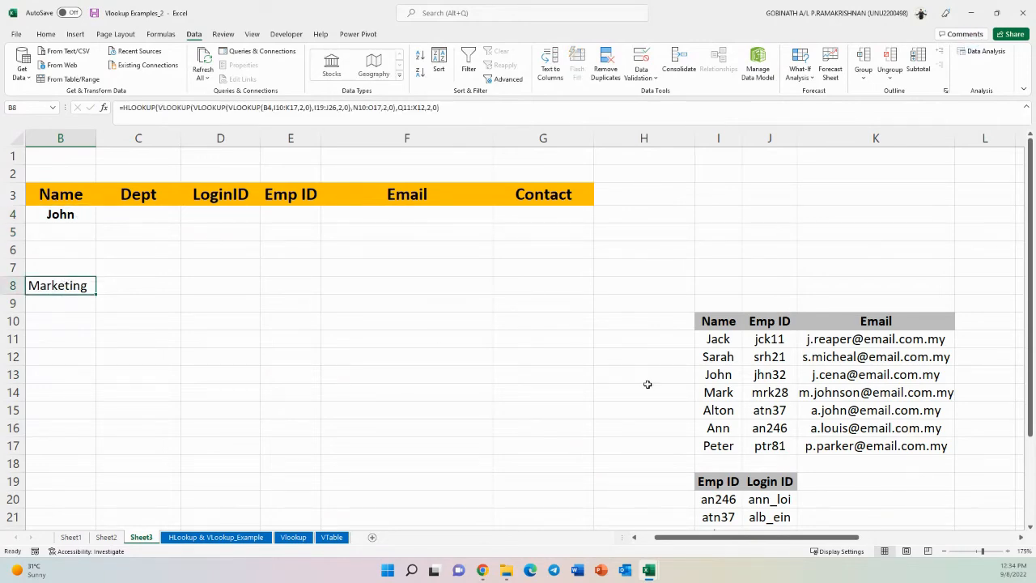
{"action": "left_click_drag", "start_coordinate": [721, 536], "coordinate": [909, 536]}
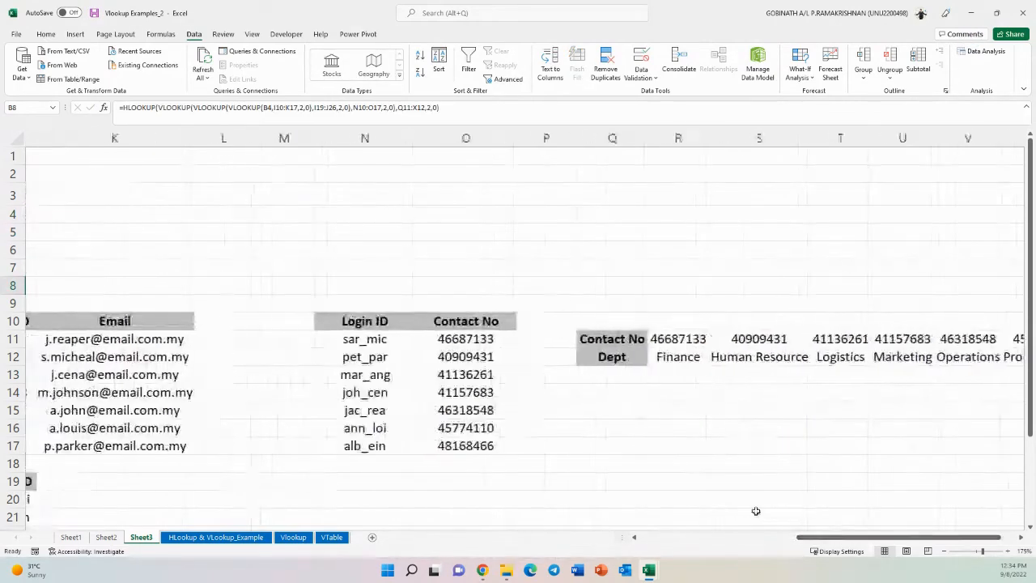
{"action": "scroll", "coordinate": [507, 448], "scroll_direction": "down", "scroll_amount": 2}
{"action": "left_click_drag", "start_coordinate": [827, 534], "coordinate": [795, 536]}
{"action": "left_click", "coordinate": [51, 264]}
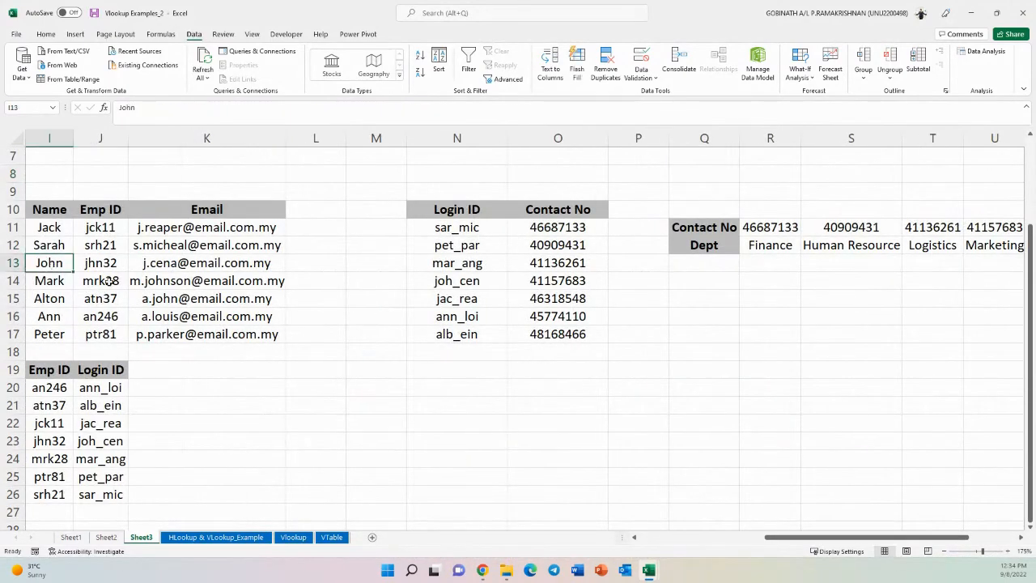
{"action": "left_click", "coordinate": [112, 261]}
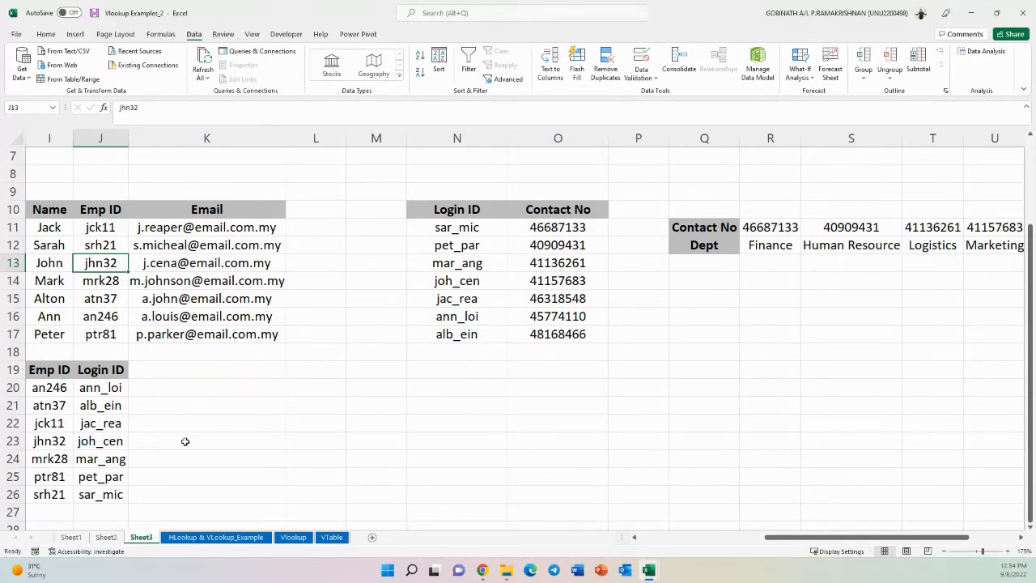
{"action": "left_click", "coordinate": [38, 442]}
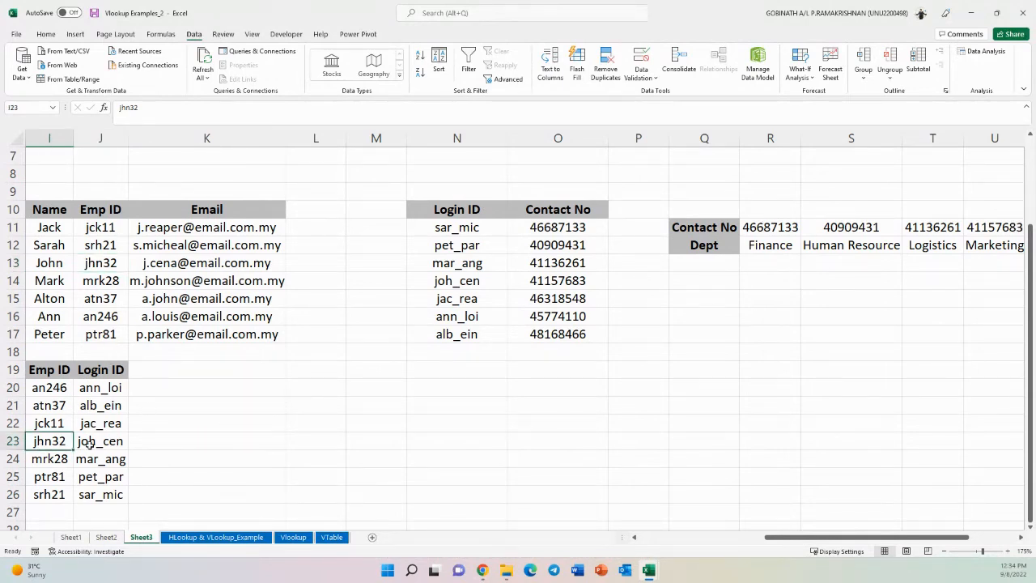
{"action": "left_click", "coordinate": [94, 447]}
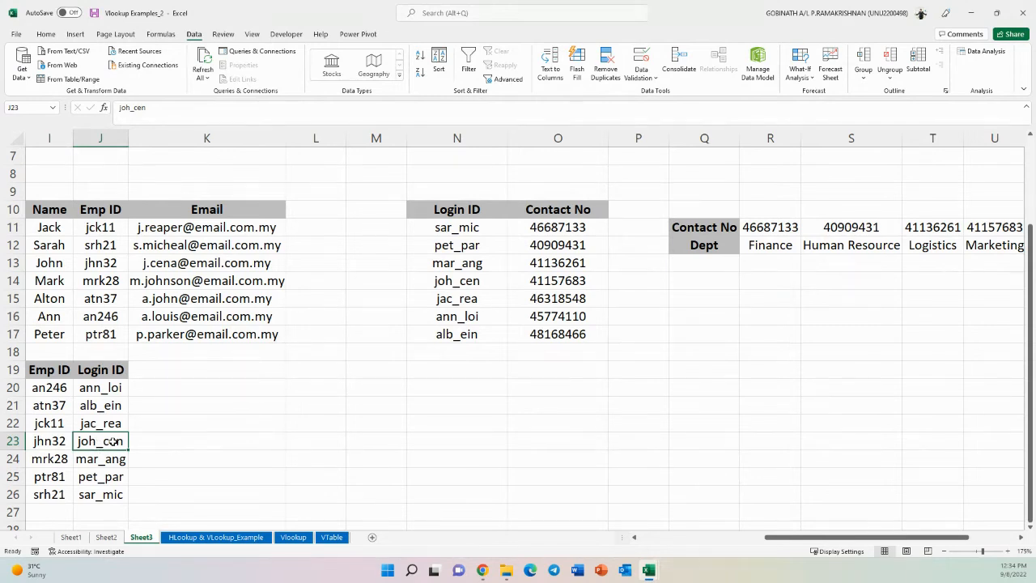
{"action": "left_click", "coordinate": [483, 281]}
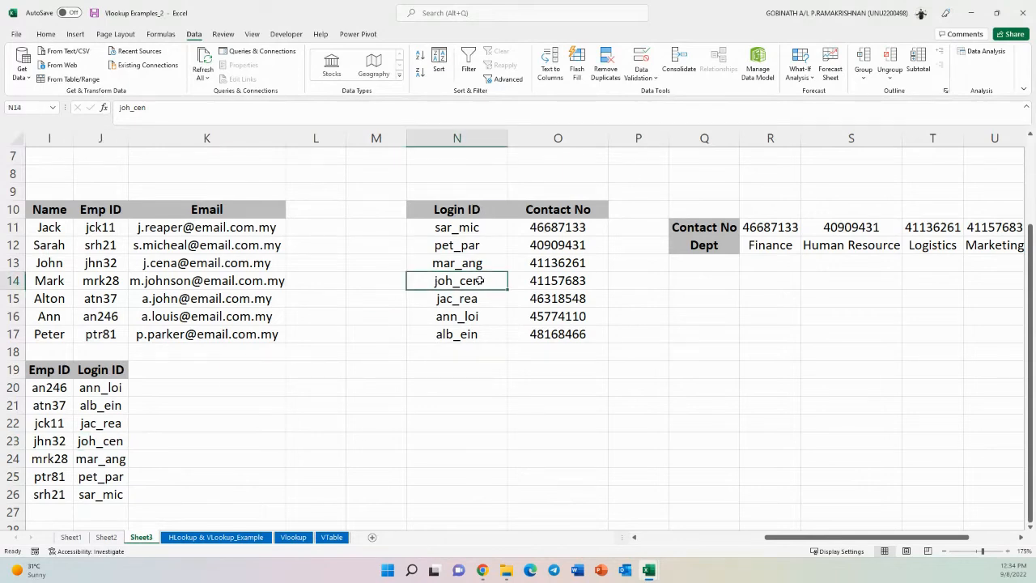
{"action": "left_click", "coordinate": [529, 281]}
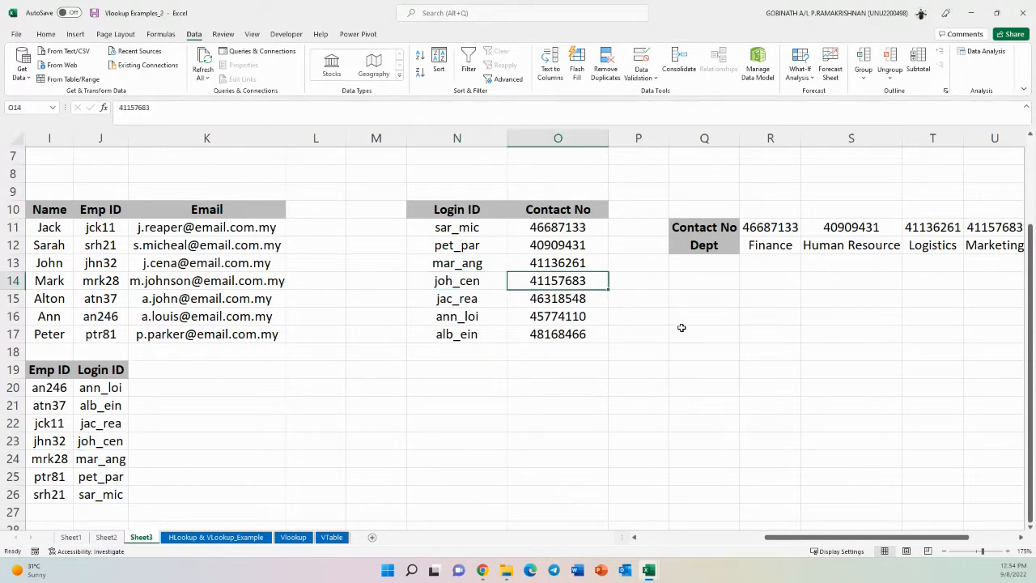
{"action": "left_click_drag", "start_coordinate": [799, 539], "coordinate": [860, 540]}
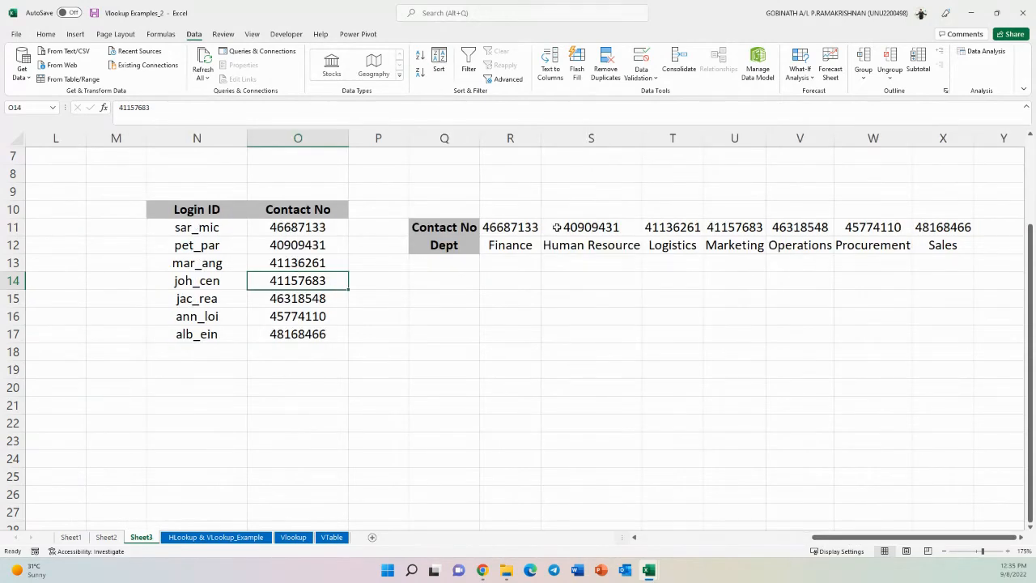
{"action": "left_click", "coordinate": [749, 228]}
{"action": "left_click", "coordinate": [741, 244]}
{"action": "left_click_drag", "start_coordinate": [732, 224], "coordinate": [730, 246]}
{"action": "left_click_drag", "start_coordinate": [869, 538], "coordinate": [684, 539]}
{"action": "left_click", "coordinate": [144, 176]}
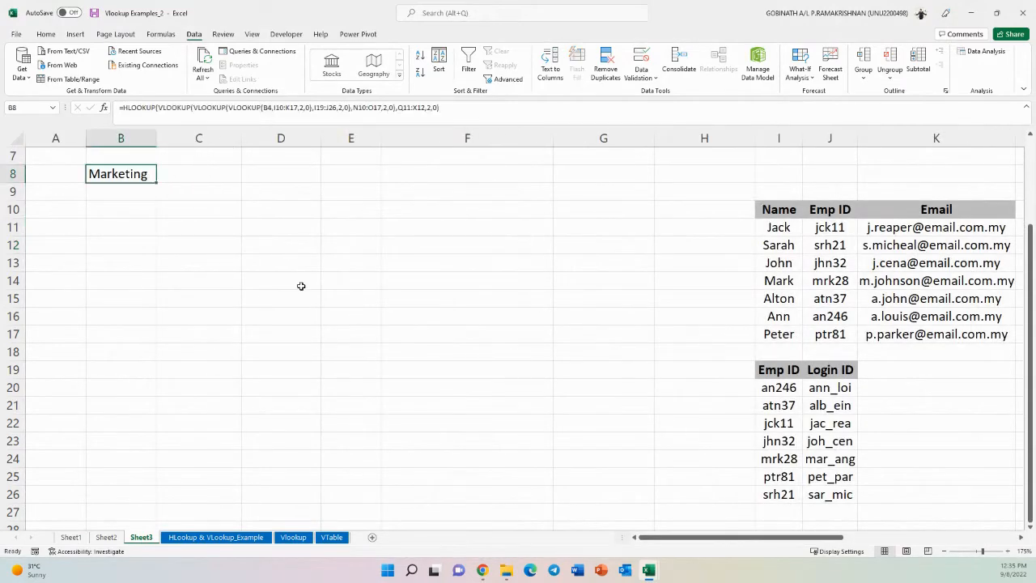
- Copy the chained lookup formula from B8 into C4 to return John's department
{"action": "scroll", "coordinate": [300, 286], "scroll_direction": "up", "scroll_amount": 2}
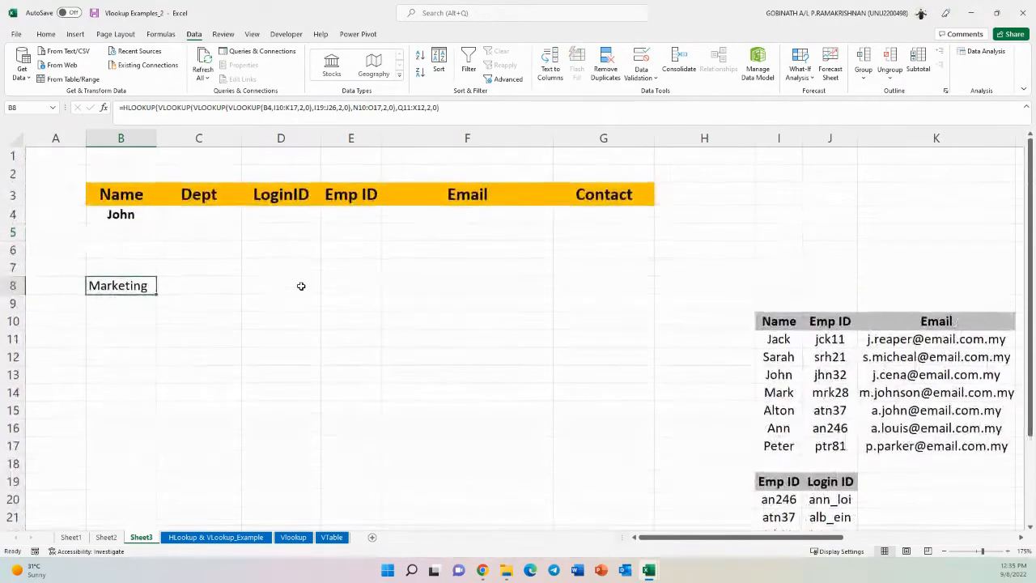
{"action": "left_click", "coordinate": [206, 216]}
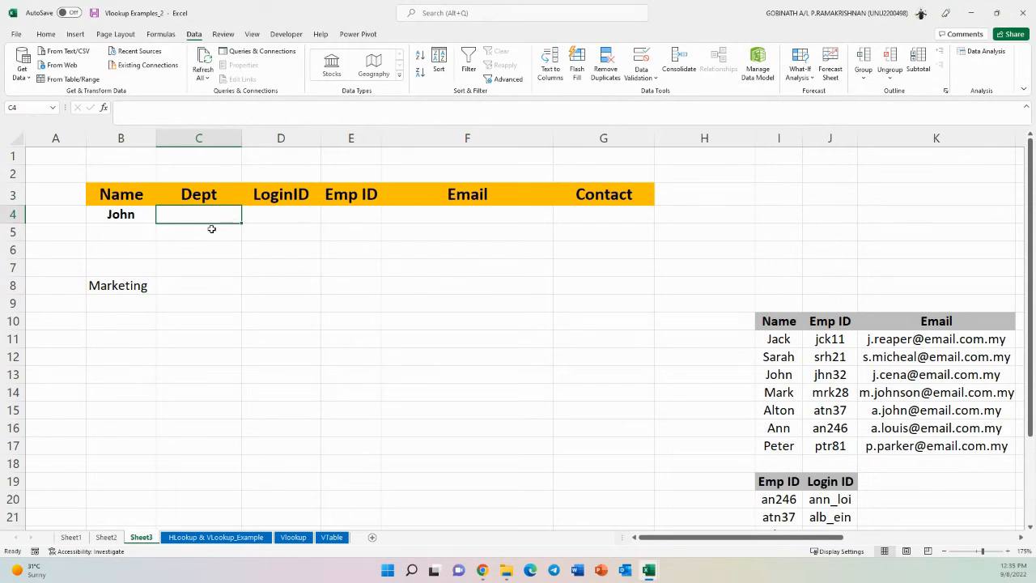
{"action": "left_click", "coordinate": [130, 288]}
{"action": "left_click_drag", "start_coordinate": [441, 107], "coordinate": [117, 107]}
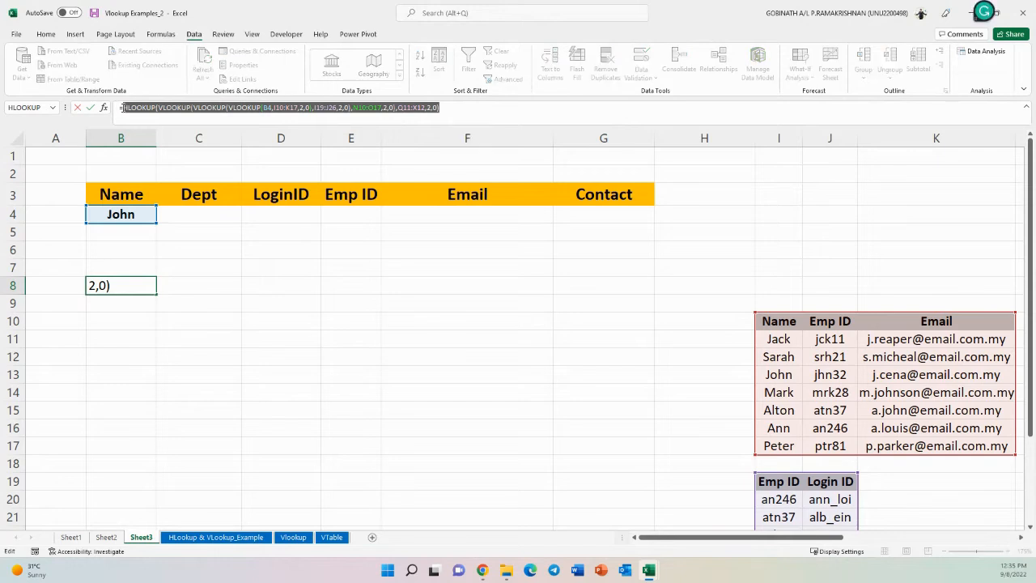
{"action": "key", "text": "Escape"}
{"action": "left_click", "coordinate": [175, 218]}
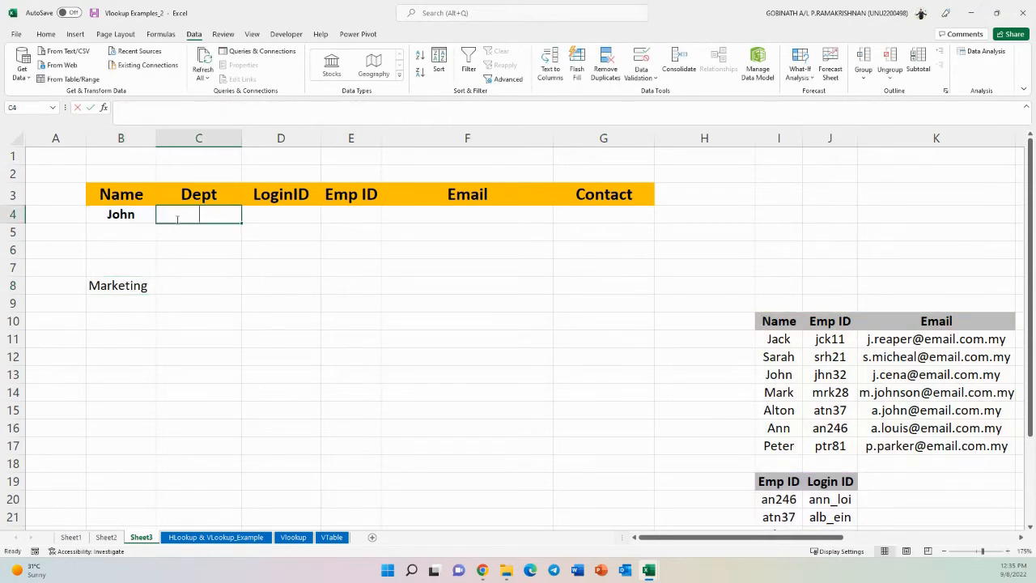
{"action": "type", "text": "=HLOOKUP(VLOOKUP(VLOOKUP(VLOOKUP(B4,I10:K17,2,0),I19:J26,2,0),N10:O17,2,0),Q11:R12,2,0)"}
{"action": "key", "text": "Return"}
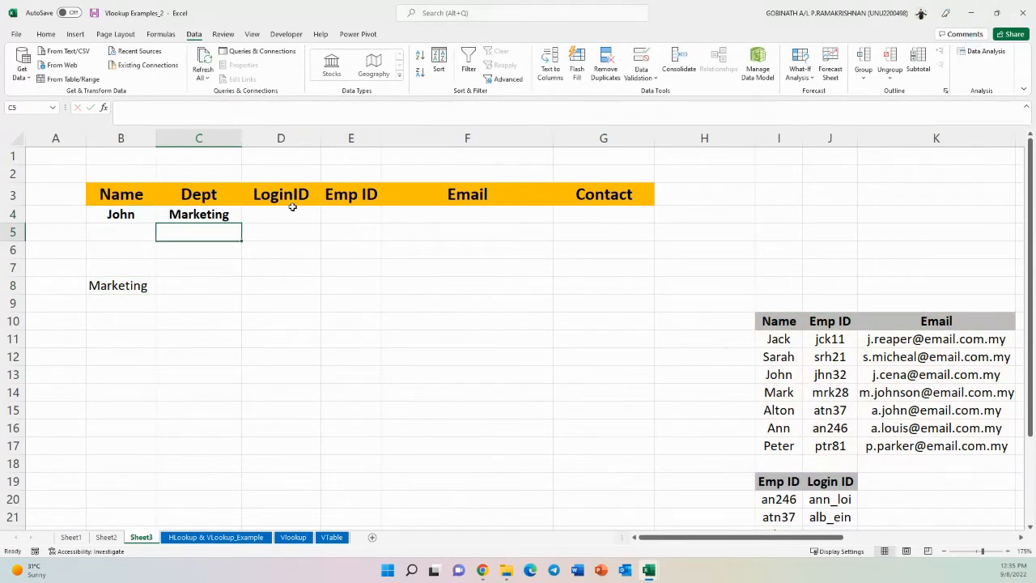
- Examine the Emp ID column of the name table and the Login ID column of the second table
{"action": "left_click", "coordinate": [292, 207]}
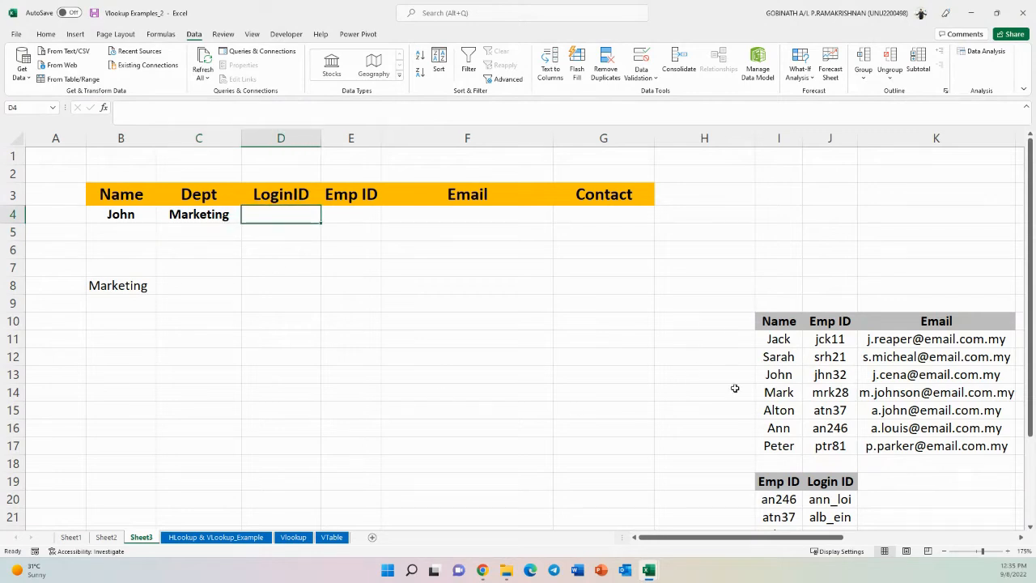
{"action": "left_click", "coordinate": [789, 326]}
{"action": "left_click_drag", "start_coordinate": [781, 341], "coordinate": [779, 446]}
{"action": "left_click_drag", "start_coordinate": [823, 328], "coordinate": [825, 448]}
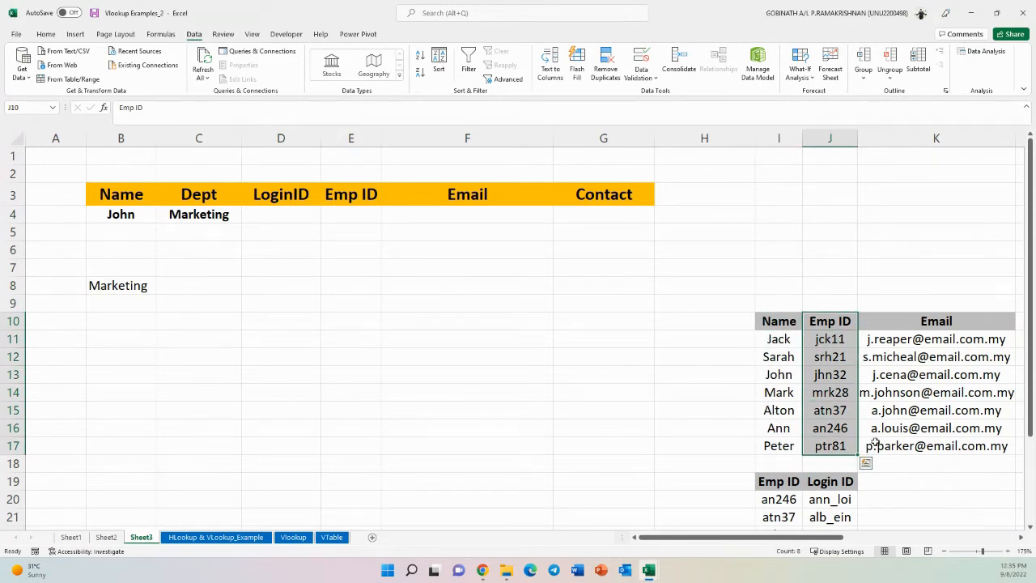
{"action": "scroll", "coordinate": [874, 441], "scroll_direction": "down", "scroll_amount": 2}
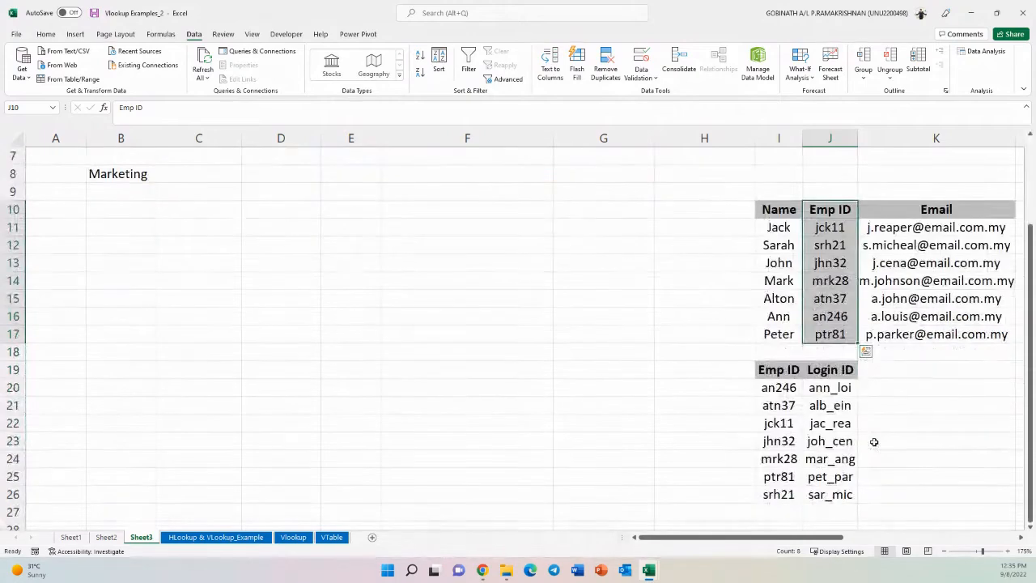
{"action": "left_click", "coordinate": [783, 372]}
{"action": "left_click_drag", "start_coordinate": [825, 369], "coordinate": [829, 479]}
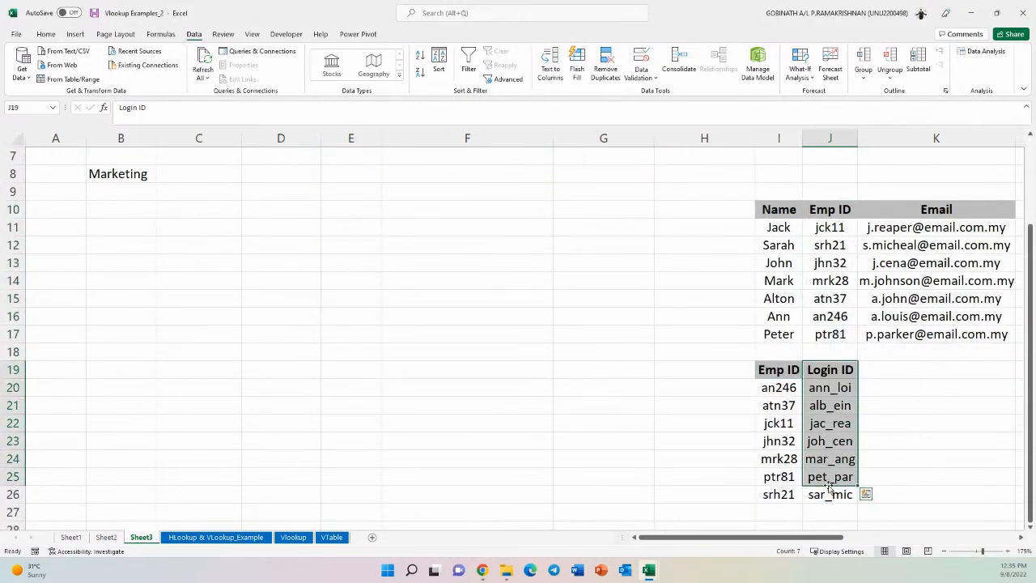
{"action": "scroll", "coordinate": [280, 280], "scroll_direction": "up", "scroll_amount": 2}
- Enter =VLOOKUP(VLOOKUP(B4,I10:J17,2,0),I19:J26,2,0) in D4 to return John's login ID
{"action": "left_click", "coordinate": [294, 213]}
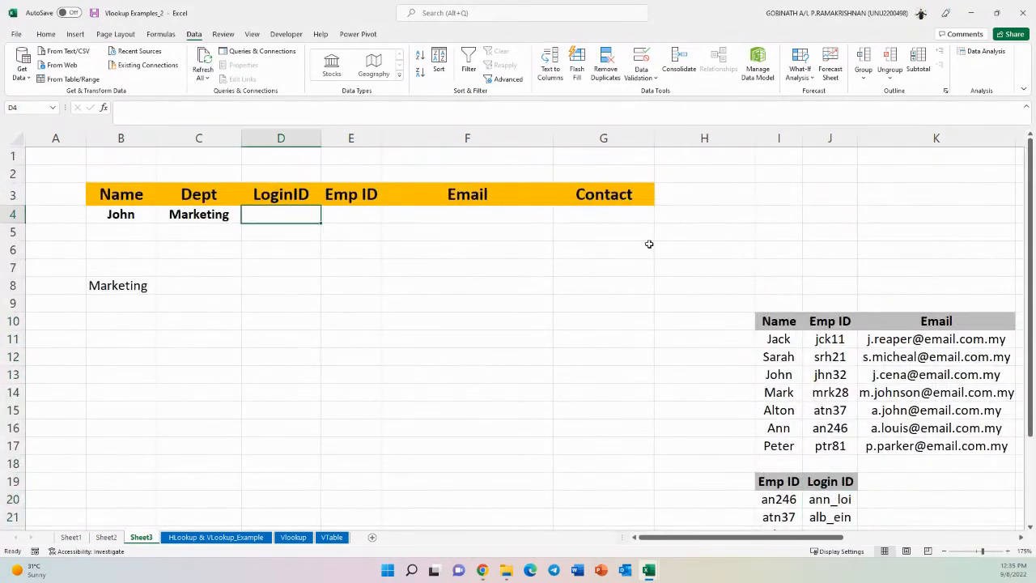
{"action": "type", "text": "=vlook"}
{"action": "key", "text": "Tab"}
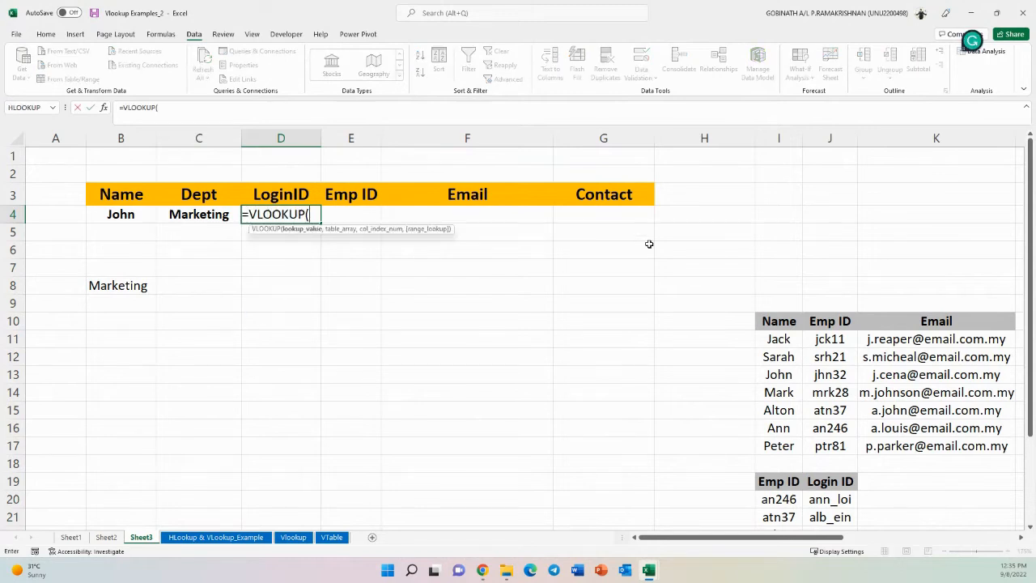
{"action": "type", "text": "vlo"}
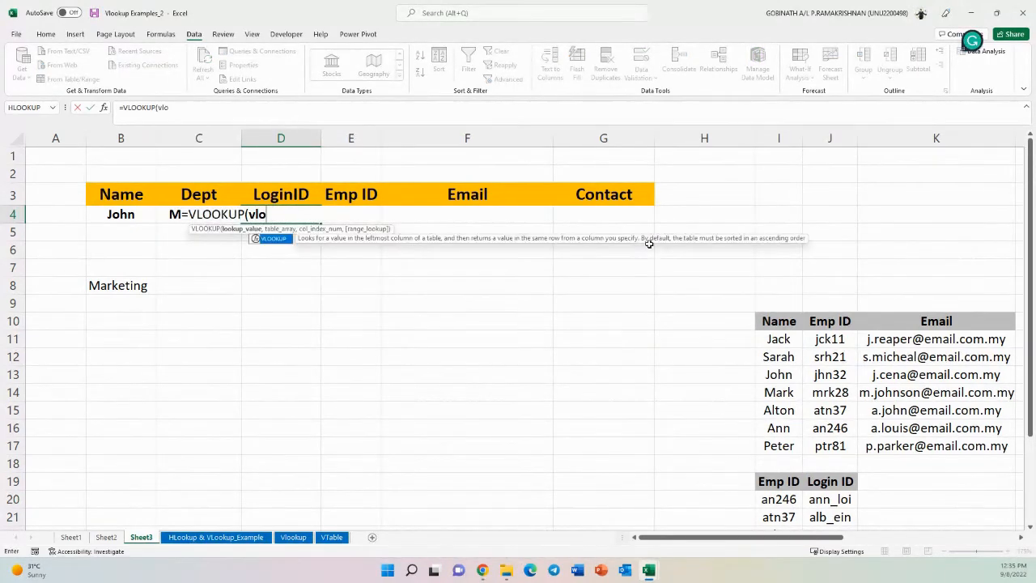
{"action": "key", "text": "Tab"}
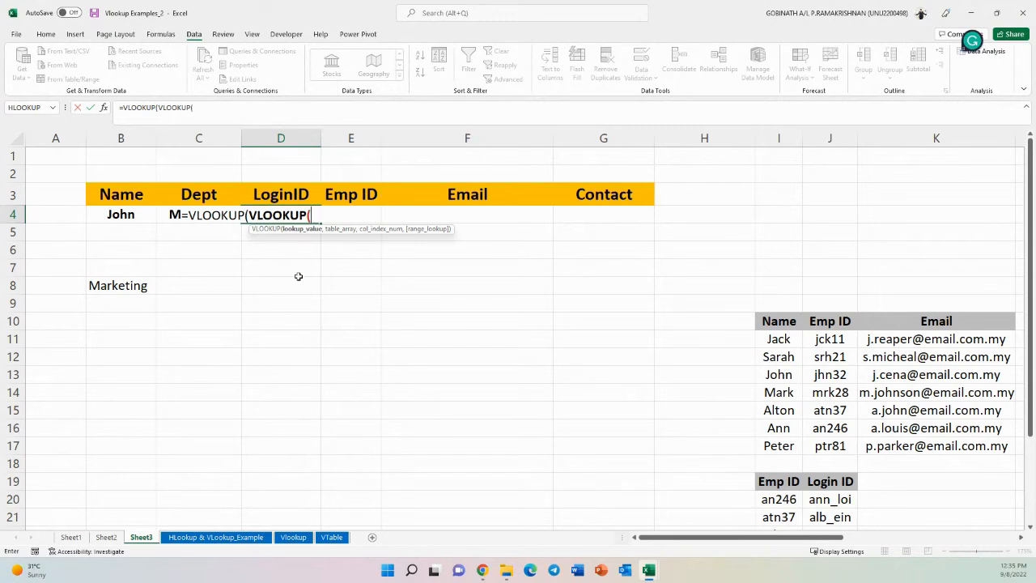
{"action": "left_click", "coordinate": [127, 212]}
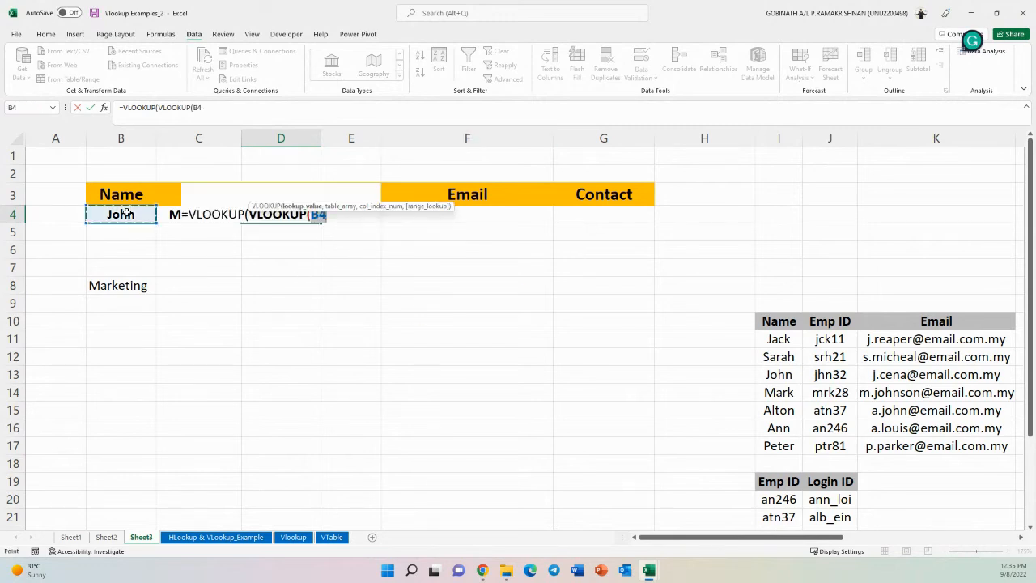
{"action": "type", "text": ","}
{"action": "left_click_drag", "start_coordinate": [777, 324], "coordinate": [833, 439]}
{"action": "type", "text": ","}
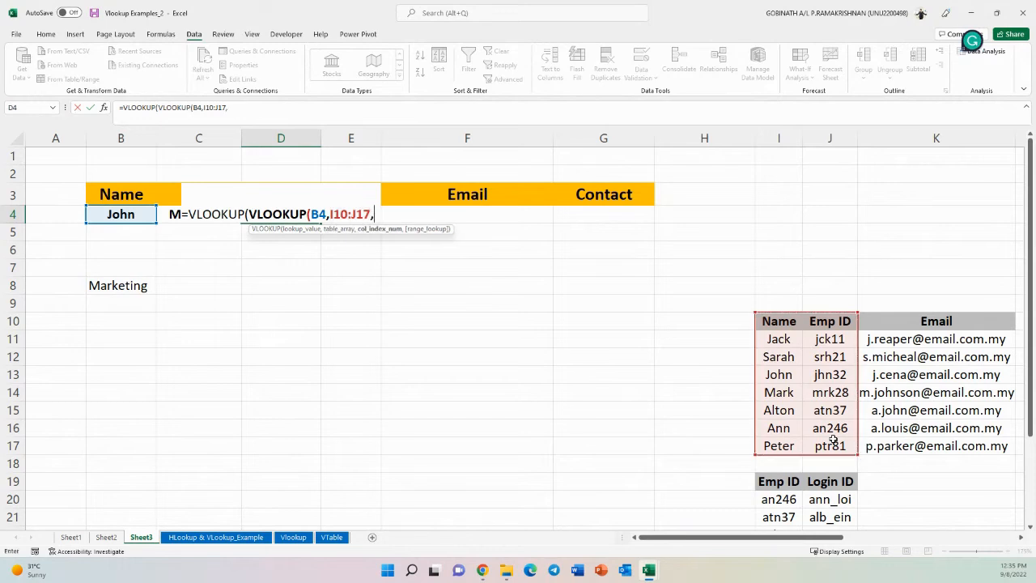
{"action": "type", "text": "2,0"}
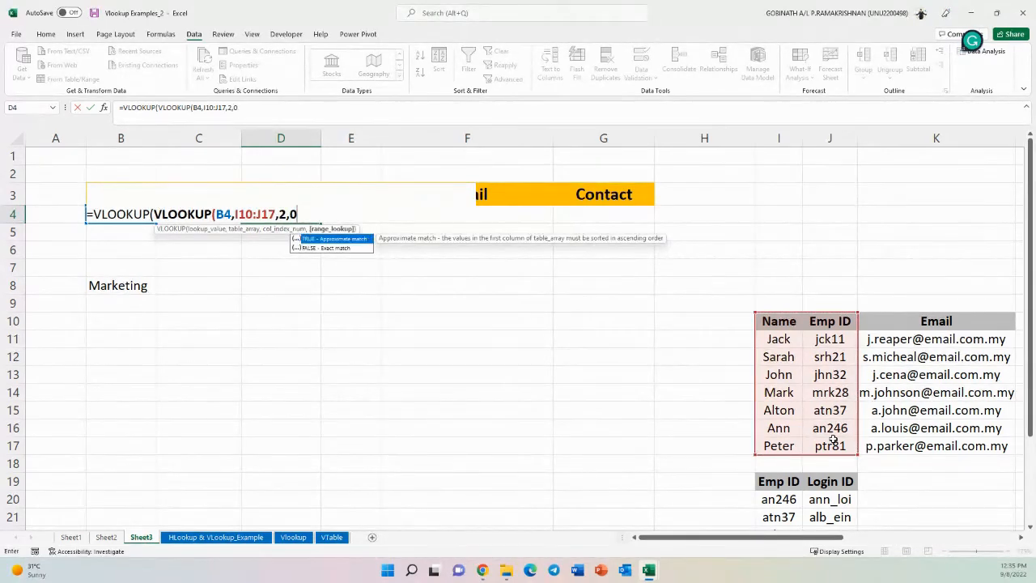
{"action": "type", "text": "),"}
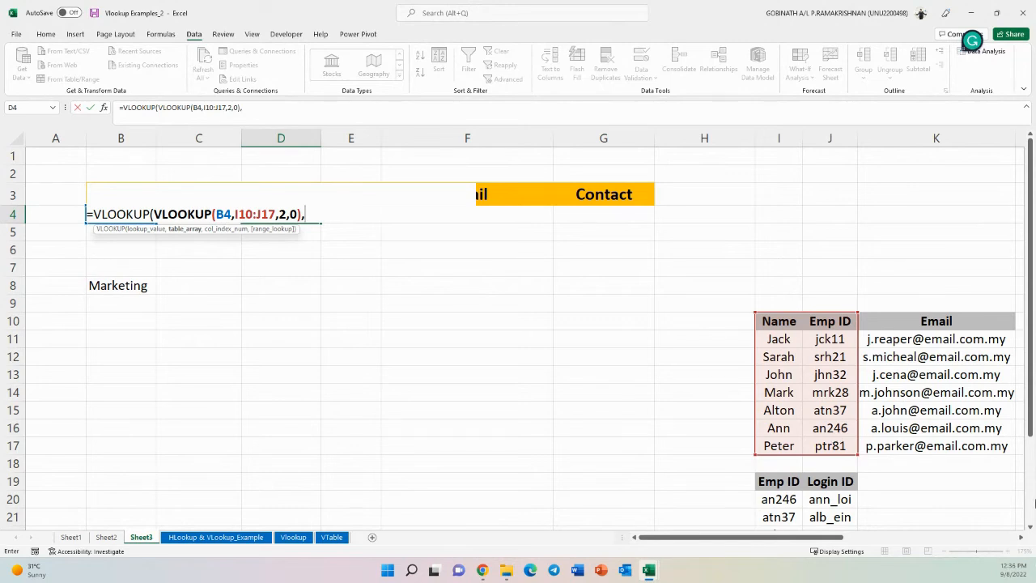
{"action": "scroll", "coordinate": [809, 396], "scroll_direction": "down", "scroll_amount": 2}
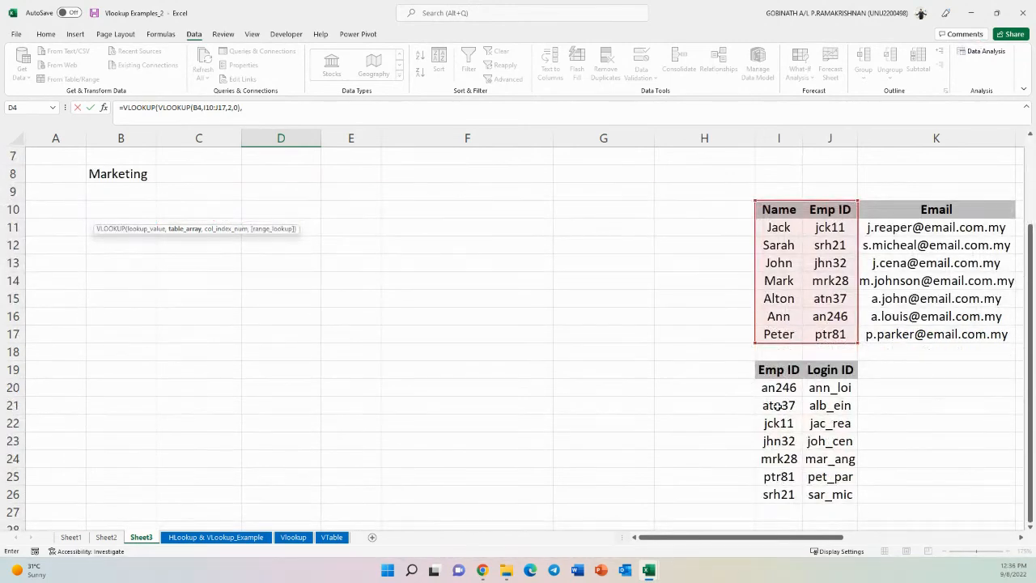
{"action": "left_click_drag", "start_coordinate": [769, 371], "coordinate": [839, 492]}
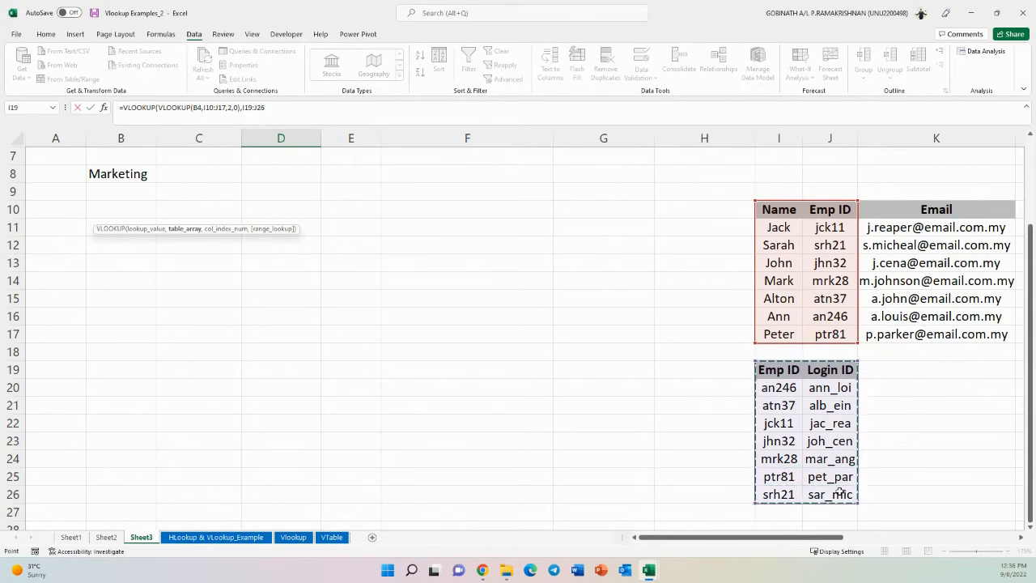
{"action": "type", "text": ",2,"}
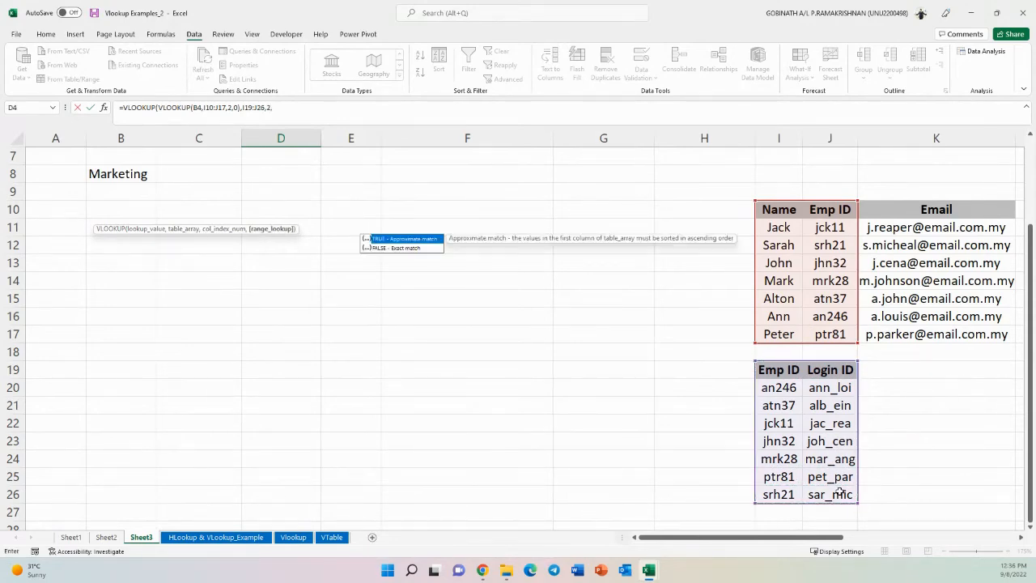
{"action": "type", "text": "0)"}
{"action": "key", "text": "Return"}
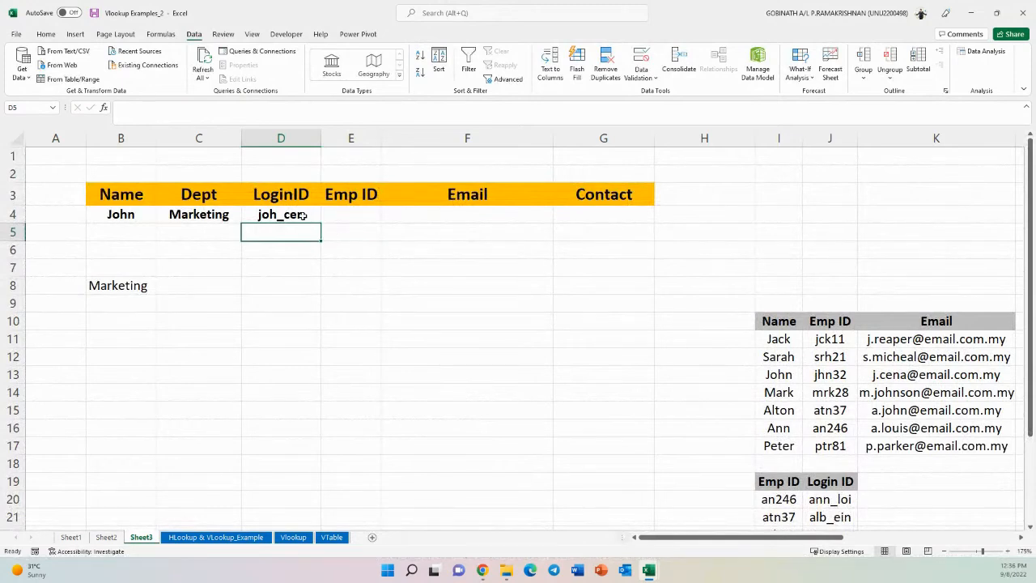
- Enter =VLOOKUP(B4,I10:J17,2,0) in E4 to return John's Emp ID
{"action": "left_click_drag", "start_coordinate": [847, 326], "coordinate": [842, 447]}
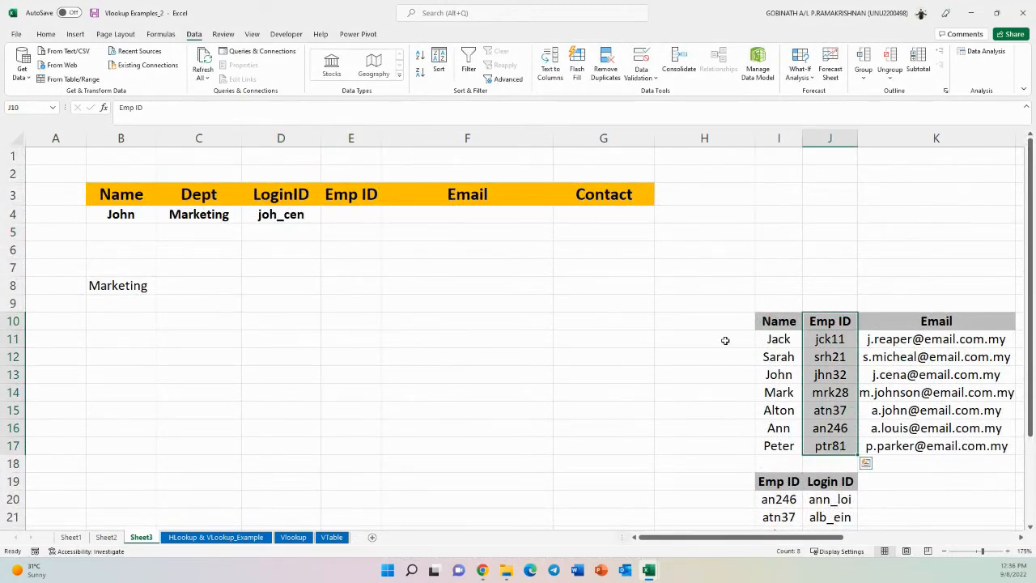
{"action": "left_click", "coordinate": [365, 219]}
{"action": "type", "text": "=vlook"}
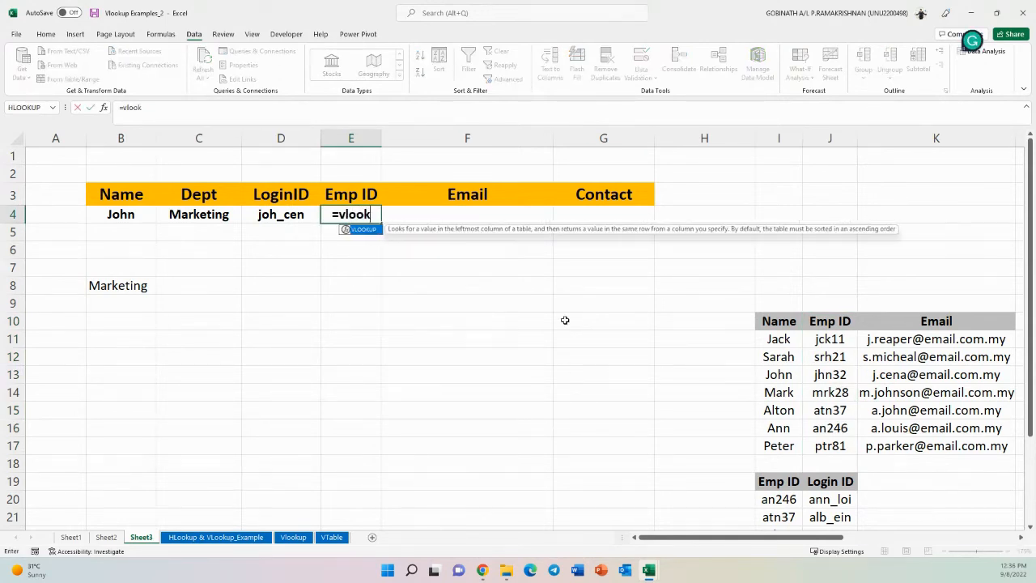
{"action": "key", "text": "Tab"}
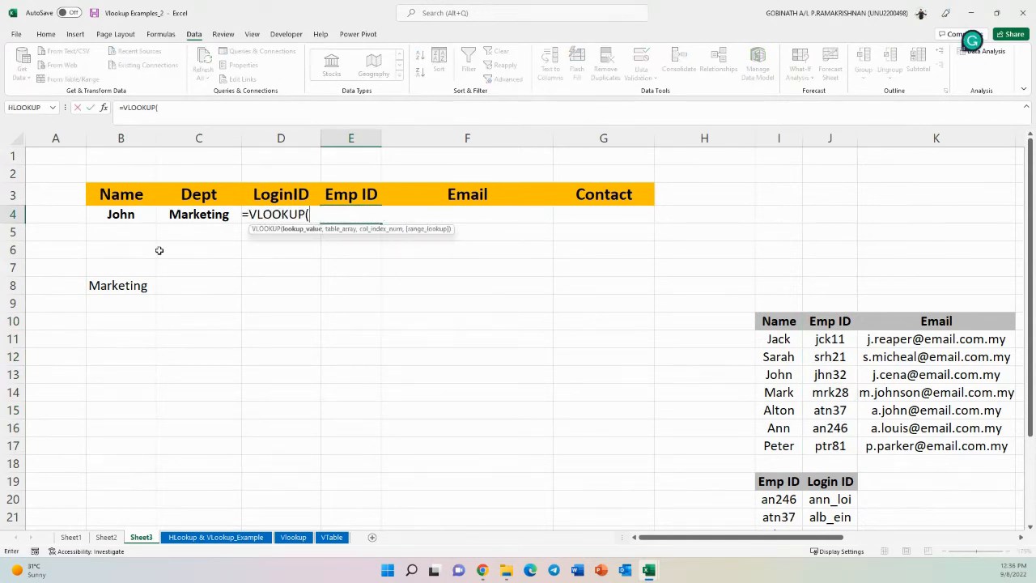
{"action": "left_click", "coordinate": [138, 213]}
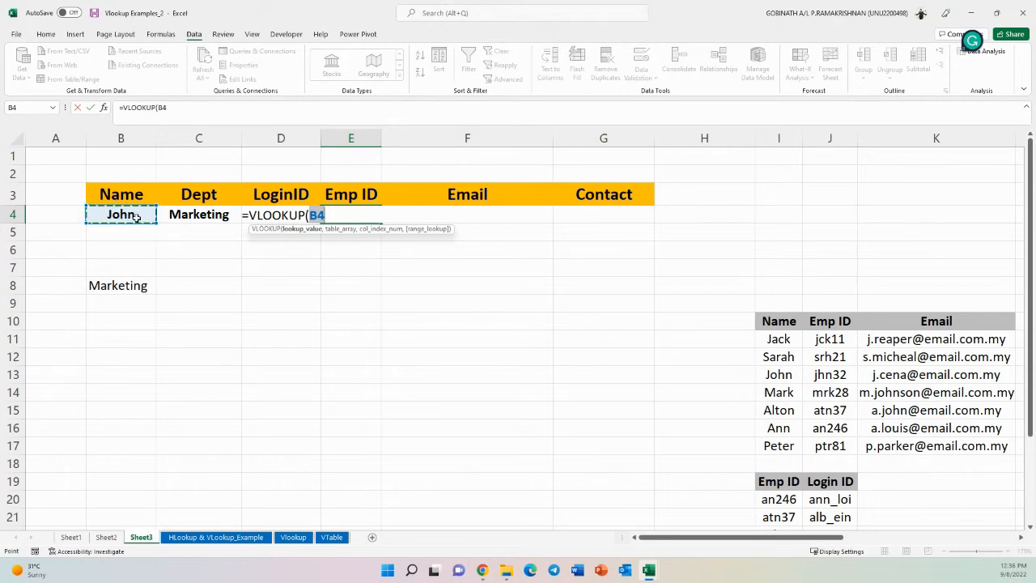
{"action": "type", "text": ","}
{"action": "left_click_drag", "start_coordinate": [785, 323], "coordinate": [829, 368]}
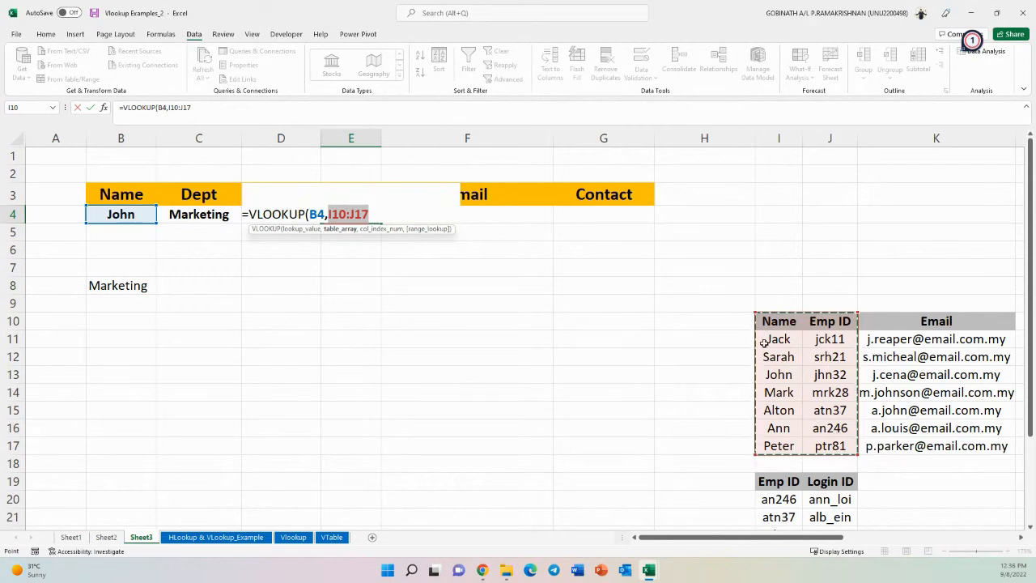
{"action": "type", "text": ",2"}
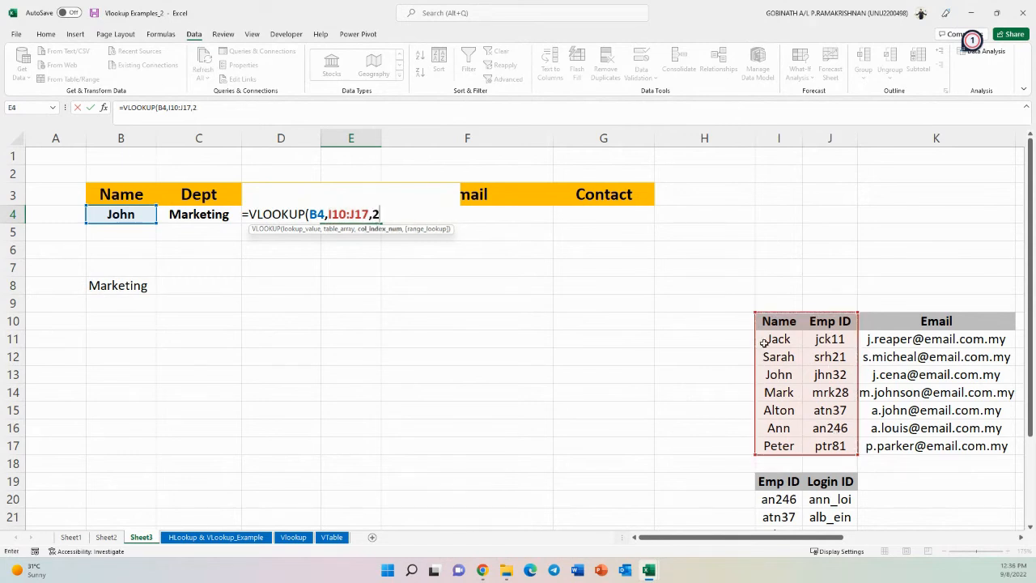
{"action": "type", "text": ",0)"}
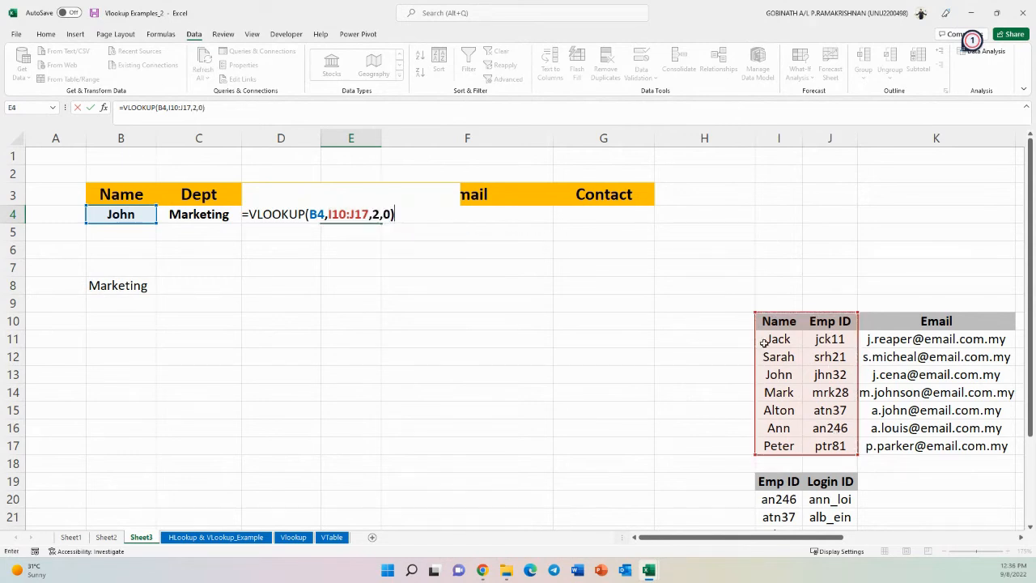
{"action": "key", "text": "Return"}
{"action": "type", "text": "]"}
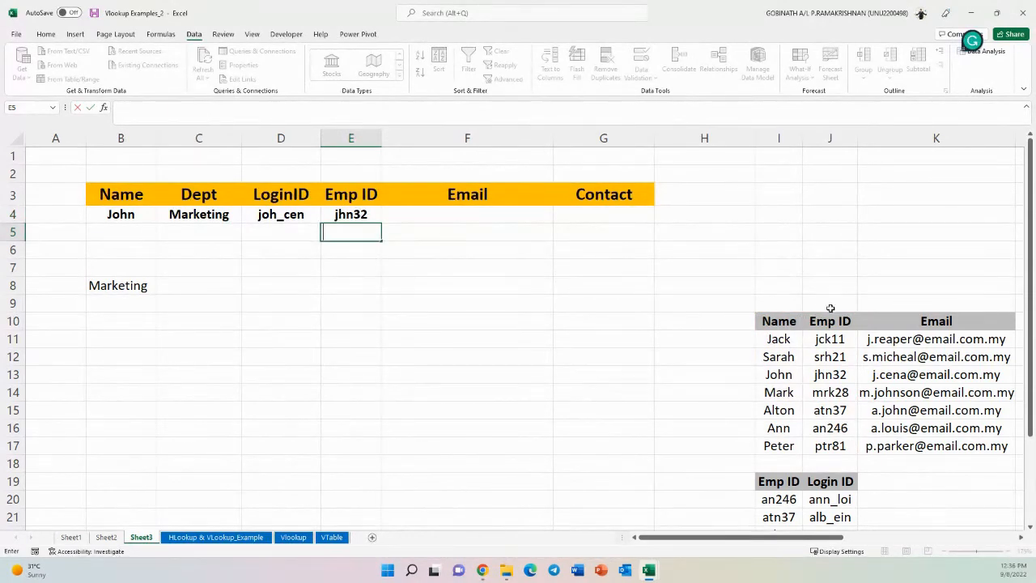
{"action": "left_click", "coordinate": [507, 213]}
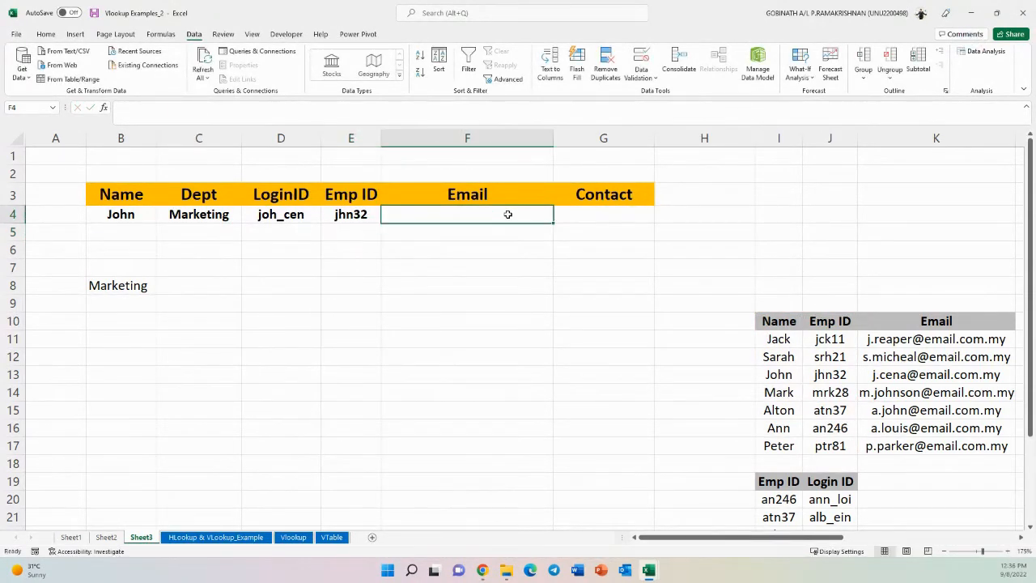
{"action": "type", "text": "="}
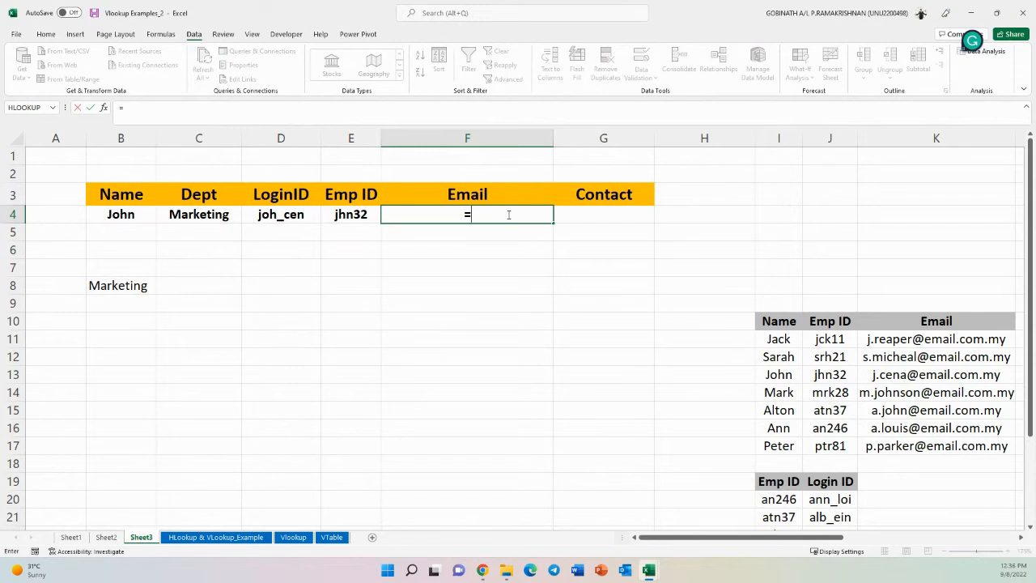
{"action": "type", "text": "vlo"}
{"action": "key", "text": "Tab"}
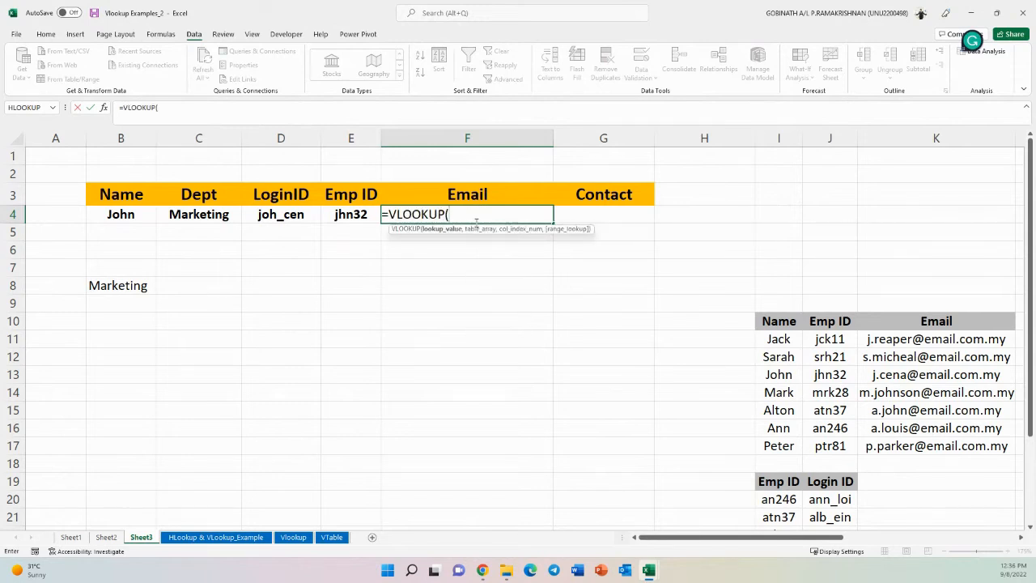
{"action": "left_click", "coordinate": [120, 213]}
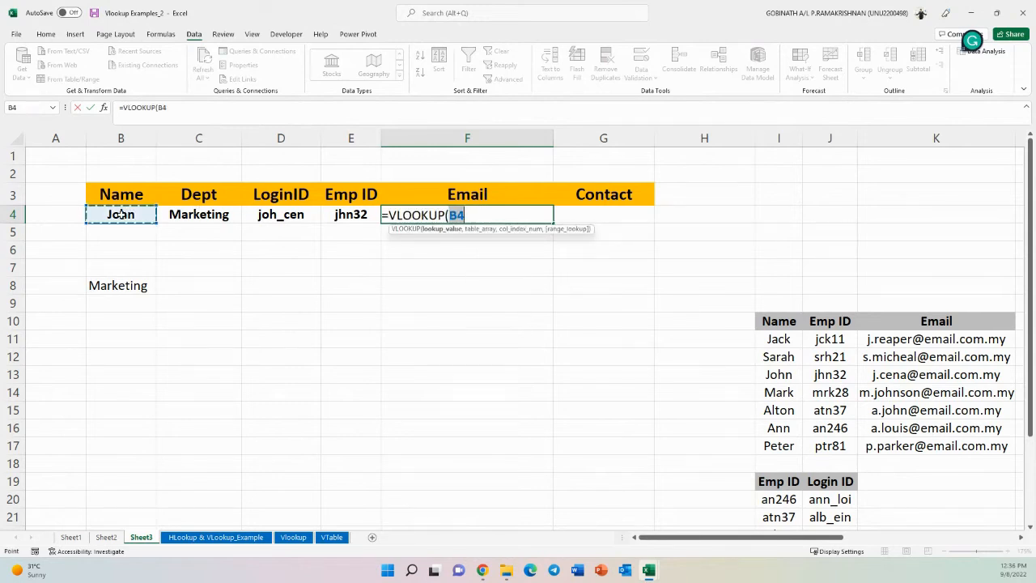
{"action": "type", "text": ","}
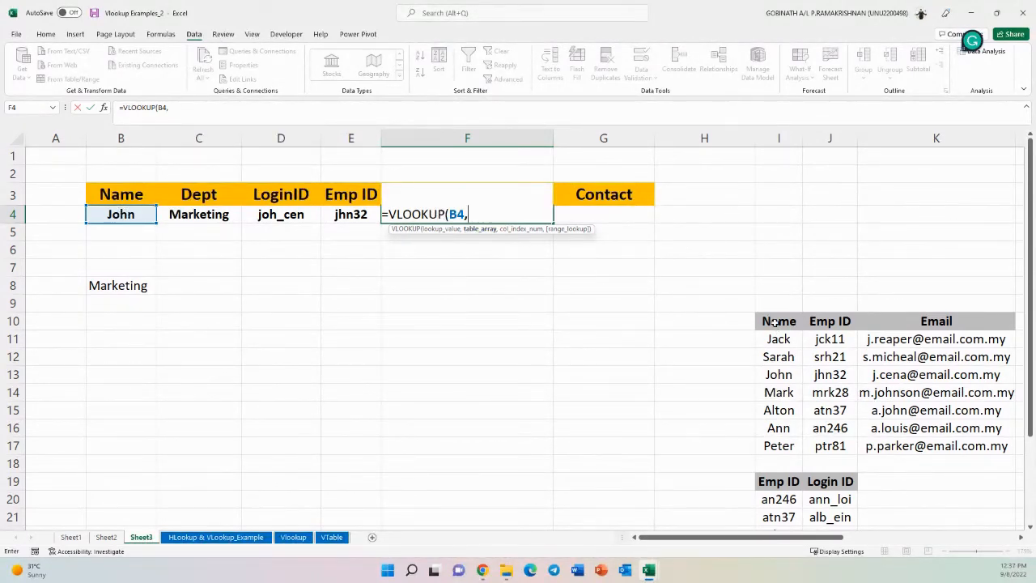
{"action": "left_click_drag", "start_coordinate": [774, 322], "coordinate": [929, 443]}
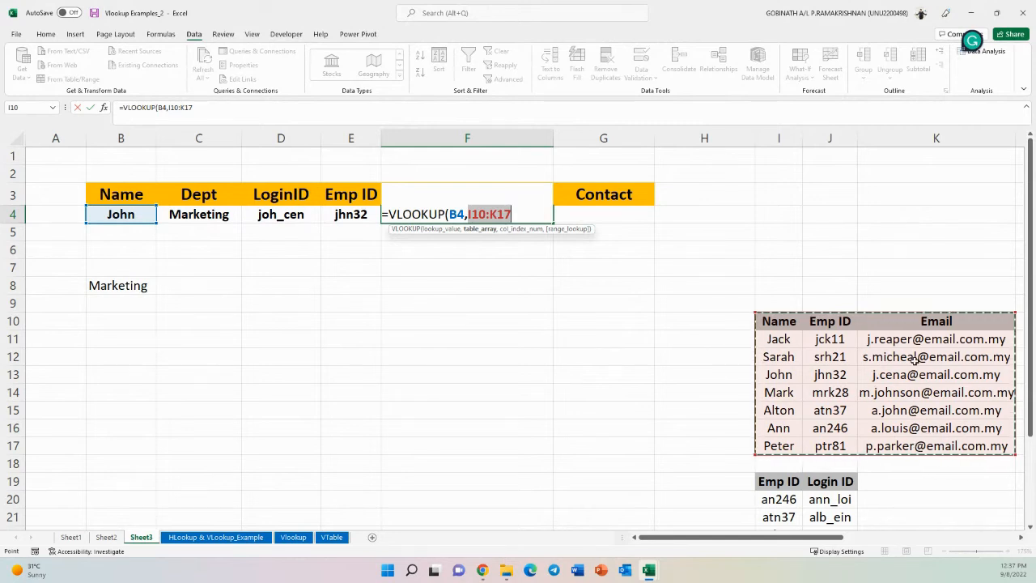
{"action": "type", "text": ","}
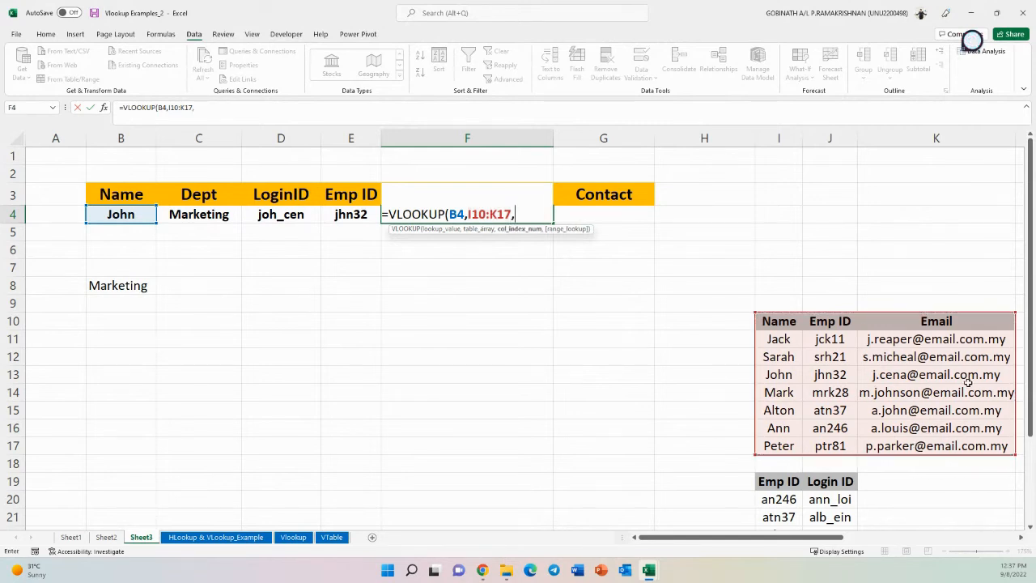
{"action": "type", "text": "3,0)"}
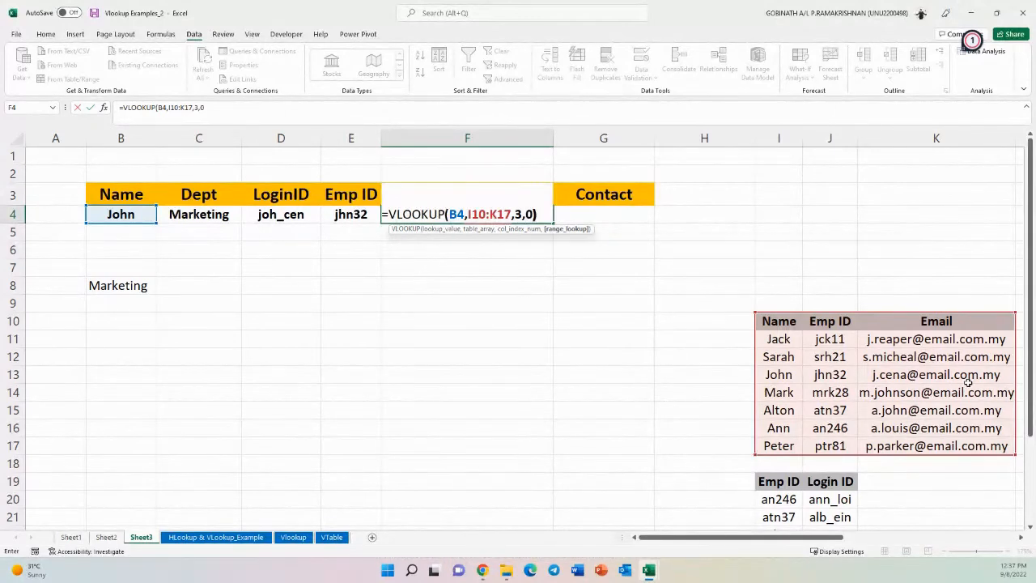
{"action": "key", "text": "Return"}
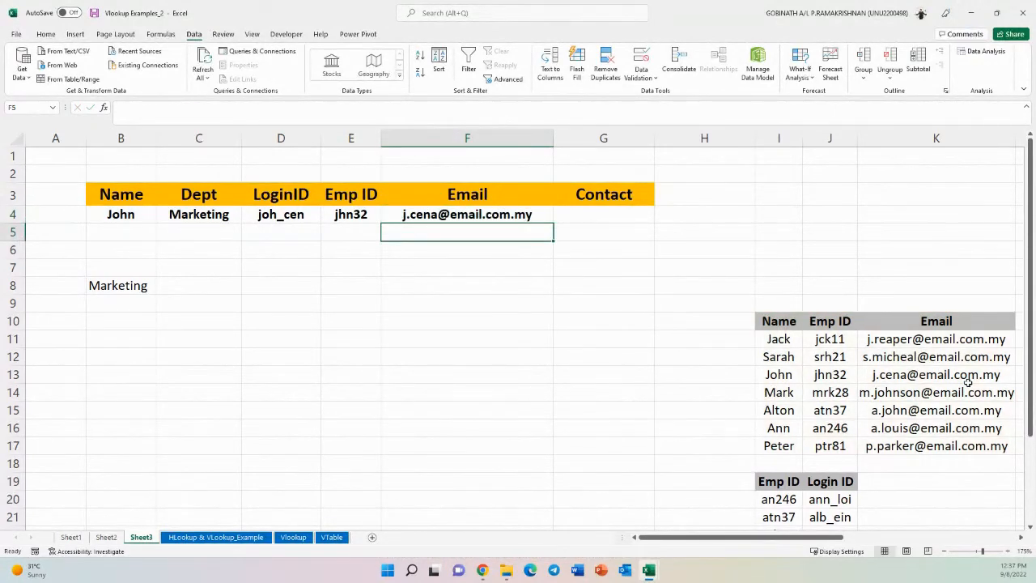
- Scroll across the sheet to the right to look for the table holding contact numbers
{"action": "left_click", "coordinate": [603, 217]}
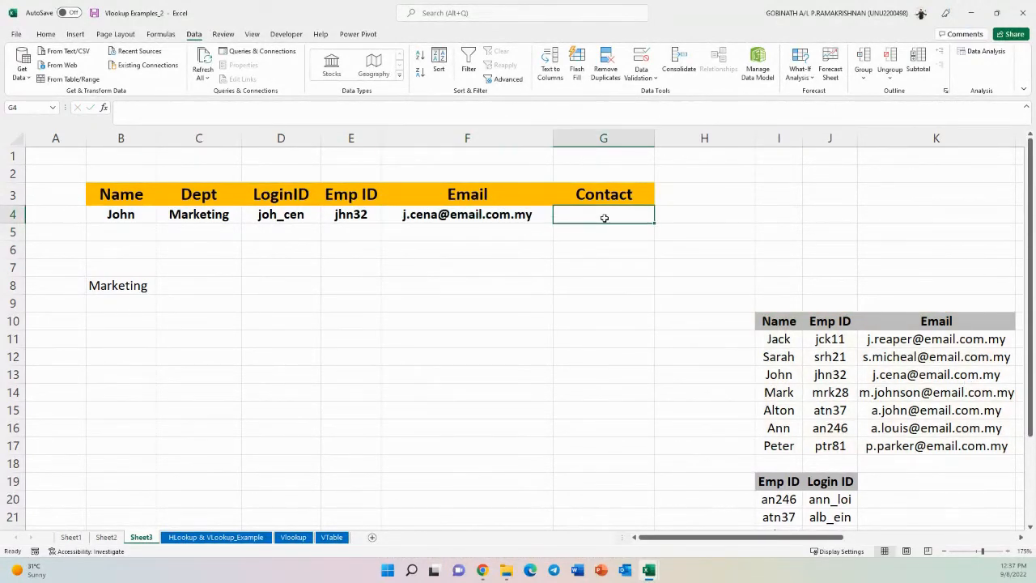
{"action": "left_click_drag", "start_coordinate": [761, 540], "coordinate": [872, 540]}
{"action": "left_click_drag", "start_coordinate": [671, 300], "coordinate": [661, 467]}
{"action": "left_click_drag", "start_coordinate": [814, 540], "coordinate": [728, 541]}
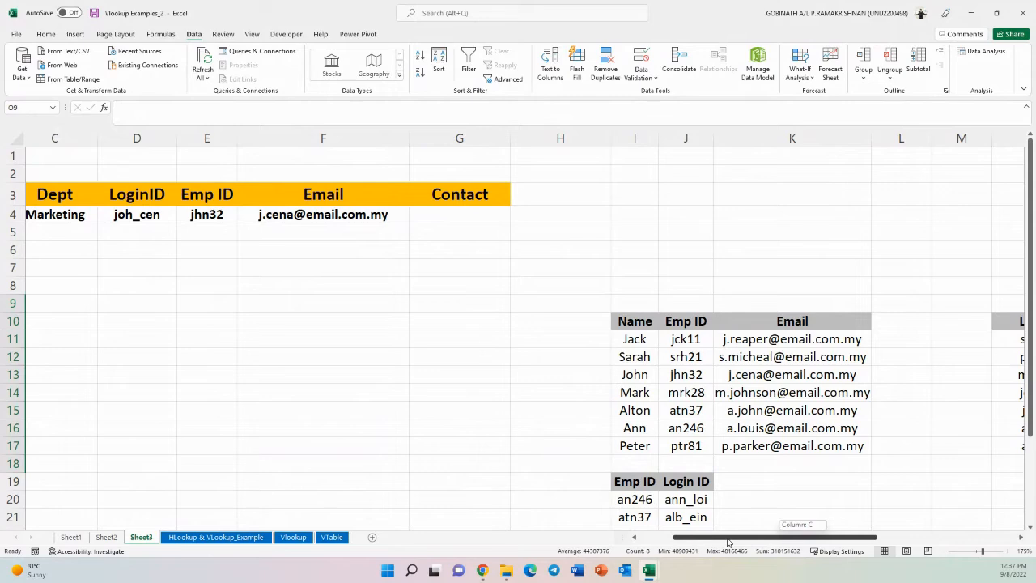
{"action": "left_click_drag", "start_coordinate": [728, 540], "coordinate": [726, 541]}
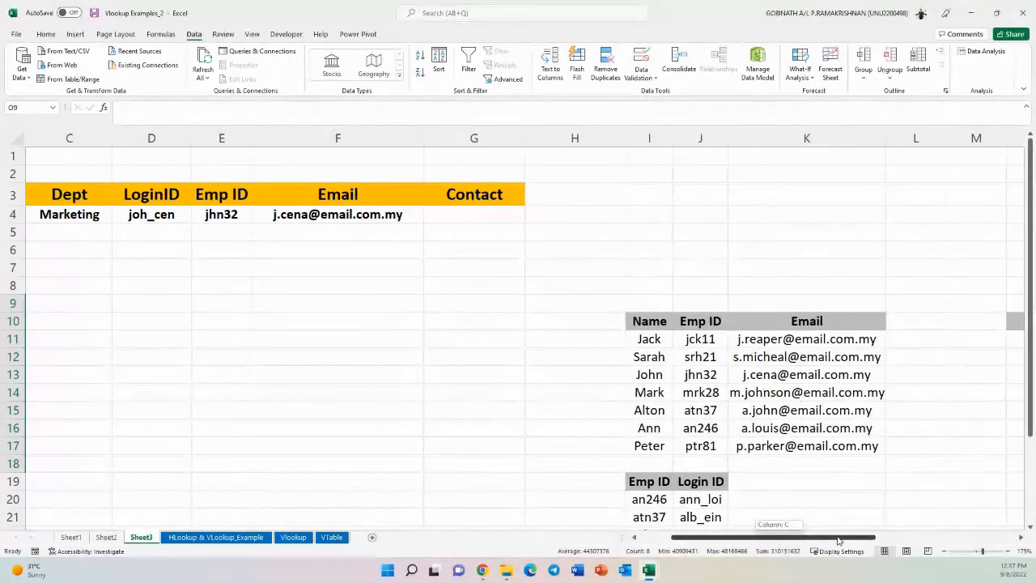
{"action": "scroll", "coordinate": [814, 377], "scroll_direction": "right", "scroll_amount": 4}
{"action": "left_click_drag", "start_coordinate": [801, 537], "coordinate": [697, 546]}
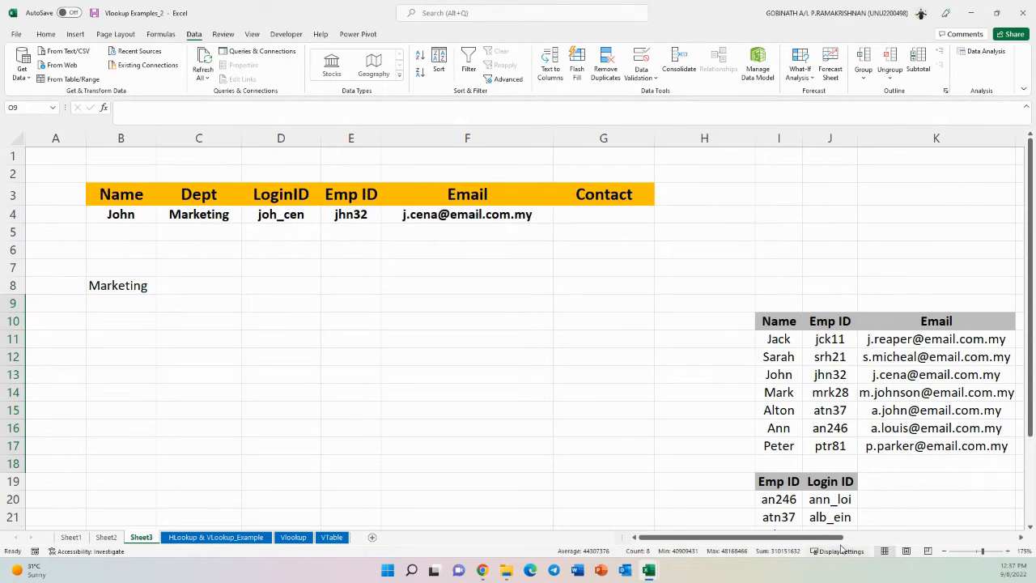
- Enter =VLOOKUP(D4,N10:O17,2,0) in G4 to return John's contact number from the Login ID table
{"action": "left_click_drag", "start_coordinate": [837, 538], "coordinate": [932, 538]}
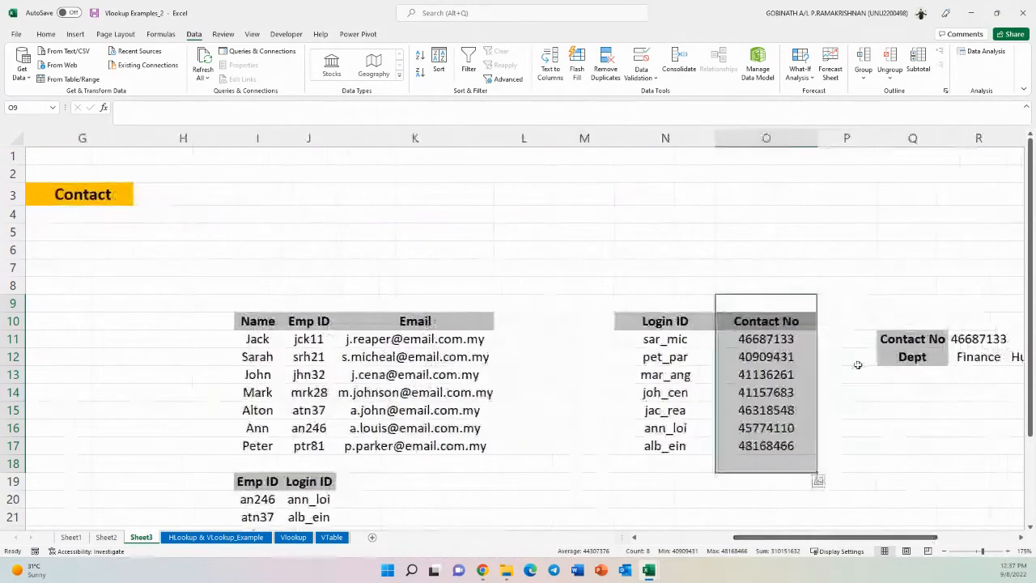
{"action": "left_click", "coordinate": [658, 339]}
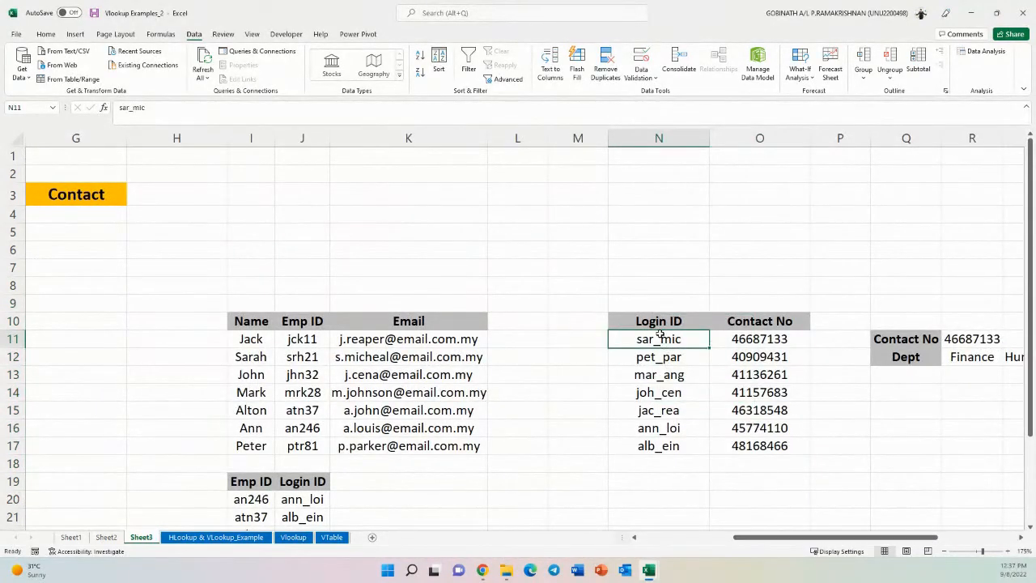
{"action": "left_click_drag", "start_coordinate": [820, 538], "coordinate": [741, 539]}
{"action": "left_click", "coordinate": [215, 215]}
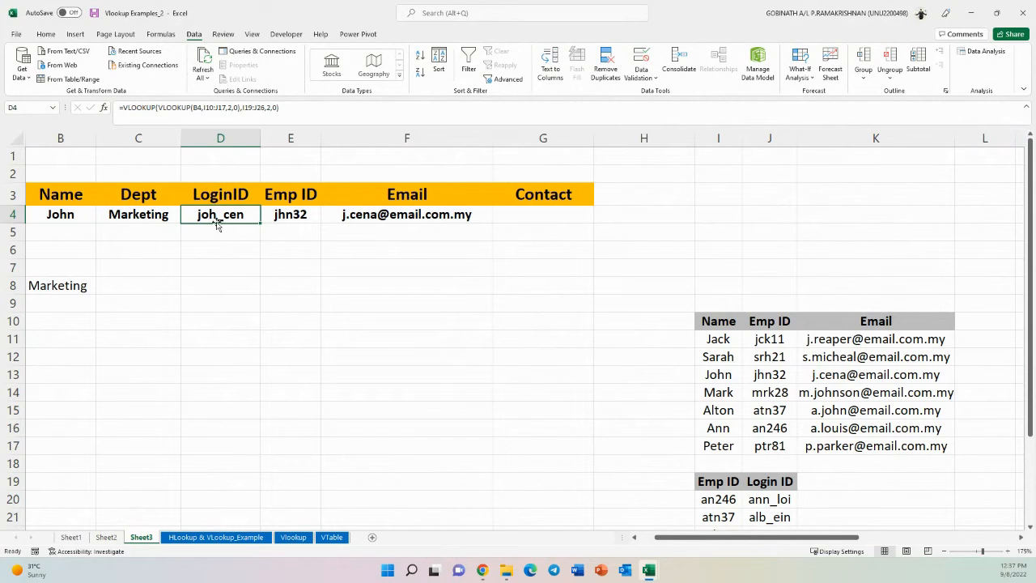
{"action": "left_click", "coordinate": [531, 221]}
{"action": "type", "text": "=vlo"}
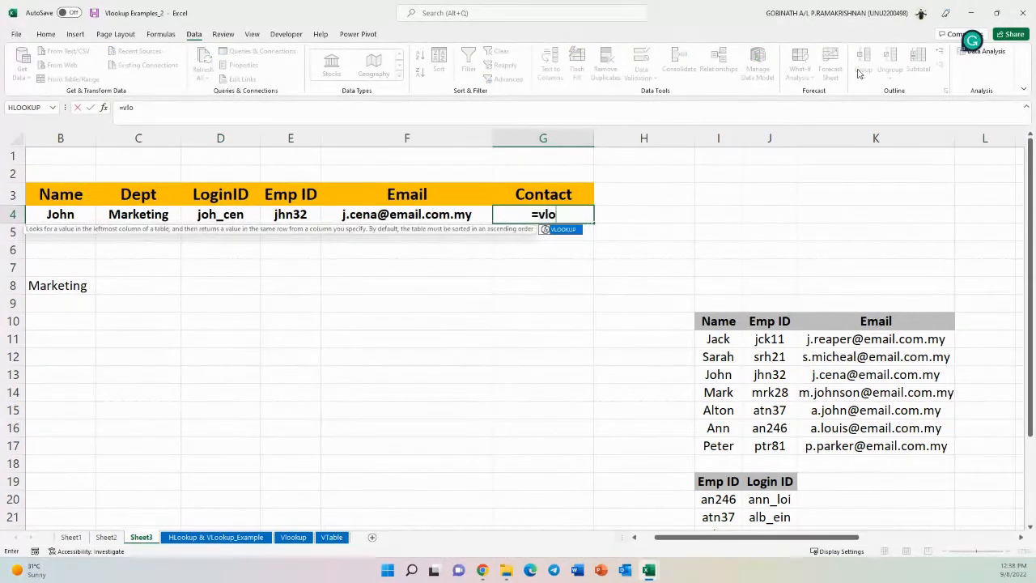
{"action": "key", "text": "Tab"}
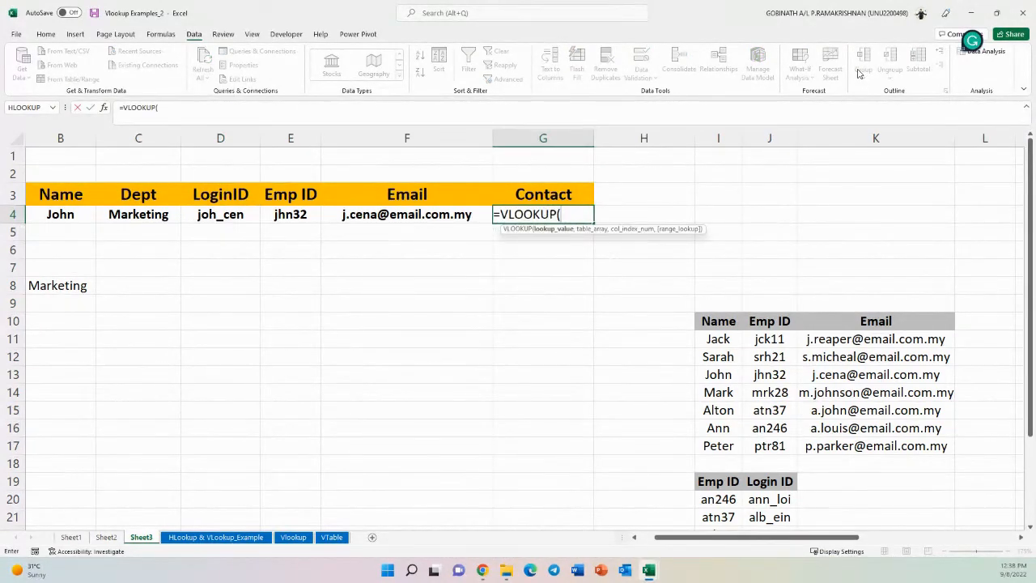
{"action": "left_click", "coordinate": [220, 217]}
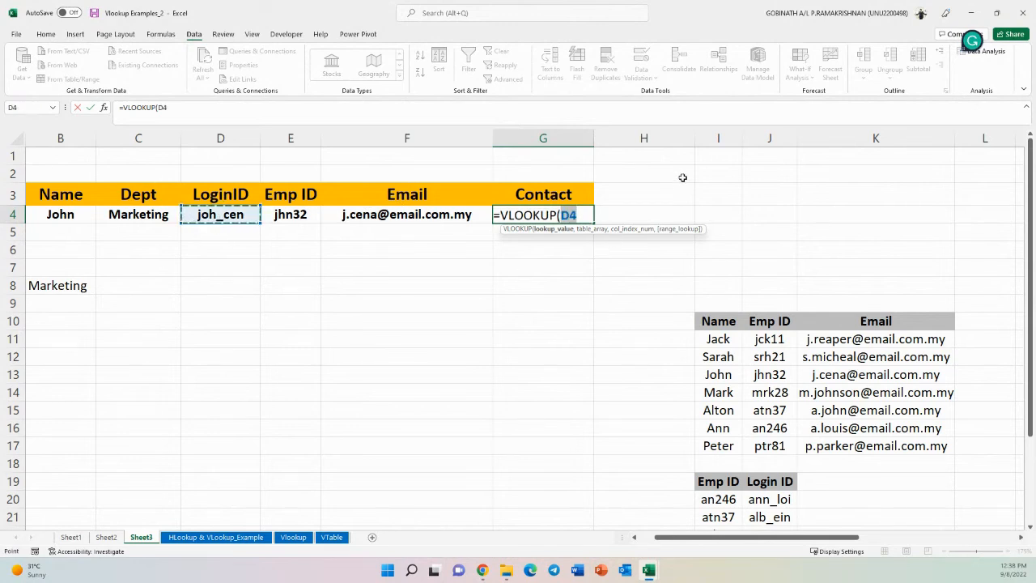
{"action": "type", "text": ","}
{"action": "left_click_drag", "start_coordinate": [824, 536], "coordinate": [927, 536]}
{"action": "left_click_drag", "start_coordinate": [558, 321], "coordinate": [651, 446]}
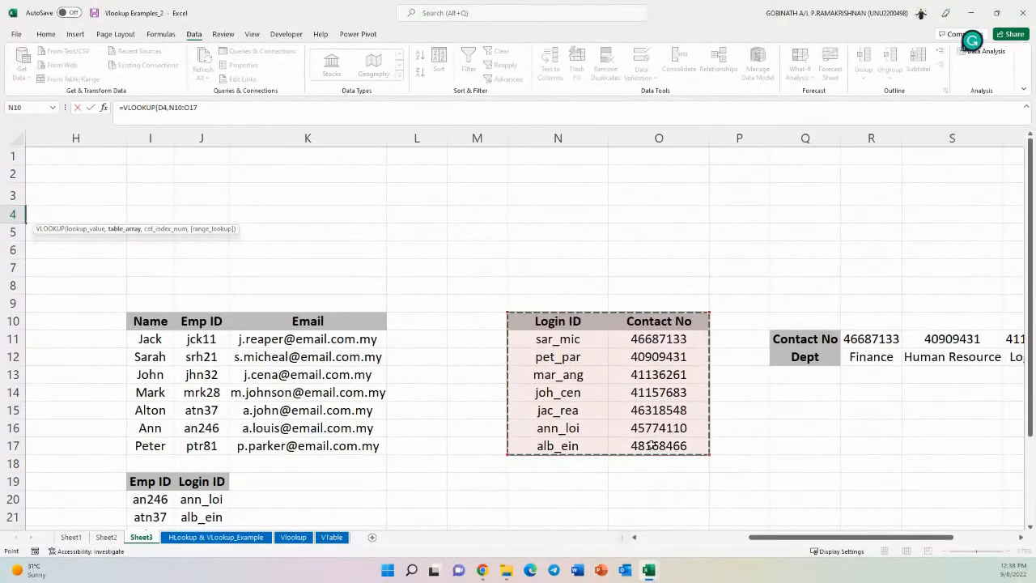
{"action": "type", "text": ","}
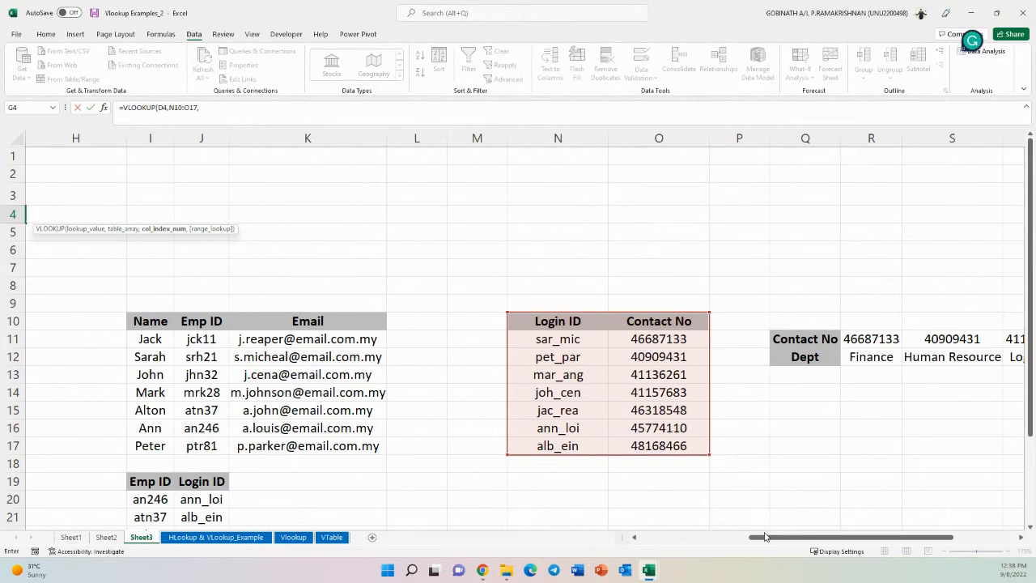
{"action": "type", "text": "2,"}
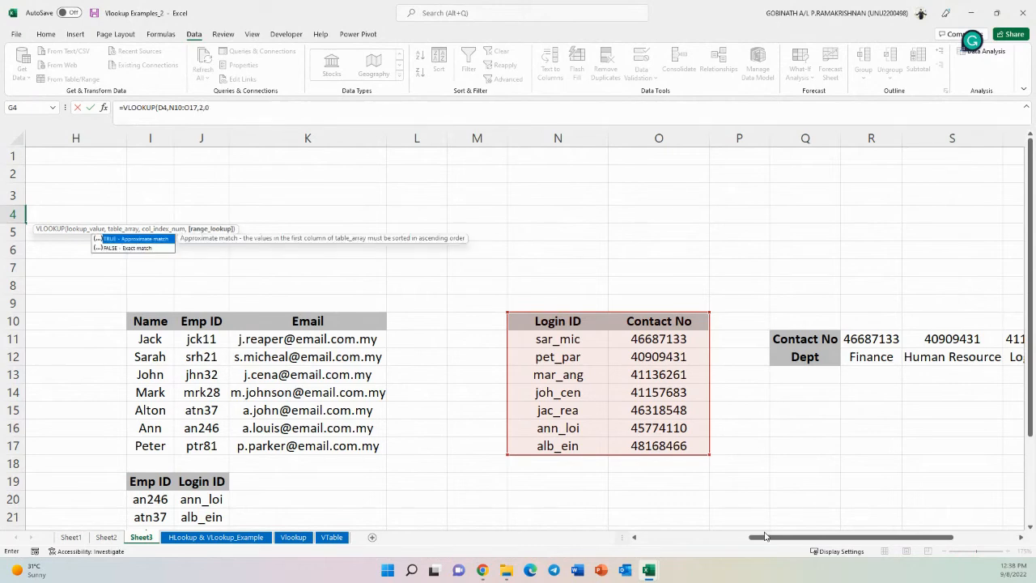
{"action": "type", "text": "0)"}
{"action": "key", "text": "Return"}
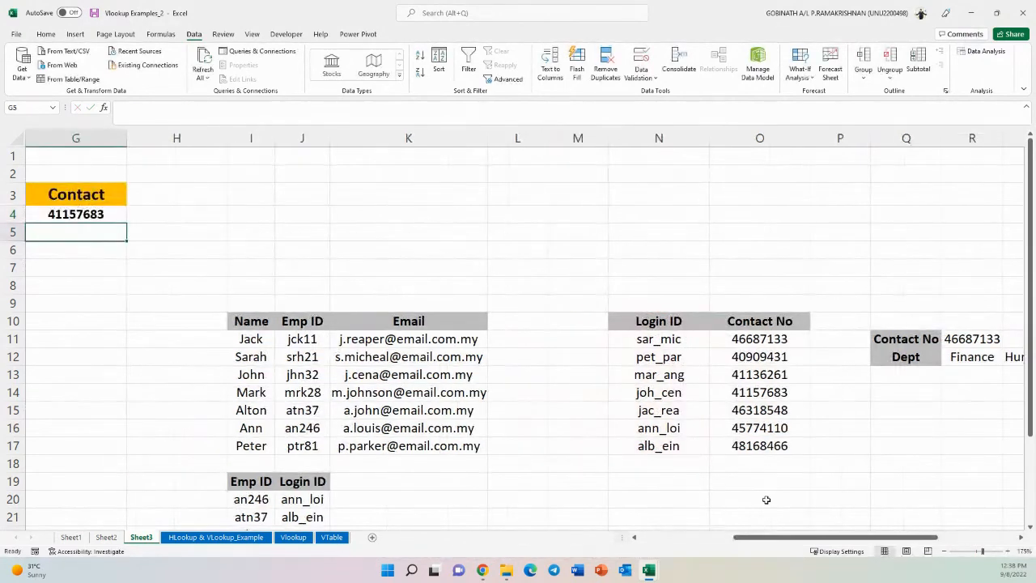
- Clear the leftover Marketing text from cell B8
{"action": "left_click", "coordinate": [607, 536]}
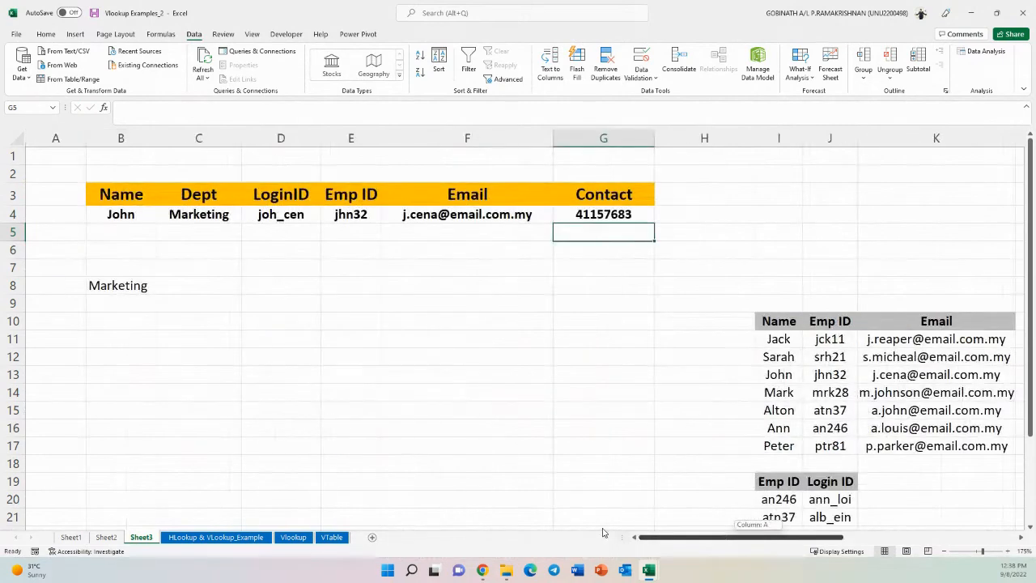
{"action": "left_click", "coordinate": [119, 216]}
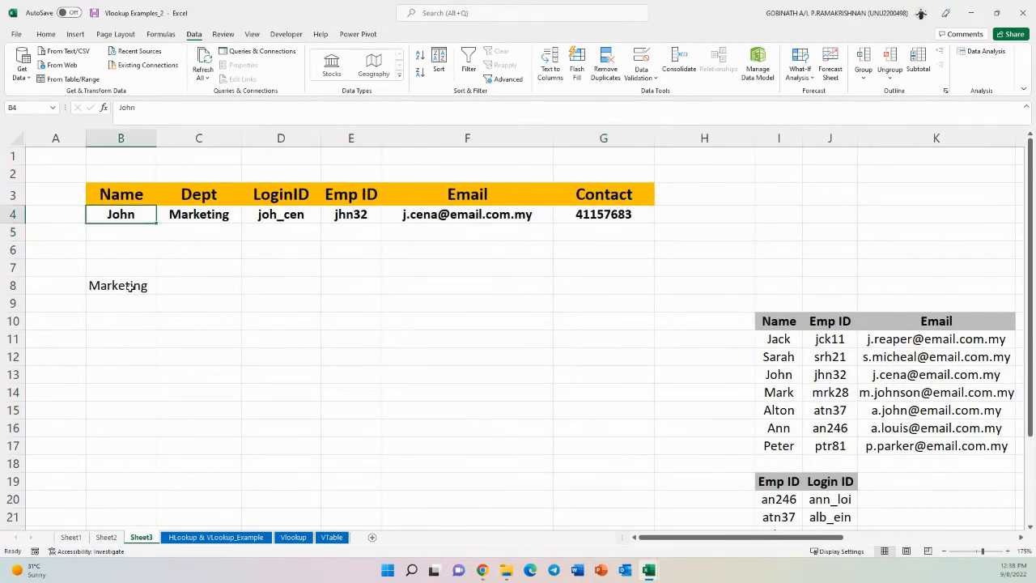
{"action": "left_click", "coordinate": [130, 287]}
{"action": "key", "text": "Delete"}
{"action": "left_click", "coordinate": [247, 288]}
- Change the name in B4 to Peter and autofit the Dept column width
{"action": "left_click", "coordinate": [132, 216]}
{"action": "type", "text": "Peter"}
{"action": "key", "text": "Return"}
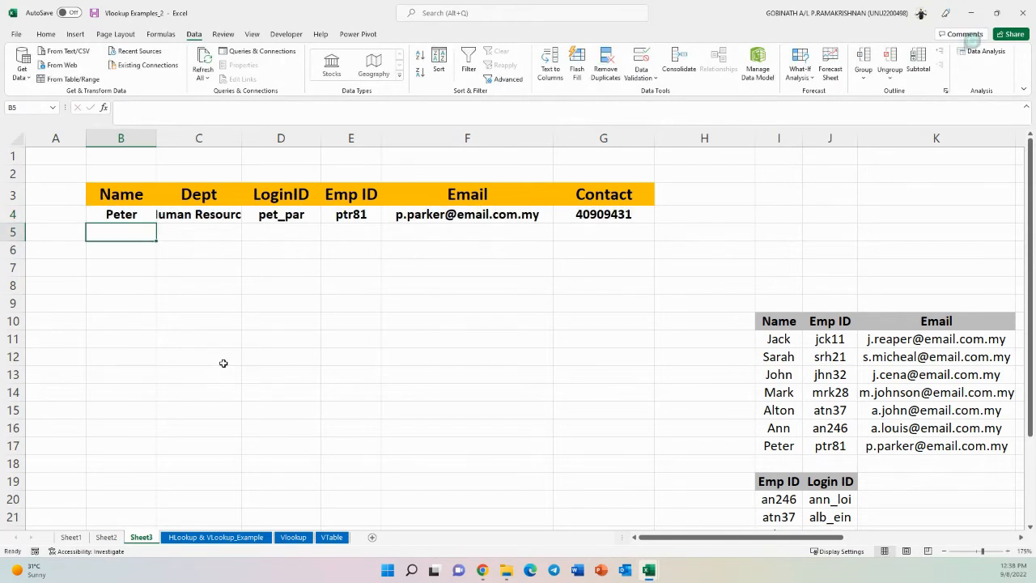
{"action": "left_click_drag", "start_coordinate": [242, 139], "coordinate": [251, 139]}
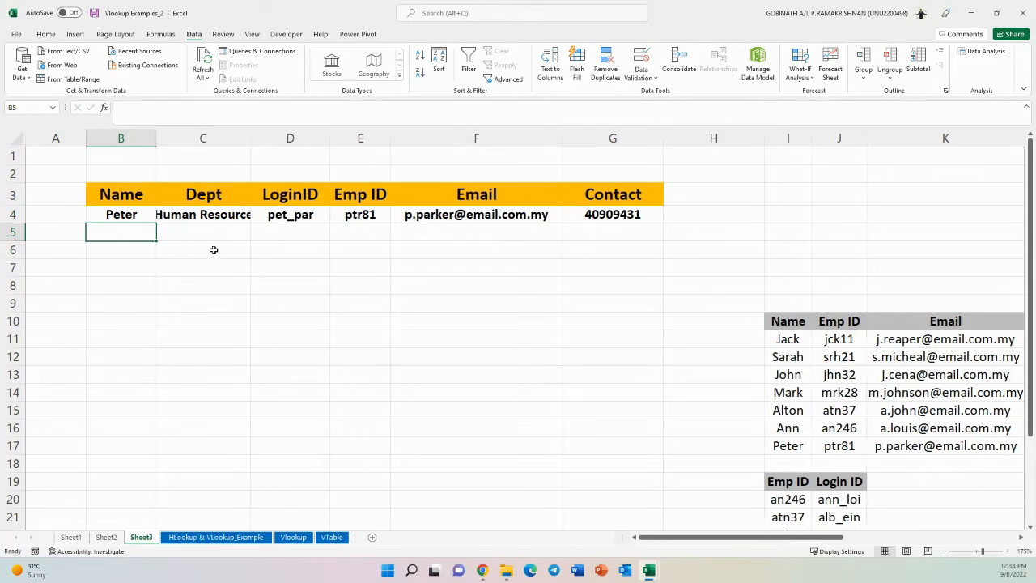
{"action": "double_click", "coordinate": [250, 138]}
- Change the name in B4 to Mark
{"action": "left_click", "coordinate": [140, 212]}
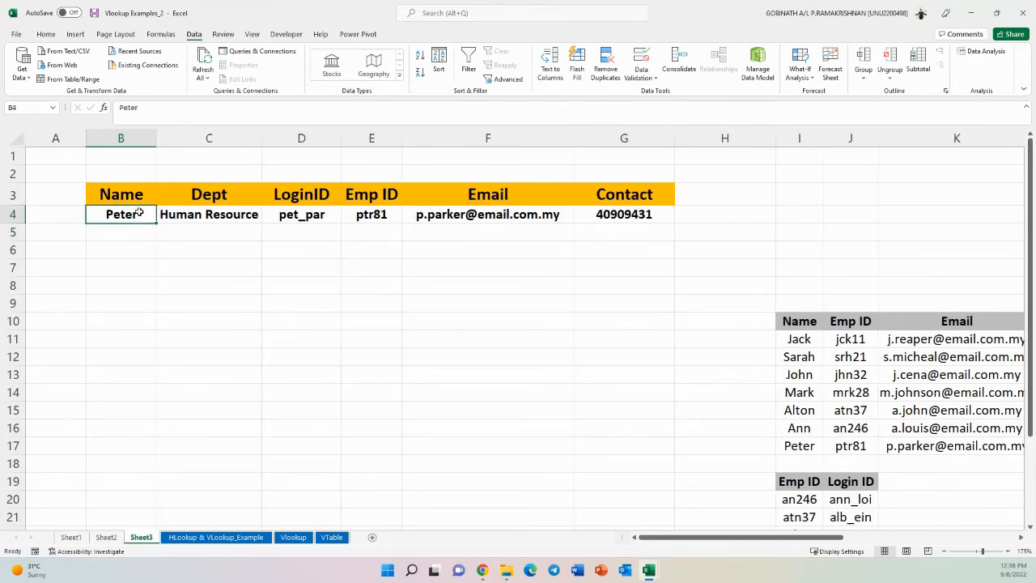
{"action": "type", "text": "Mark"}
{"action": "key", "text": "Return"}
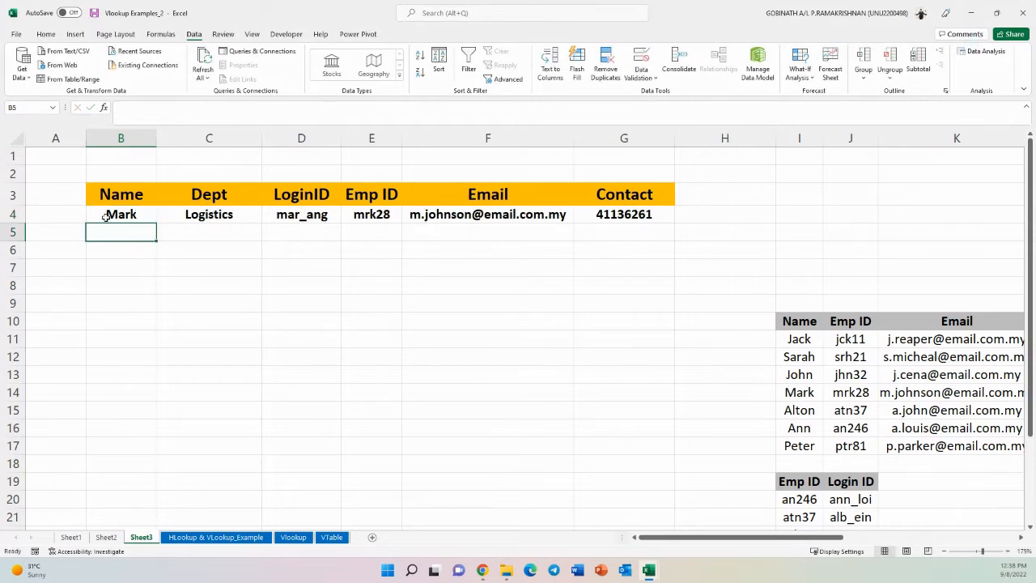
- Enter the misspelt name Sarahj in B4
{"action": "left_click", "coordinate": [106, 216]}
{"action": "type", "text": "Sarahj"}
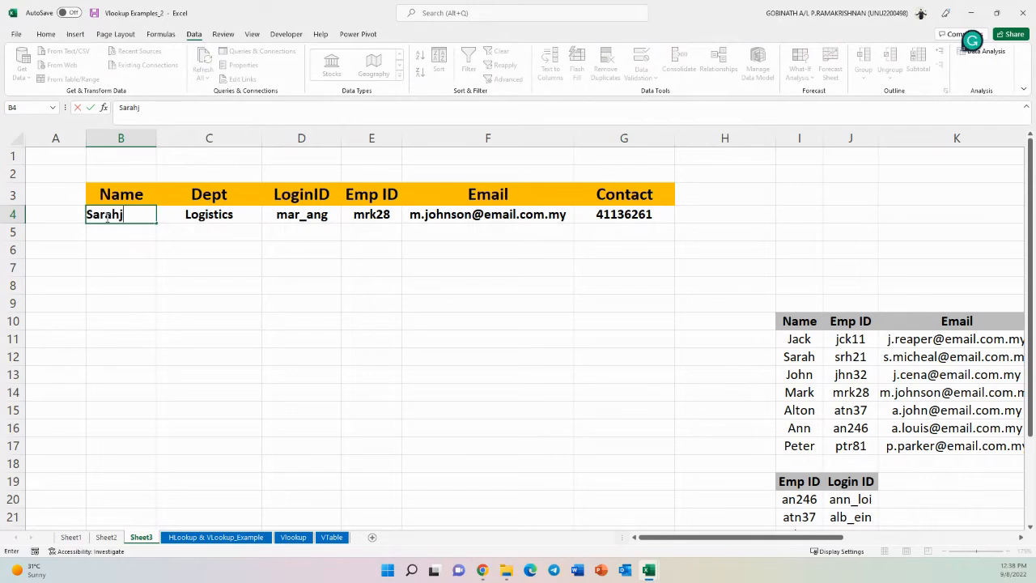
{"action": "key", "text": "Return"}
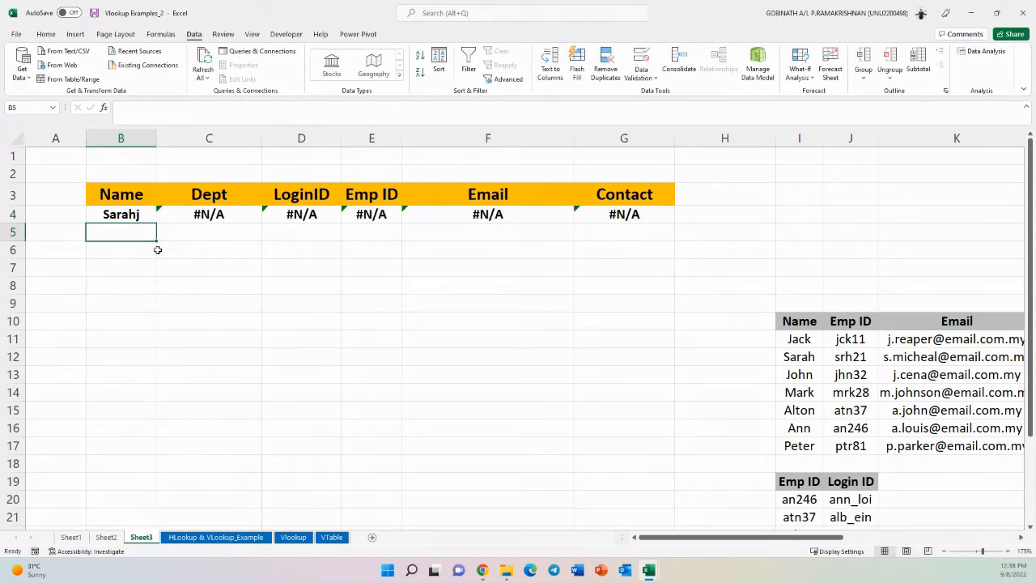
- Correct the name in B4 to Sarah by removing the trailing j
{"action": "left_click", "coordinate": [144, 212]}
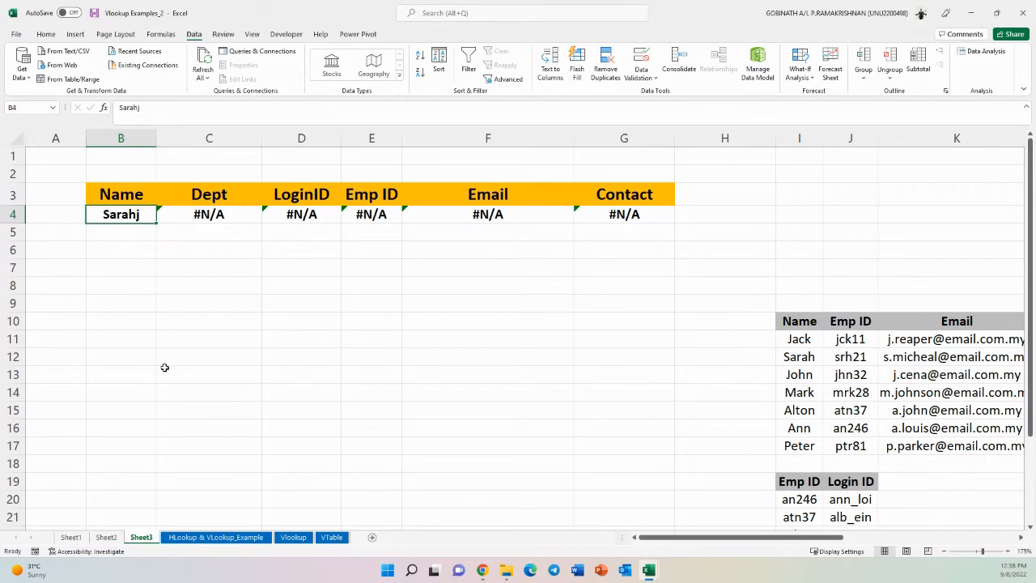
{"action": "double_click", "coordinate": [146, 219]}
{"action": "key", "text": "BackSpace"}
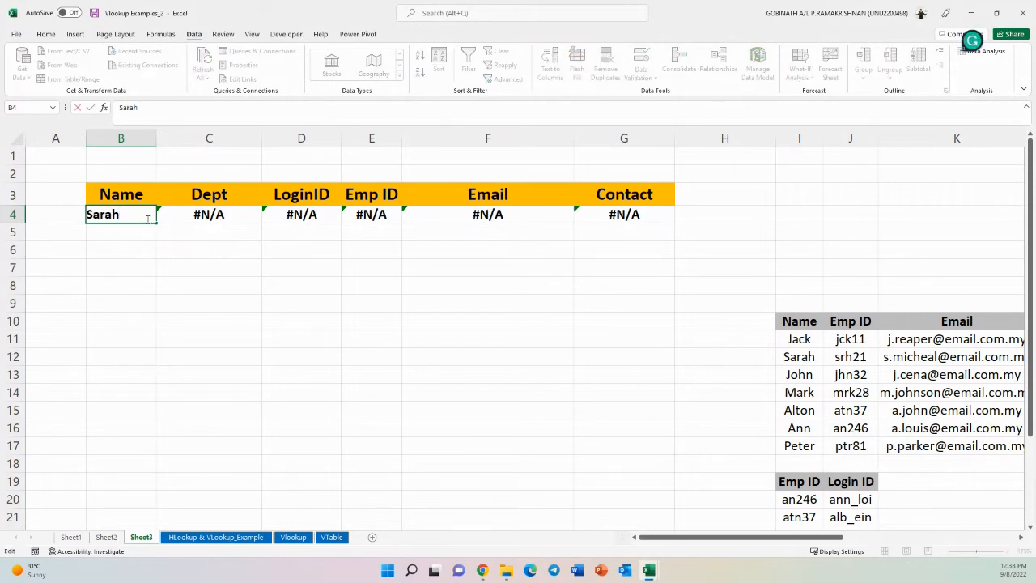
{"action": "key", "text": "Return"}
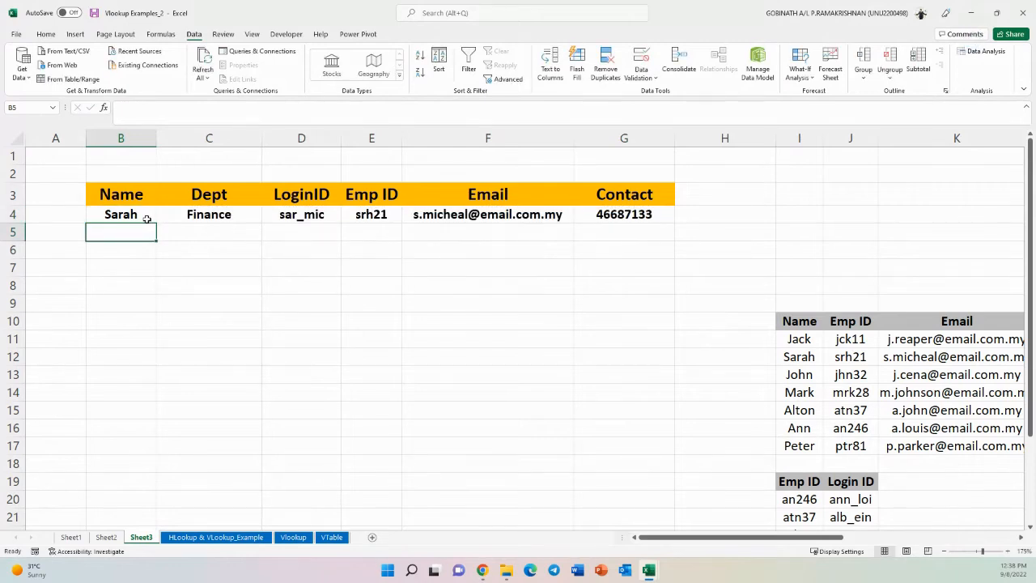
- Enter Sarah in cells B5 and B6
{"action": "type", "text": "Sarah"}
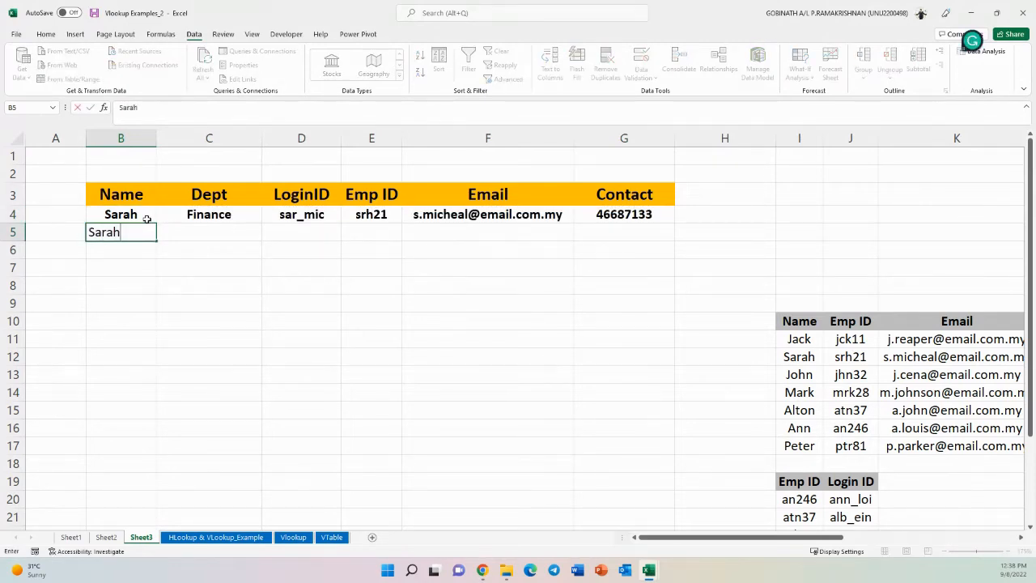
{"action": "key", "text": "Return"}
{"action": "type", "text": "S"}
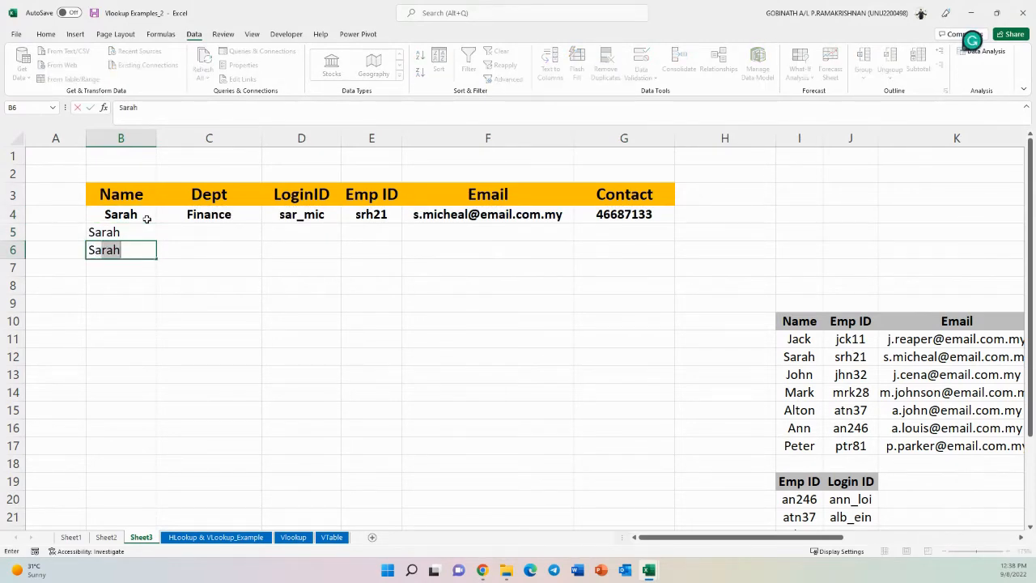
{"action": "type", "text": "arah"}
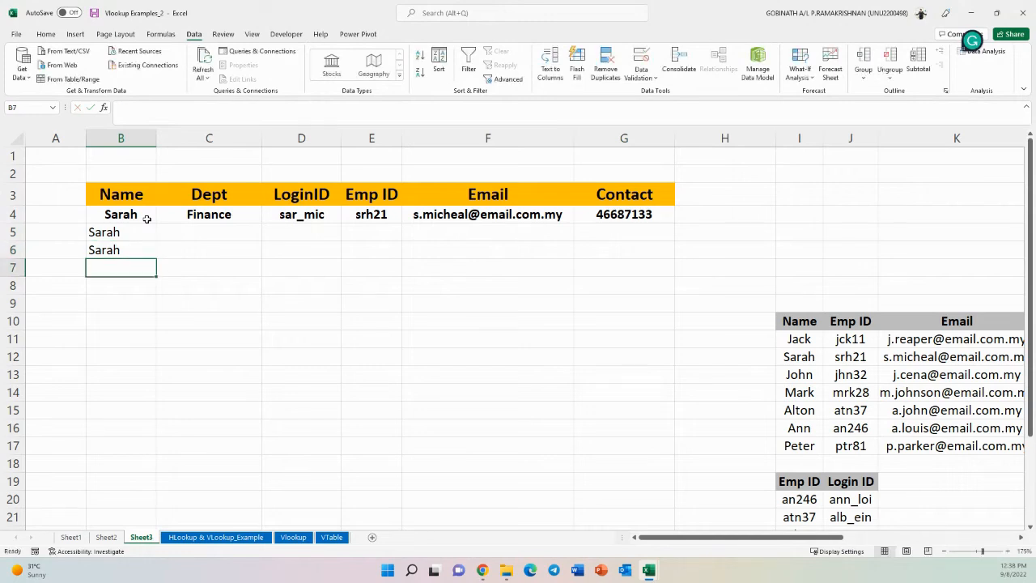
{"action": "key", "text": "Return"}
{"action": "key", "text": "Up"}
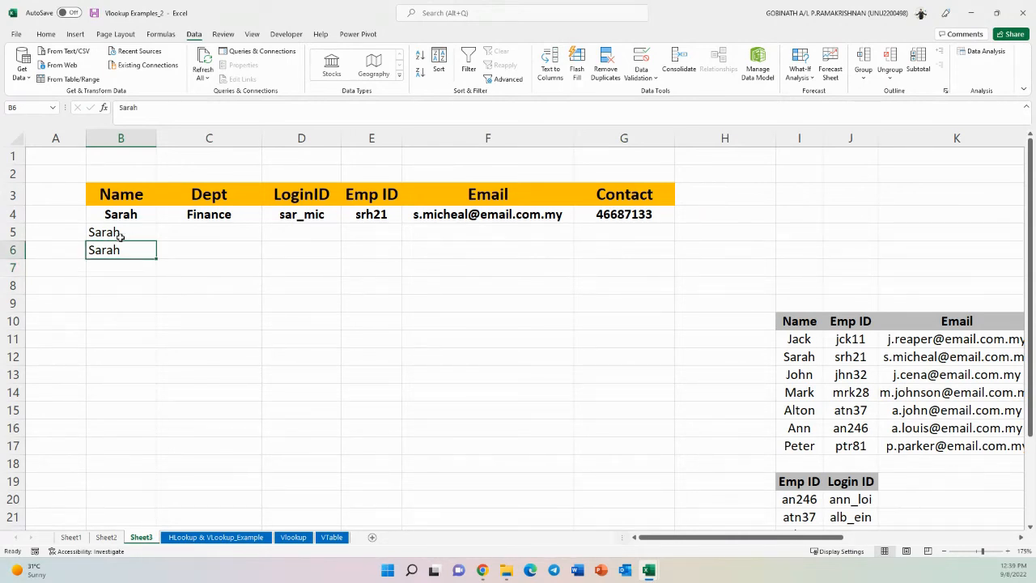
- Inspect the Sarah entries in B5 and B6, then clear both cells
{"action": "left_click", "coordinate": [121, 236]}
{"action": "double_click", "coordinate": [139, 237]}
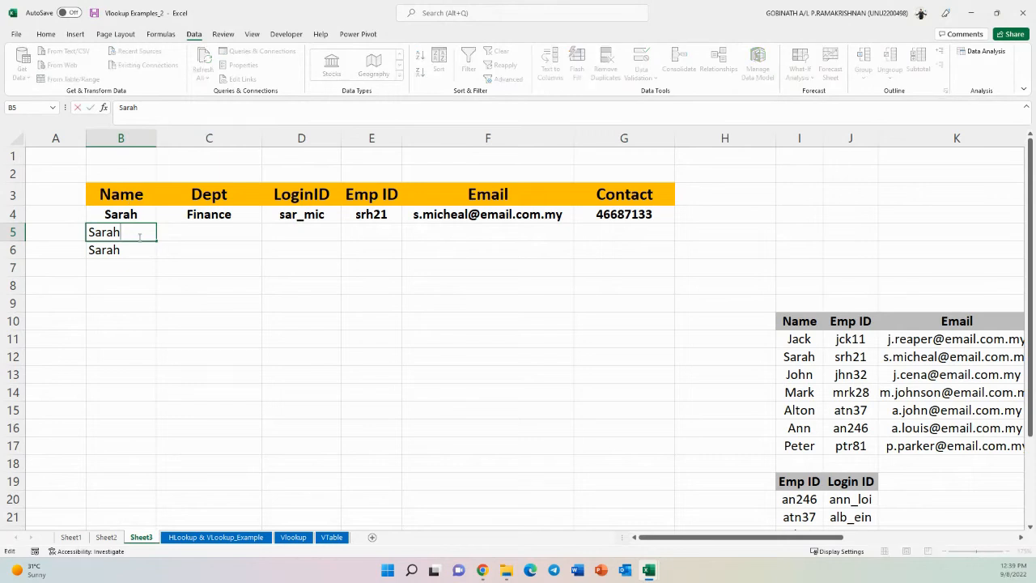
{"action": "left_click", "coordinate": [138, 249]}
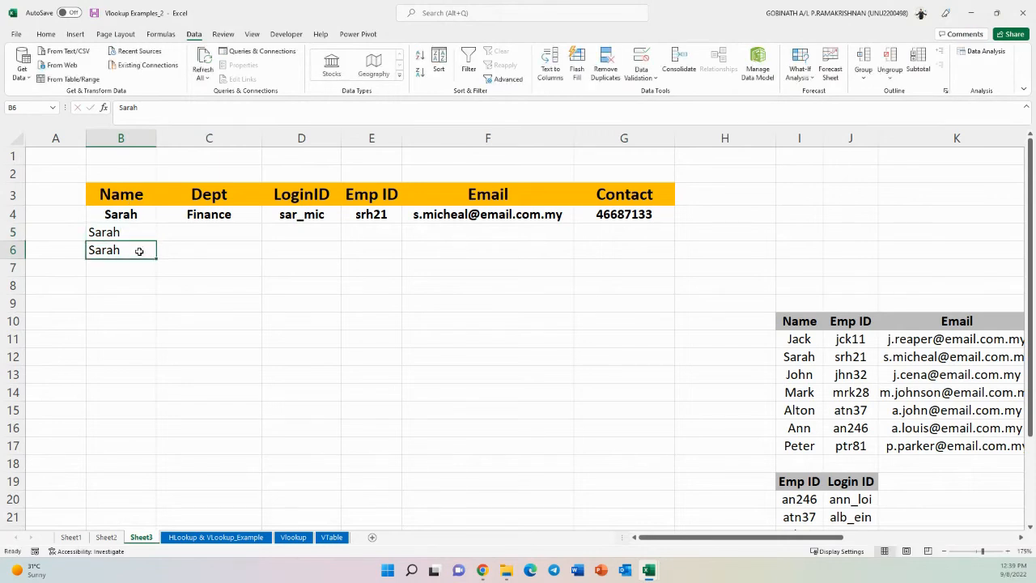
{"action": "double_click", "coordinate": [139, 251]}
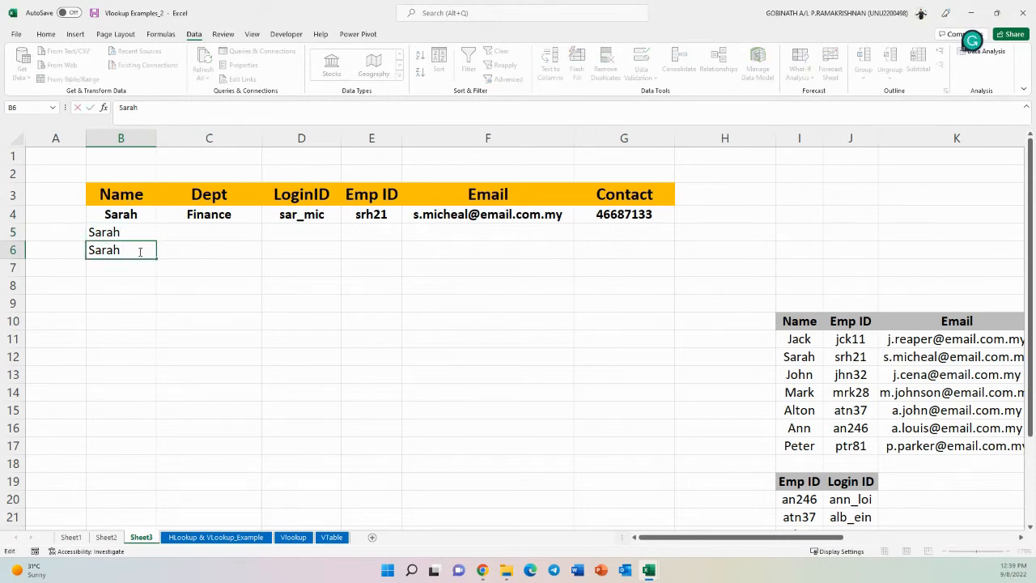
{"action": "key", "text": "Escape"}
{"action": "left_click", "coordinate": [176, 286]}
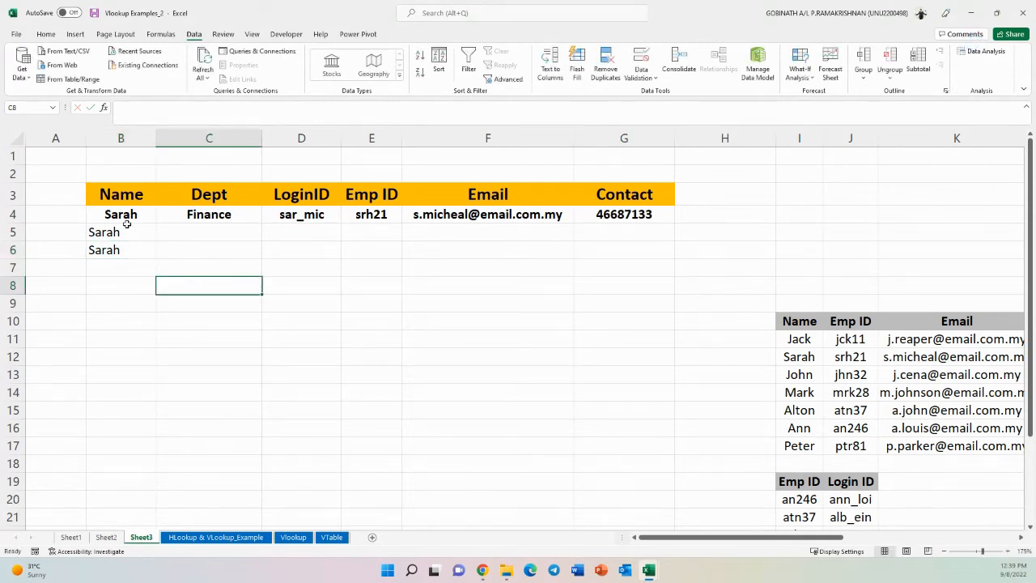
{"action": "left_click_drag", "start_coordinate": [119, 231], "coordinate": [113, 250]}
{"action": "key", "text": "Delete"}
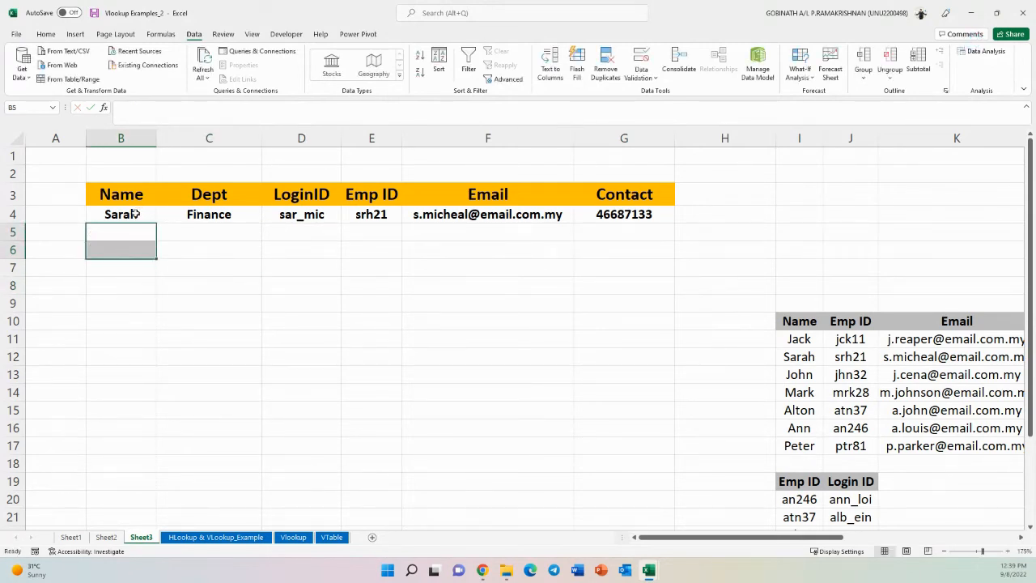
- Add a data-validation dropdown list to B4 using the employee names in I11:I17 as its source
{"action": "left_click", "coordinate": [136, 214]}
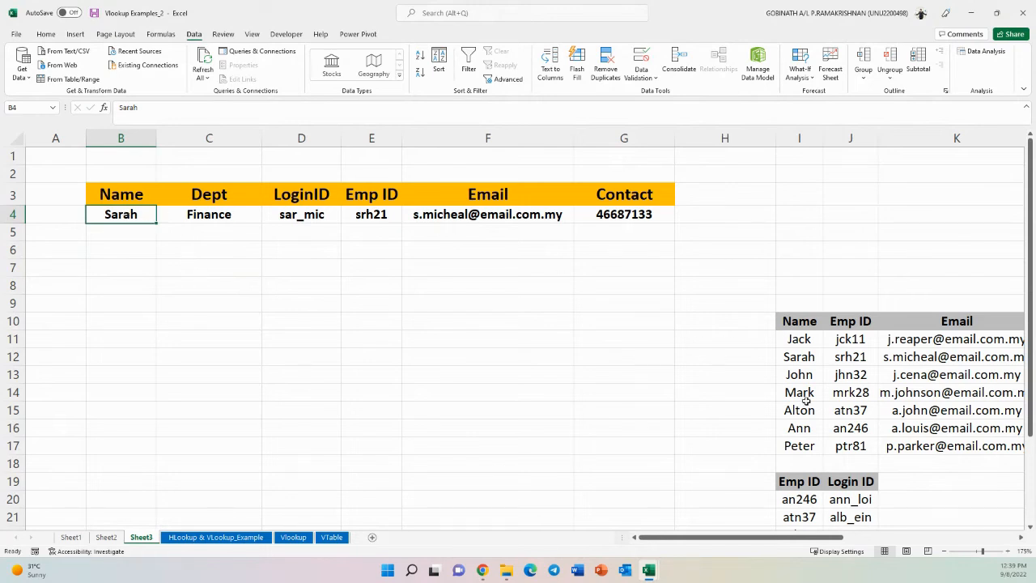
{"action": "left_click_drag", "start_coordinate": [798, 339], "coordinate": [799, 446]}
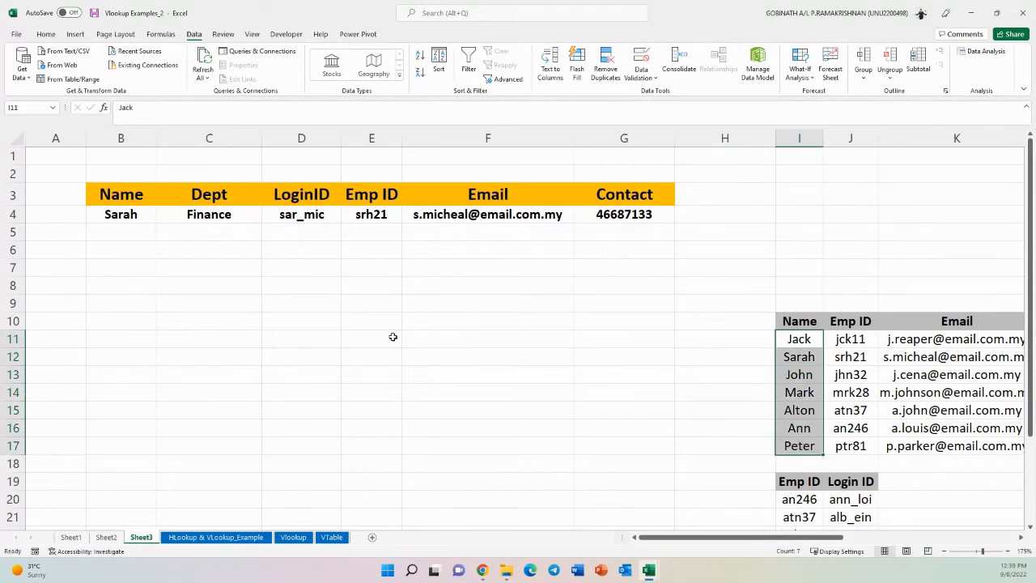
{"action": "left_click", "coordinate": [132, 217]}
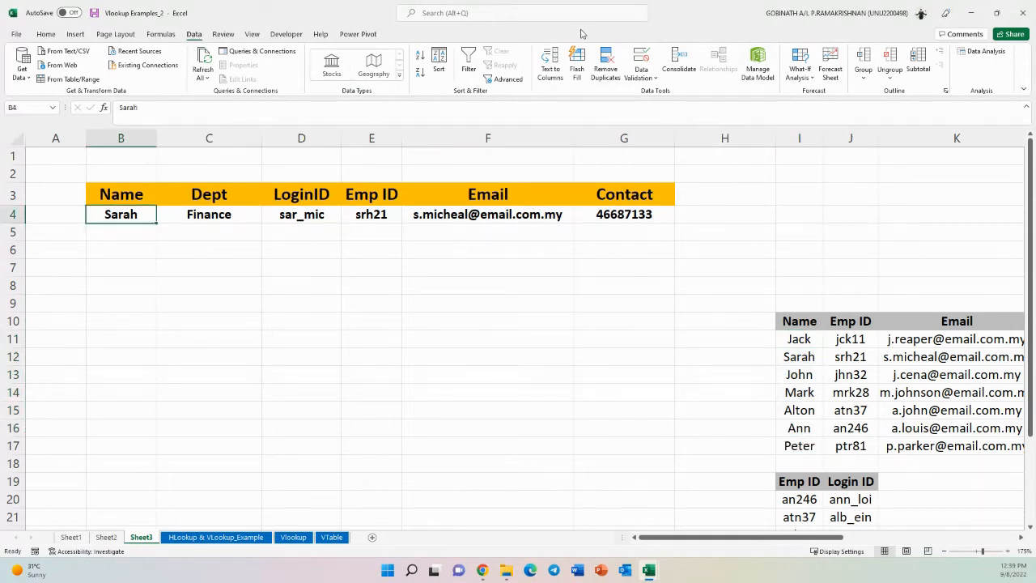
{"action": "left_click", "coordinate": [645, 58]}
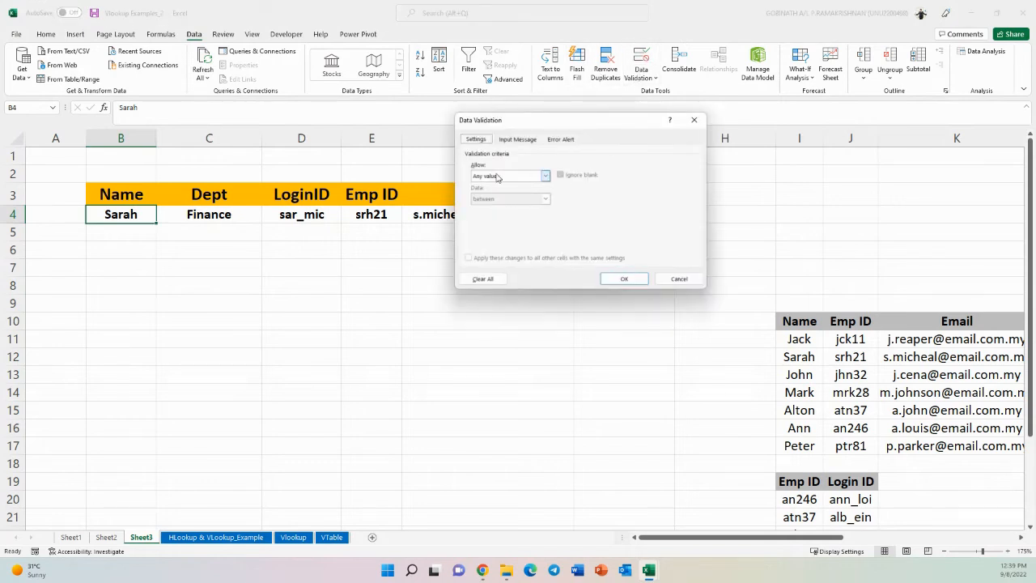
{"action": "left_click", "coordinate": [490, 176]}
{"action": "left_click", "coordinate": [483, 207]}
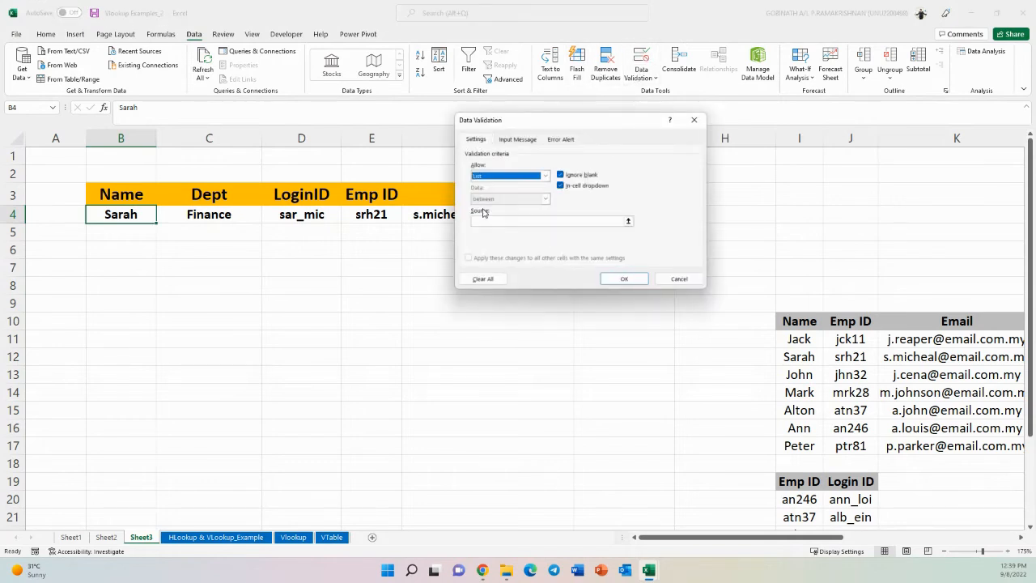
{"action": "left_click", "coordinate": [503, 222]}
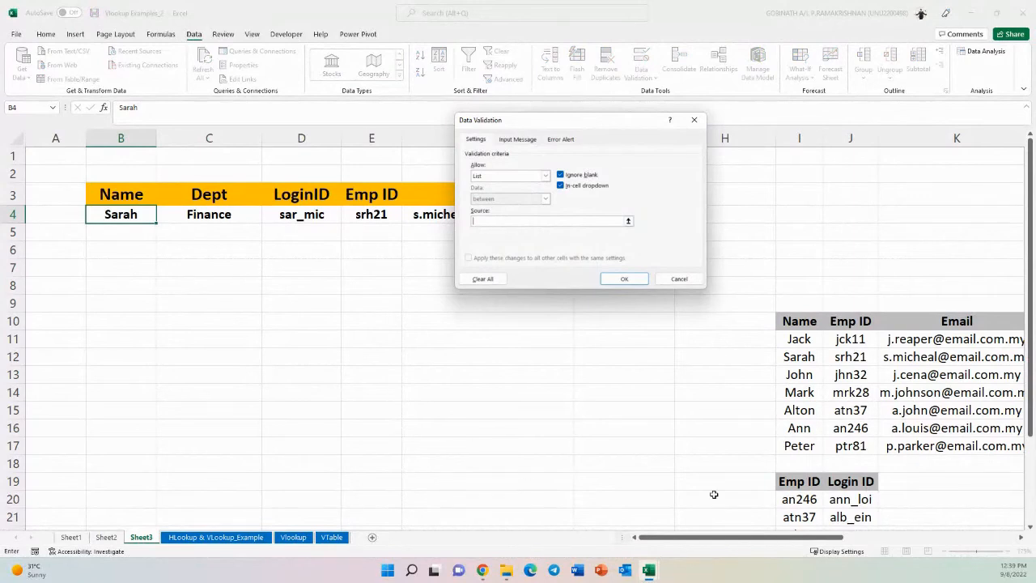
{"action": "left_click_drag", "start_coordinate": [800, 339], "coordinate": [805, 447]}
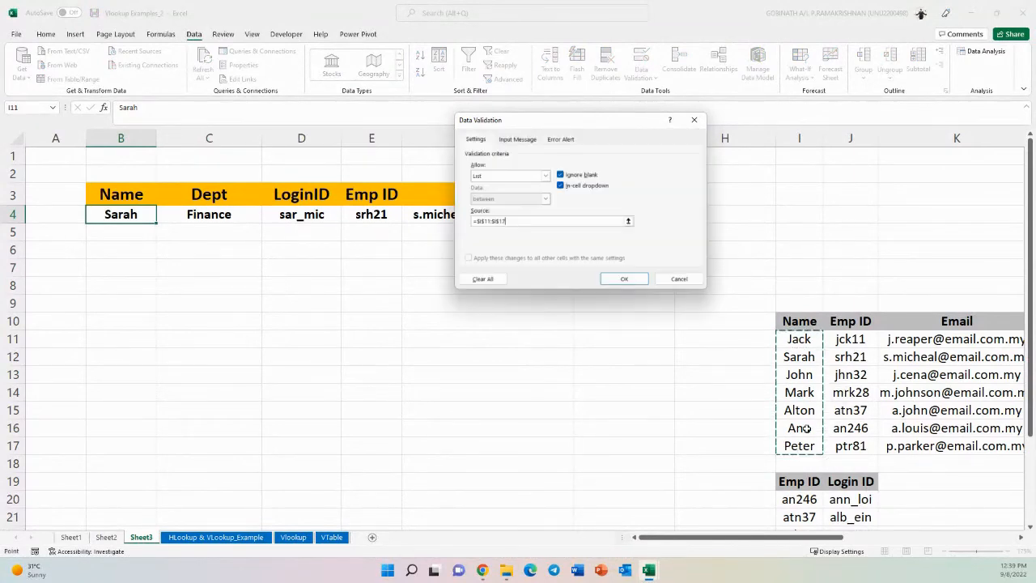
{"action": "left_click", "coordinate": [620, 281]}
- Pick several names from B4's dropdown in turn, ending with Jack
{"action": "left_click", "coordinate": [161, 218]}
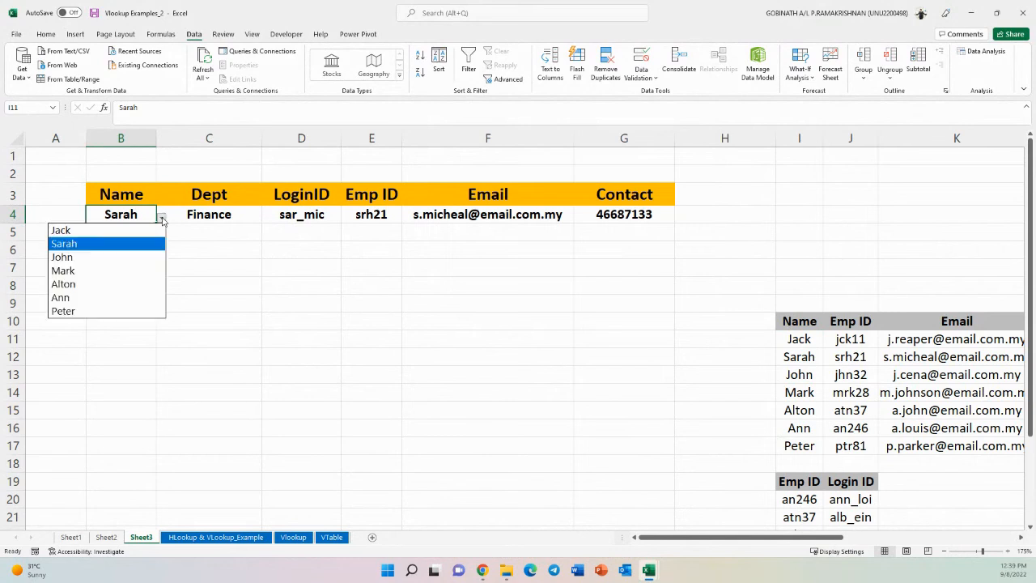
{"action": "left_click", "coordinate": [69, 272]}
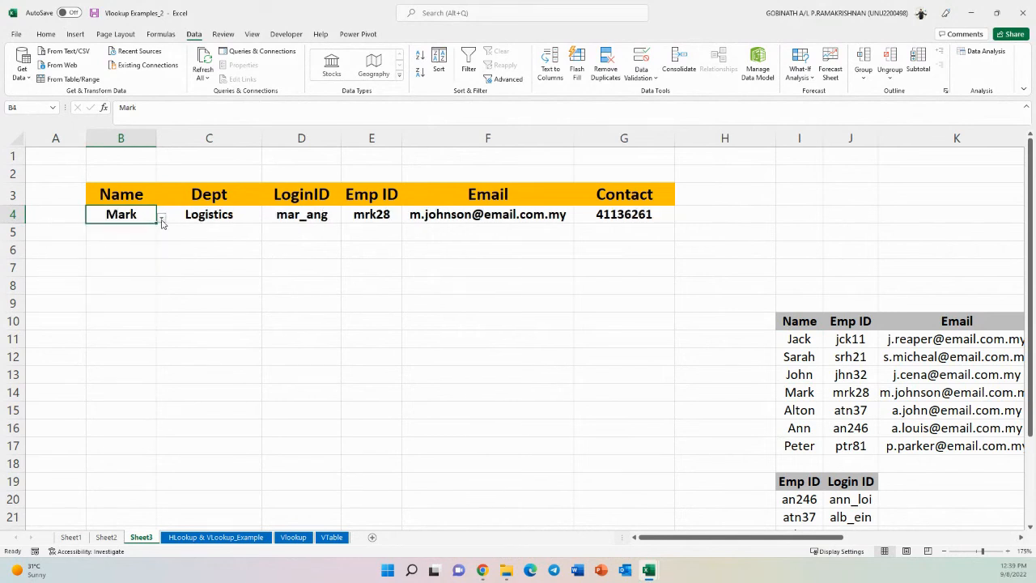
{"action": "left_click", "coordinate": [162, 218]}
{"action": "left_click", "coordinate": [95, 242]}
{"action": "left_click", "coordinate": [161, 219]}
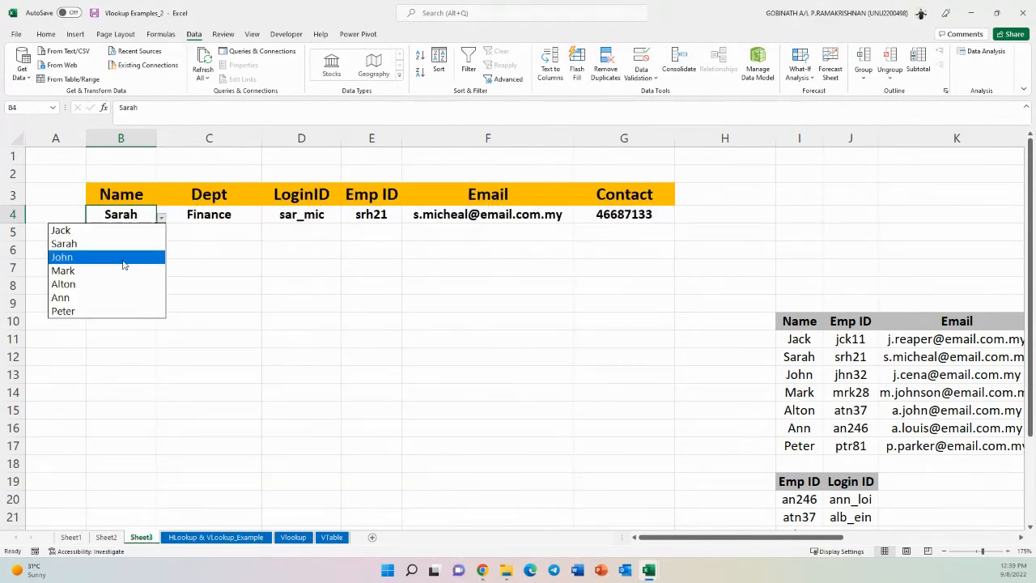
{"action": "left_click", "coordinate": [91, 310]}
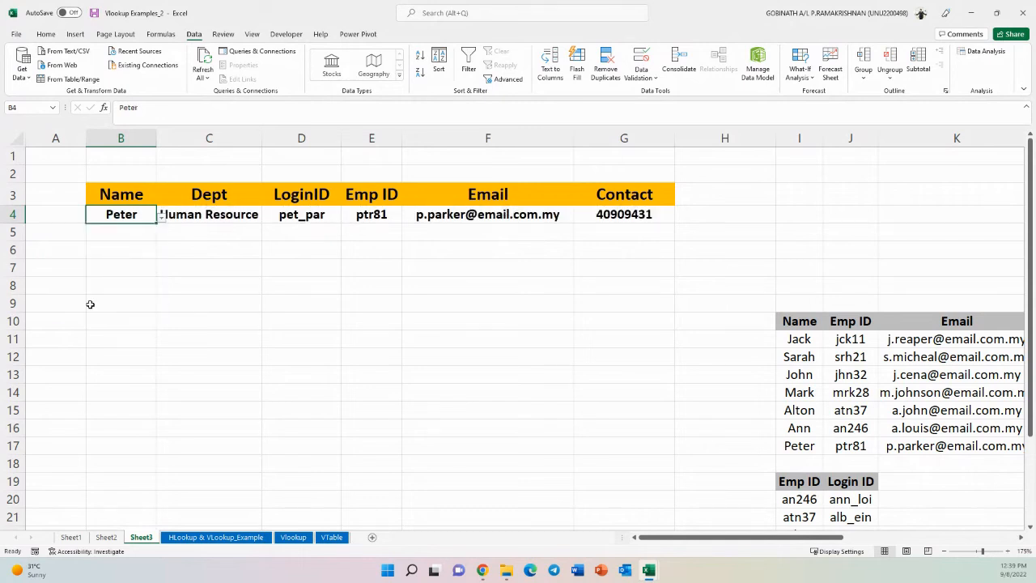
{"action": "left_click", "coordinate": [163, 218]}
{"action": "left_click", "coordinate": [83, 284]}
{"action": "left_click", "coordinate": [161, 217]}
{"action": "left_click", "coordinate": [113, 232]}
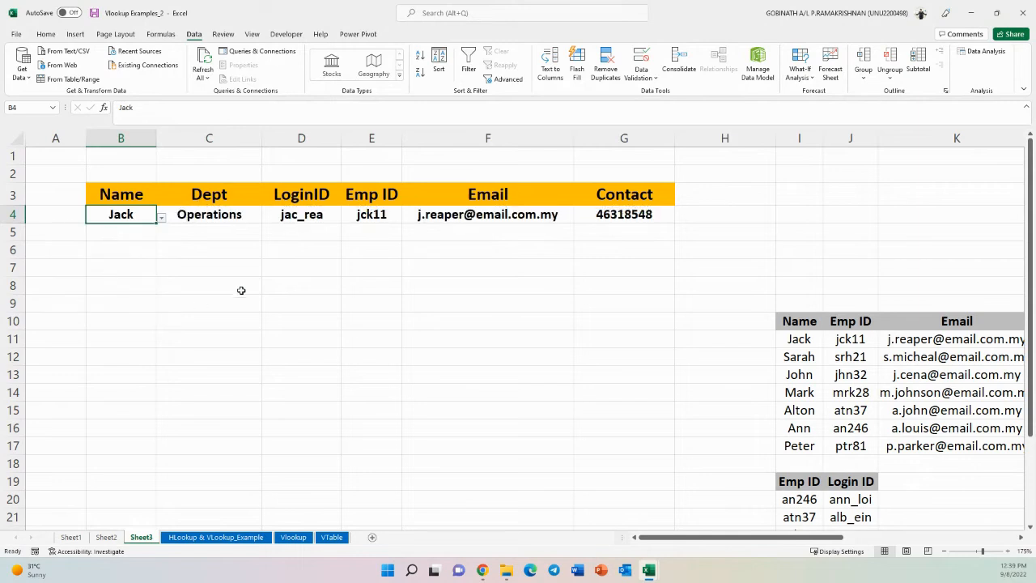
- Open the nested HLOOKUP/VLOOKUP formula in C4 and examine its parts without changing it
{"action": "left_click", "coordinate": [217, 219]}
{"action": "double_click", "coordinate": [217, 217]}
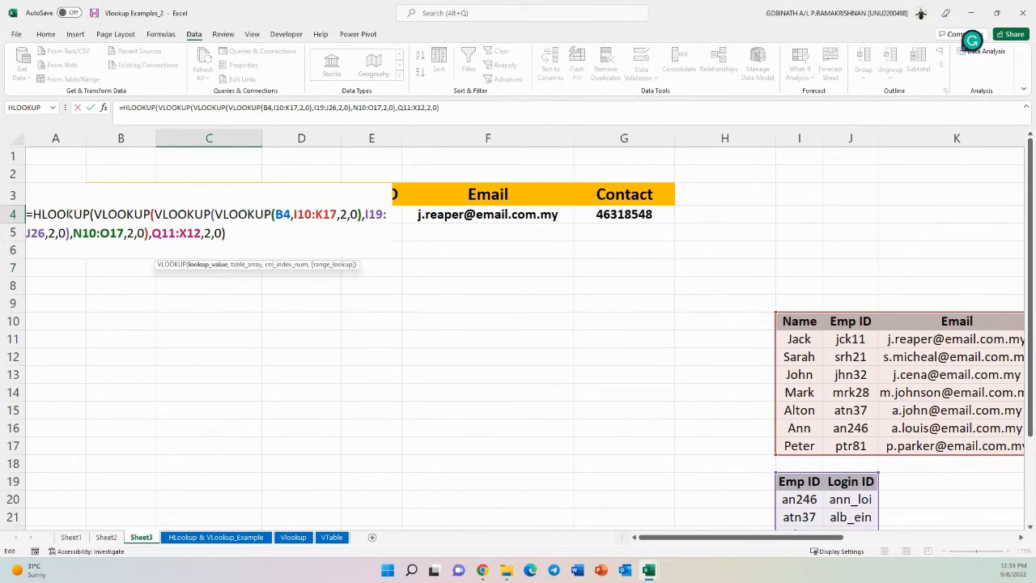
{"action": "left_click", "coordinate": [34, 215]}
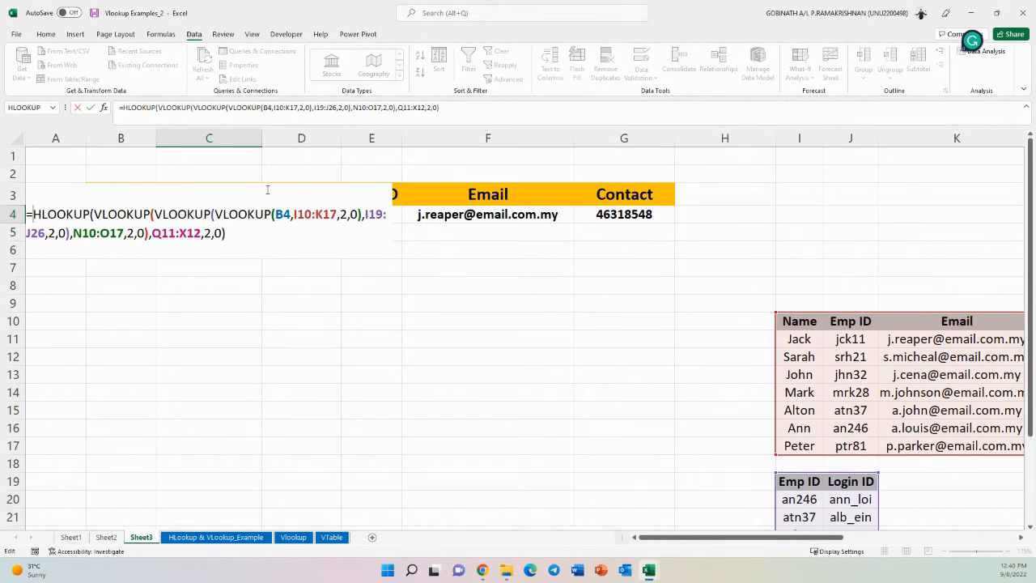
{"action": "left_click_drag", "start_coordinate": [271, 214], "coordinate": [51, 214]}
{"action": "left_click", "coordinate": [236, 215]}
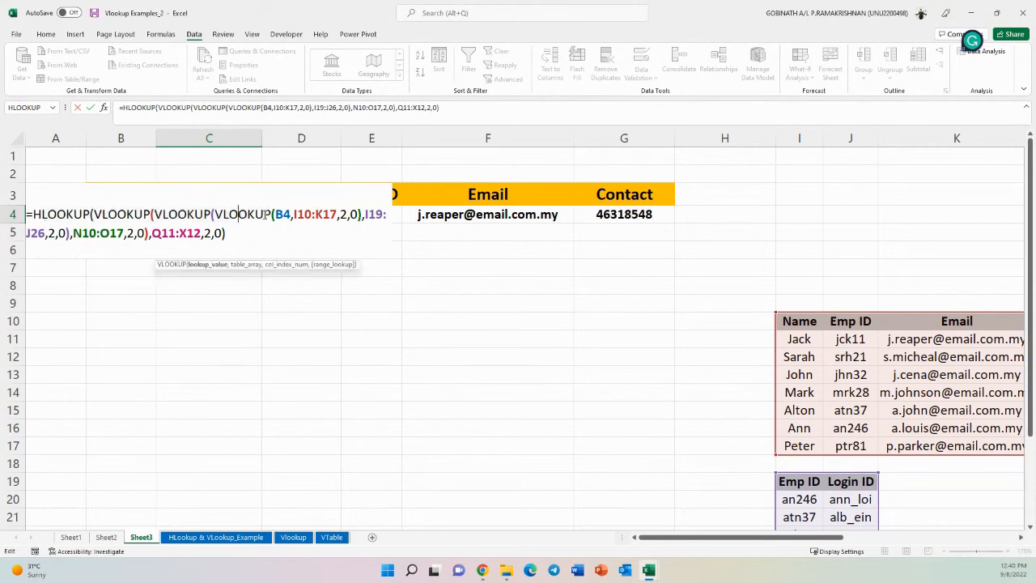
{"action": "left_click_drag", "start_coordinate": [272, 215], "coordinate": [35, 213]}
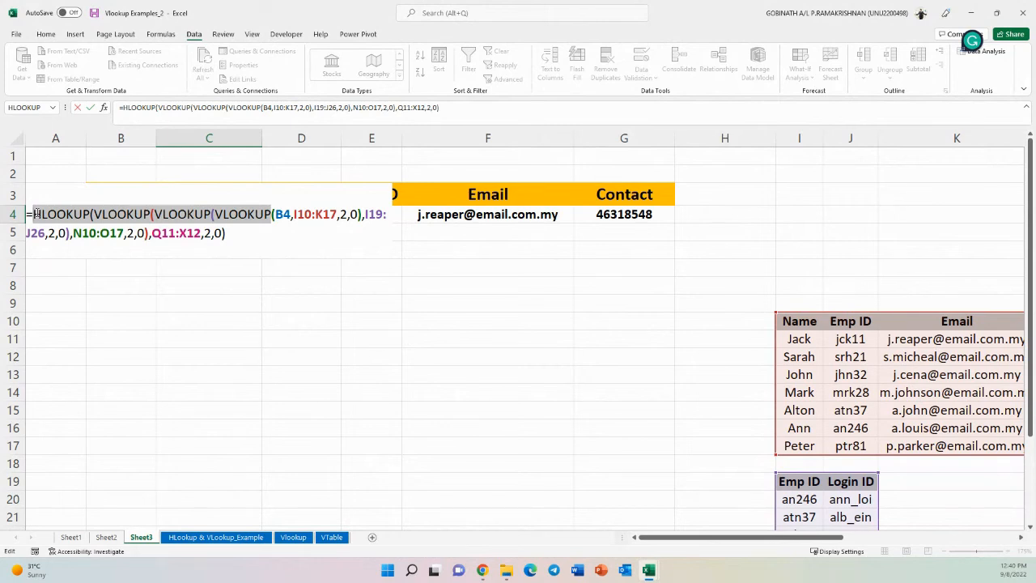
{"action": "key", "text": "Escape"}
{"action": "left_click", "coordinate": [411, 282]}
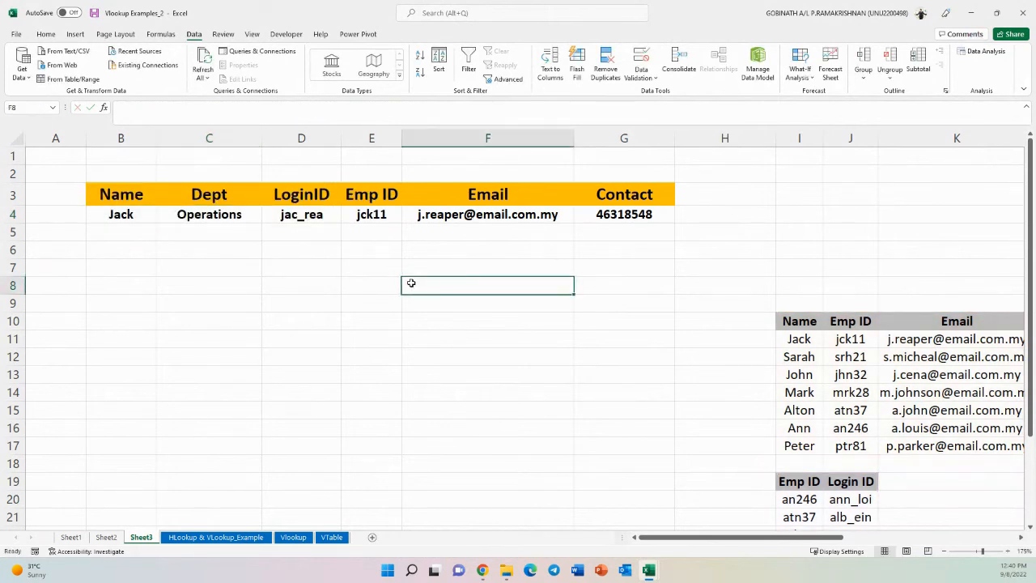
- Switch to the Form COntrol workbook, maximize it, and inspect the VLOOKUP price formula in B15
{"action": "mouse_move", "coordinate": [649, 569]}
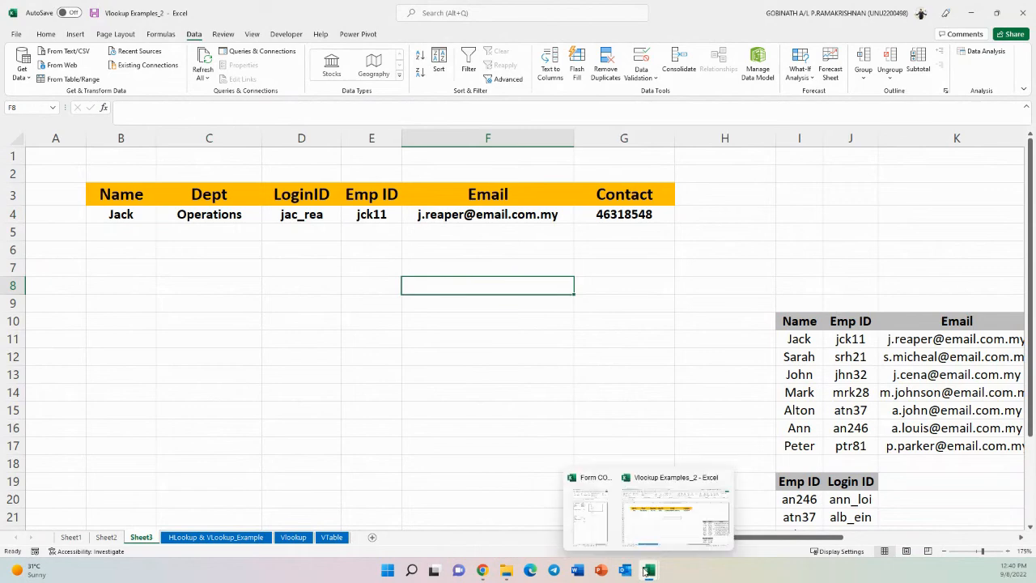
{"action": "left_click", "coordinate": [595, 523]}
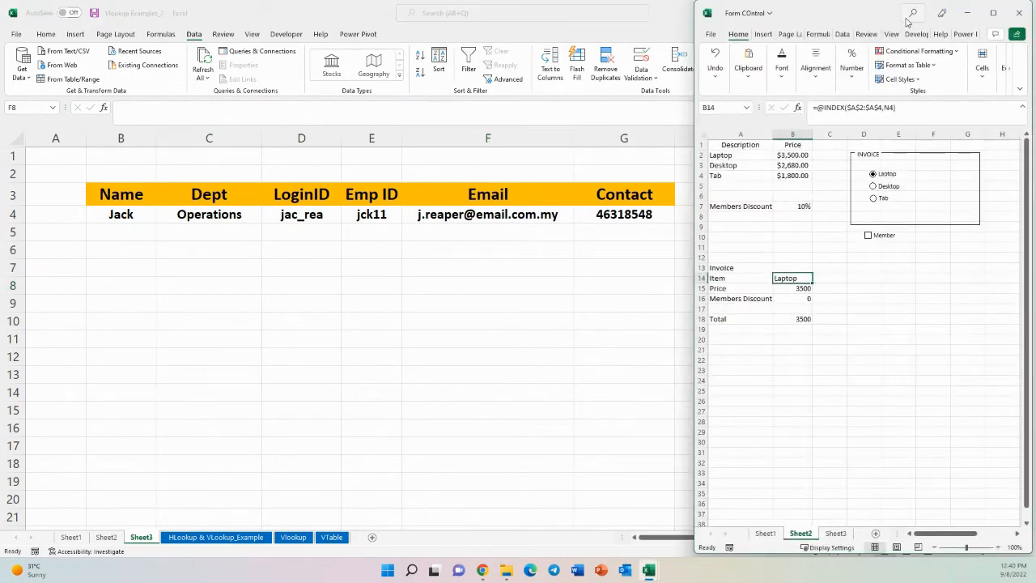
{"action": "double_click", "coordinate": [858, 18]}
{"action": "left_click", "coordinate": [281, 337]}
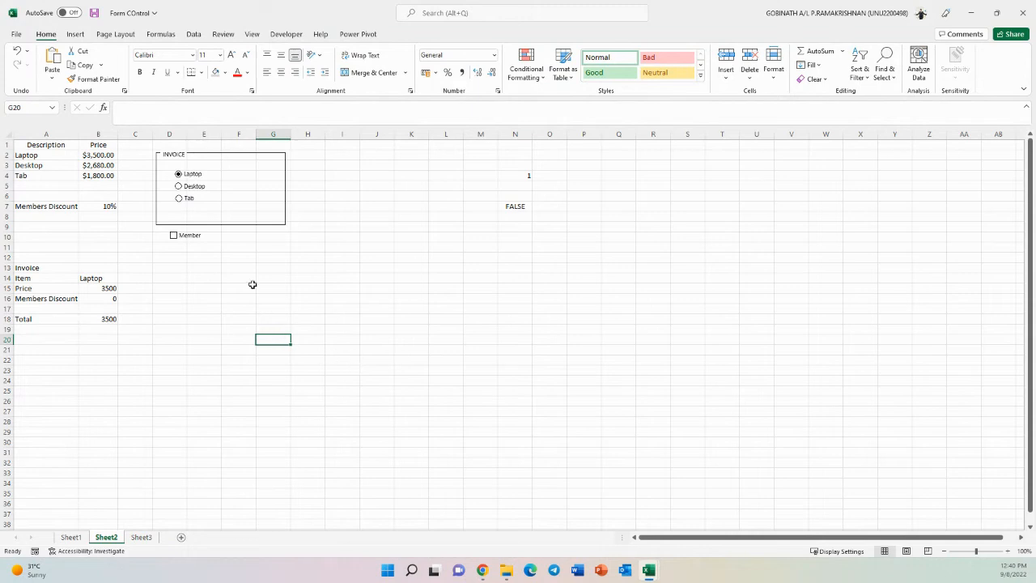
{"action": "left_click", "coordinate": [105, 289]}
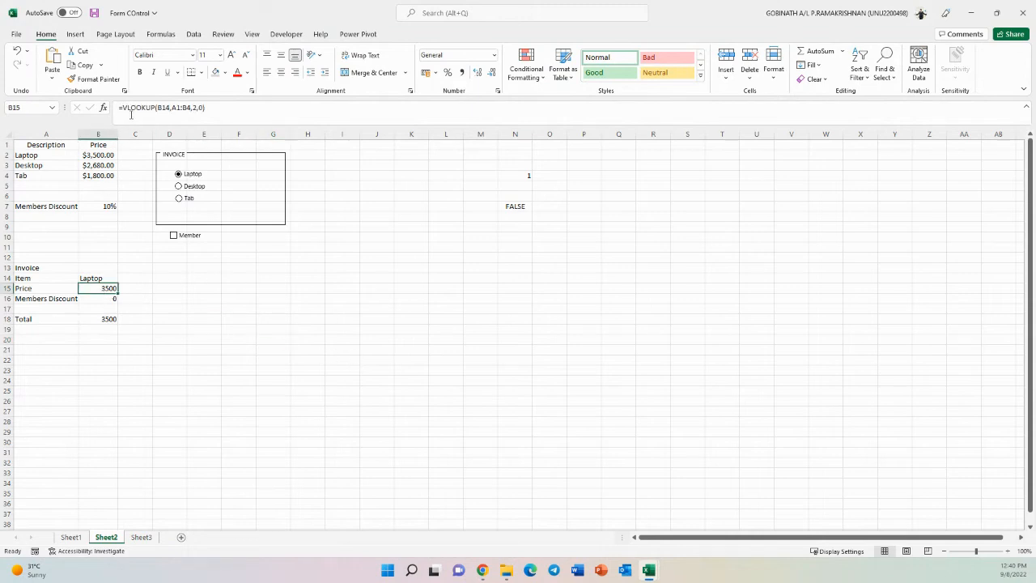
{"action": "double_click", "coordinate": [89, 288]}
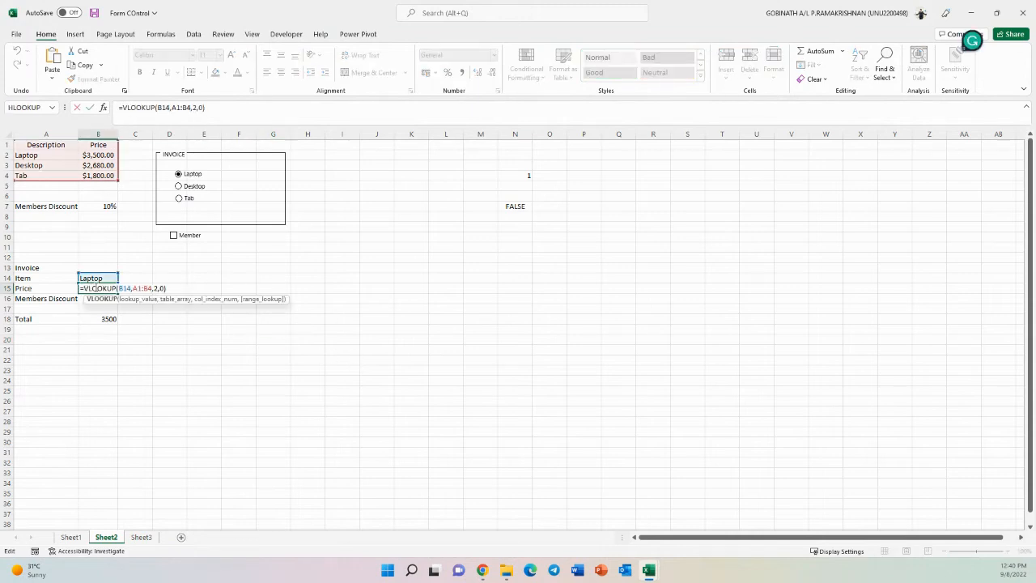
{"action": "key", "text": "Escape"}
{"action": "left_click", "coordinate": [308, 299]}
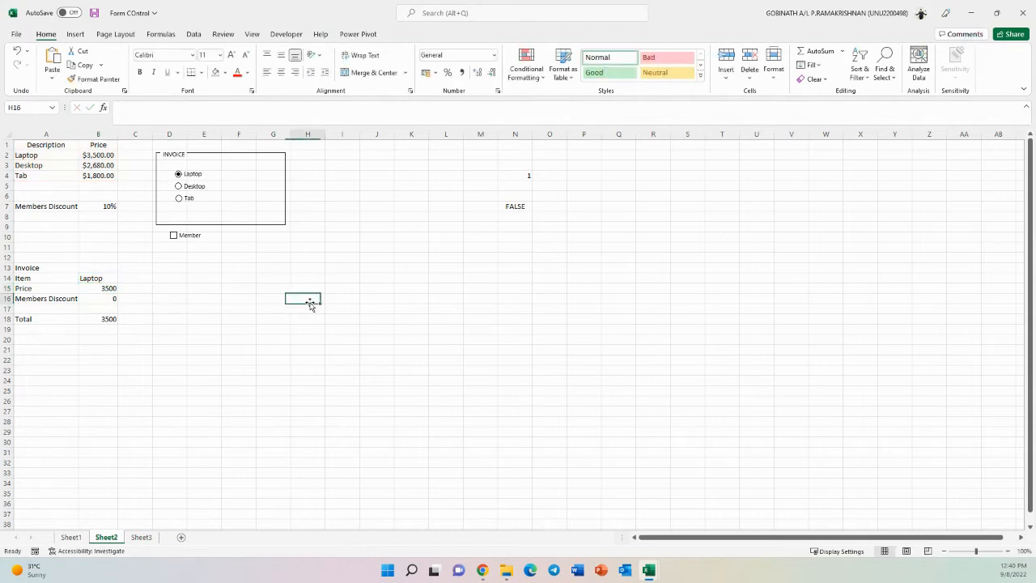
- Try the item option buttons and the Member checkbox, ending with Tab selected and Member ticked
{"action": "left_click", "coordinate": [178, 185]}
{"action": "left_click", "coordinate": [182, 199]}
{"action": "left_click", "coordinate": [179, 174]}
{"action": "left_click", "coordinate": [173, 236]}
{"action": "left_click", "coordinate": [174, 237]}
{"action": "left_click", "coordinate": [174, 236]}
{"action": "left_click", "coordinate": [179, 186]}
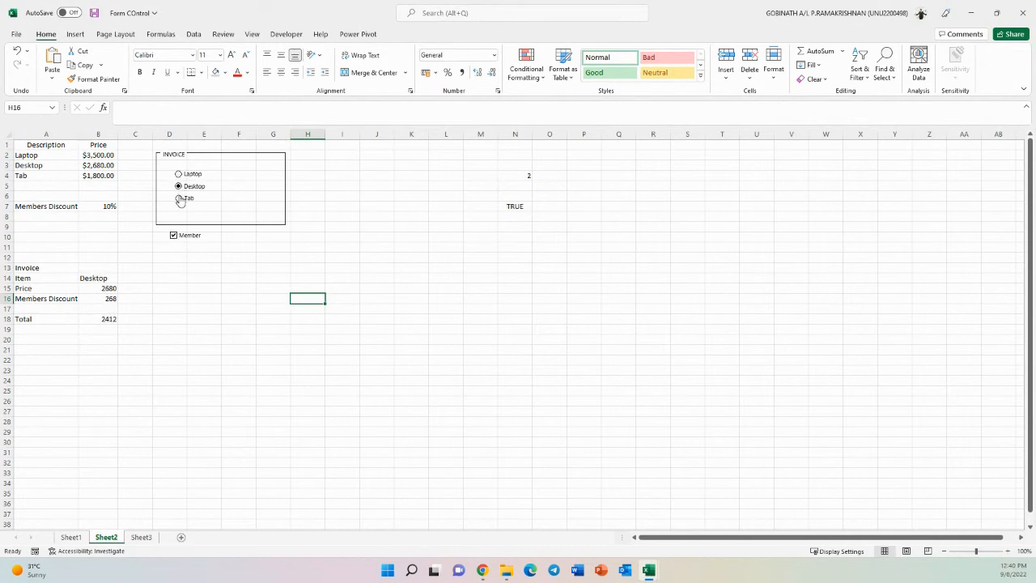
{"action": "left_click", "coordinate": [179, 198]}
{"action": "left_click", "coordinate": [106, 288]}
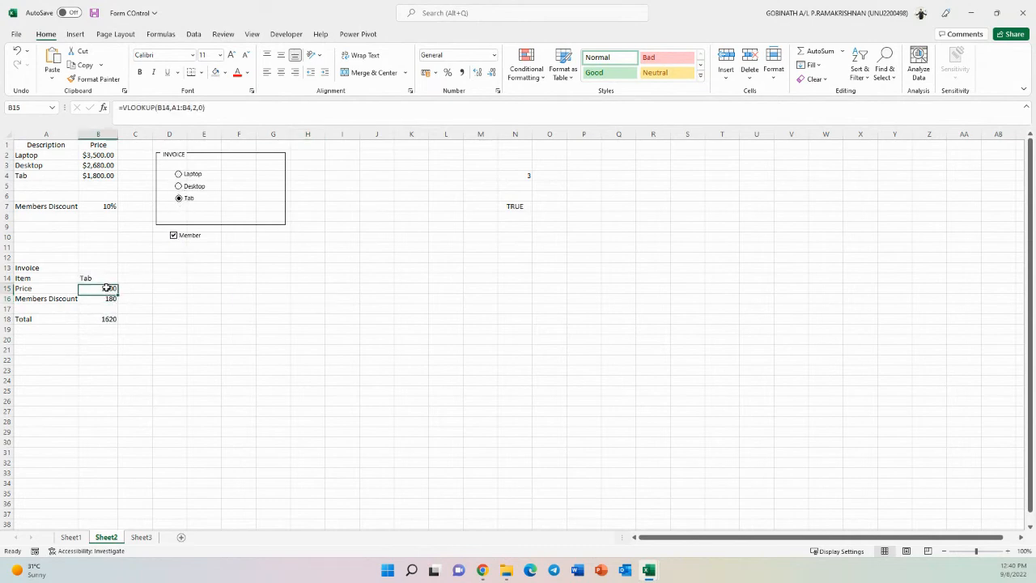
- On Sheet1, tick the Laptop, Mouse, Headphone, Speaker and Desktop item checkboxes
{"action": "left_click", "coordinate": [72, 537]}
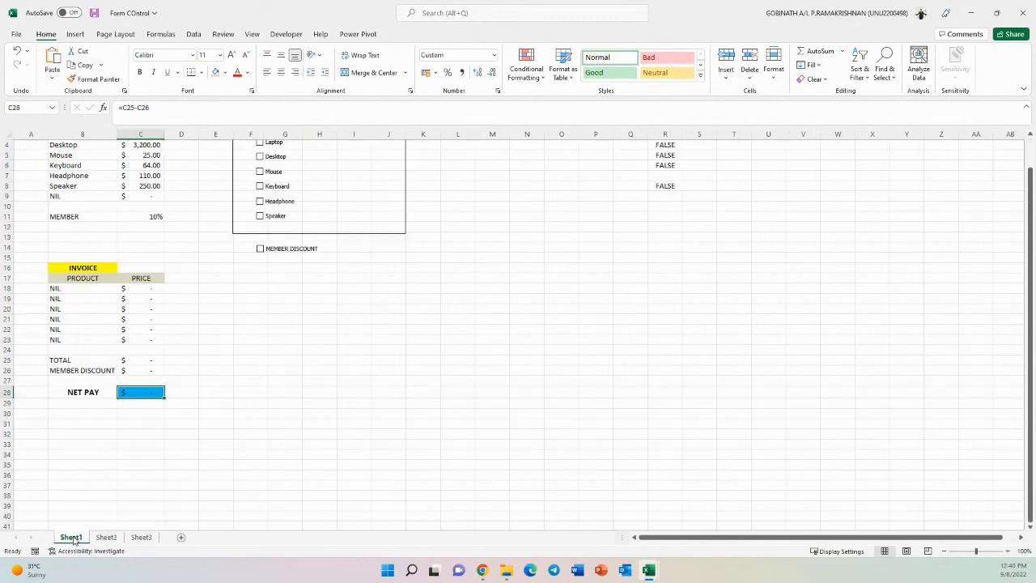
{"action": "left_click", "coordinate": [319, 339]}
{"action": "scroll", "coordinate": [320, 338], "scroll_direction": "up", "scroll_amount": 1}
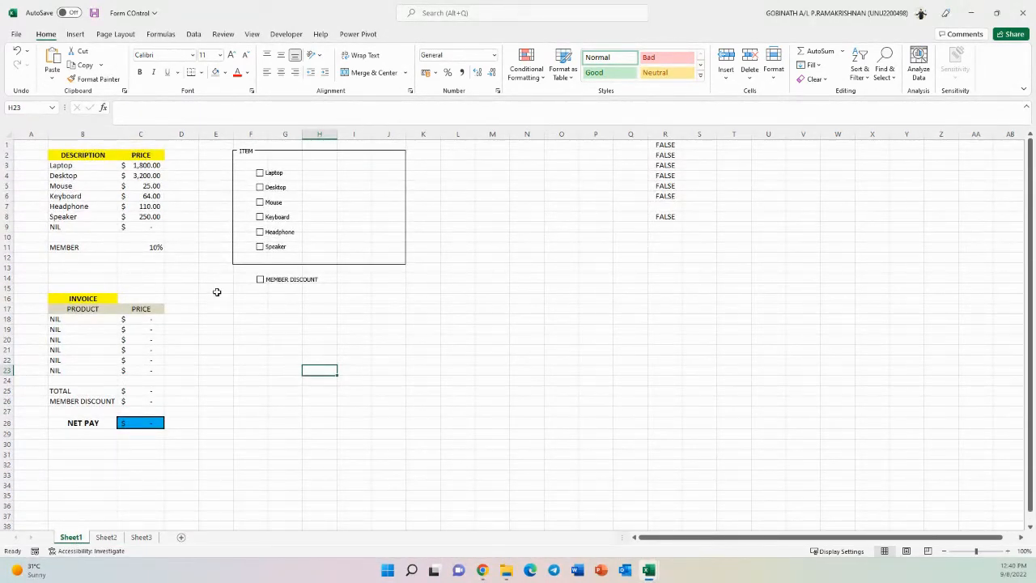
{"action": "left_click", "coordinate": [260, 173]}
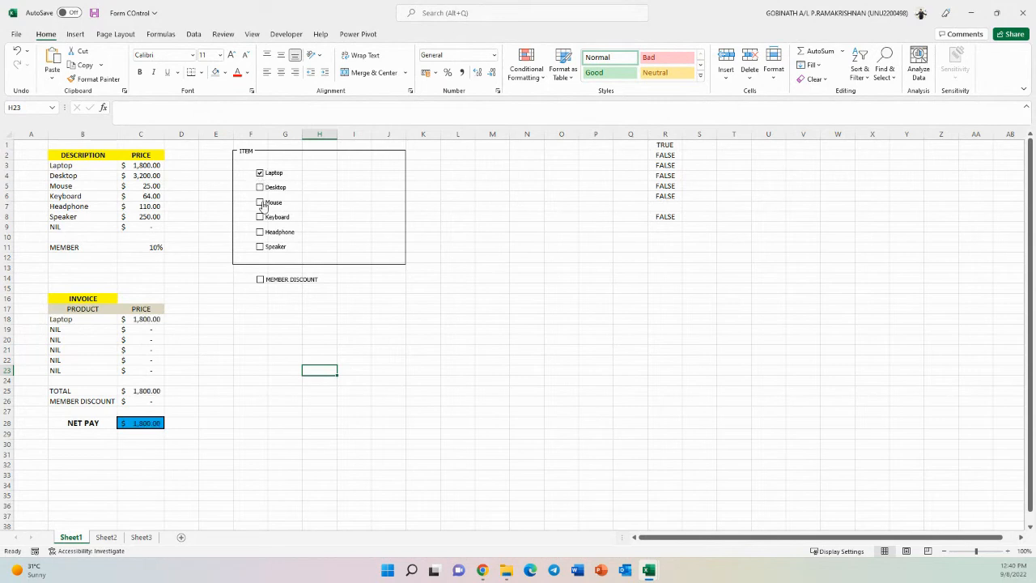
{"action": "left_click", "coordinate": [260, 202]}
{"action": "left_click", "coordinate": [260, 231]}
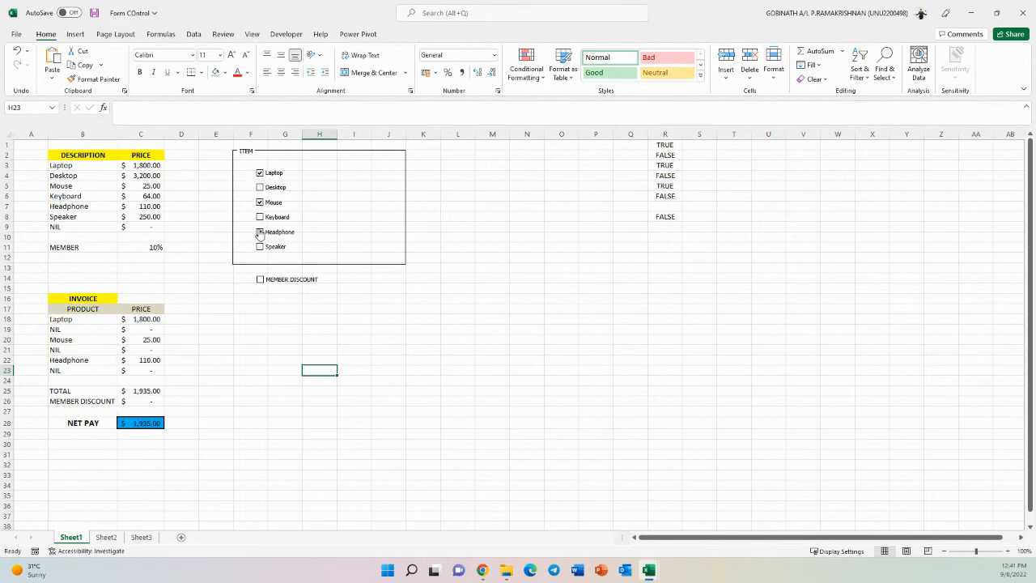
{"action": "left_click", "coordinate": [260, 246]}
{"action": "left_click", "coordinate": [260, 187]}
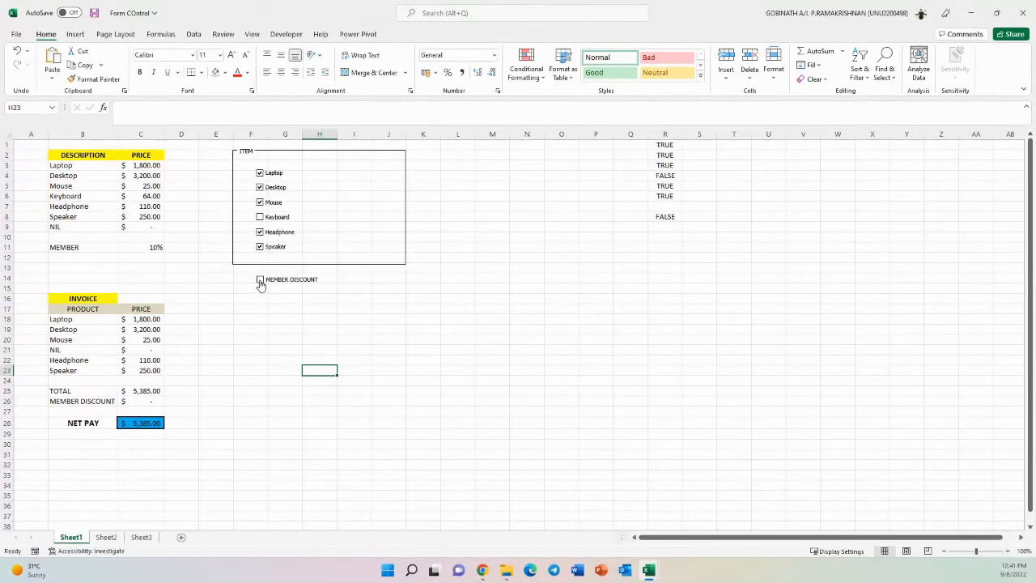
- Tick the MEMBER DISCOUNT checkbox and untick the Laptop and Desktop items
{"action": "left_click", "coordinate": [260, 282]}
{"action": "left_click", "coordinate": [260, 282]}
{"action": "left_click", "coordinate": [261, 282]}
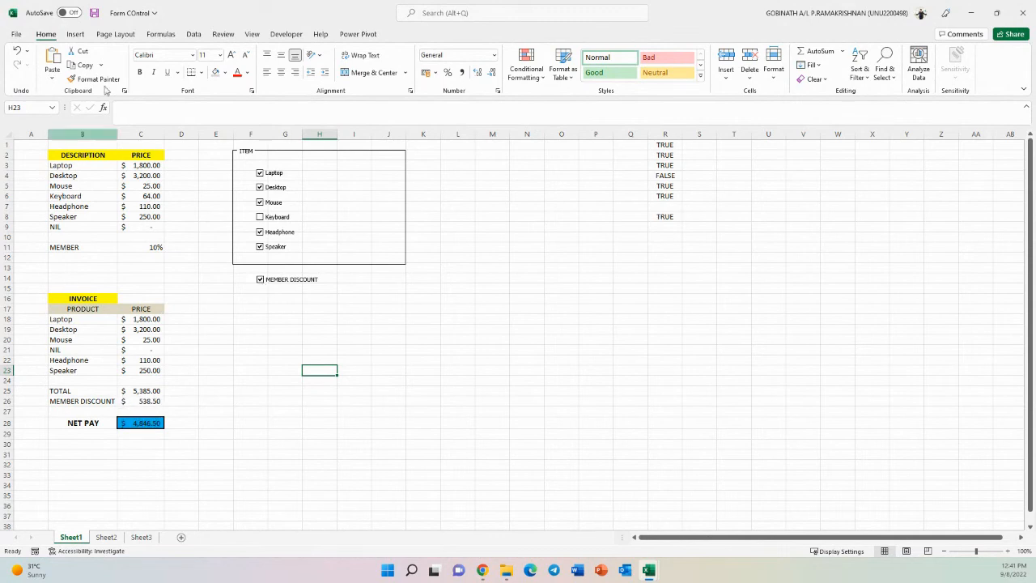
{"action": "left_click", "coordinate": [260, 173]}
{"action": "left_click", "coordinate": [260, 187]}
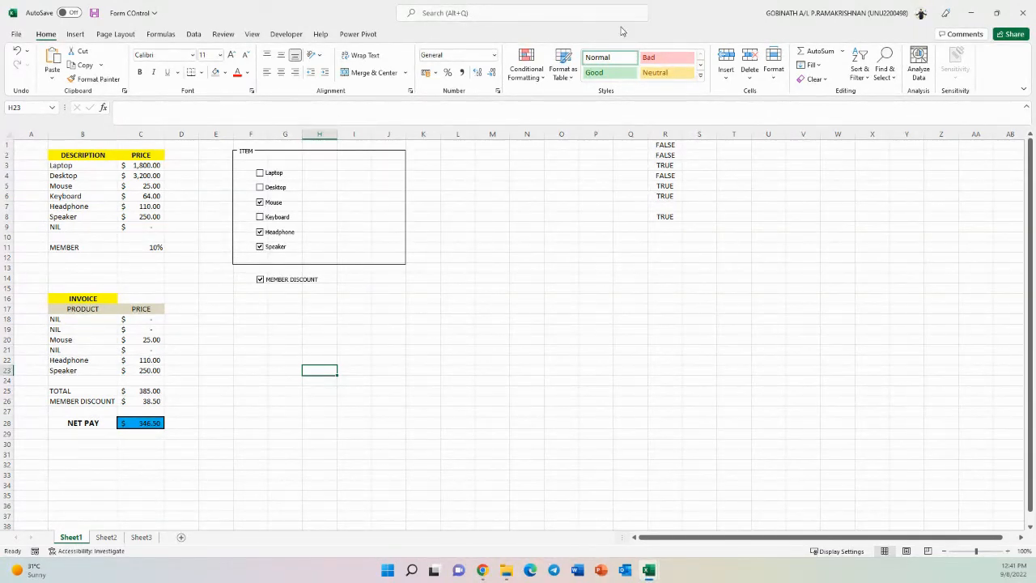
- Flip through Sheet2 and Sheet3 and return to Sheet1
{"action": "left_click", "coordinate": [113, 537]}
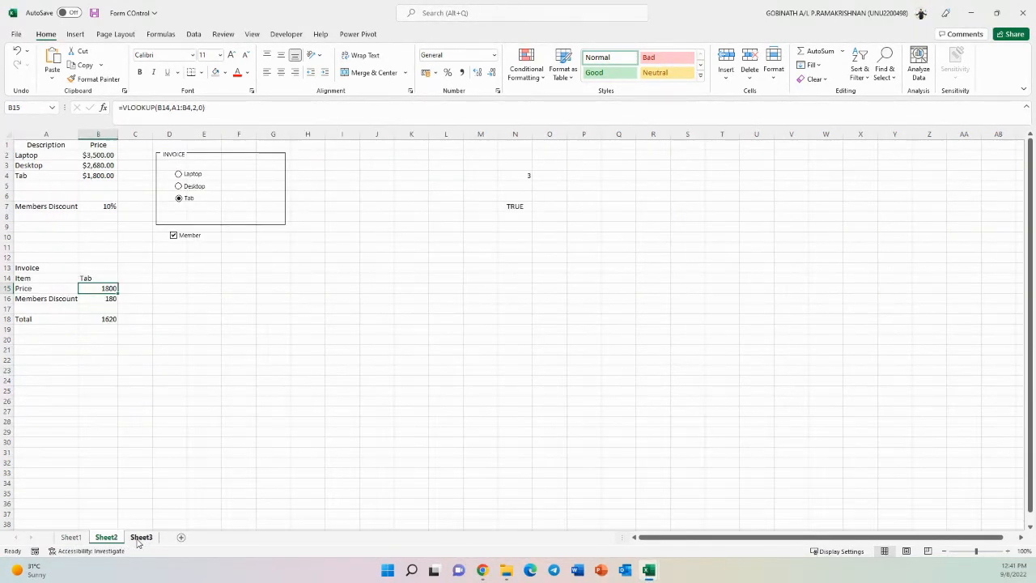
{"action": "left_click", "coordinate": [139, 538]}
{"action": "left_click", "coordinate": [101, 538]}
{"action": "left_click", "coordinate": [70, 537]}
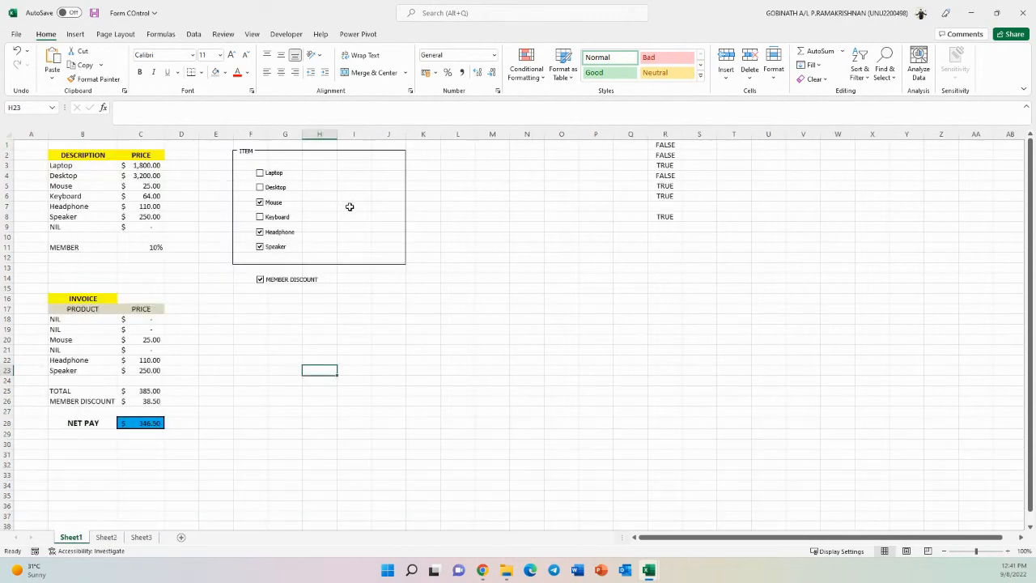